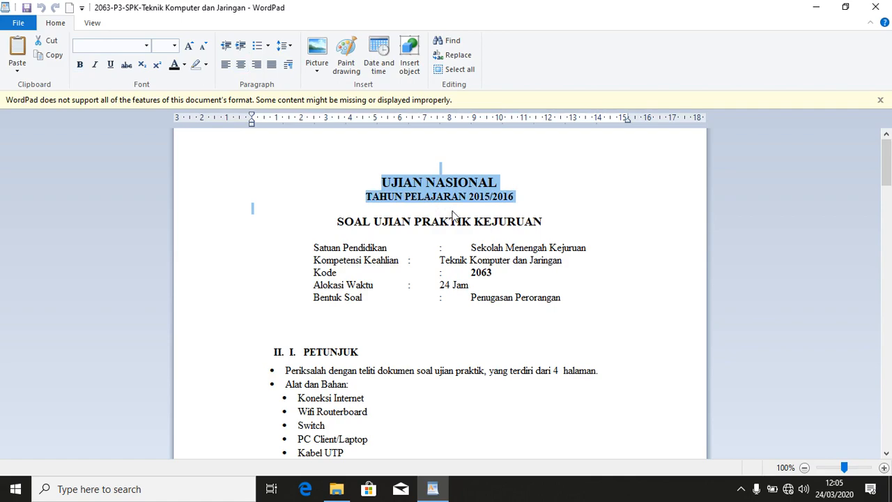
Scroll through the exam document to read the equipment list.
scroll(439, 220, "down", 1)
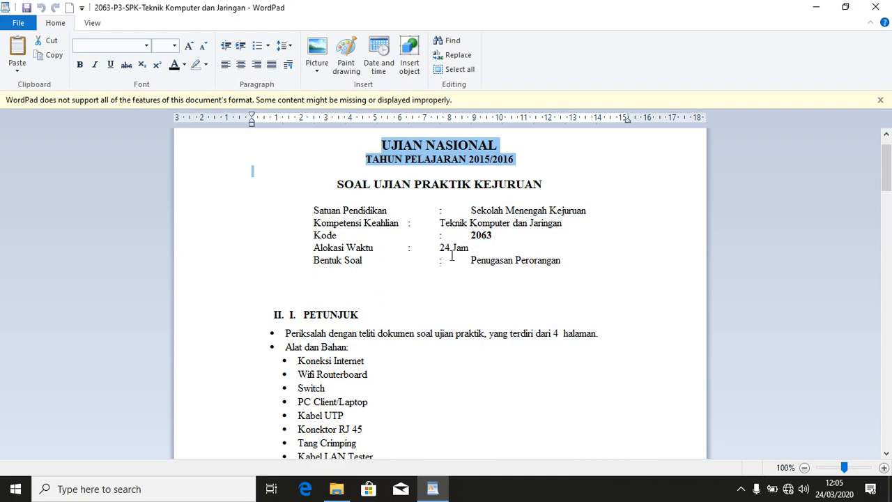
scroll(406, 253, "down", 3)
scroll(405, 259, "up", 4)
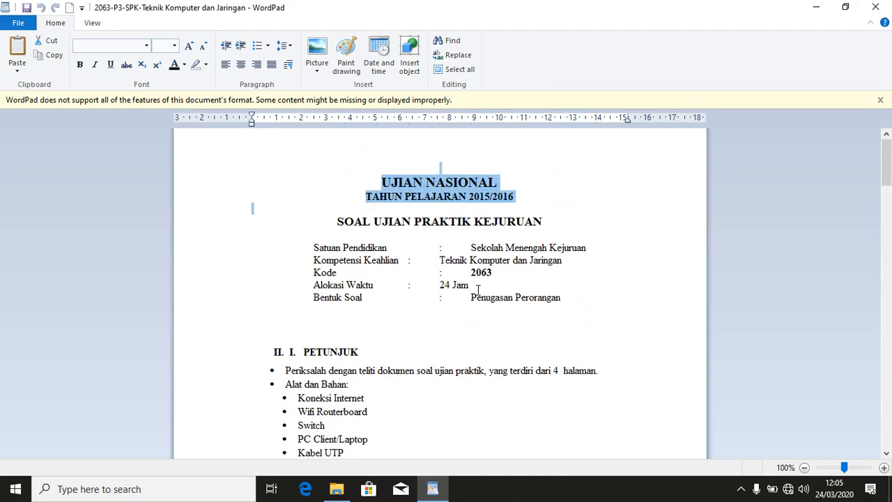
scroll(500, 304, "down", 2)
scroll(451, 305, "down", 3)
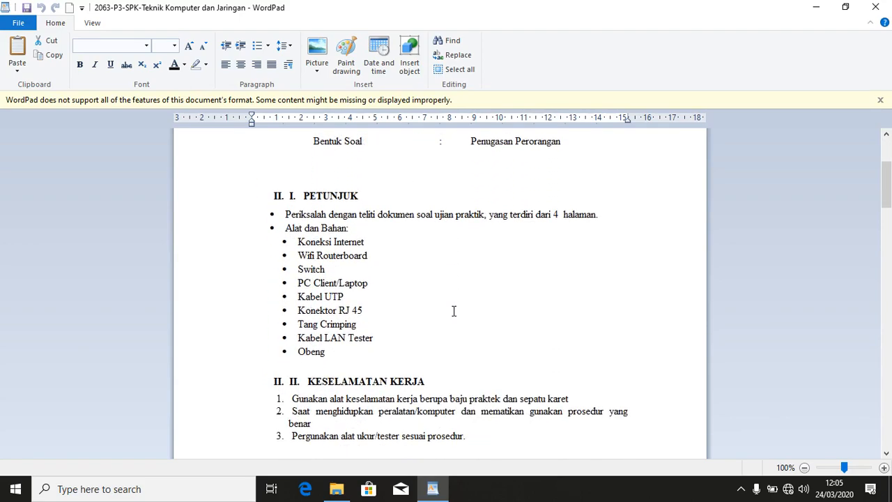
scroll(454, 309, "up", 2)
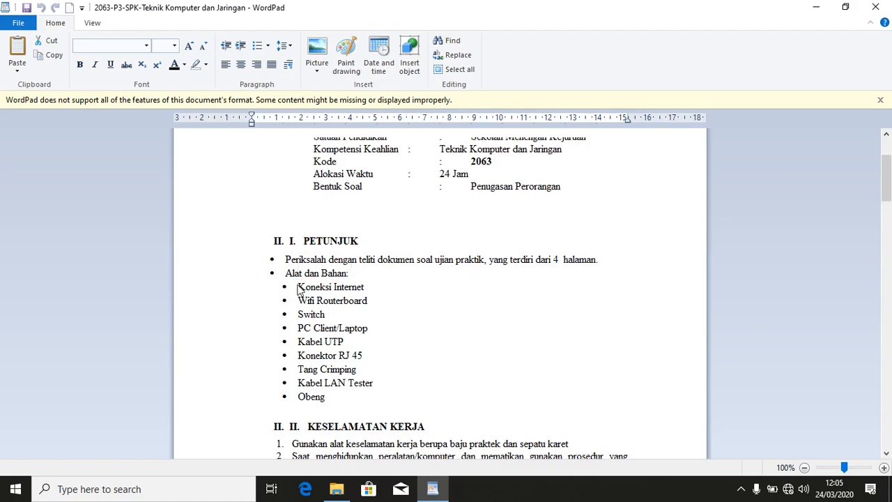
Mark the Koneksi Internet, Wifi Routerboard, Switch, PC Client, RJ 45 and Crimping items, then scroll to SOAL/TUGAS.
left_click_drag(298, 287, 363, 288)
left_click_drag(300, 301, 352, 305)
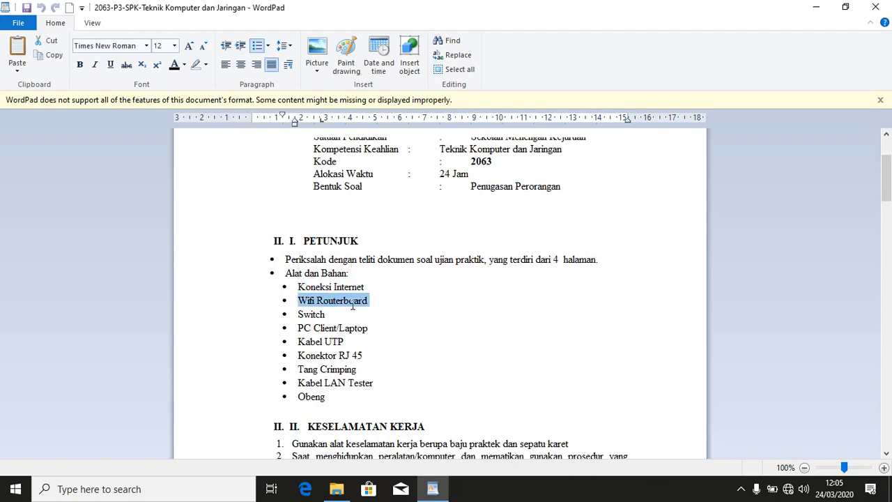
left_click_drag(301, 314, 368, 330)
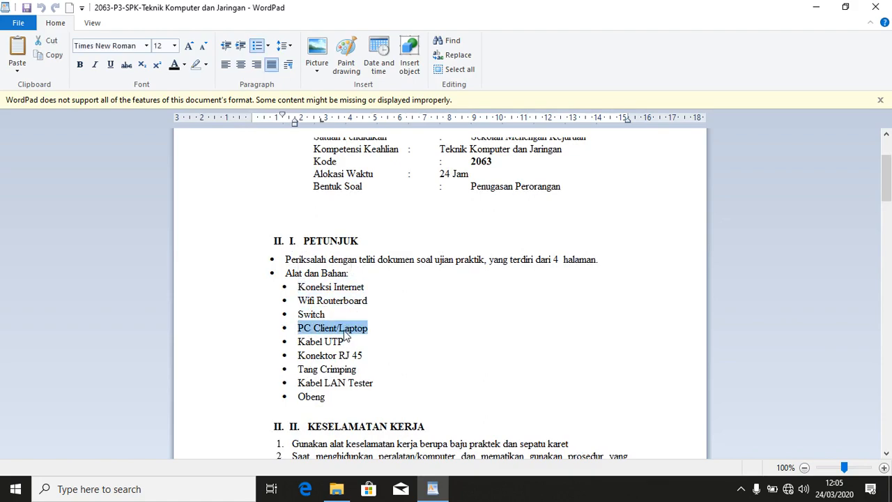
left_click_drag(299, 341, 363, 358)
left_click_drag(299, 369, 357, 371)
left_click_drag(298, 383, 347, 384)
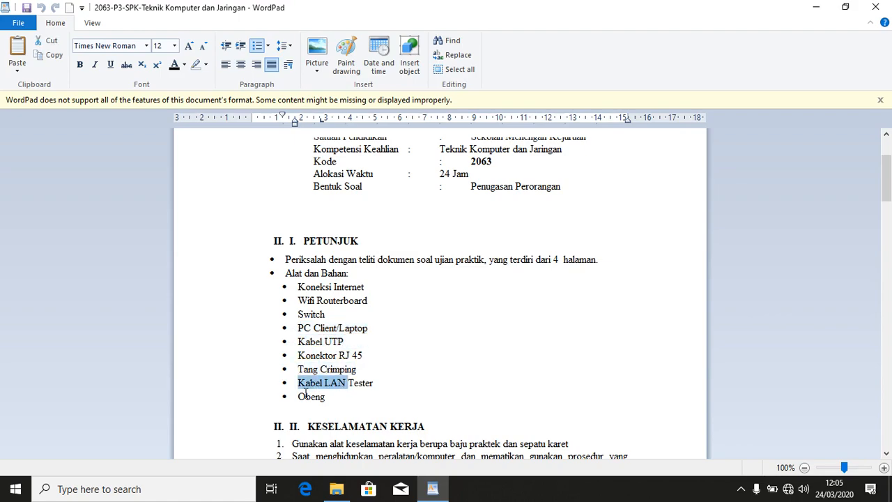
scroll(328, 362, "down", 10)
scroll(324, 332, "down", 7)
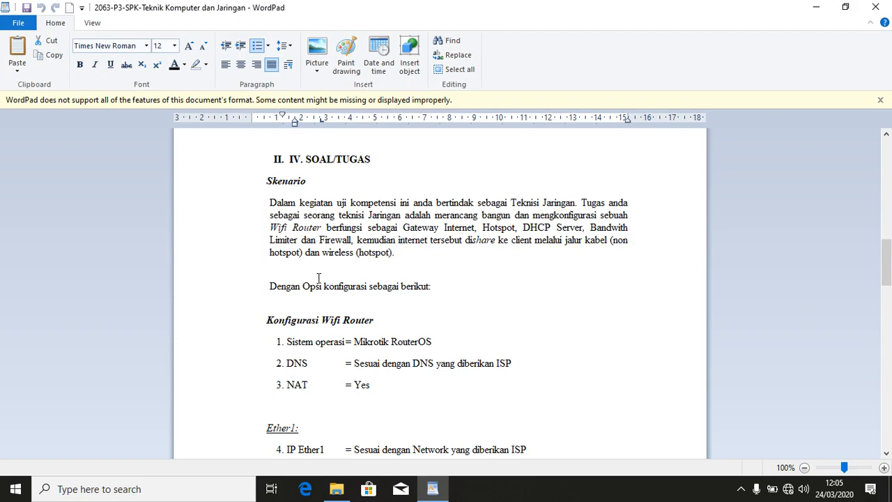
Mark the Mikrotik RouterOS requirement line, then launch winbox64 from the desktop.
scroll(325, 264, "down", 2)
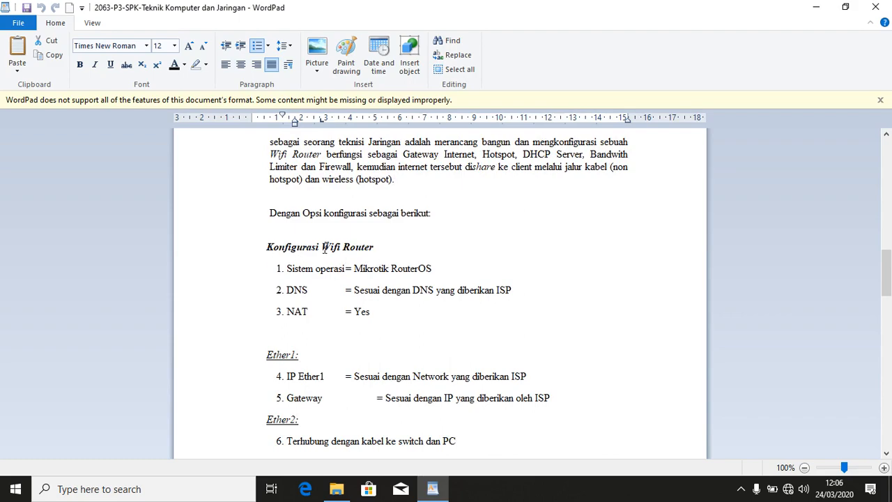
left_click(253, 276)
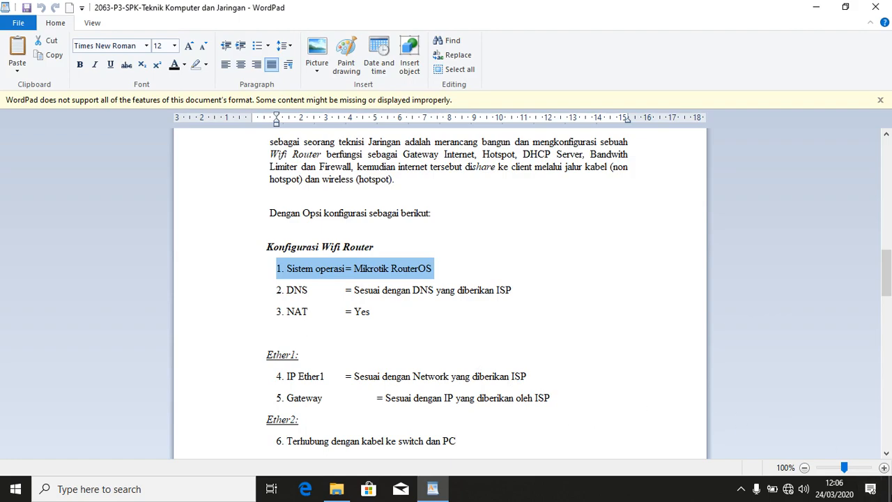
left_click(890, 488)
double_click(73, 216)
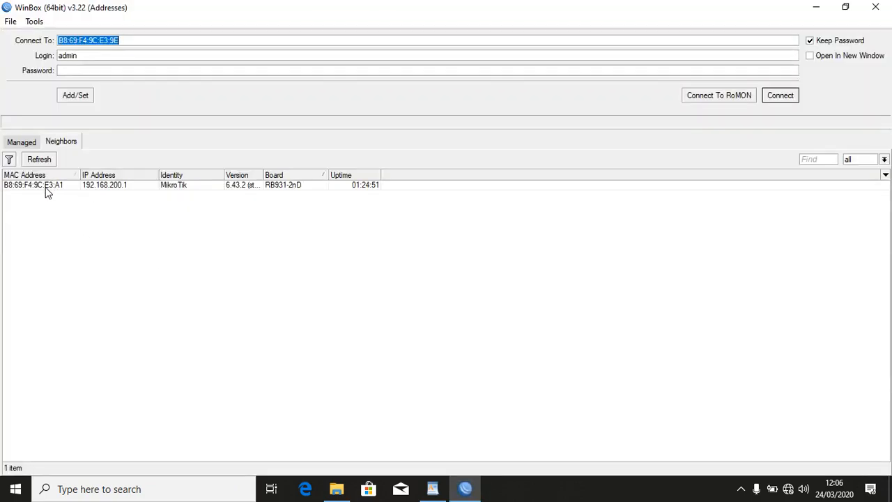
Connect to the RB931-2nD at 192.168.200.1 and run Reset Configuration, confirming the reboot.
left_click(45, 187)
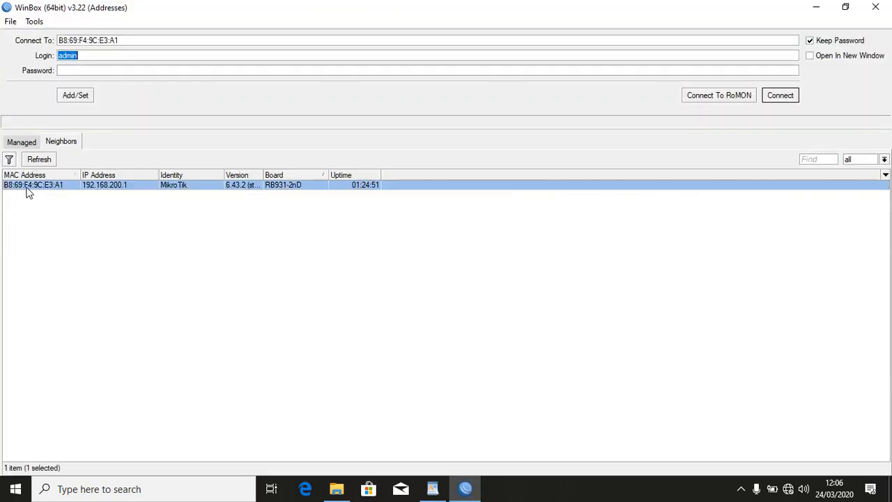
left_click(795, 97)
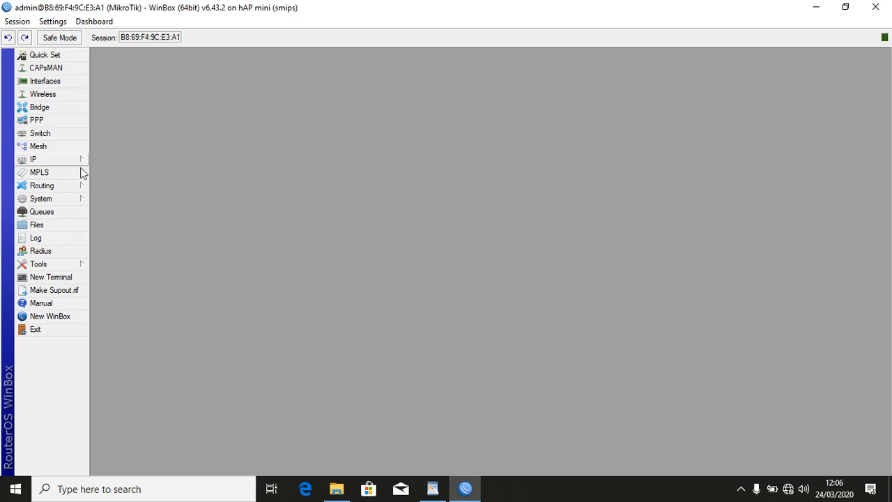
left_click(81, 200)
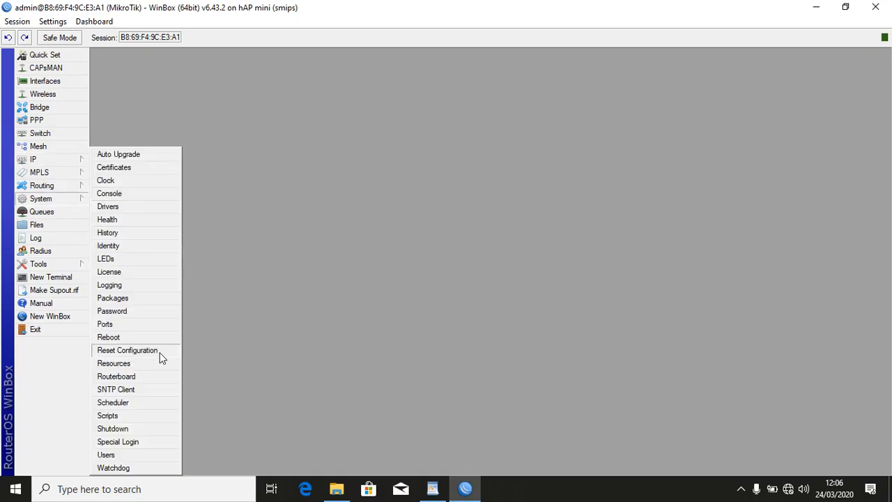
left_click(70, 199)
left_click(156, 351)
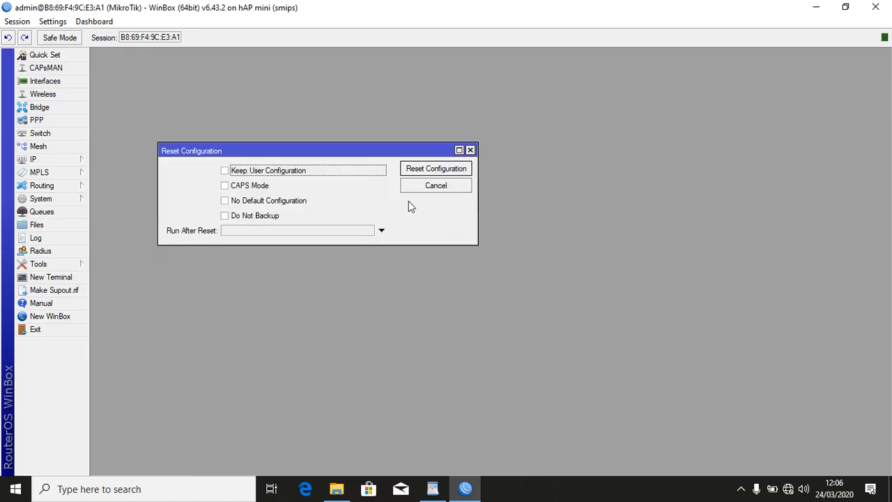
left_click(450, 175)
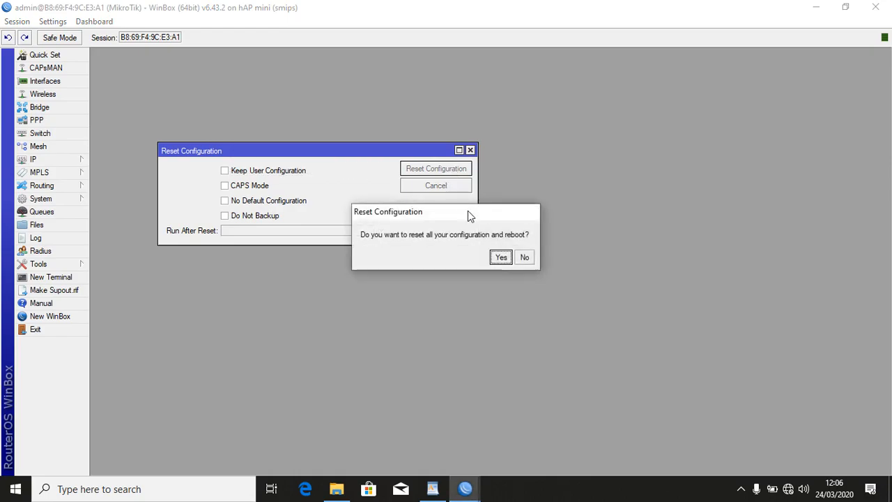
left_click(499, 257)
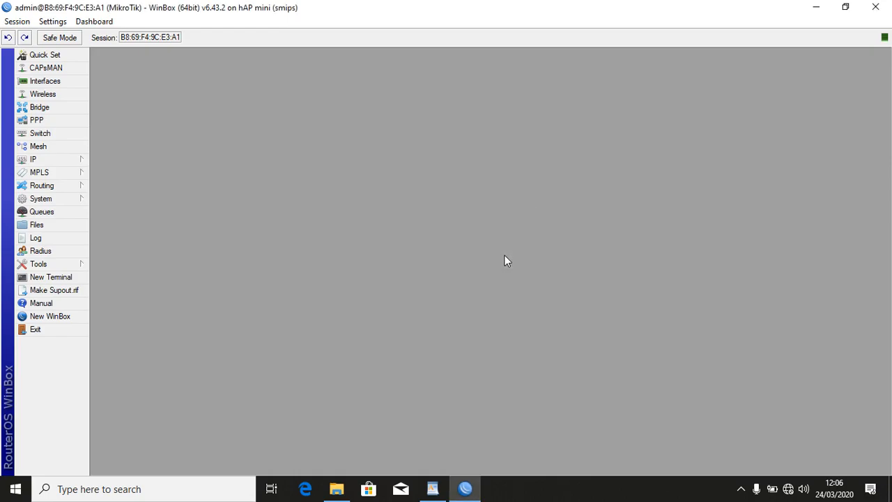
left_click(742, 488)
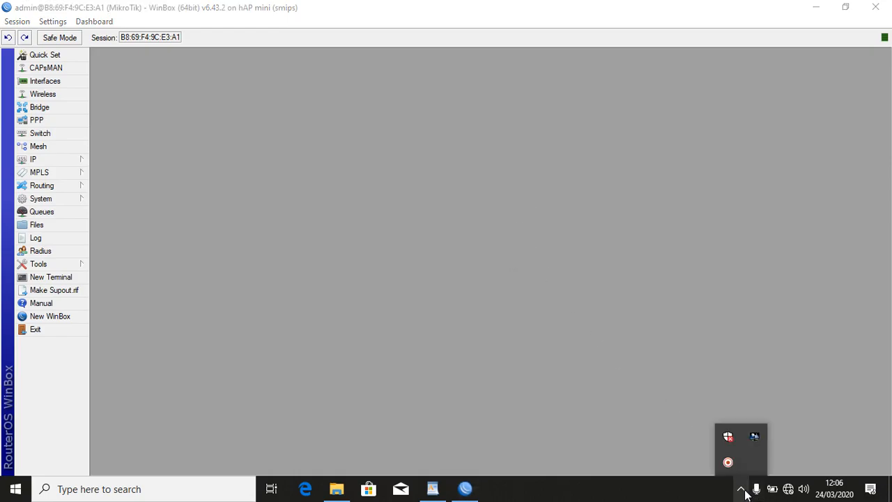
left_click(787, 365)
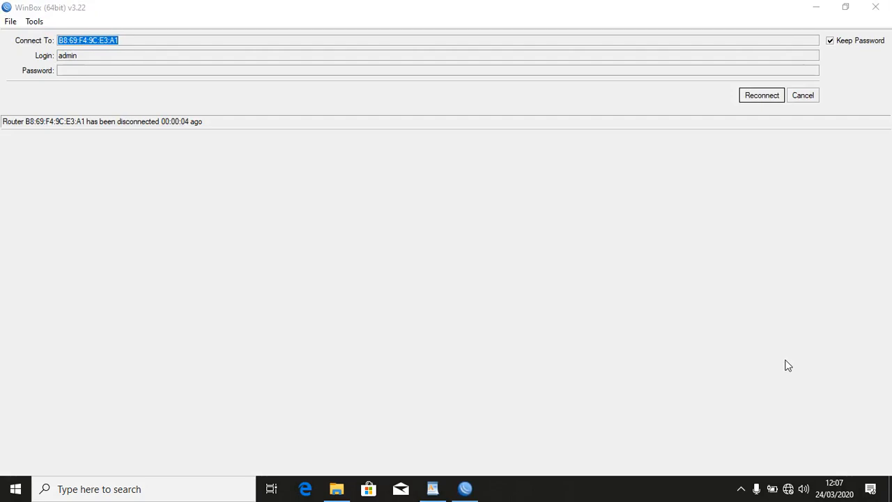
Dismiss the disconnect notice and refresh the Neighbors list repeatedly while the router reboots.
left_click(812, 97)
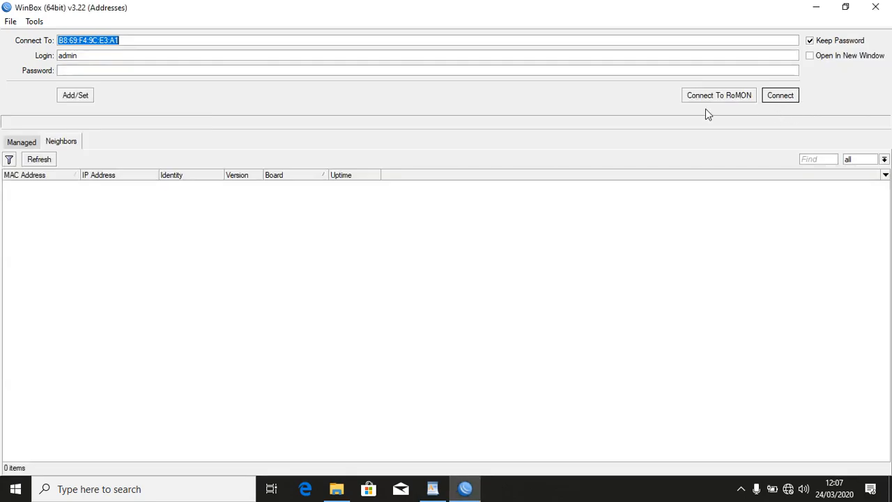
left_click(49, 161)
left_click(49, 162)
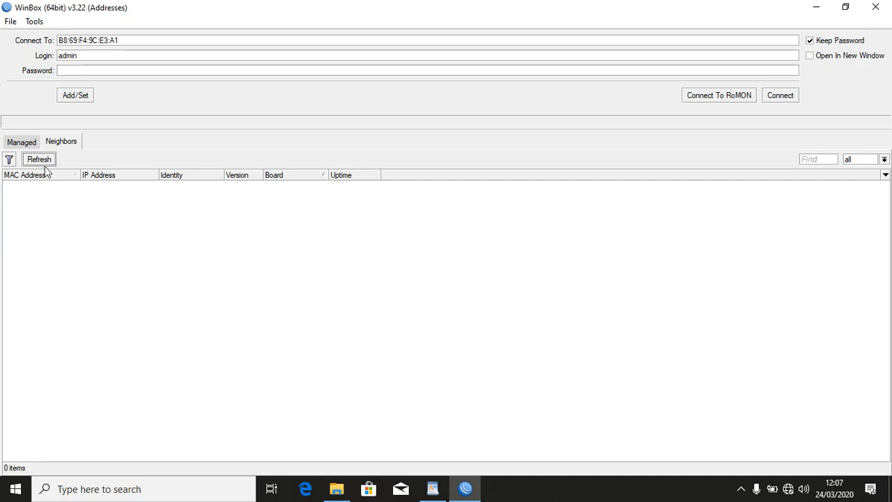
left_click(49, 163)
left_click(48, 163)
left_click(38, 160)
left_click(442, 490)
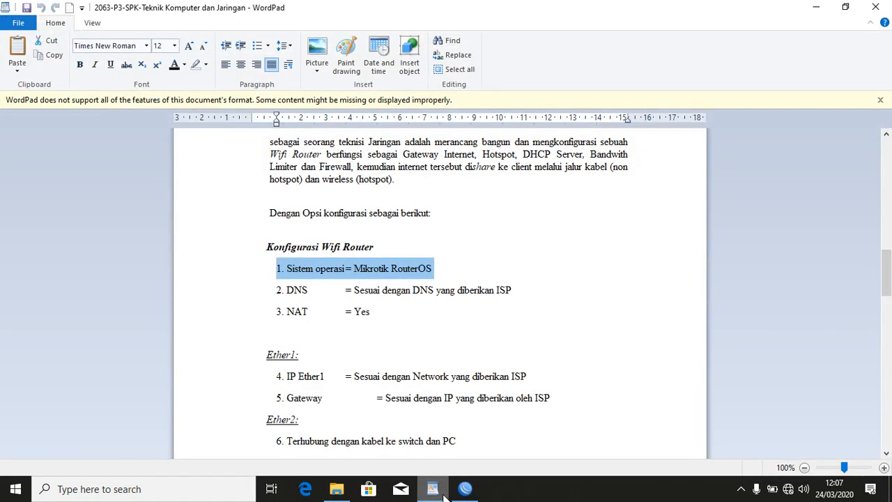
Check the available Wi-Fi networks in the tray flyout, then return to WinBox.
mouse_move(463, 490)
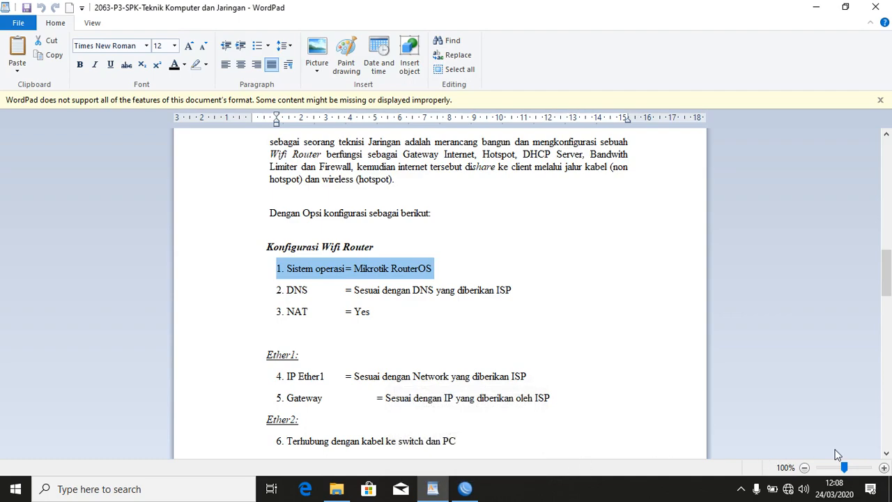
left_click(787, 492)
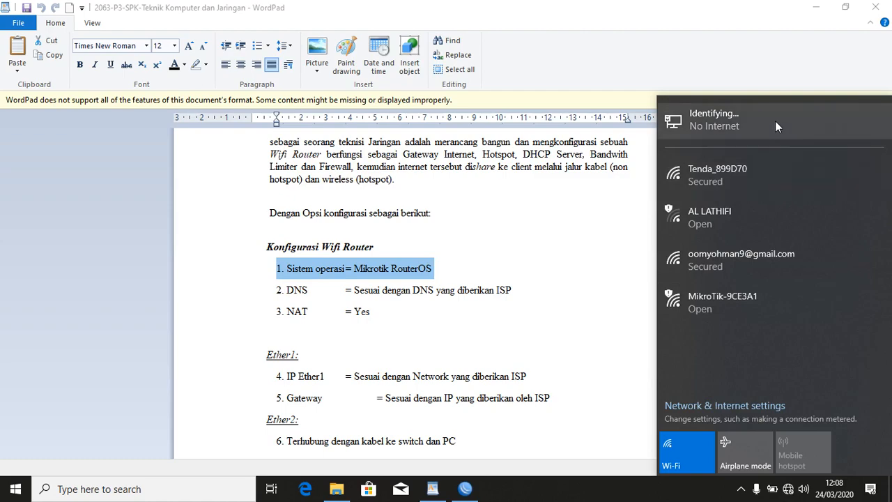
left_click(465, 489)
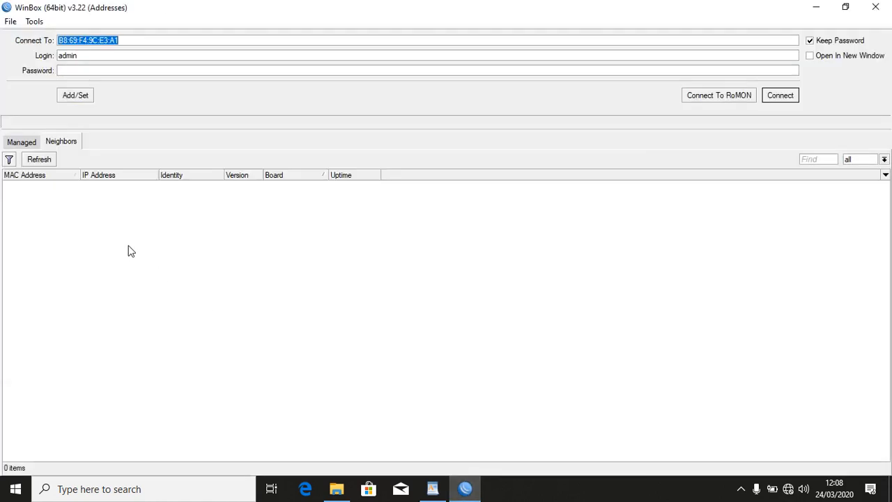
Log in to the reset router by its MAC address and maximize the session window.
left_click(46, 160)
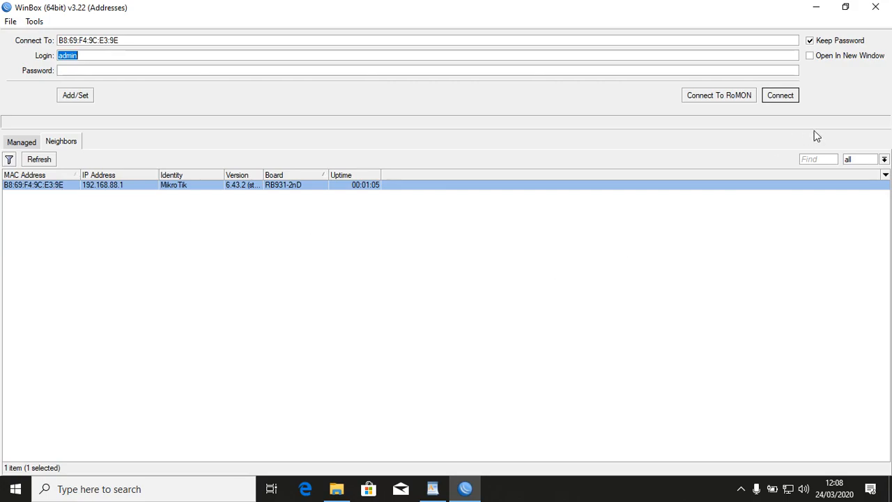
left_click(792, 98)
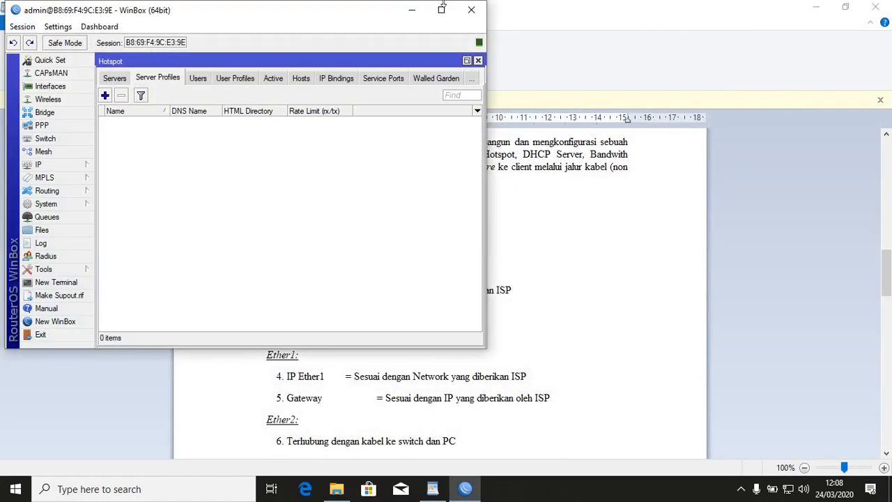
left_click(447, 7)
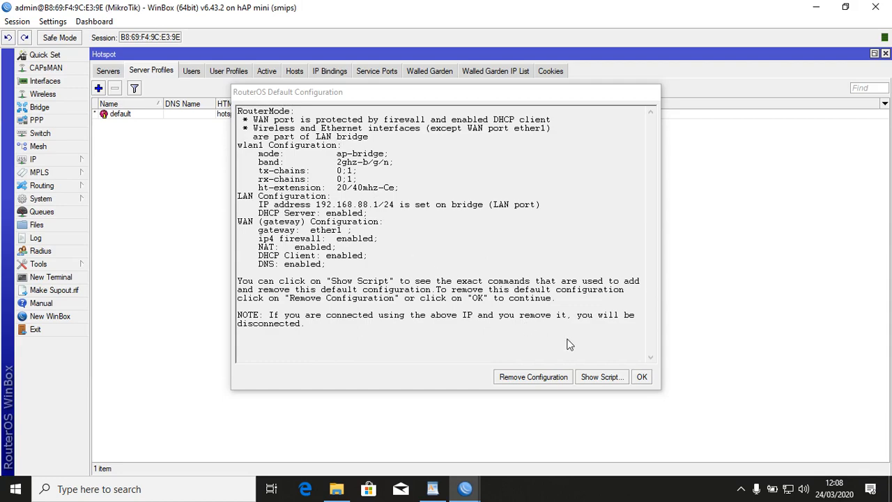
Remove the default configuration, close the Hotspot settings and reconnect after the drop.
left_click(549, 381)
left_click(549, 380)
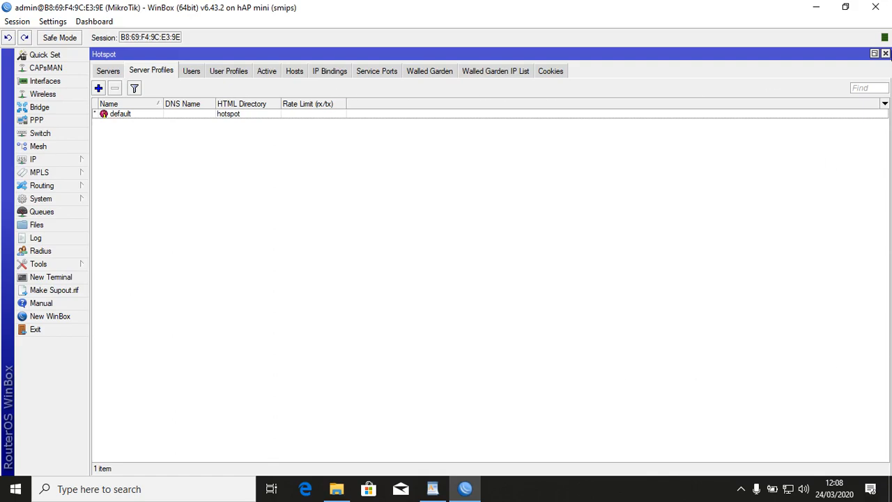
left_click(885, 53)
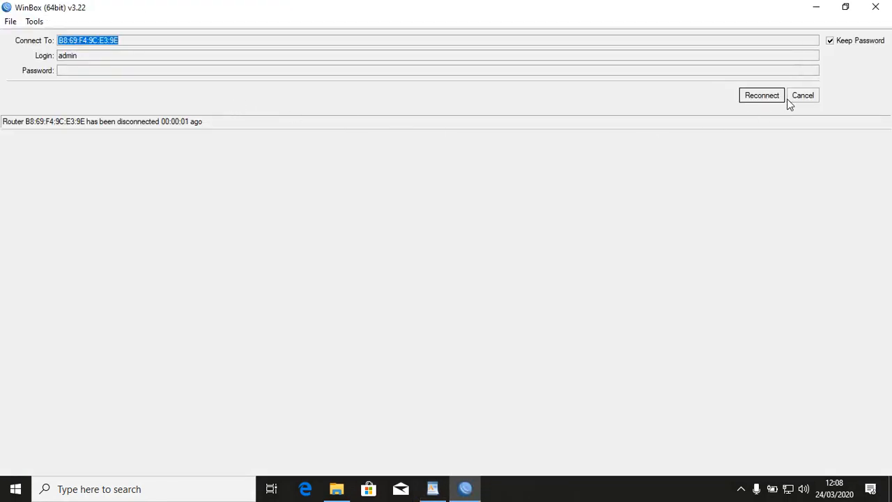
left_click(770, 96)
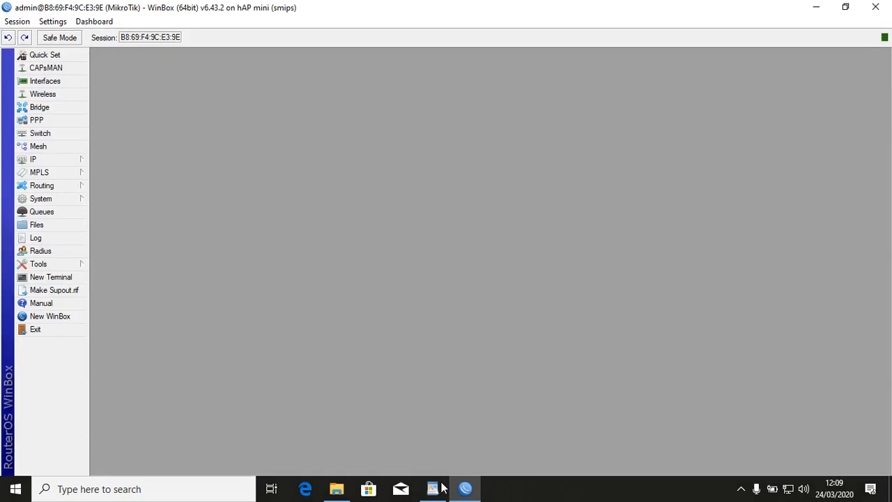
left_click(437, 396)
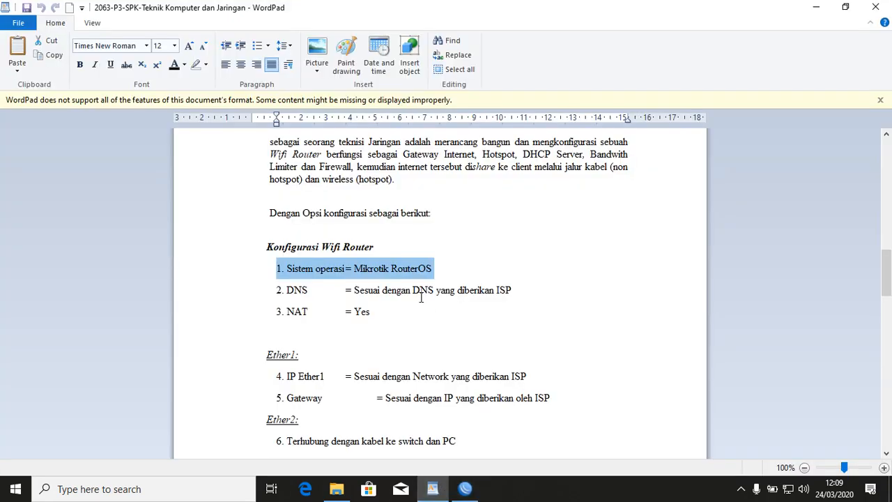
scroll(420, 297, "down", 1)
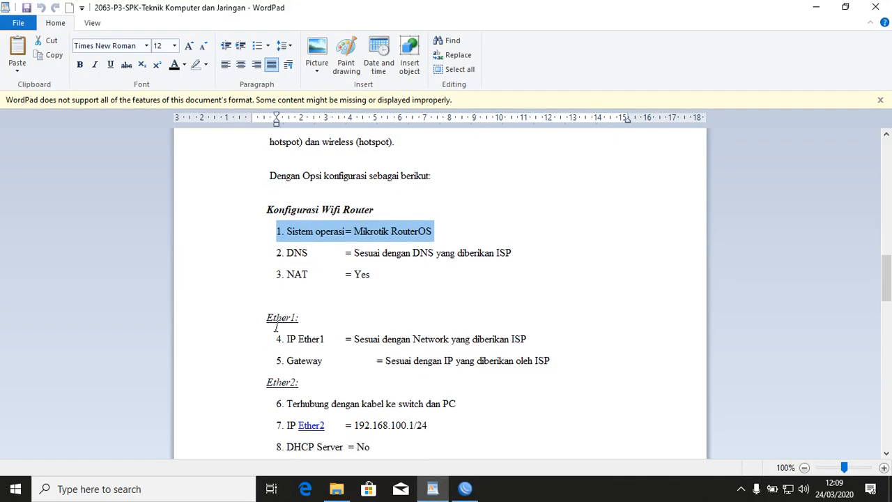
left_click(236, 254)
left_click(241, 276)
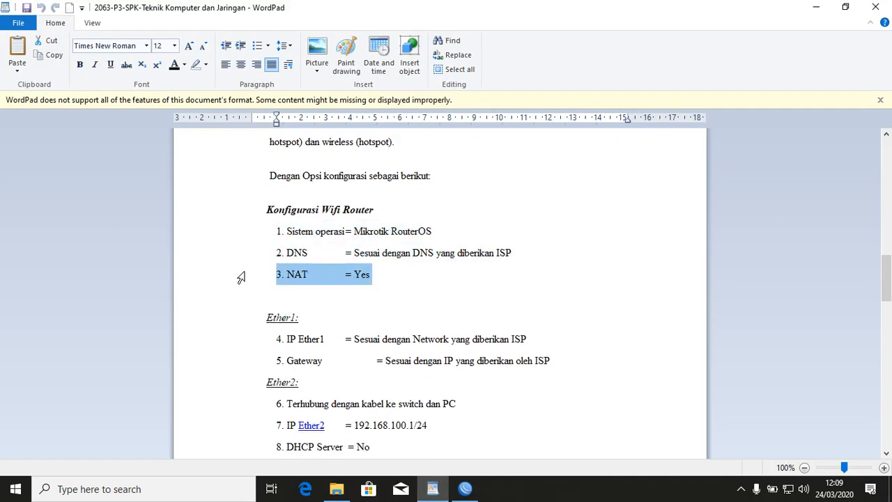
left_click_drag(244, 341, 243, 360)
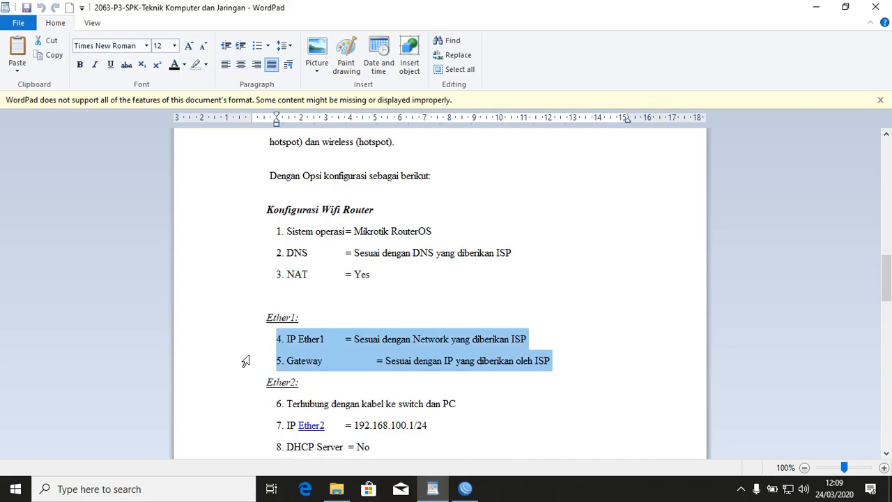
left_click_drag(243, 233, 236, 359)
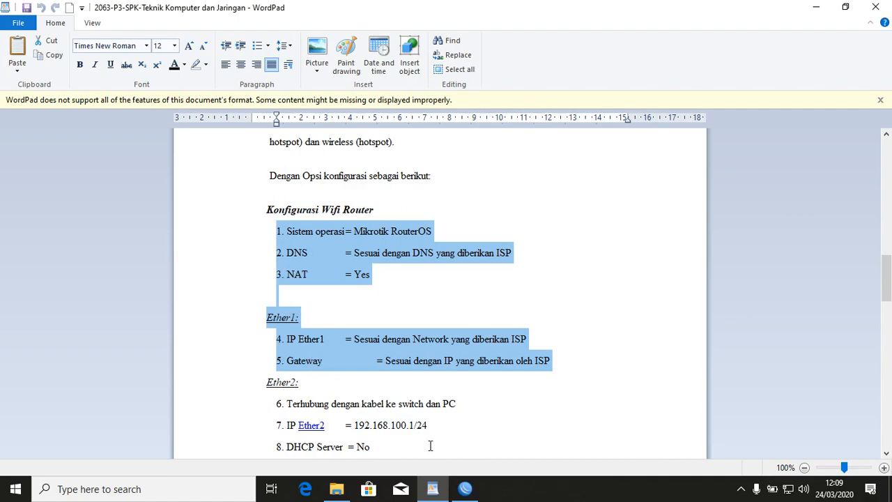
left_click(465, 489)
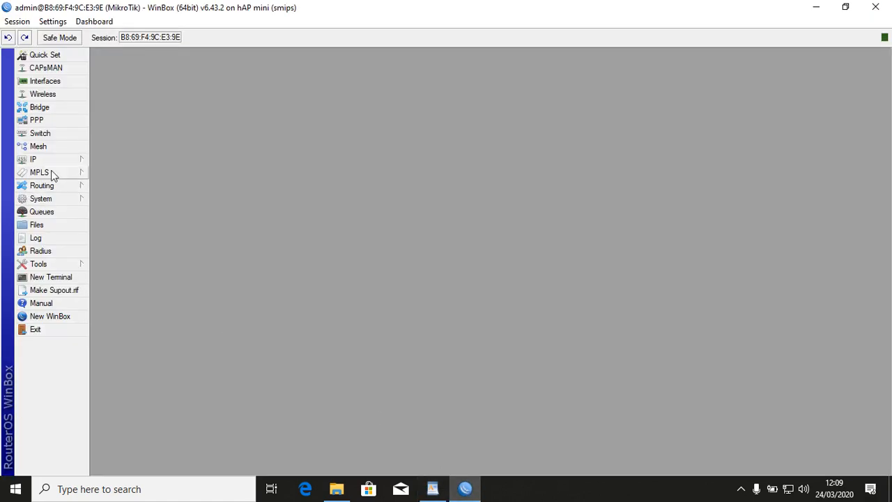
Add a DHCP client on ether1 and confirm it binds 192.168.4.146/24.
left_click(56, 158)
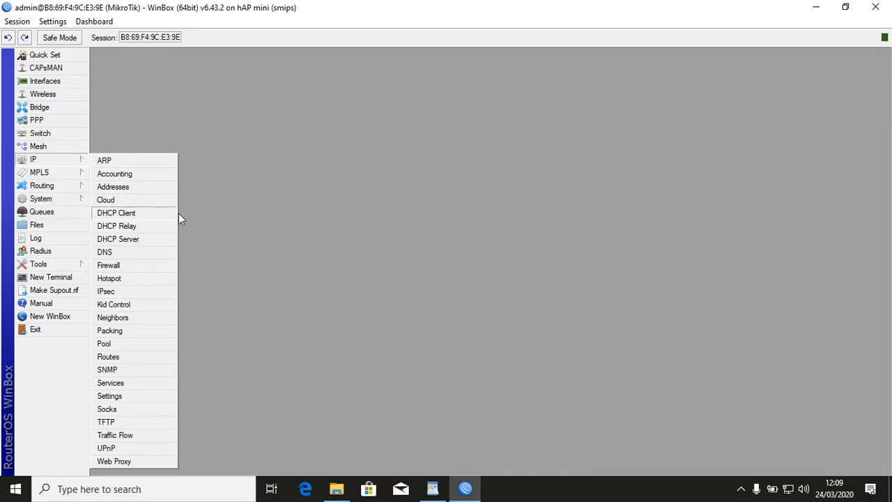
mouse_move(31, 162)
left_click(145, 217)
left_click(161, 137)
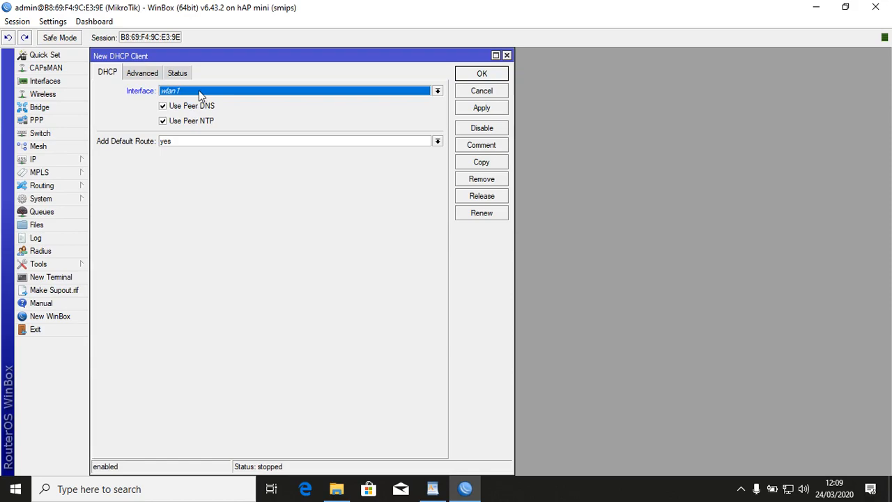
left_click(199, 89)
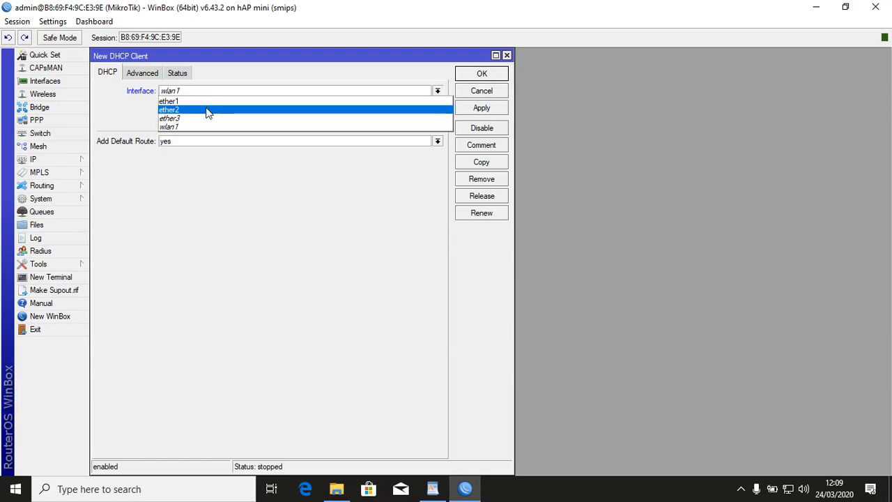
left_click(206, 102)
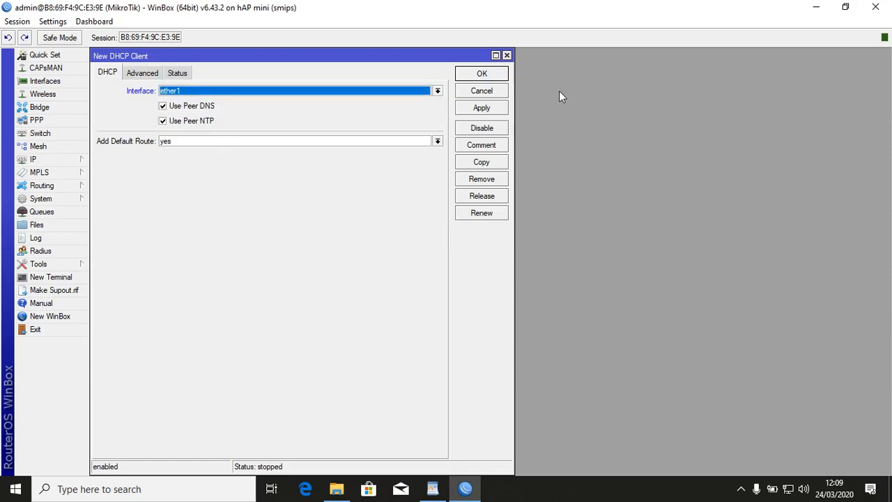
left_click(477, 111)
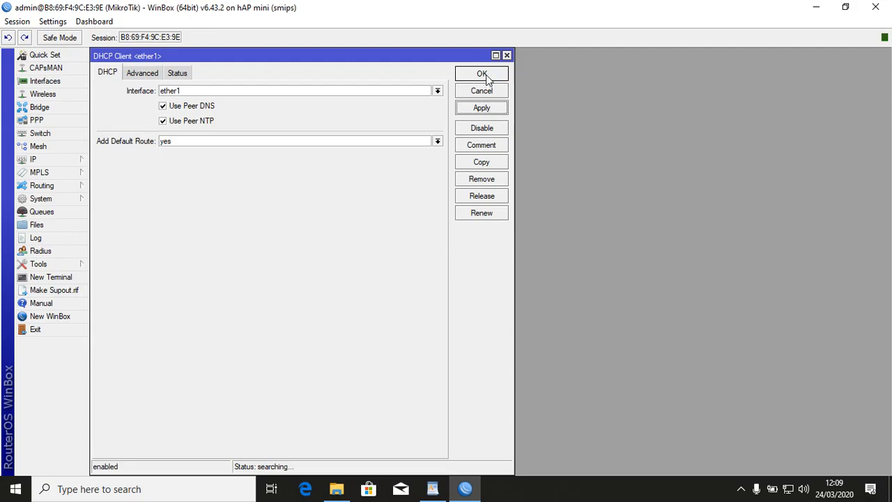
left_click(483, 75)
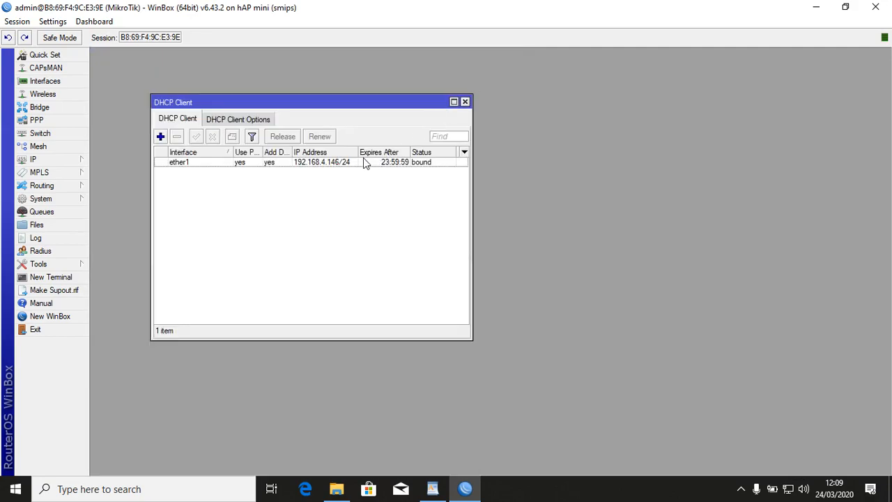
left_click(334, 165)
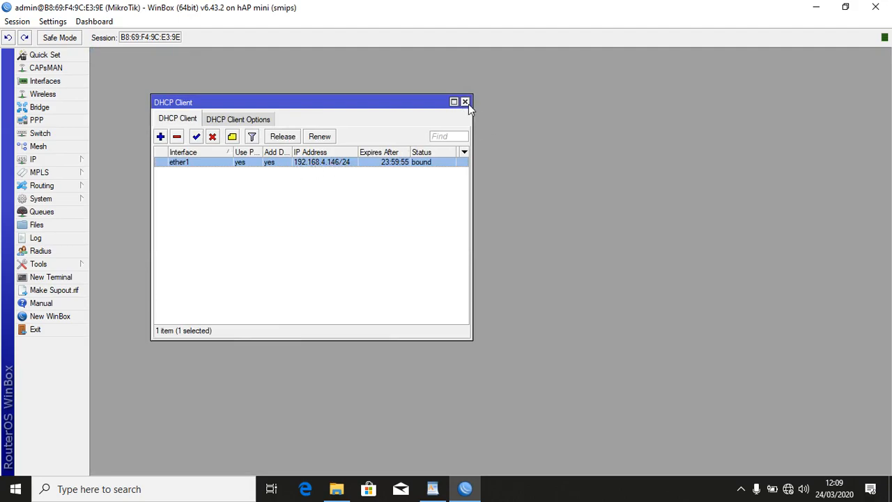
left_click(432, 488)
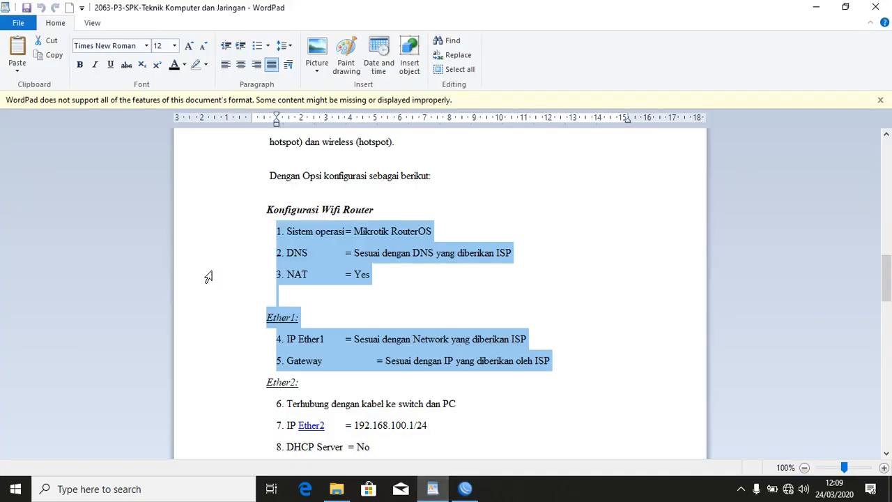
left_click(244, 274)
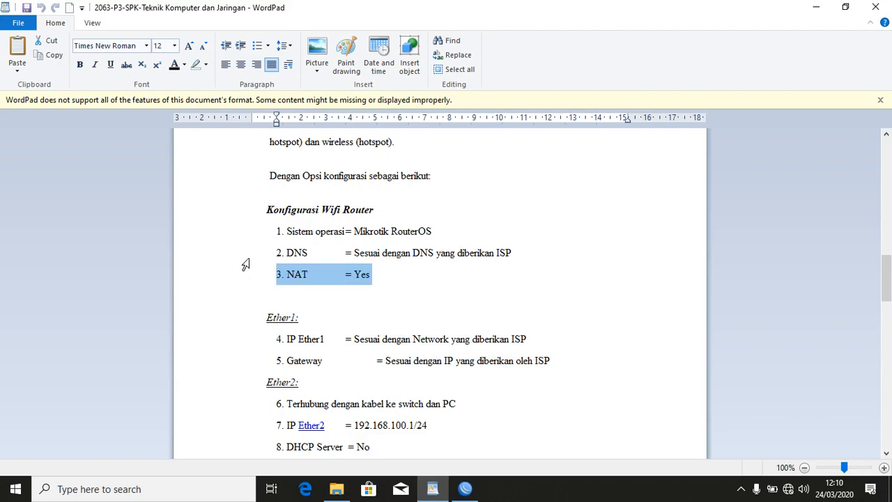
left_click(244, 258)
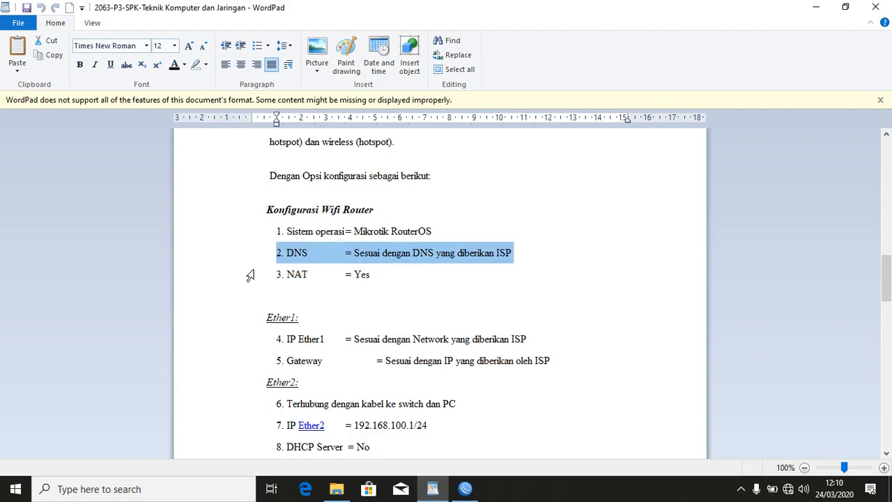
left_click(250, 276)
left_click(255, 340)
left_click(256, 361)
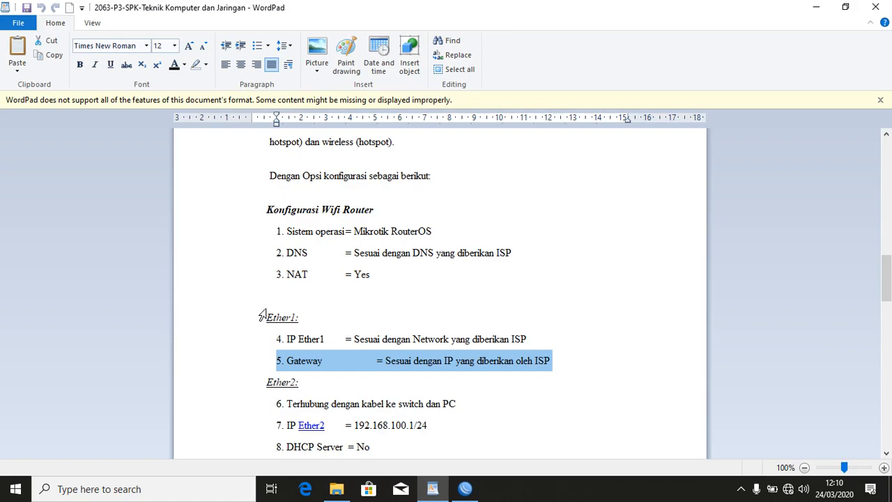
left_click(246, 280)
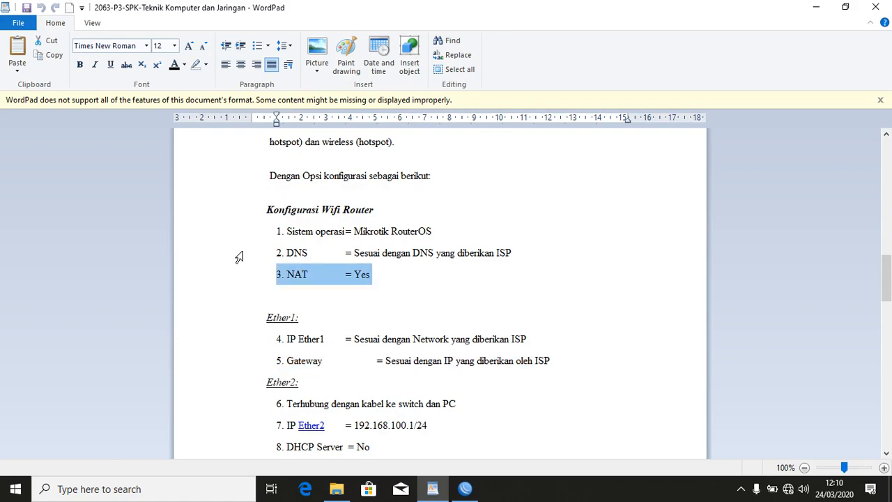
left_click(239, 258)
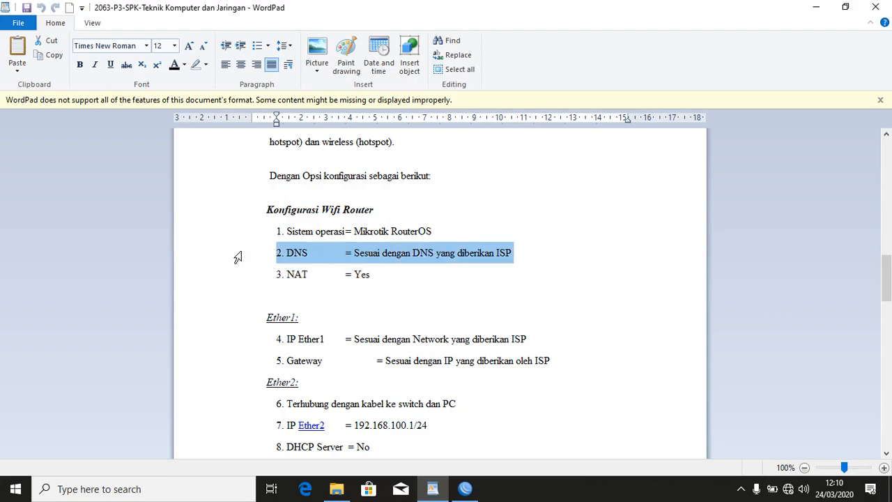
left_click(465, 488)
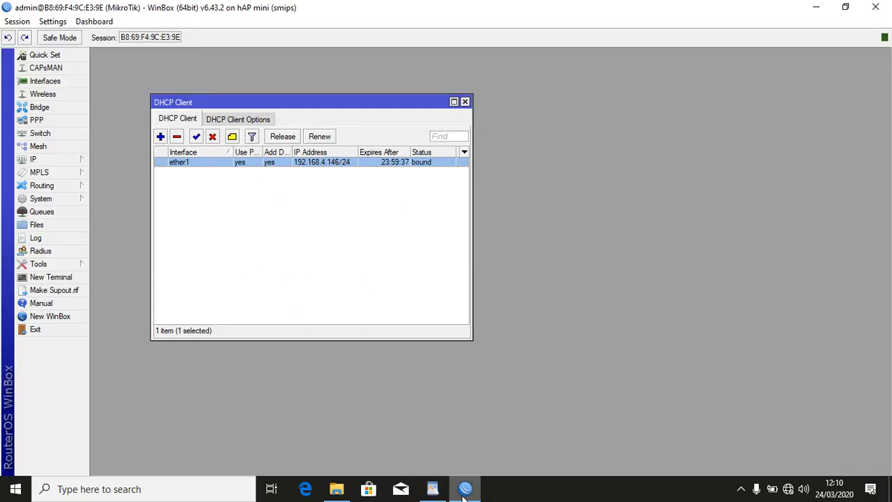
Enable Allow Remote Requests in the DNS settings, using dynamic server 192.168.4.1.
left_click(60, 163)
left_click(112, 253)
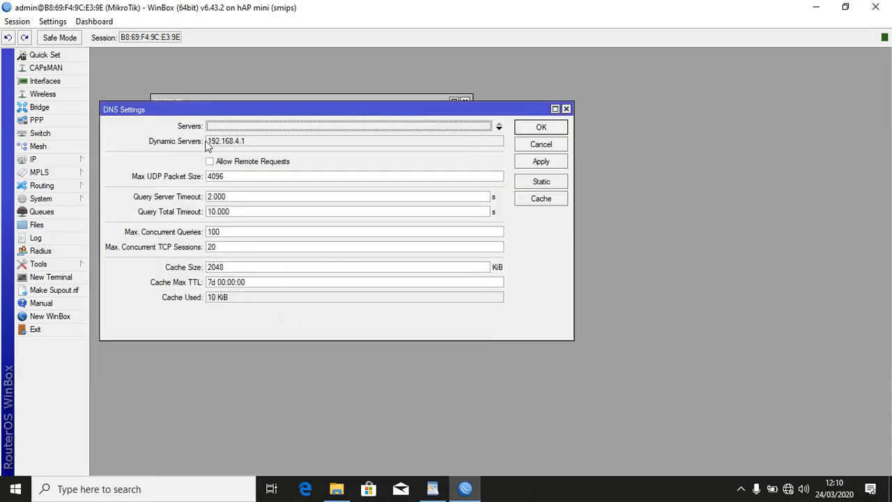
left_click(234, 164)
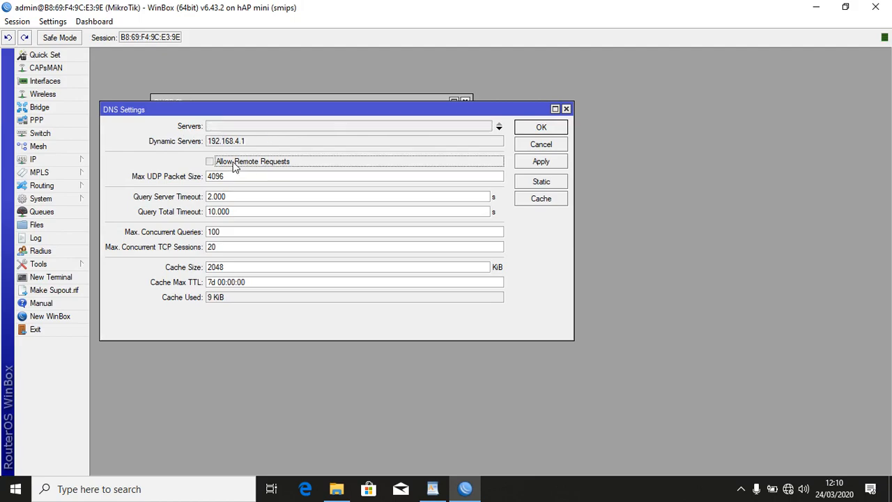
left_click(542, 163)
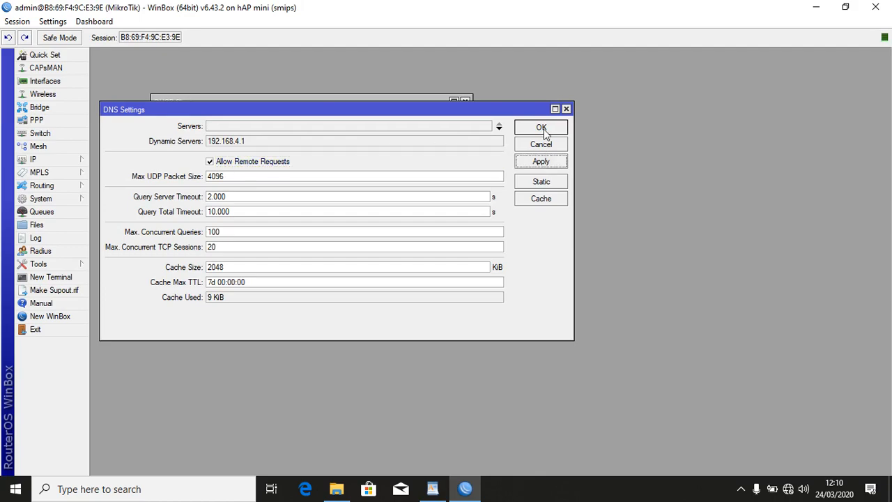
left_click(542, 127)
left_click(432, 489)
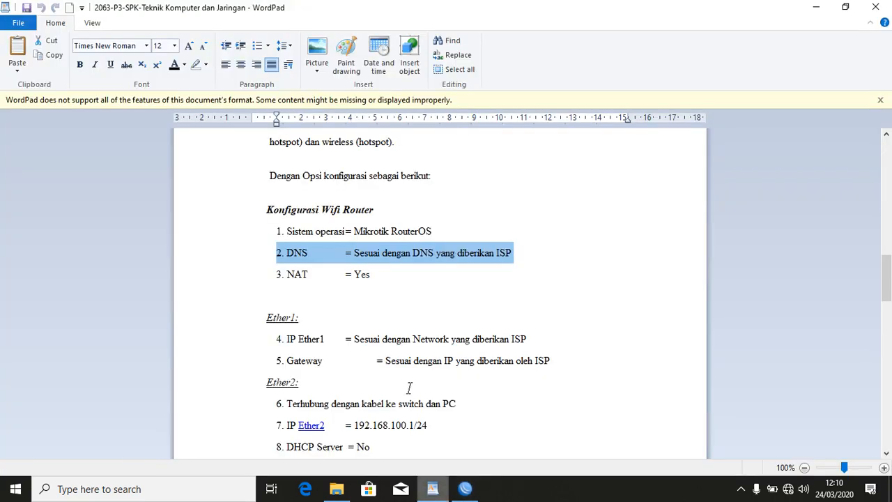
Highlight checklist items 1 and 2 (Sistem operasi, DNS) in yellow.
left_click_drag(243, 232, 244, 259)
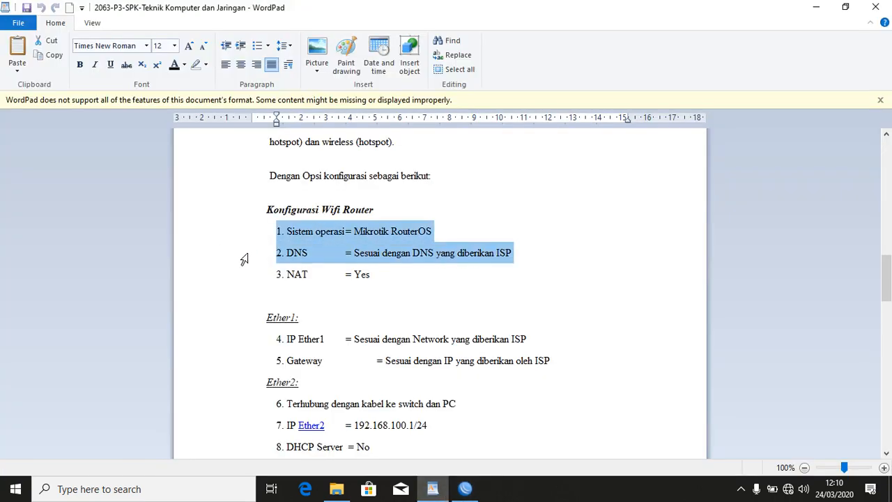
left_click(205, 65)
left_click(200, 84)
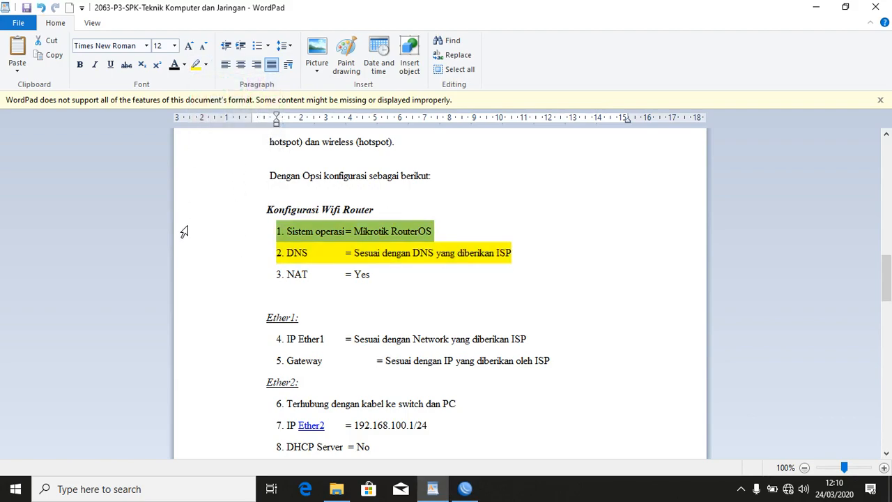
left_click(249, 277)
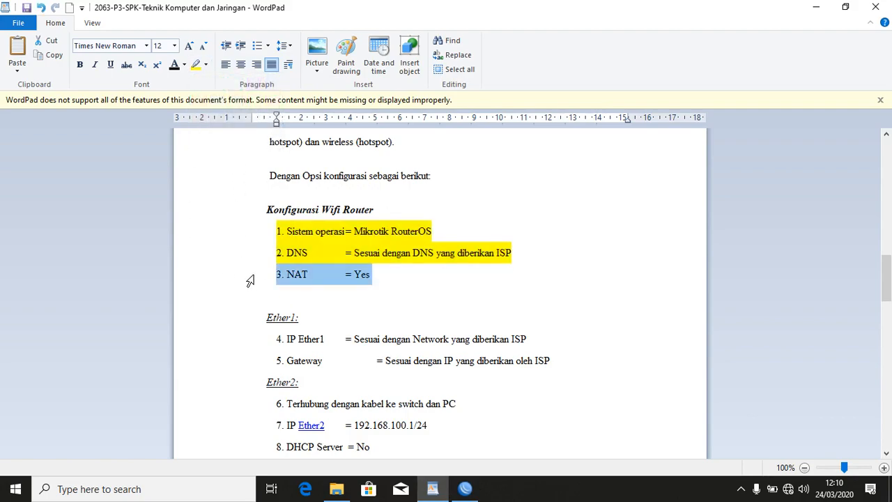
left_click(465, 489)
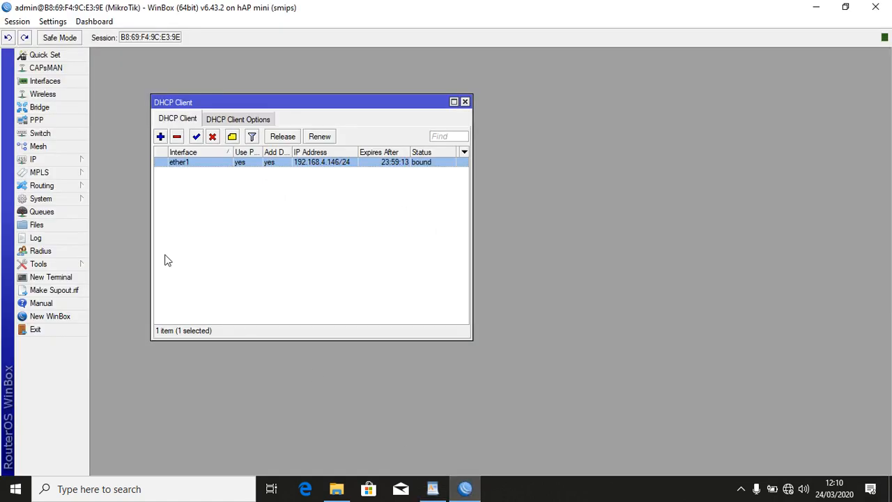
Create a new srcnat NAT rule with Out. Interface set to ether1.
left_click(48, 161)
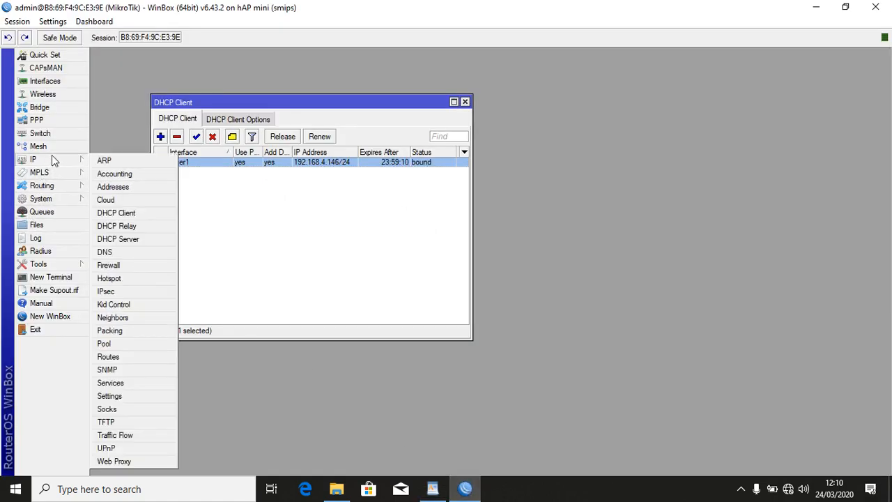
left_click(130, 266)
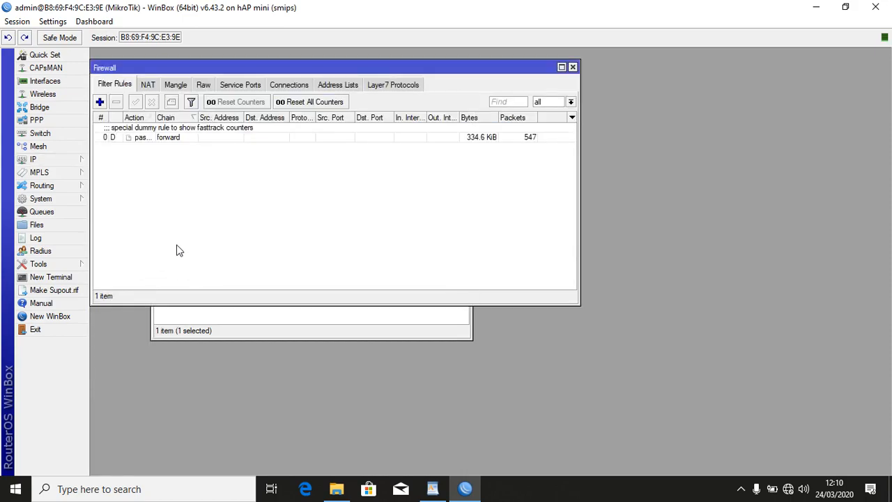
left_click(149, 86)
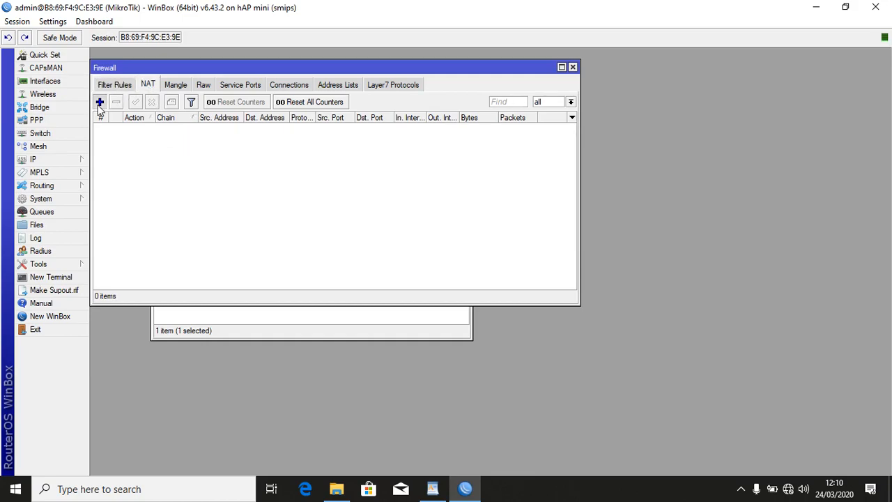
left_click(100, 102)
left_click(112, 73)
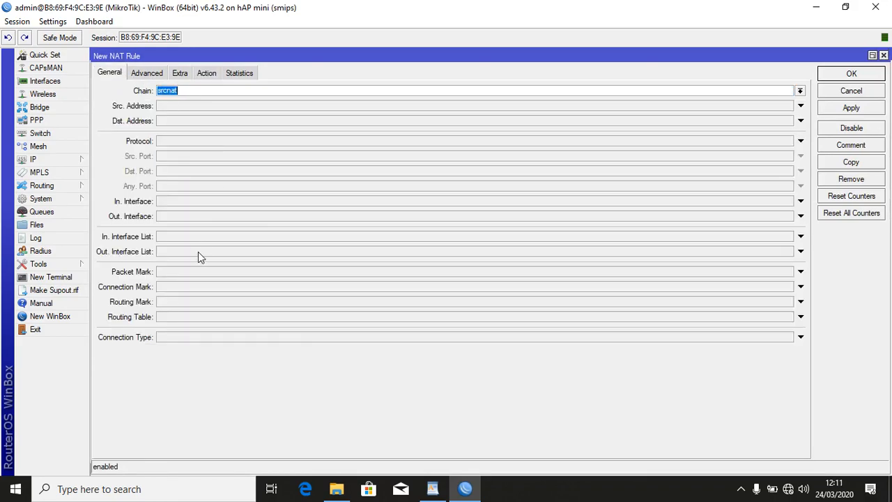
left_click(215, 219)
left_click(251, 219)
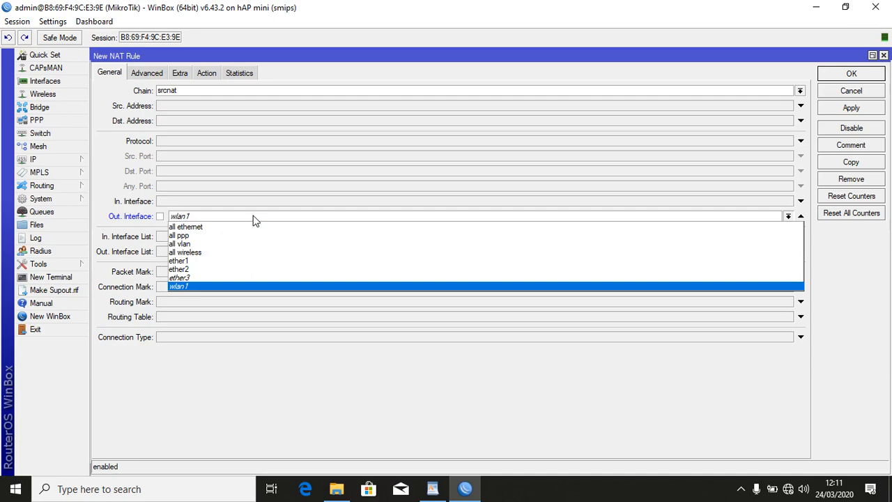
left_click(237, 264)
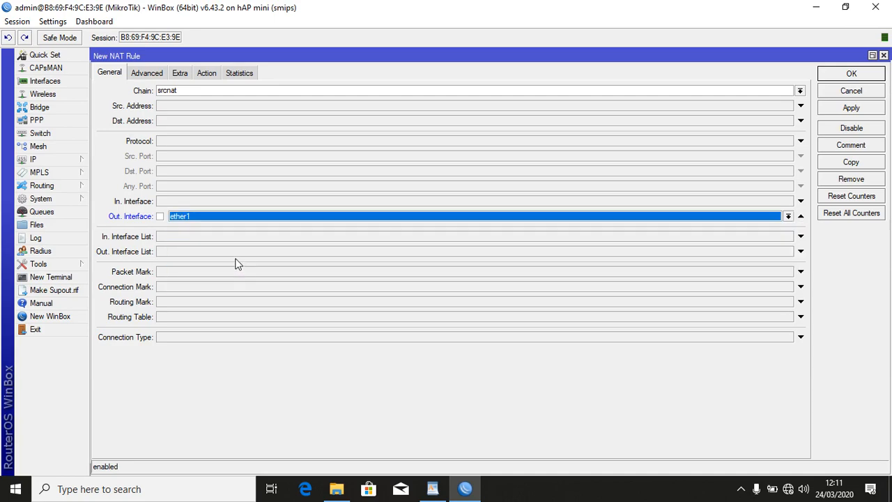
Set the NAT rule's action to masquerade and save it.
left_click(147, 73)
left_click(109, 74)
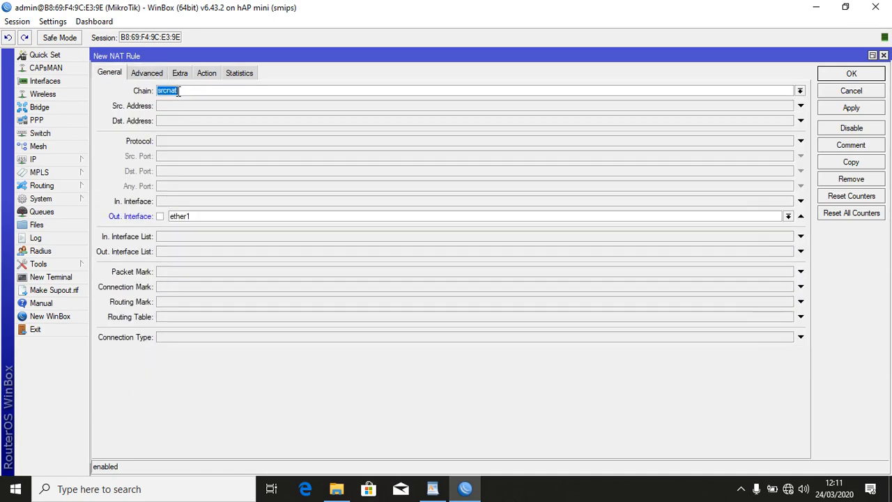
left_click(155, 73)
left_click(179, 73)
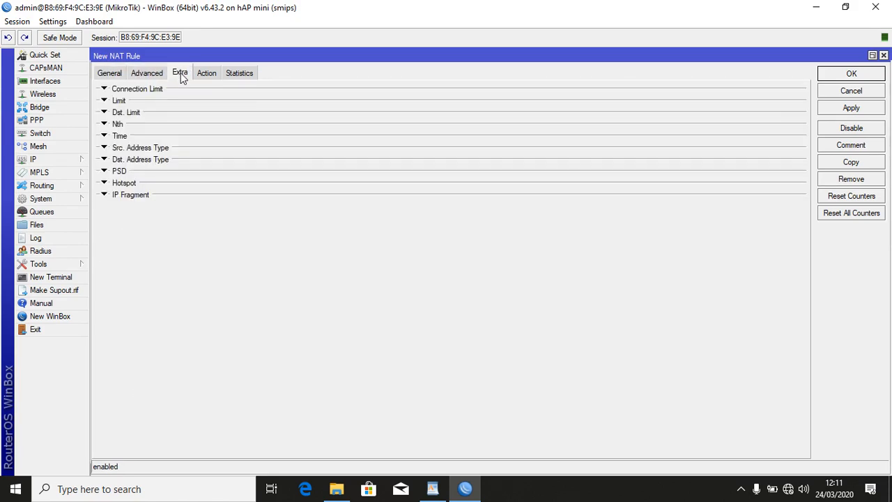
left_click(214, 74)
left_click(186, 95)
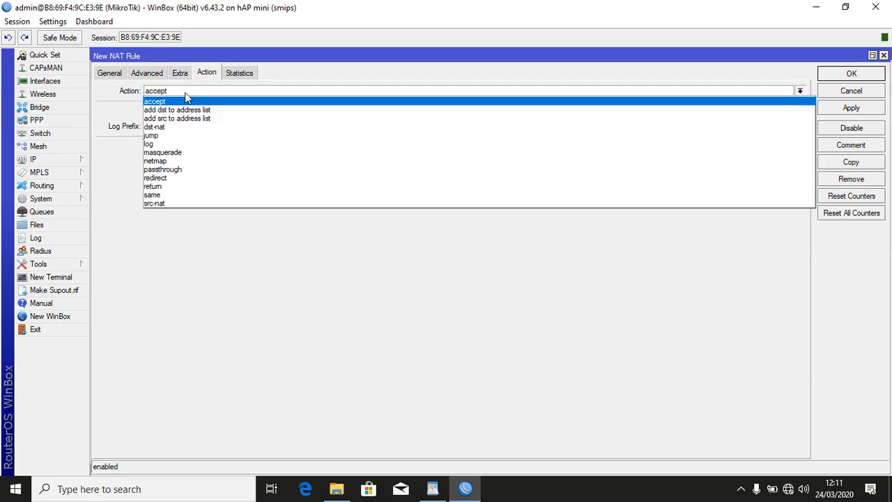
left_click(203, 153)
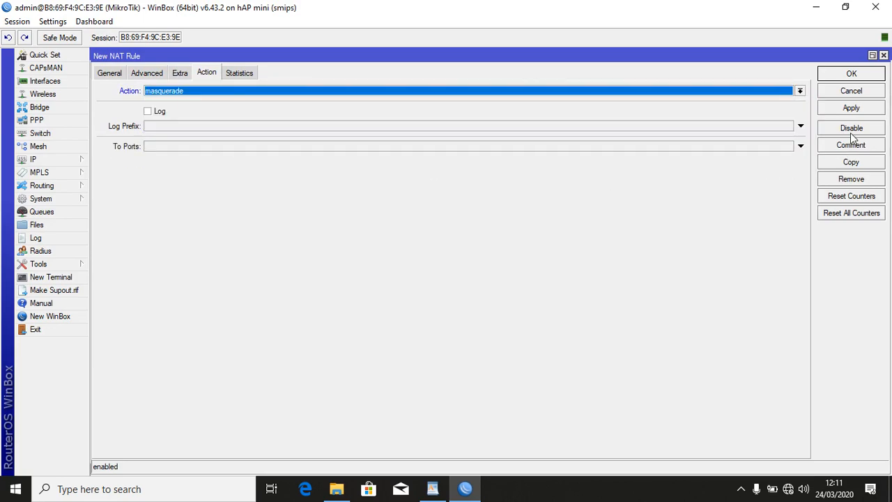
left_click(851, 109)
left_click(850, 77)
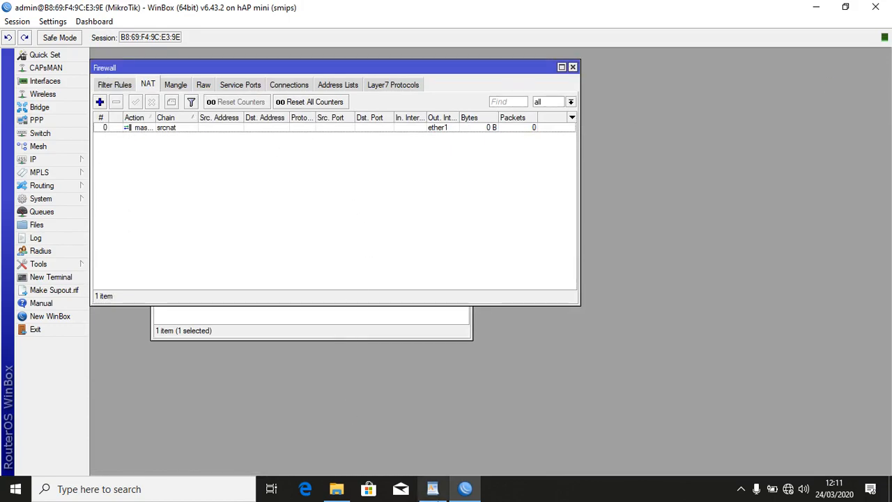
left_click(435, 488)
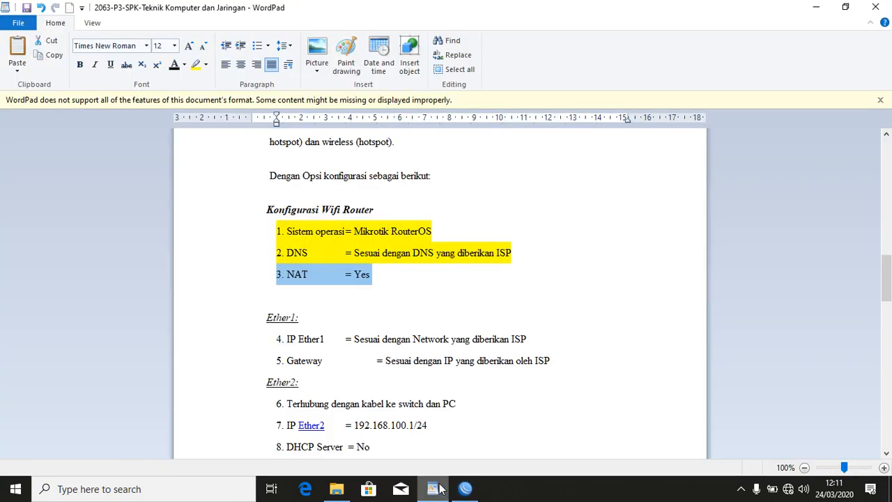
Highlight the NAT checklist line in yellow, then select the IP Ether1 line.
right_click(264, 276)
left_click(196, 65)
left_click(304, 305)
scroll(305, 307, "down", 3)
left_click(229, 243)
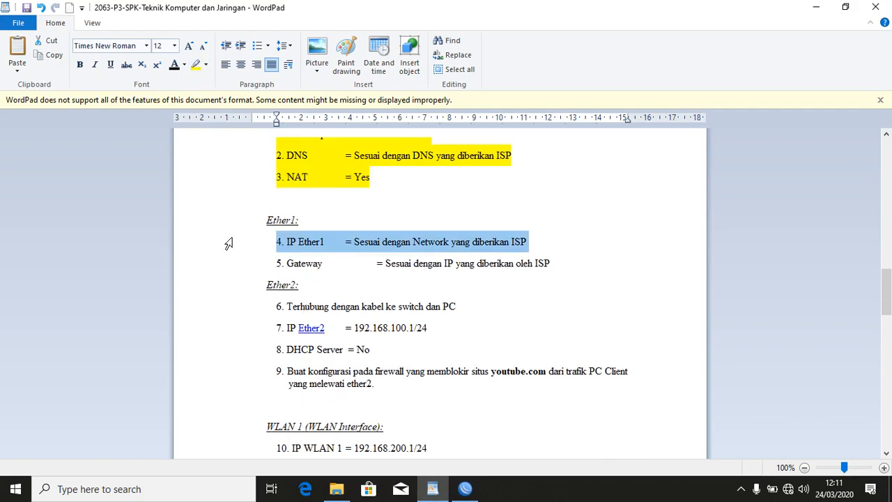
In WinBox, check the ether1 entry in the IP Addresses list.
left_click(467, 490)
left_click(61, 163)
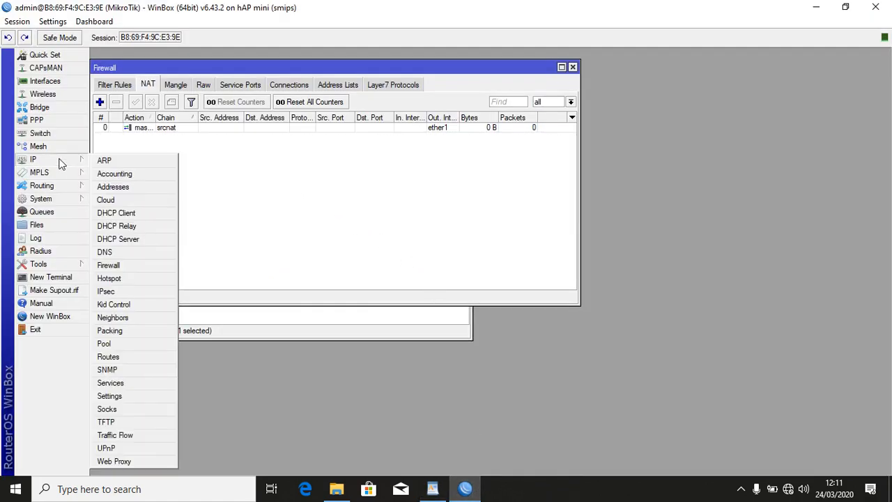
left_click(118, 186)
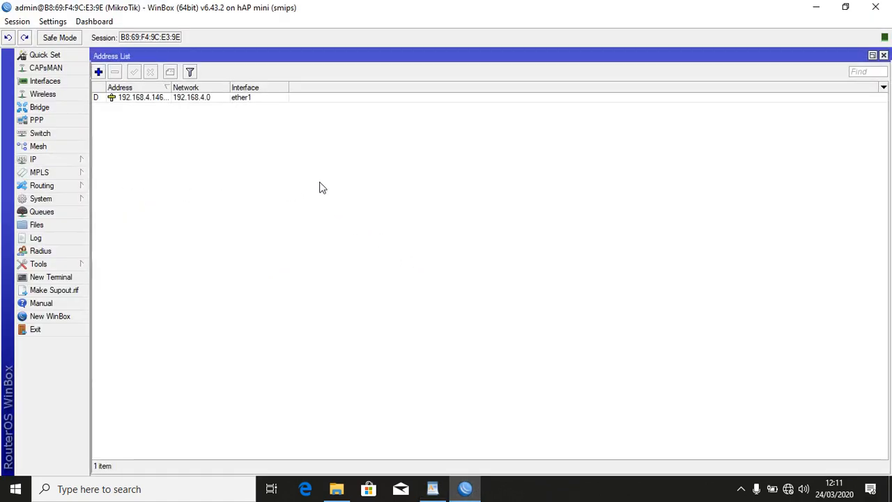
left_click(141, 98)
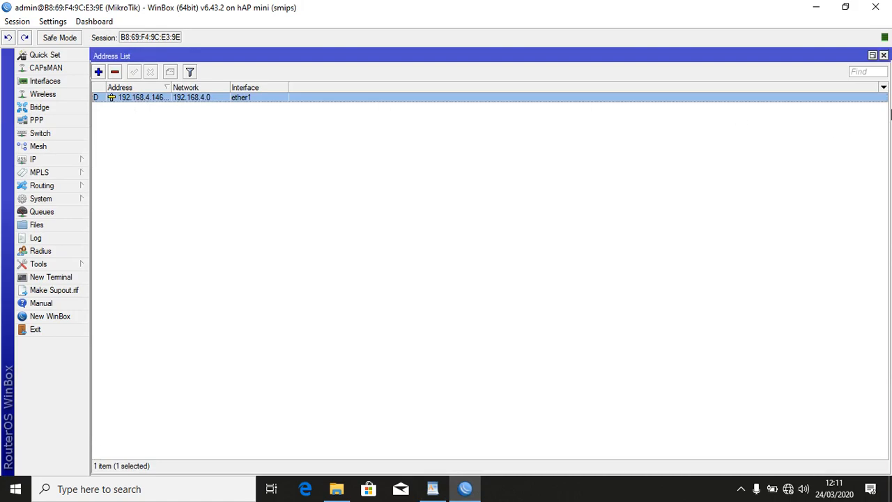
left_click(873, 55)
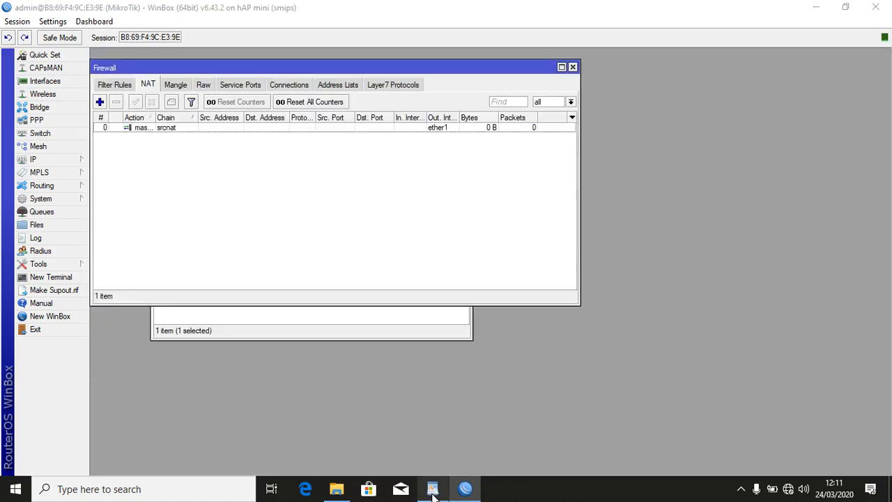
Highlight the IP Ether1 line in yellow in WordPad and select the Gateway line.
left_click(432, 490)
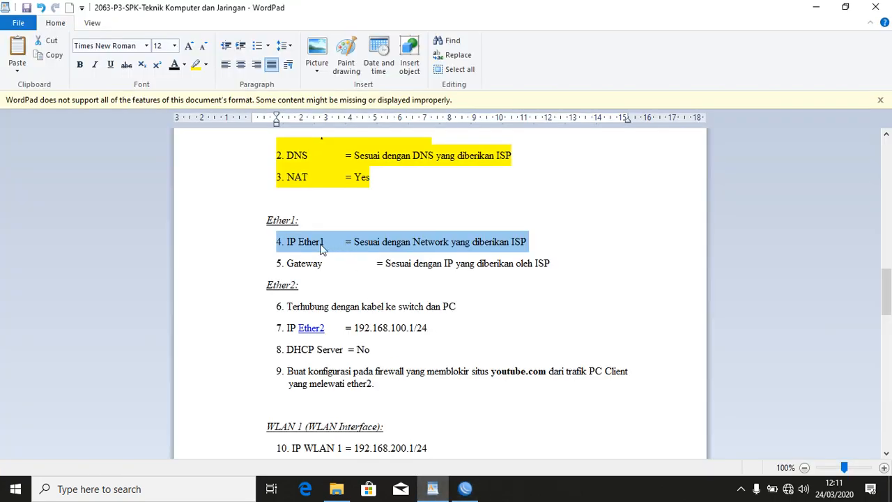
left_click(195, 64)
left_click(232, 272)
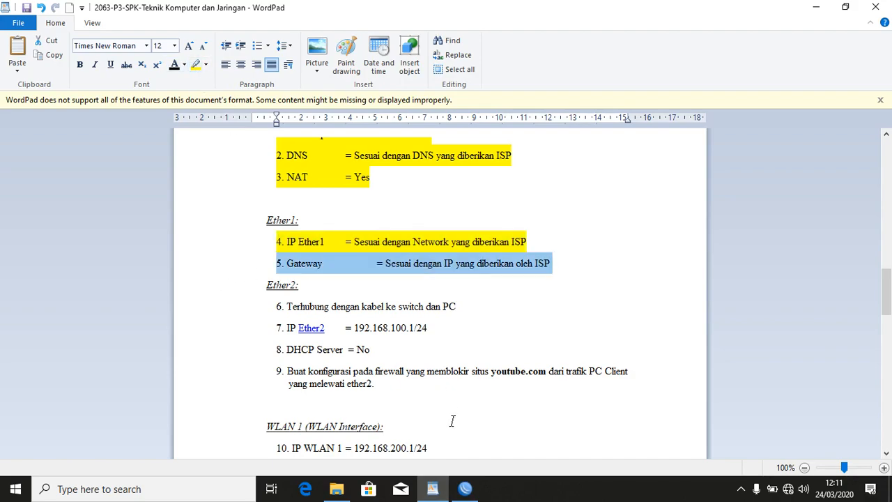
left_click(464, 489)
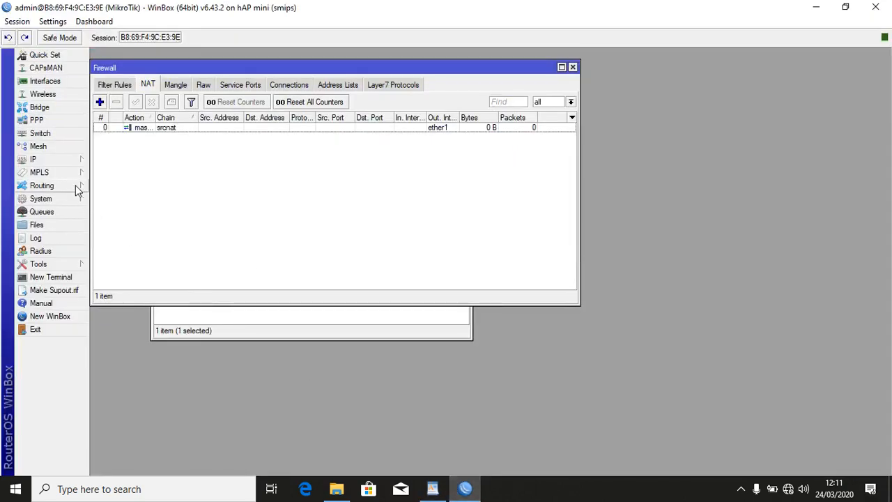
Inspect IP > Routes to confirm the default route 0.0.0.0/0 via 192.168.4.1 on ether1.
left_click(74, 161)
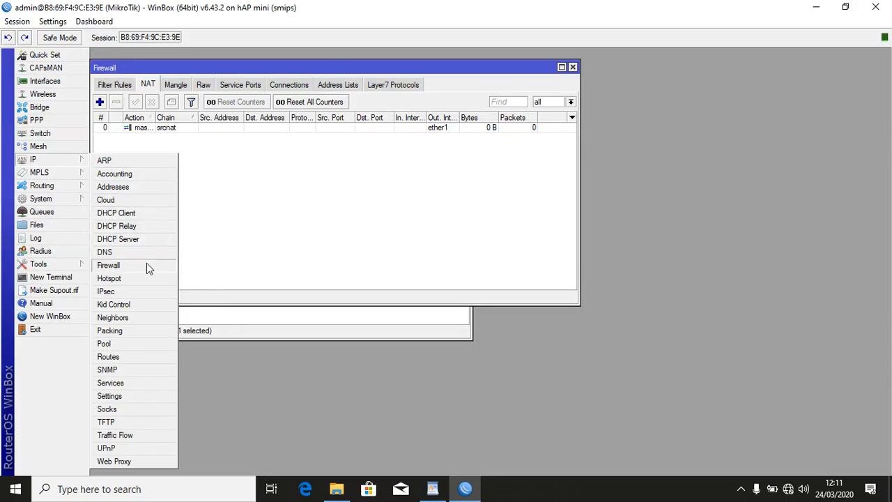
left_click(147, 356)
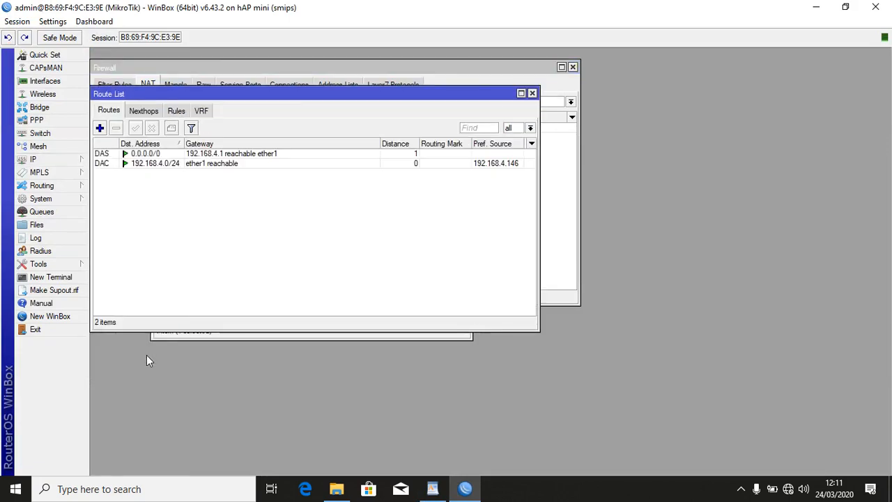
left_click(157, 161)
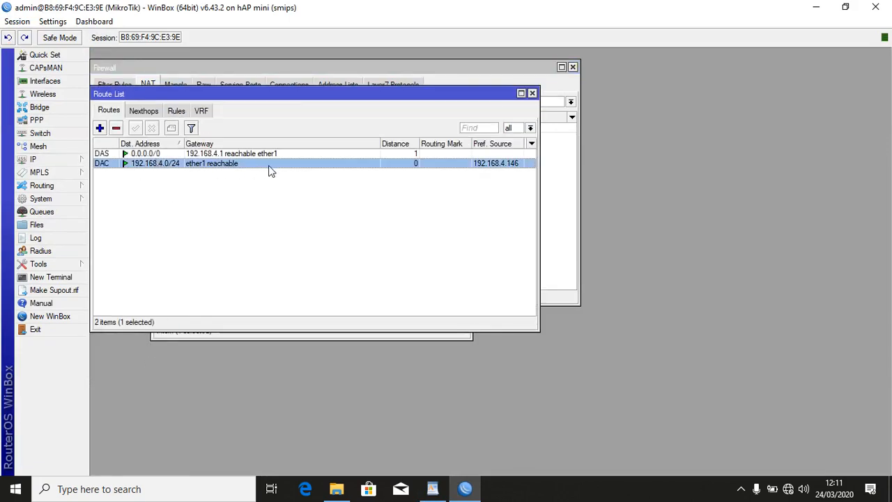
left_click(202, 153)
left_click(222, 165)
left_click(532, 93)
Highlight the Gateway checklist line in yellow in WordPad.
left_click(439, 491)
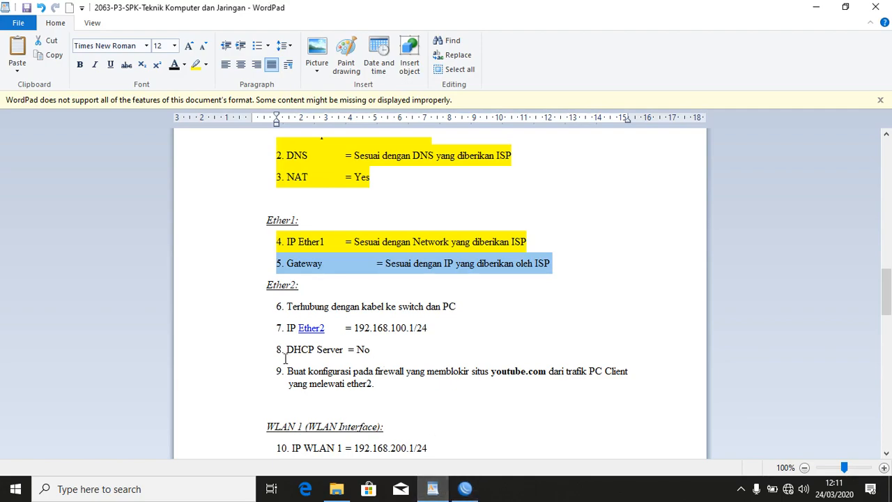
left_click(196, 64)
left_click(465, 489)
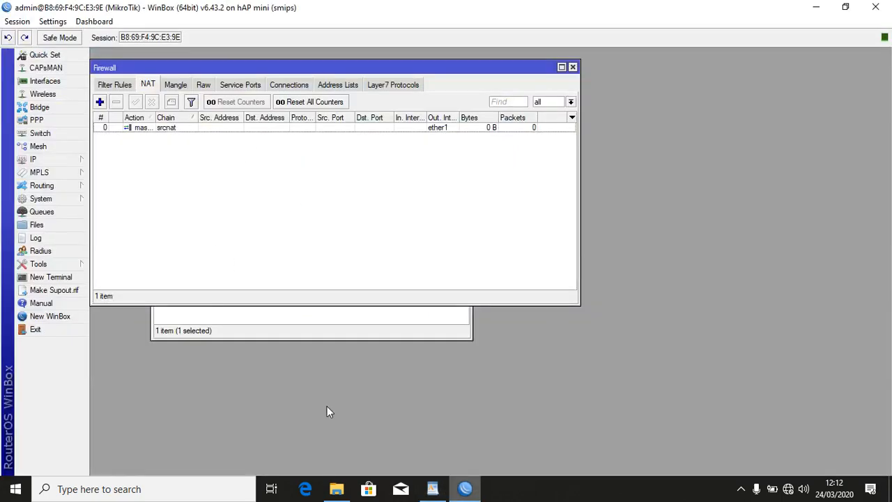
Open a WinBox terminal and ping 8.8.8.8, getting replies at about 26 ms.
left_click(75, 278)
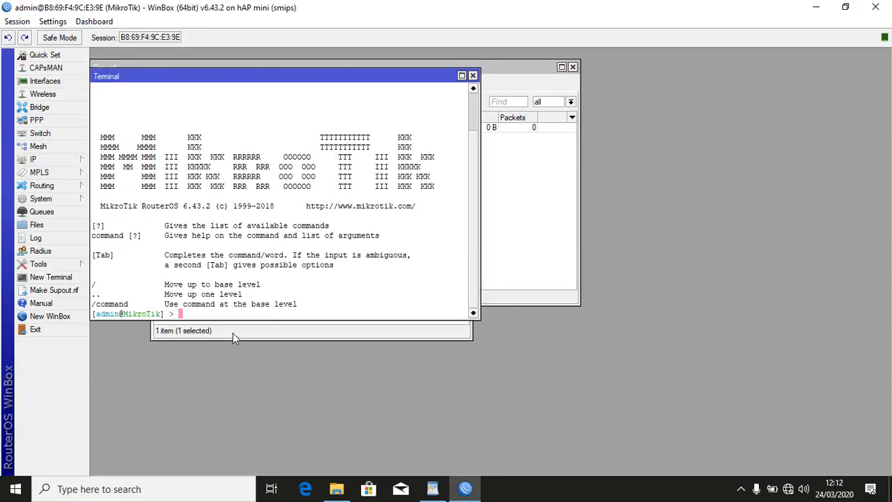
type("ping 8.8.8.8")
key("Return")
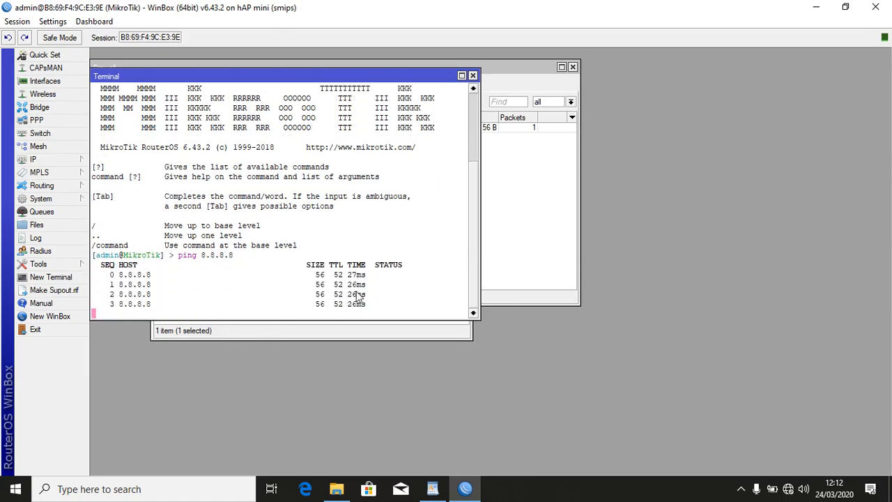
Close the terminal, firewall and DHCP client windows in WinBox.
left_click(472, 75)
left_click(573, 68)
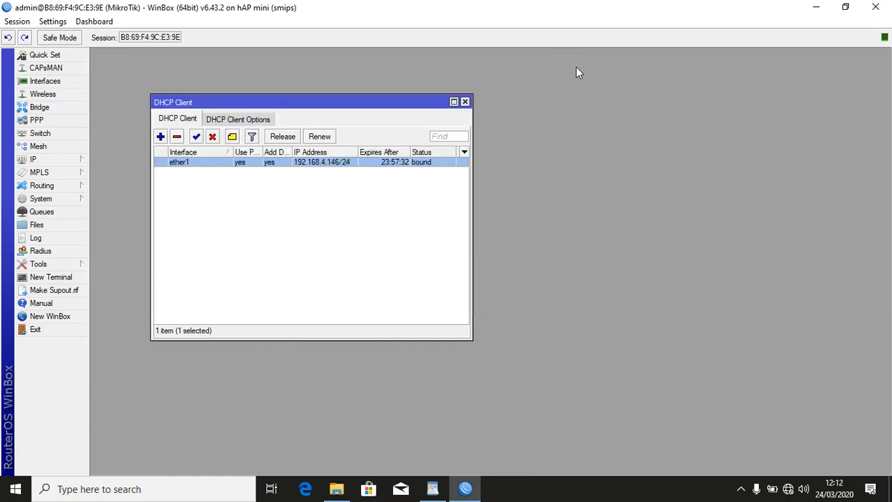
left_click(465, 102)
Scroll the WordPad checklist to items 6–7 and read the Ether2 address 192.168.100.1/24.
left_click(432, 488)
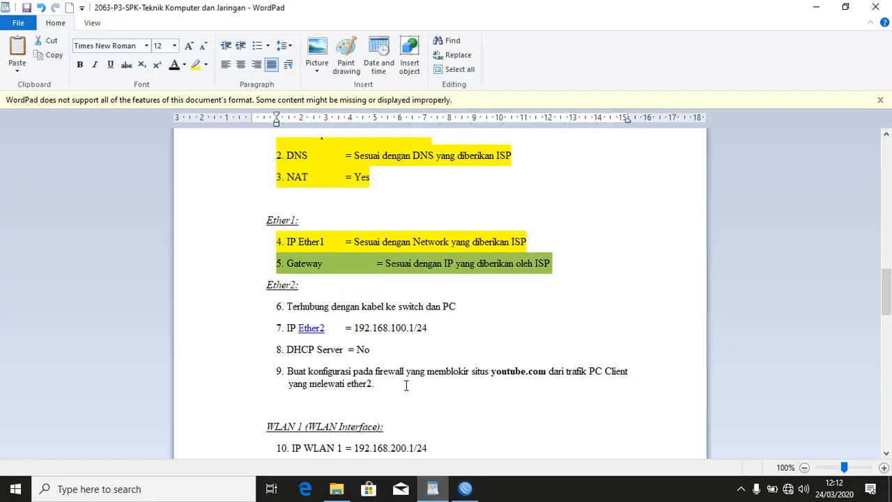
scroll(238, 261, "down", 3)
left_click(245, 183)
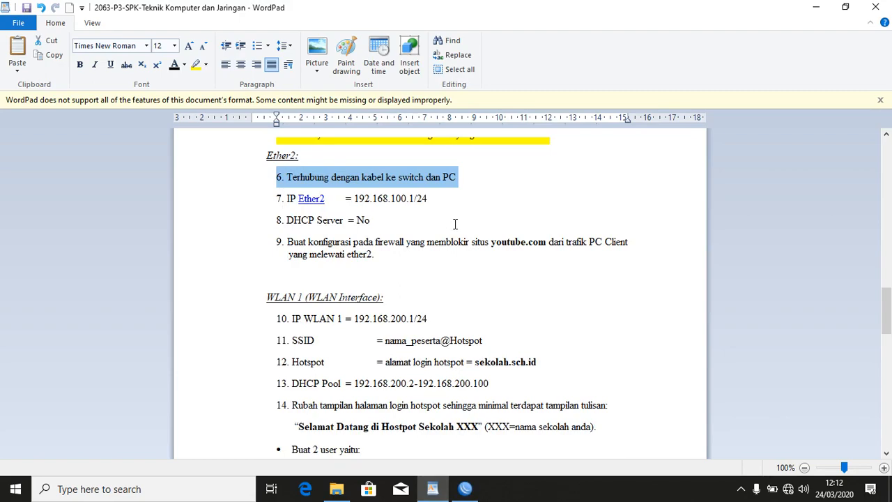
left_click(402, 200)
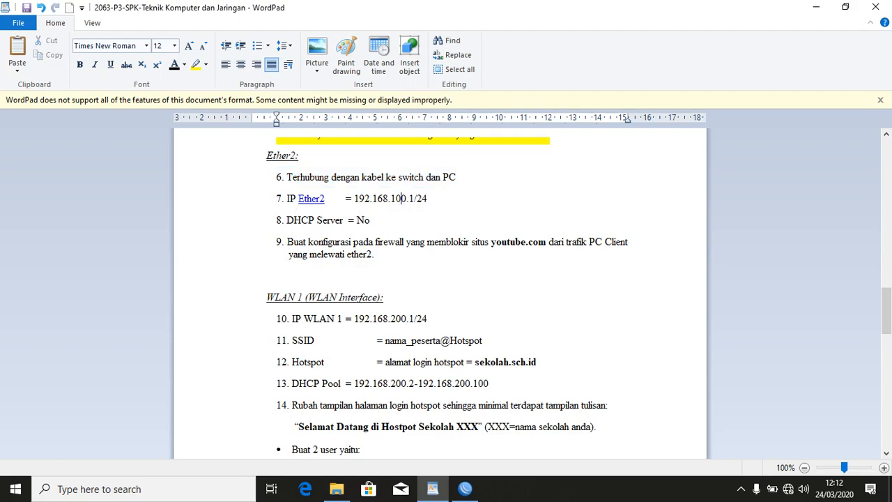
left_click(464, 489)
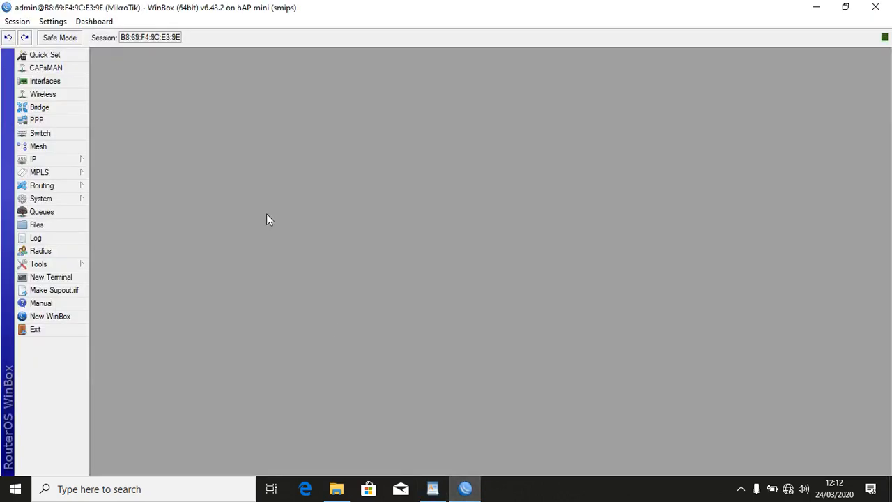
Add the address 192.168.100.1/24 on interface ether2 under IP > Addresses.
left_click(61, 159)
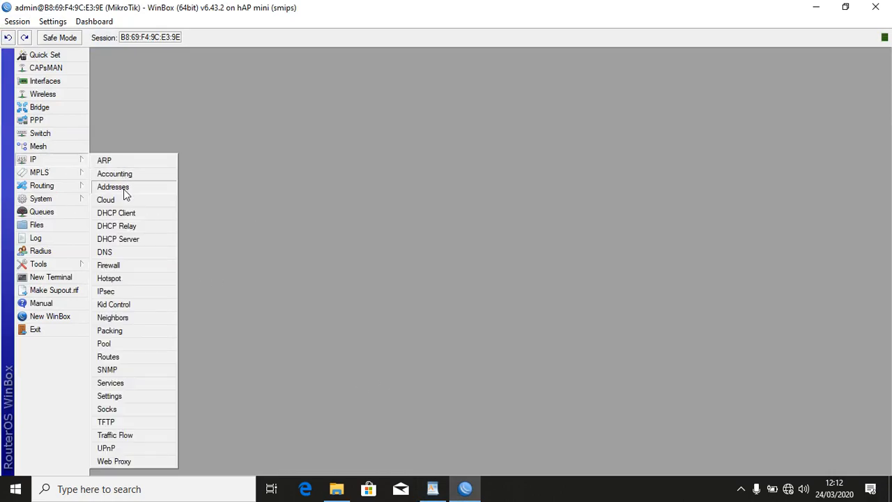
left_click(124, 187)
left_click(99, 72)
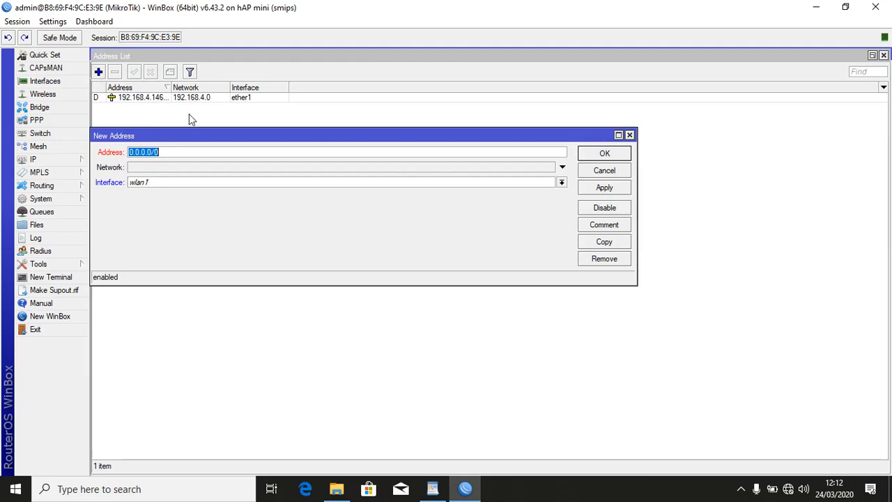
type("192.168.100")
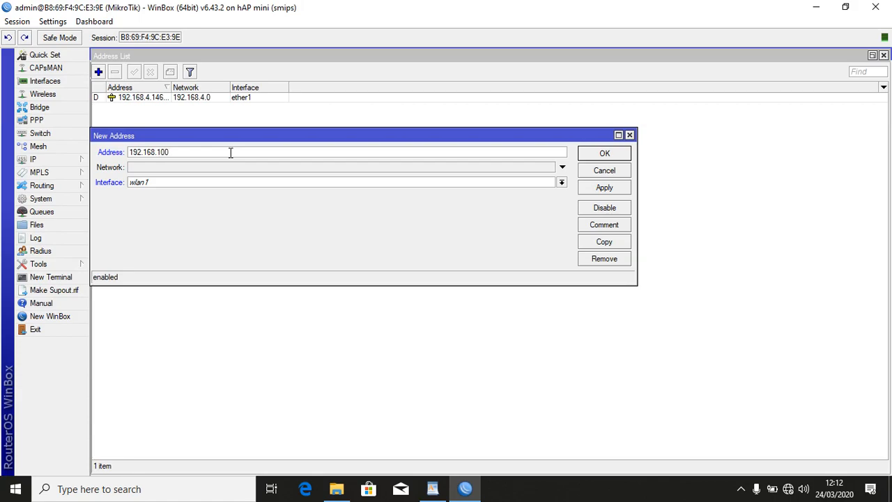
type(".1/2")
left_click(240, 181)
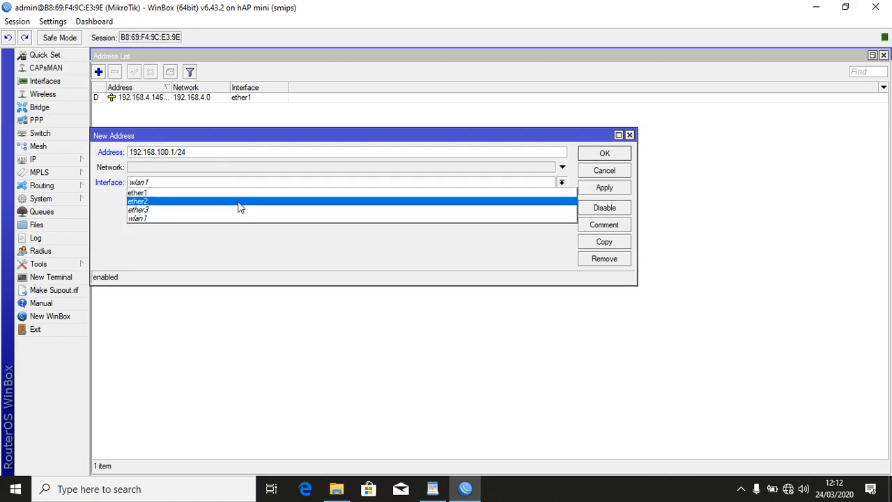
left_click(238, 200)
left_click(617, 188)
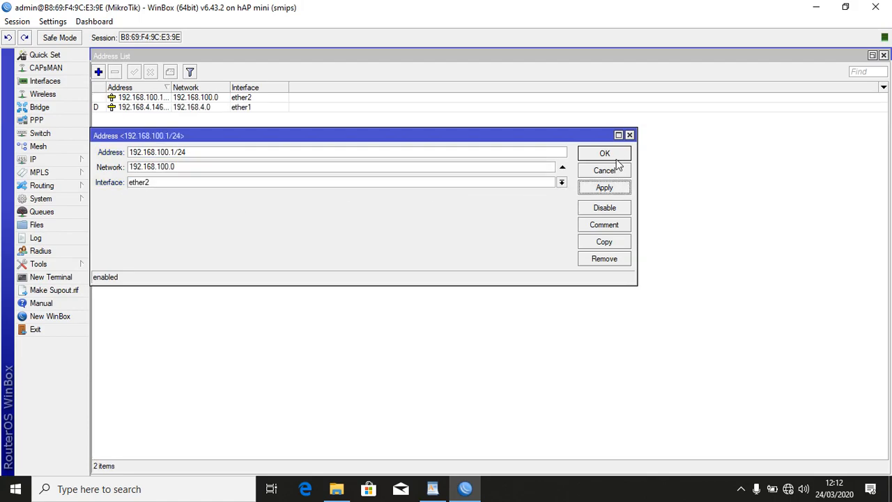
left_click(617, 156)
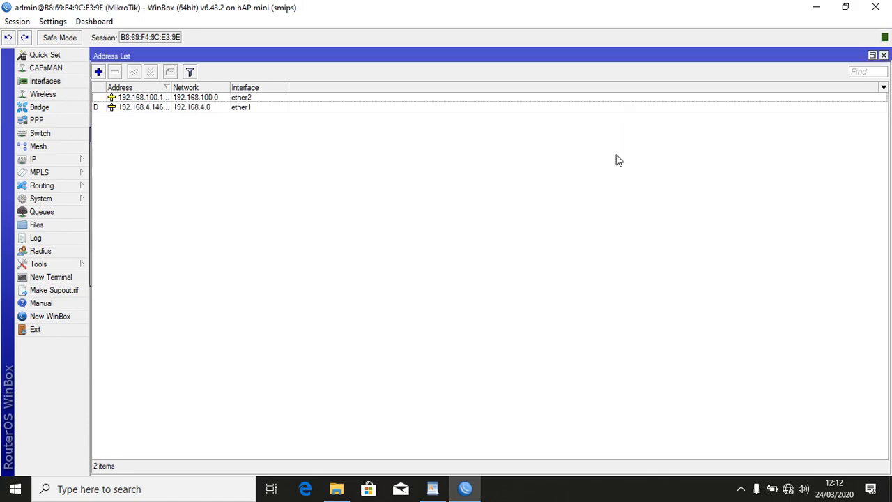
left_click(884, 55)
Highlight checklist lines 6, 7 and 8 (DHCP Server = No) in yellow.
left_click(429, 493)
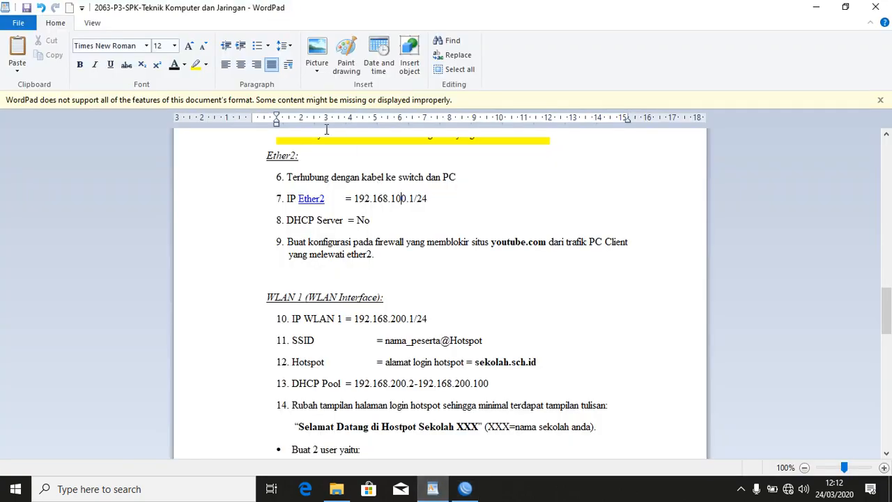
left_click_drag(238, 179, 235, 209)
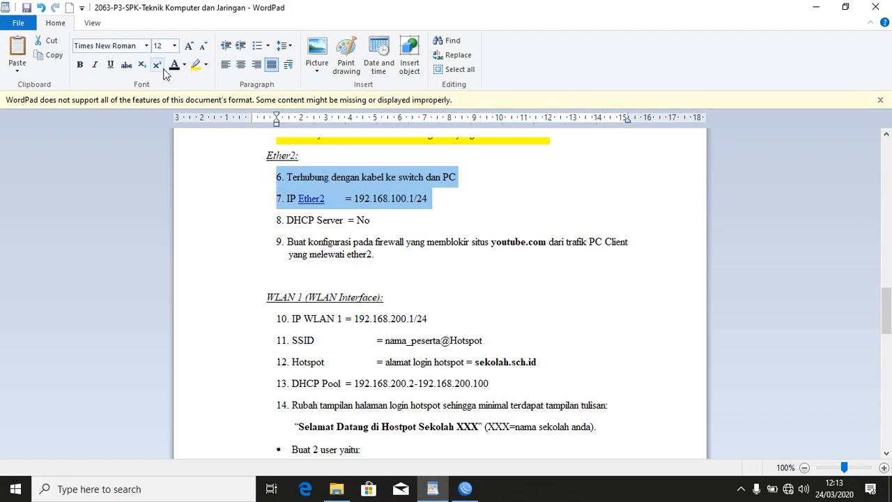
left_click(196, 64)
left_click(265, 223)
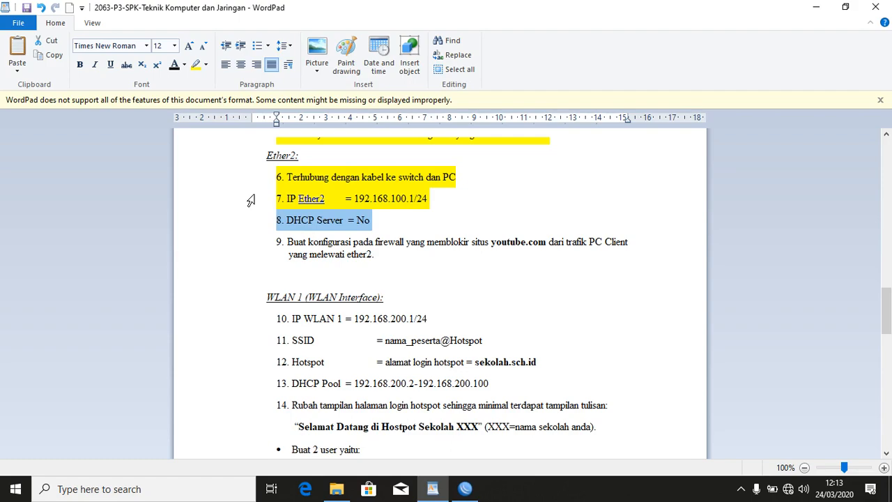
left_click(196, 67)
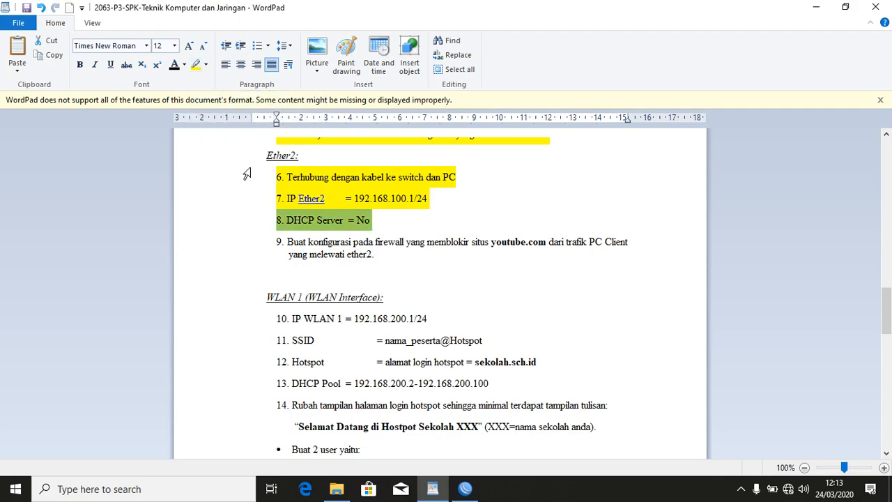
Select checklist item 9 about blocking youtube.com, then open WinBox's IP menu.
scroll(254, 239, "down", 3)
scroll(243, 168, "up", 1)
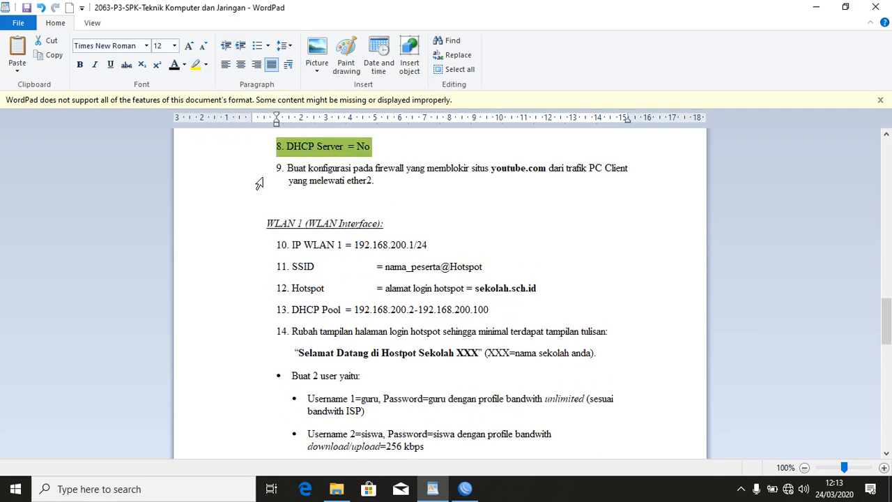
double_click(258, 182)
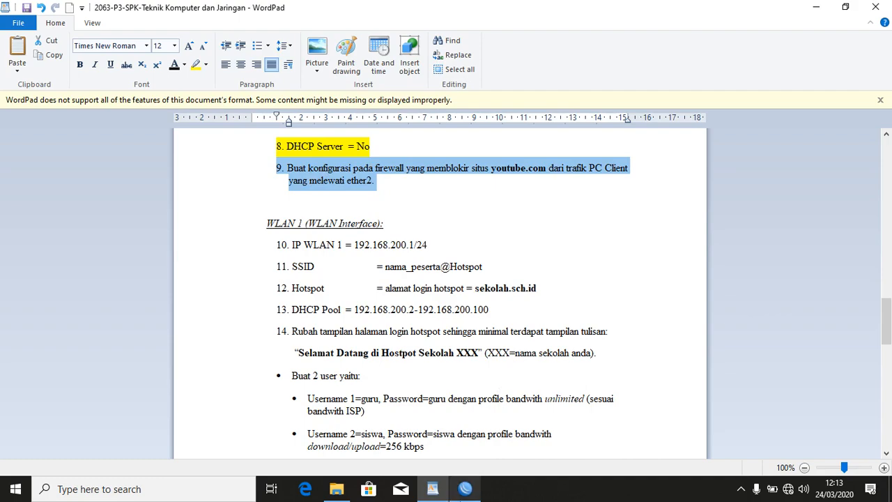
left_click(465, 490)
left_click(41, 160)
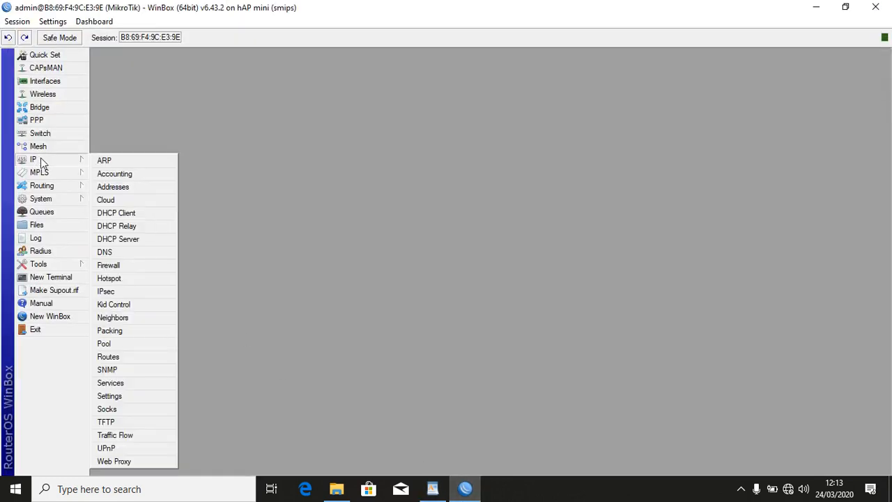
Start a new Layer7 protocol entry in the maximized Firewall window, then show the desktop.
left_click(165, 271)
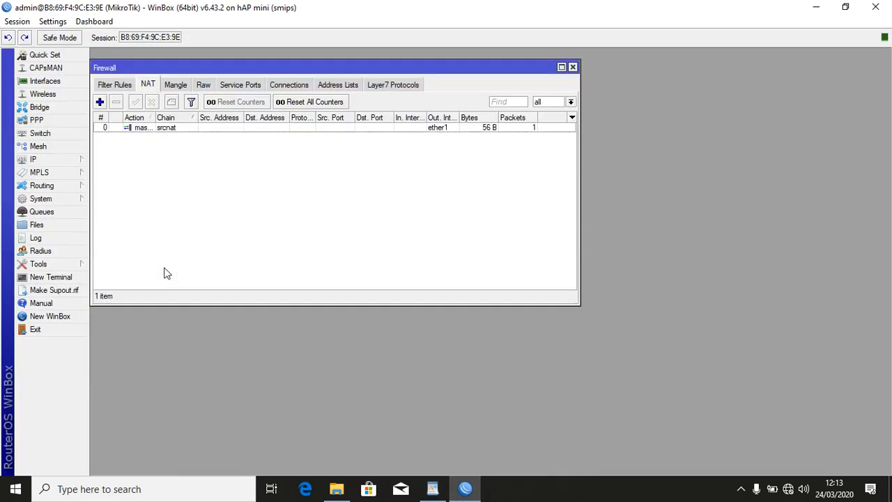
left_click(561, 67)
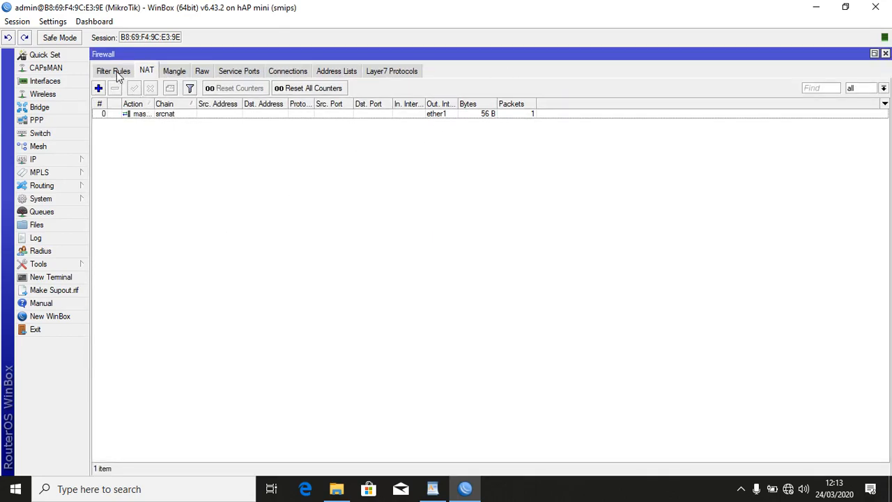
left_click(403, 74)
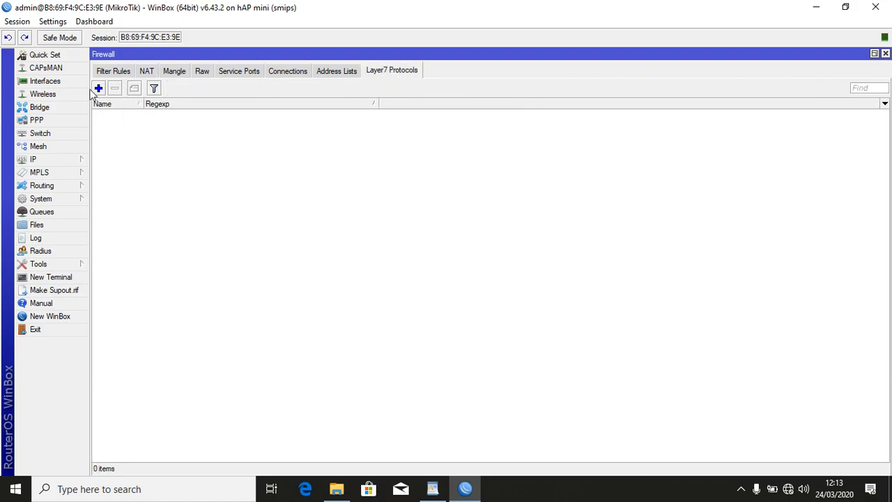
left_click(98, 89)
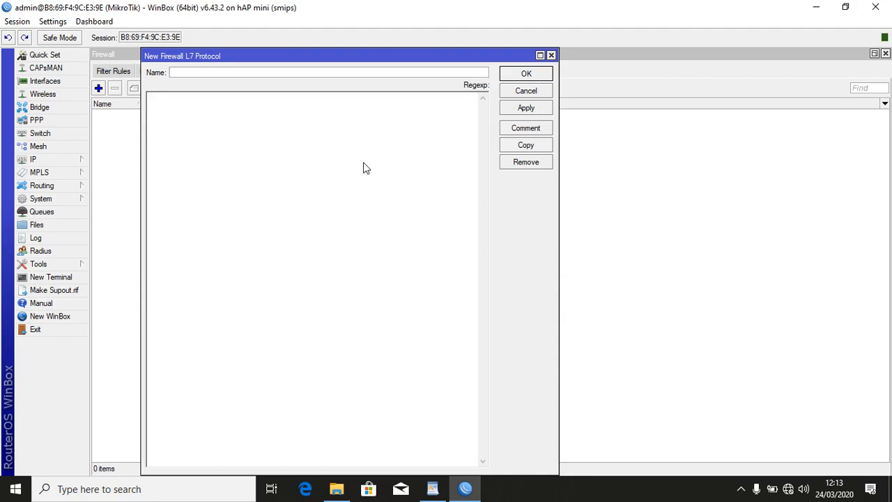
left_click(890, 493)
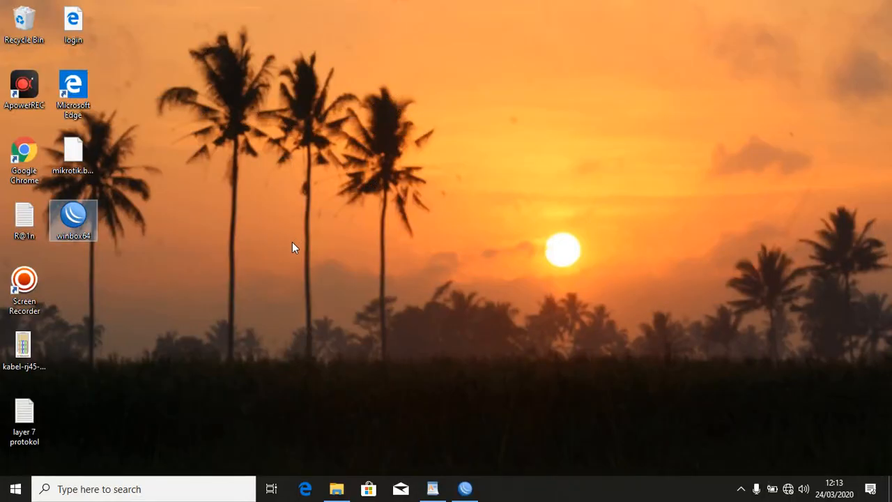
Open the 'layer 7 protokol' file in Notepad and select its YouTube/Facebook regex.
double_click(32, 422)
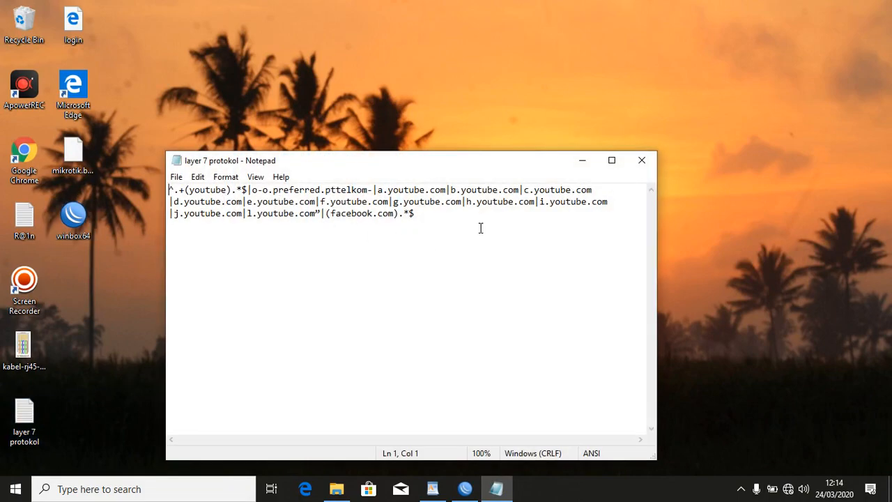
left_click_drag(480, 228, 142, 162)
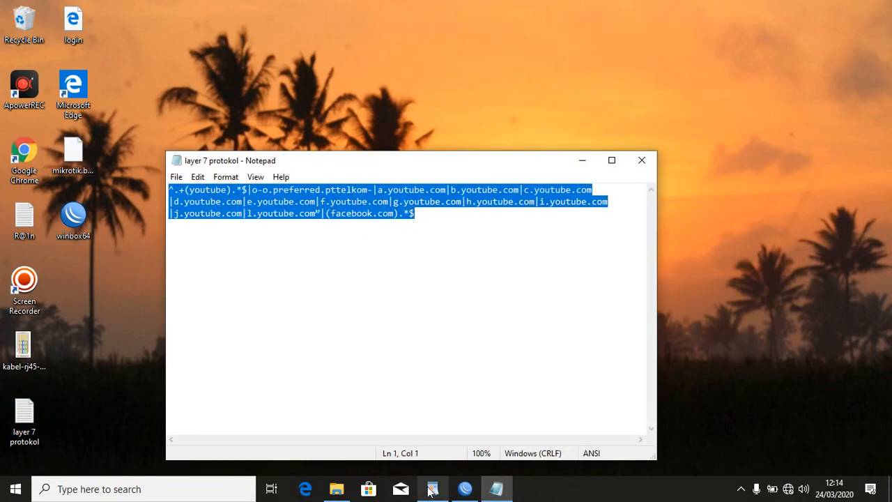
left_click(465, 490)
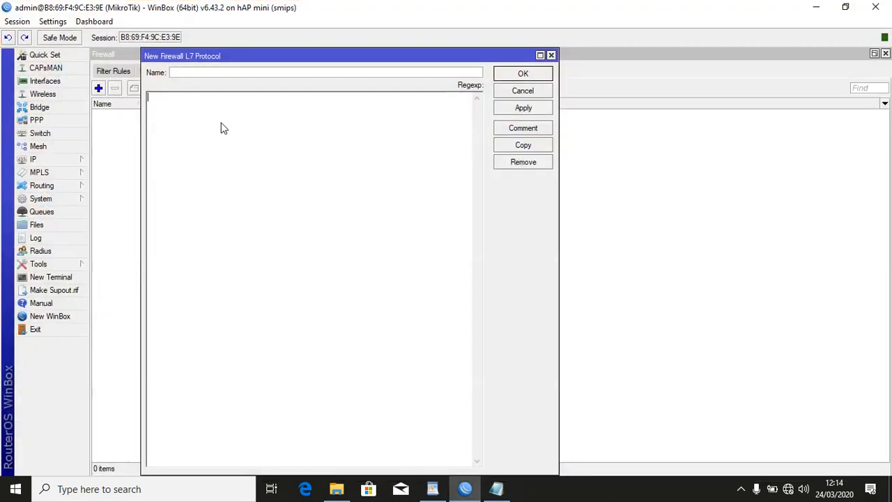
Paste the regex into a new Layer7 protocol named 'blokir Youtube' and save it.
left_click(223, 128)
type("^.+(youtube).*$|o-o.preferred.pttelkom-la.youtube.com|b.youtube.com|c.youtube.com|d.youtube.com|e.youtube.com|f.youtube.com|g.youtube.com|h.youtube.com|i.youtube.com|j.youtube.com|l.youtube.com\"|facebook.com).*$")
left_click(235, 73)
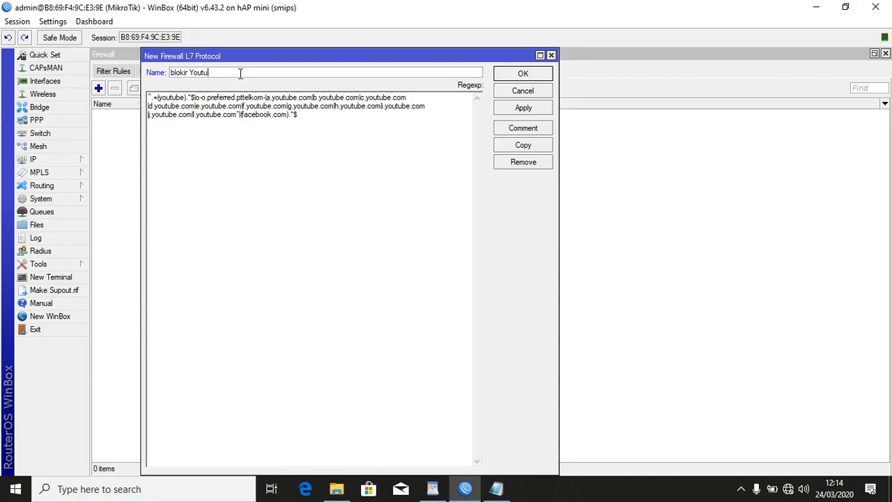
left_click(519, 108)
left_click(523, 74)
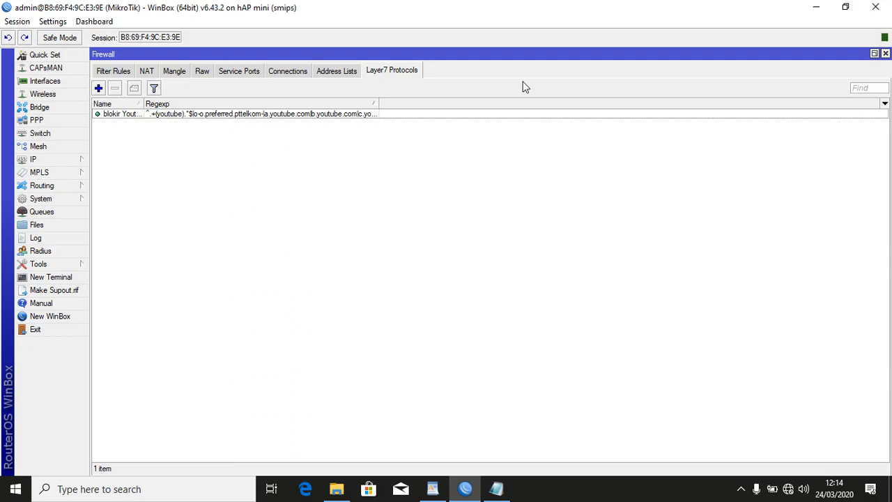
Start a new filter rule with Out. Interface ether2 and no In. Interface condition.
left_click(114, 72)
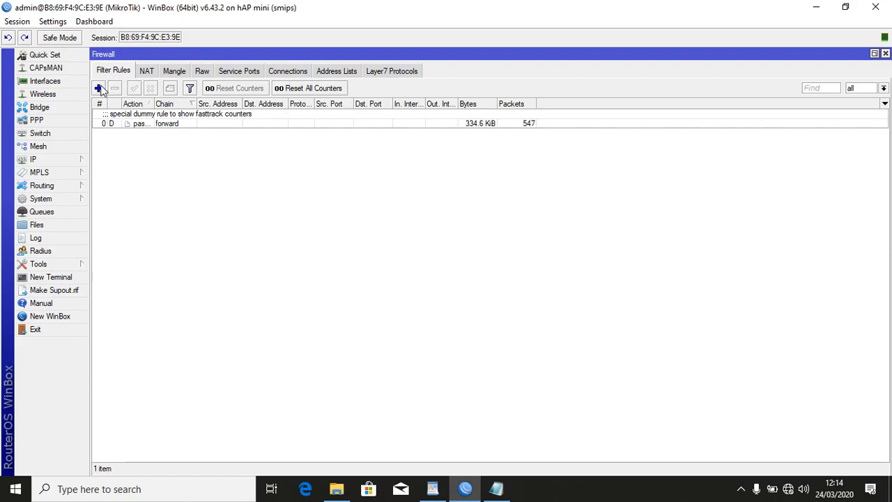
left_click(100, 89)
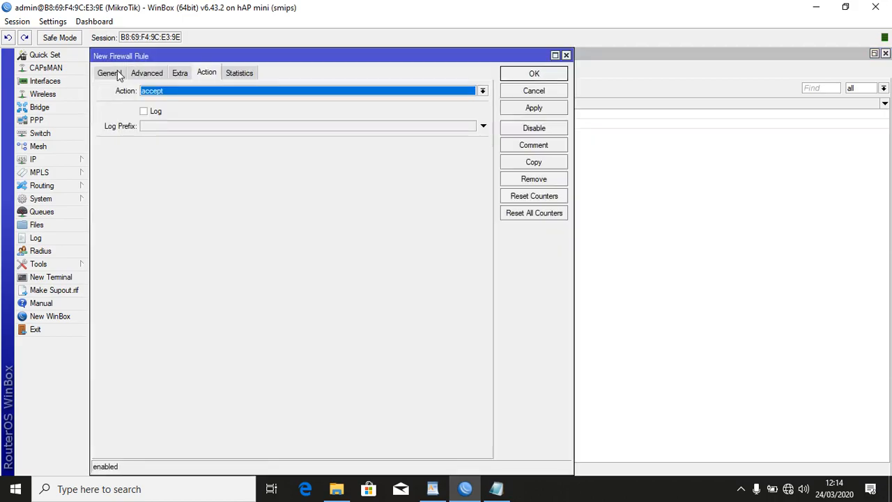
left_click(117, 72)
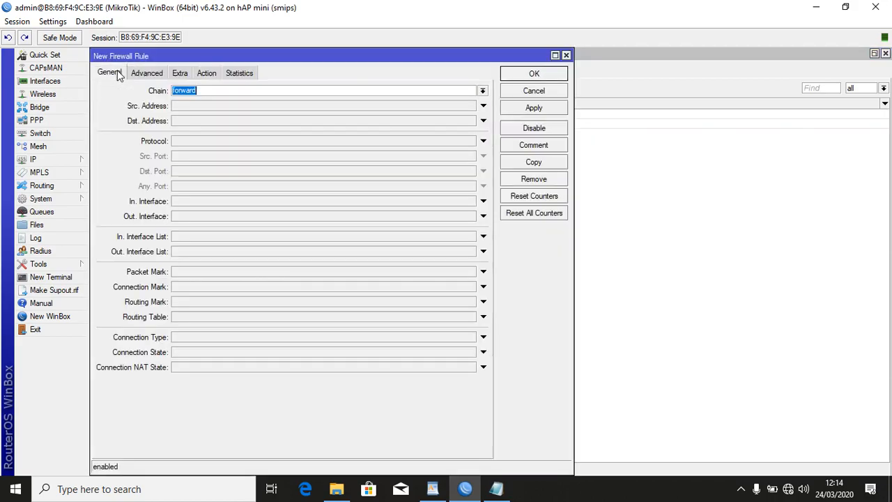
left_click(246, 202)
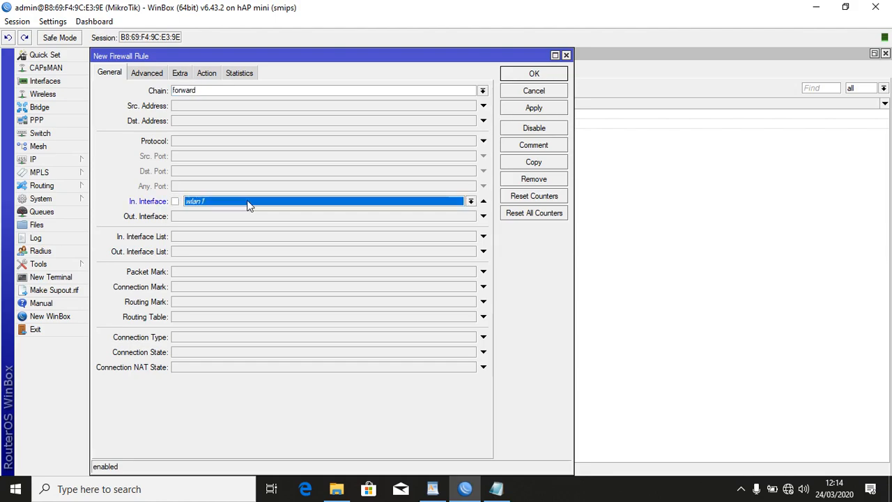
left_click(247, 202)
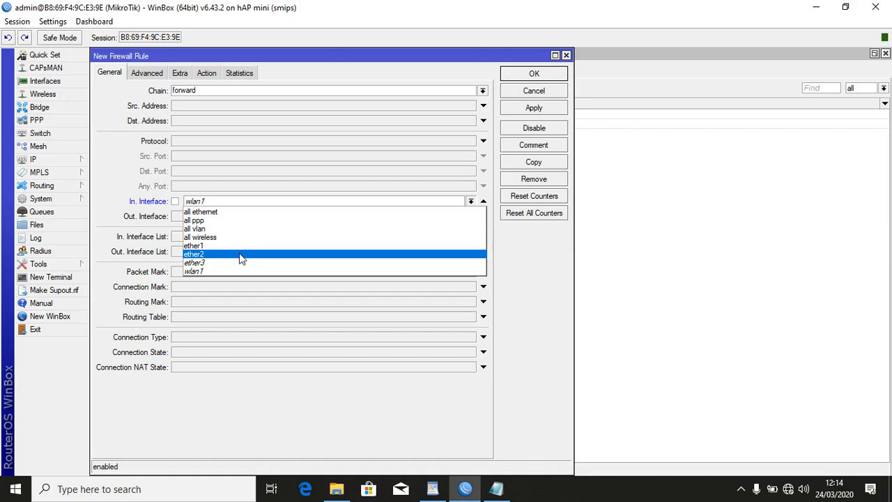
left_click(491, 231)
left_click(432, 216)
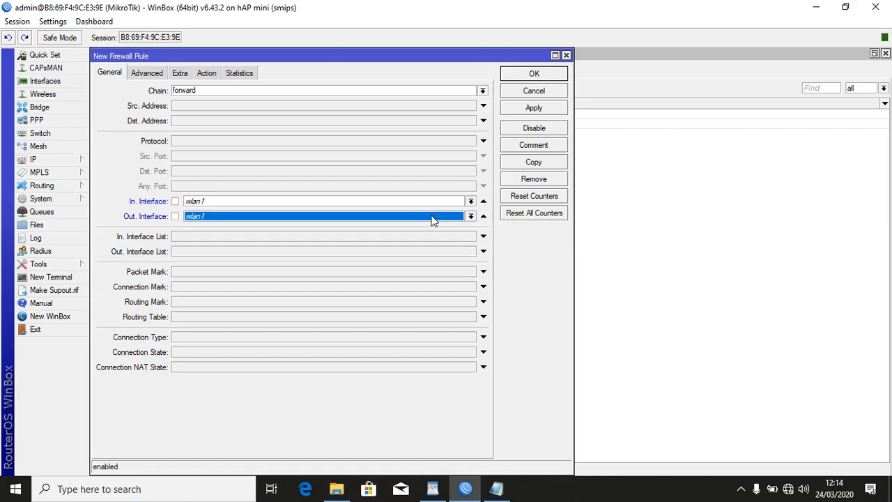
left_click(315, 218)
left_click(268, 269)
left_click(484, 202)
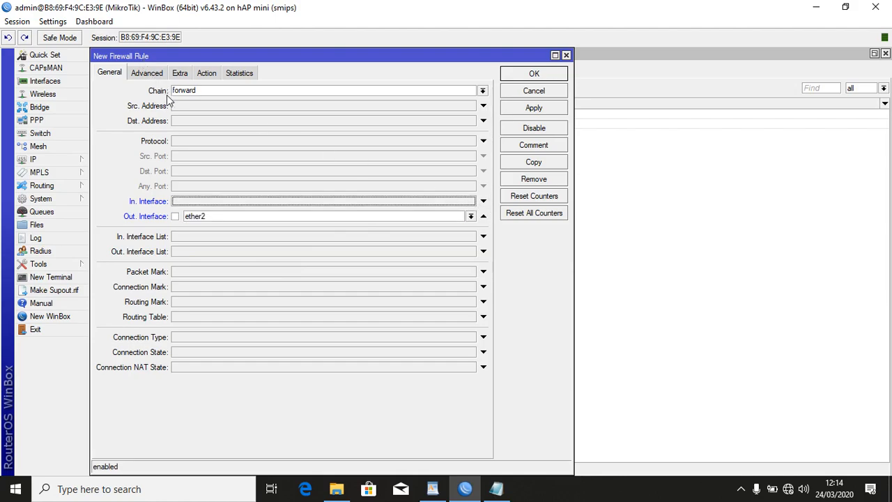
Match the 'blokir Youtube' Layer7 protocol, set the action to drop, and save the rule.
left_click(149, 74)
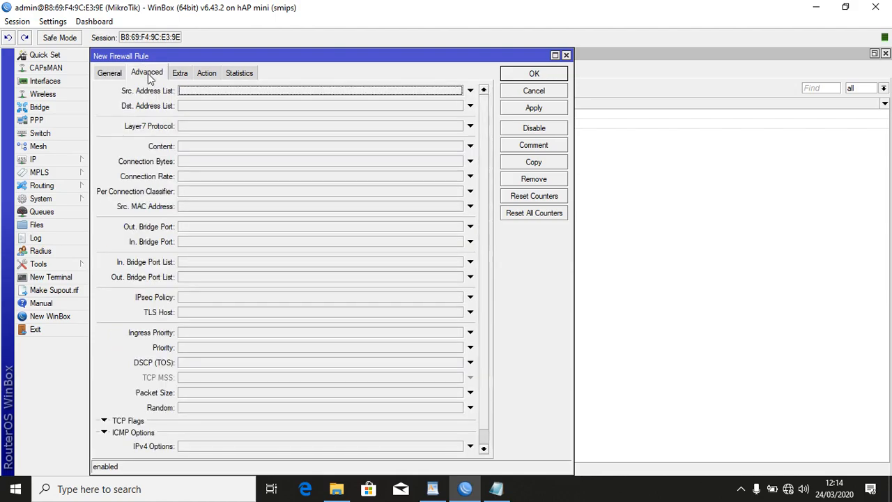
left_click(202, 128)
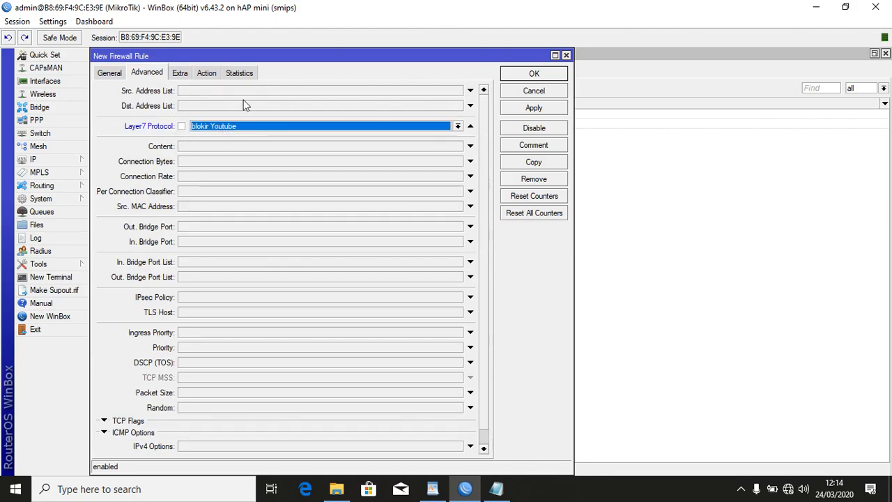
left_click(211, 73)
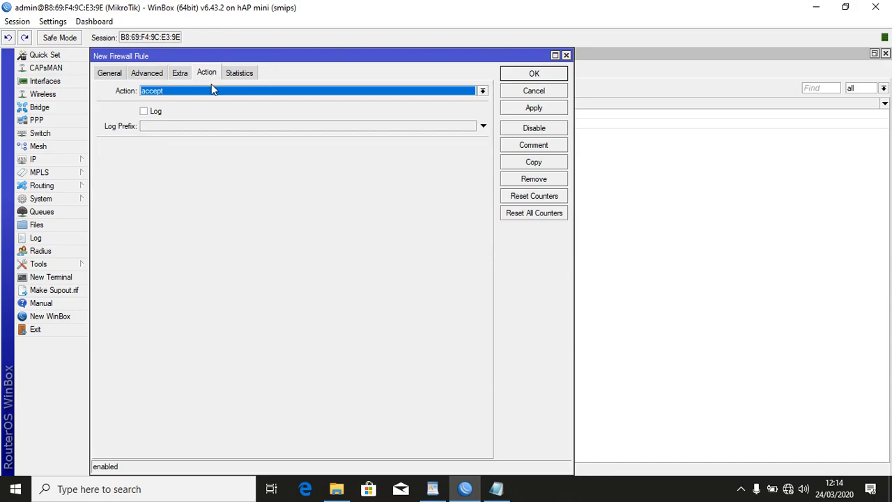
left_click(213, 92)
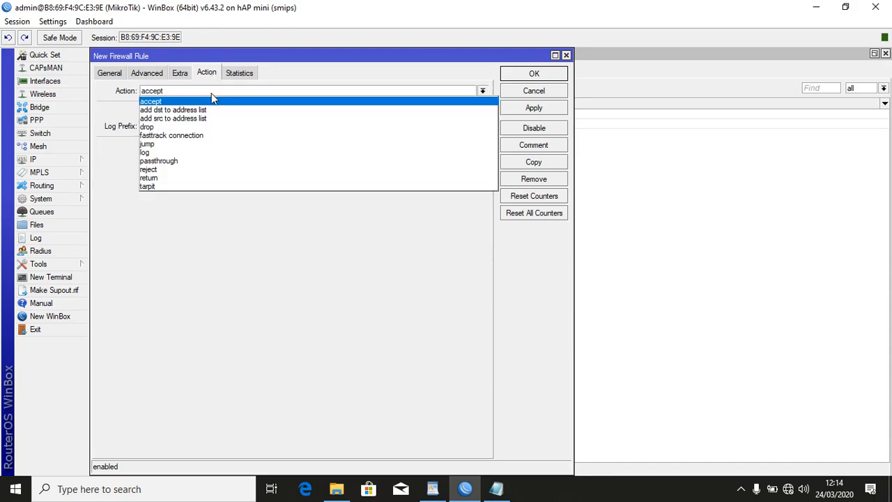
left_click(207, 130)
left_click(527, 110)
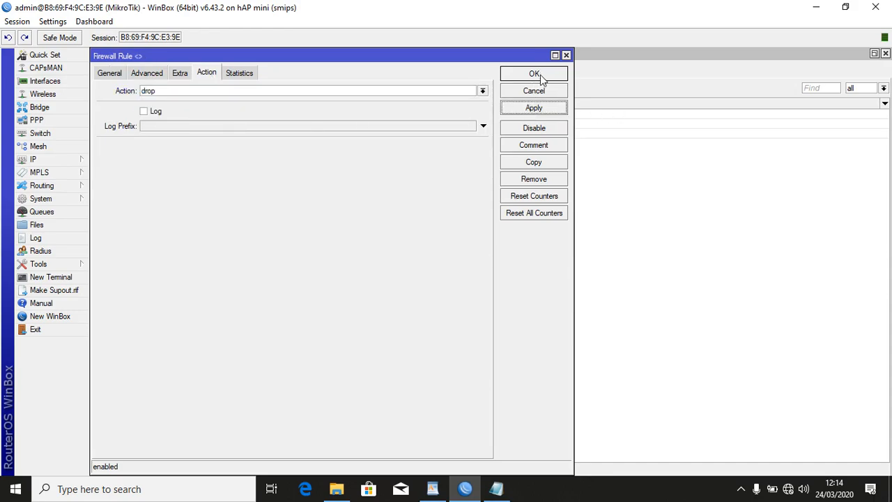
left_click(534, 73)
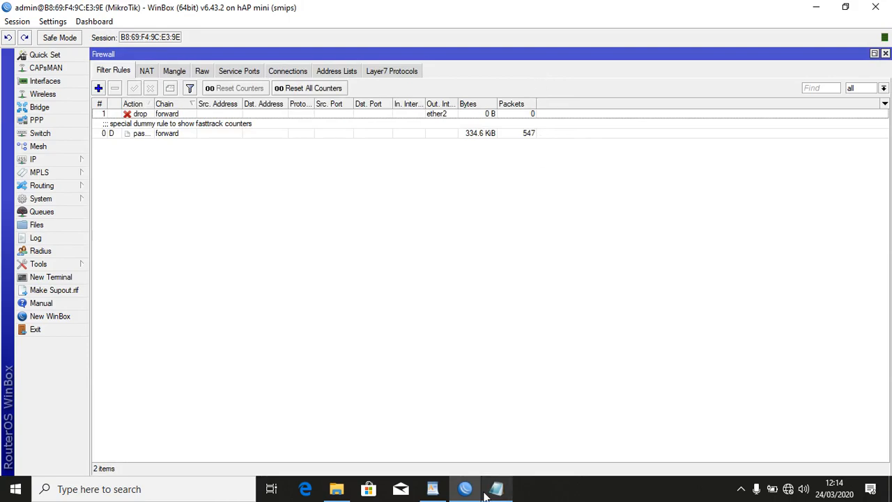
Highlight task 9, the youtube.com block, green in WordPad and restore WinBox's firewall rules window.
left_click(430, 492)
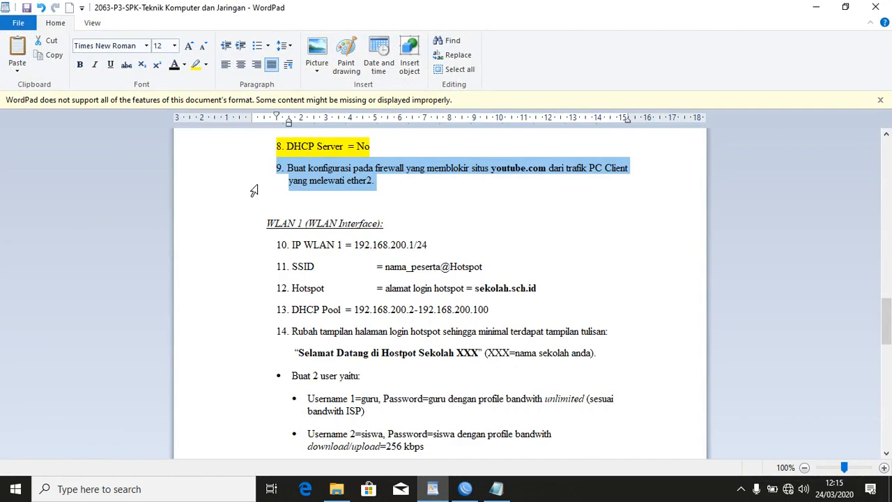
left_click(197, 66)
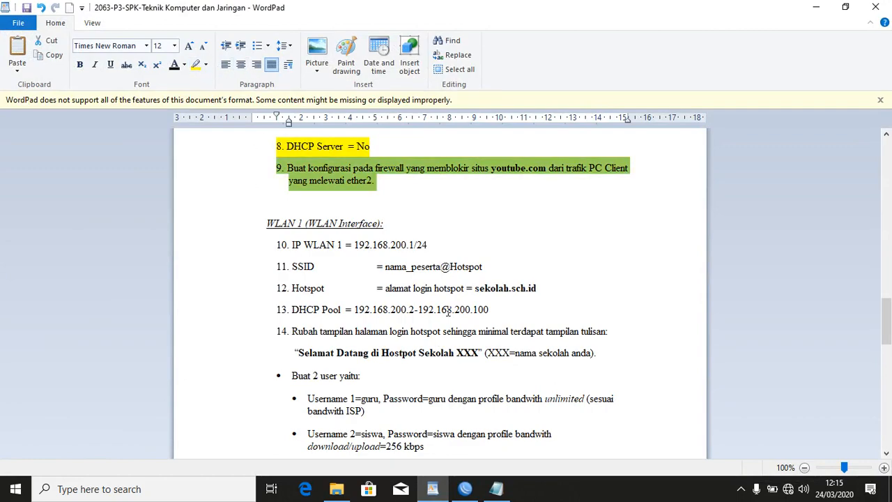
left_click(465, 488)
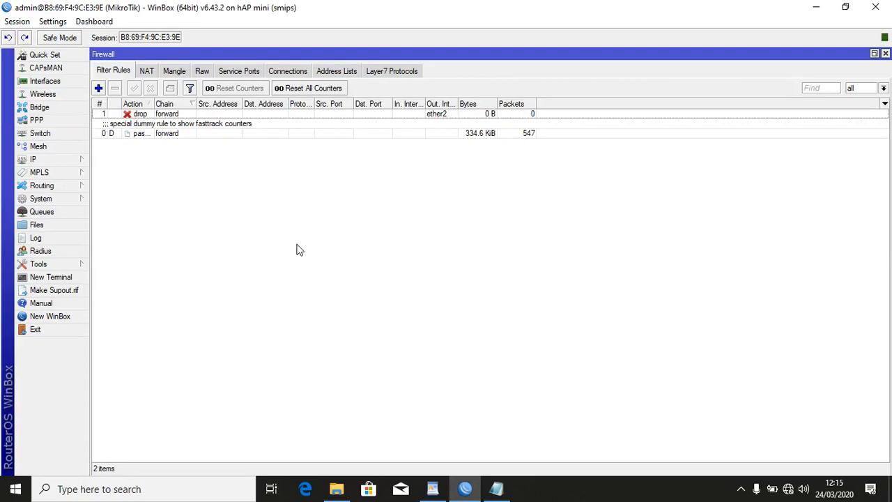
left_click(875, 55)
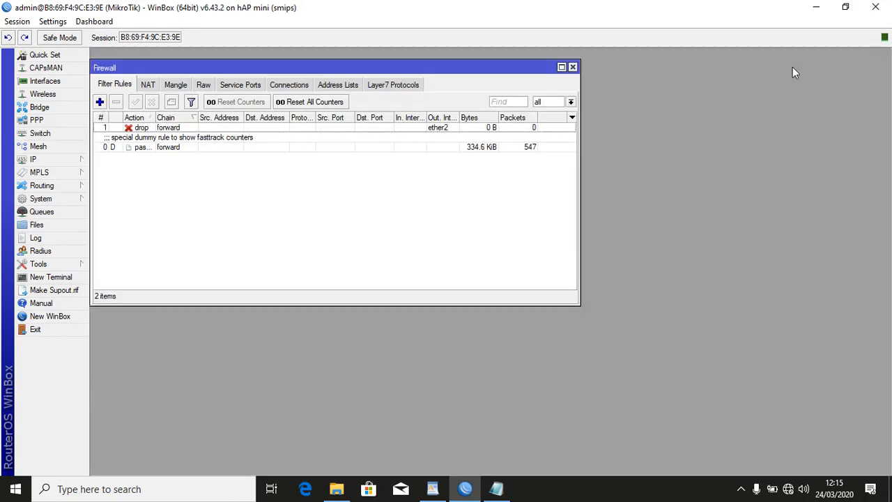
Close the Firewall window, reboot the router via System > Reboot, and show the Windows network list.
left_click(572, 67)
left_click(68, 201)
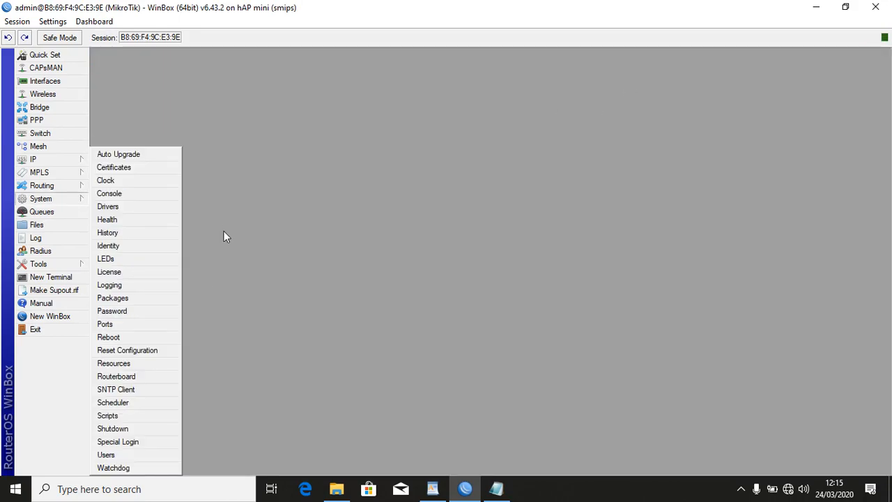
left_click(157, 338)
left_click(469, 259)
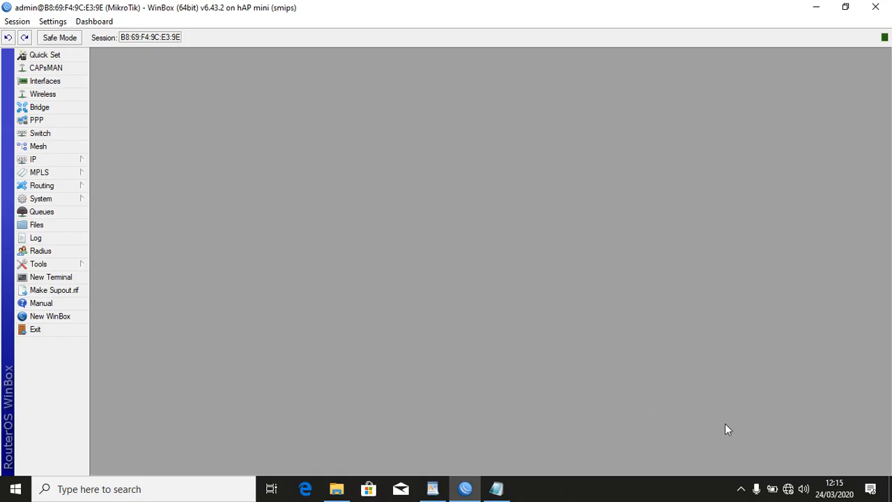
left_click(789, 487)
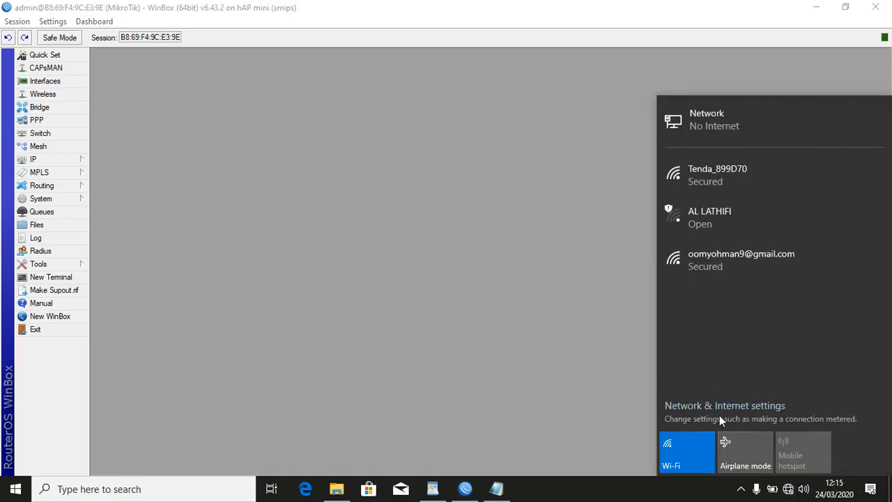
Open the adapter list and the Ethernet connection's status and Properties.
left_click(710, 406)
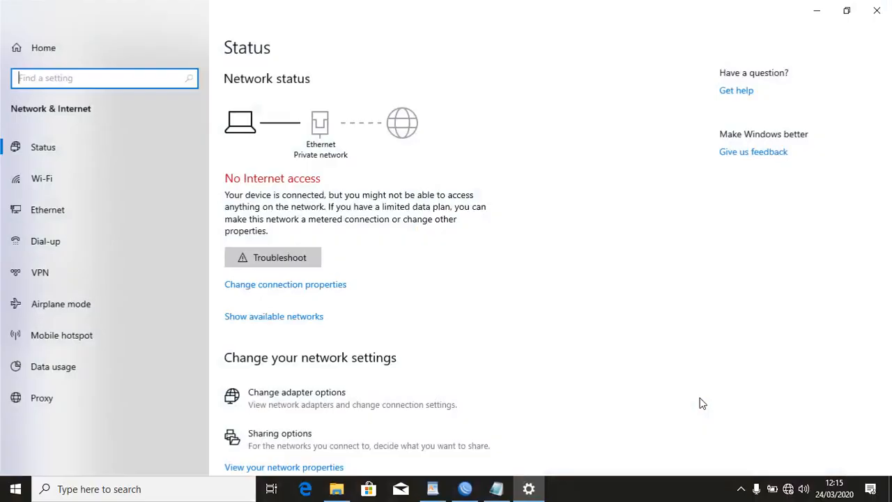
left_click(317, 405)
left_click(877, 10)
left_click(96, 112)
double_click(95, 112)
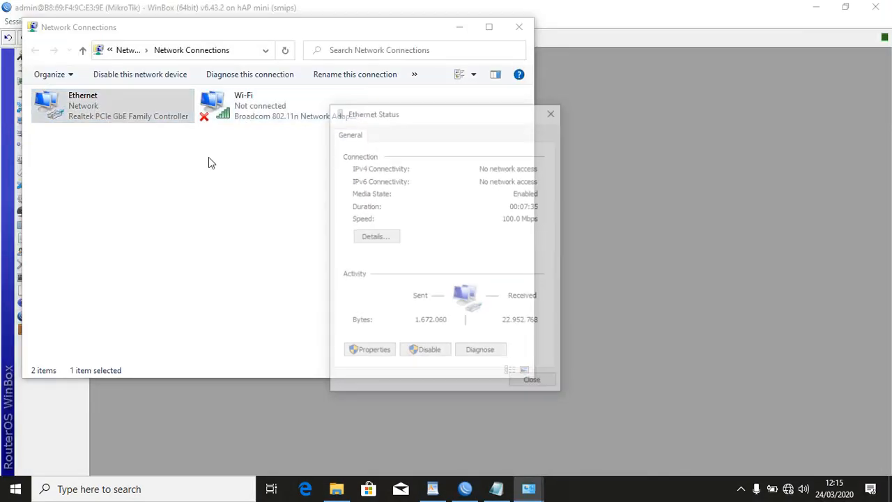
left_click(369, 352)
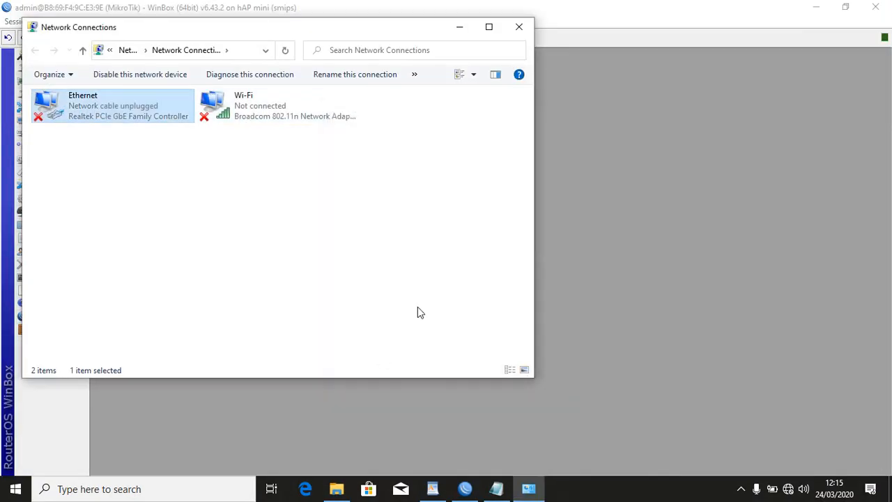
Open Ethernet's IPv4 settings, choose 'Use the following IP address', and check the WordPad task sheet.
double_click(135, 104)
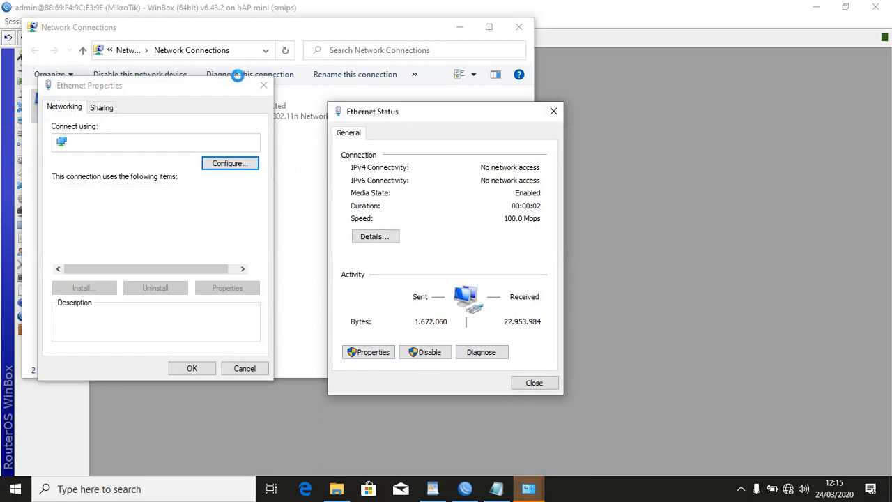
left_click(262, 85)
left_click(526, 367)
left_click(391, 356)
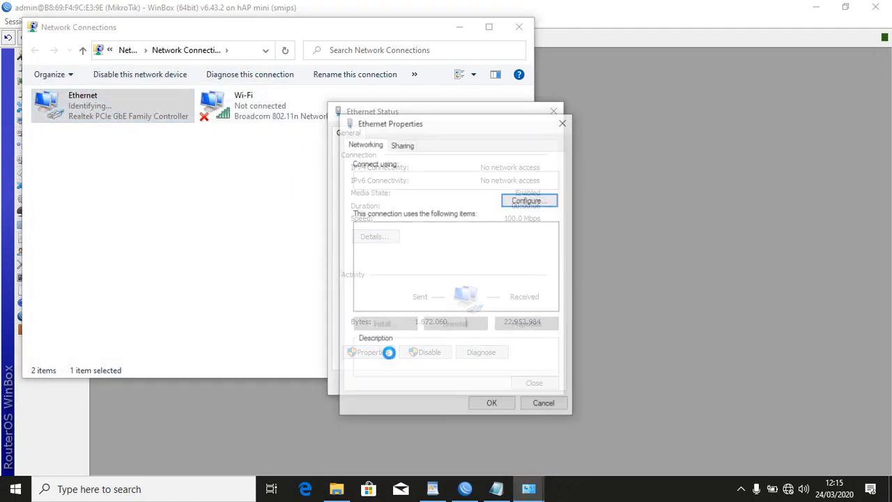
double_click(432, 264)
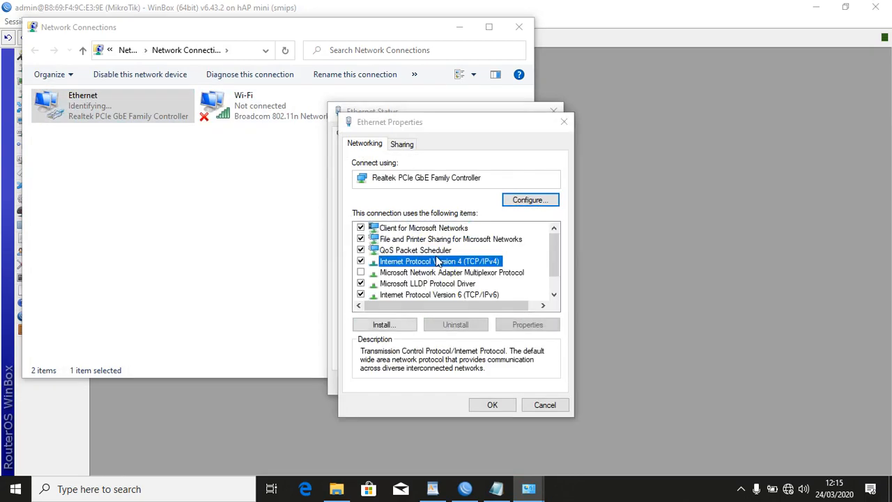
left_click(434, 269)
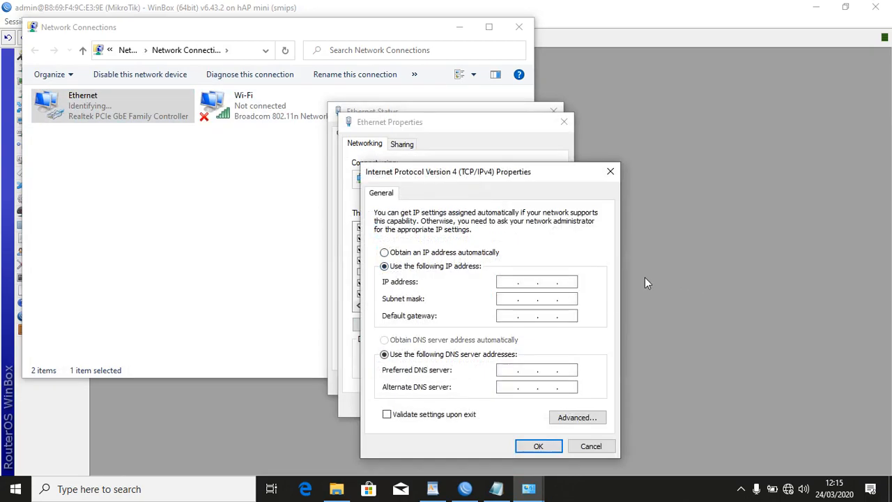
left_click(432, 488)
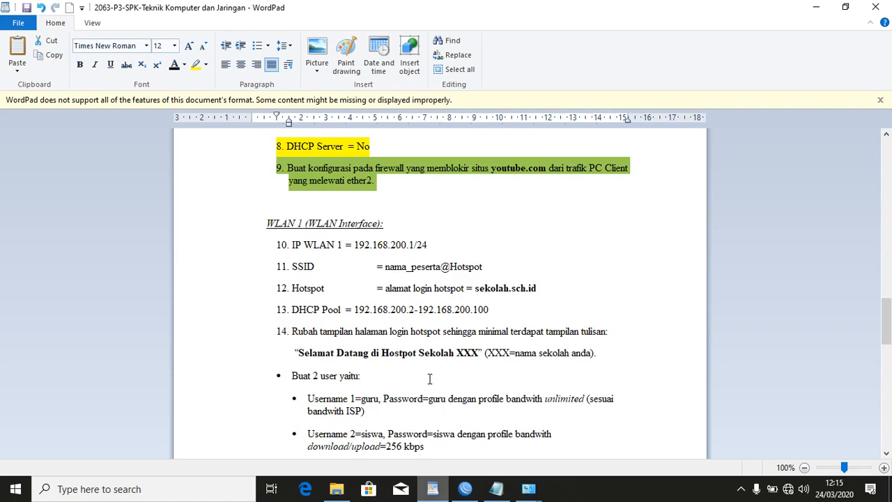
Enter static IPv4 192.168.100.2/255.255.255.0, gateway 192.168.100.1, DNS 8.8.8.8 and 8.8.4.4, and save.
scroll(423, 342, "up", 5)
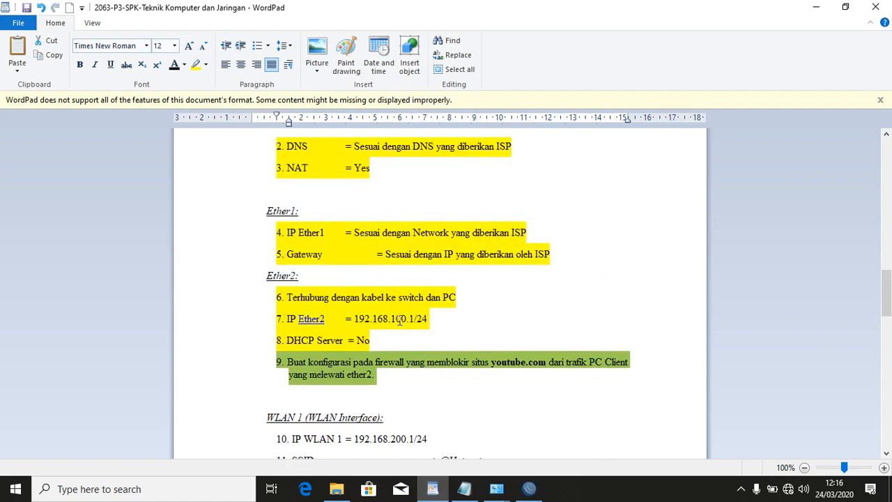
left_click(504, 498)
left_click(554, 429)
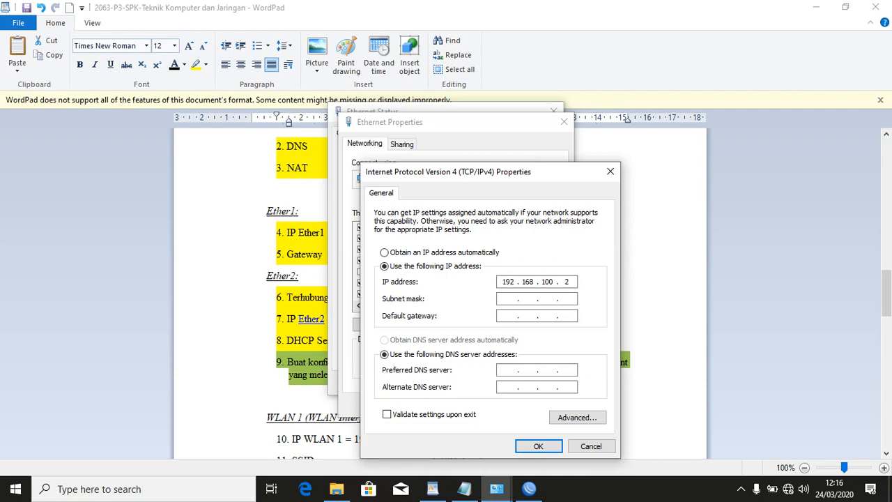
key("Tab")
left_click(508, 316)
type("192 . 168 . 100 . 1")
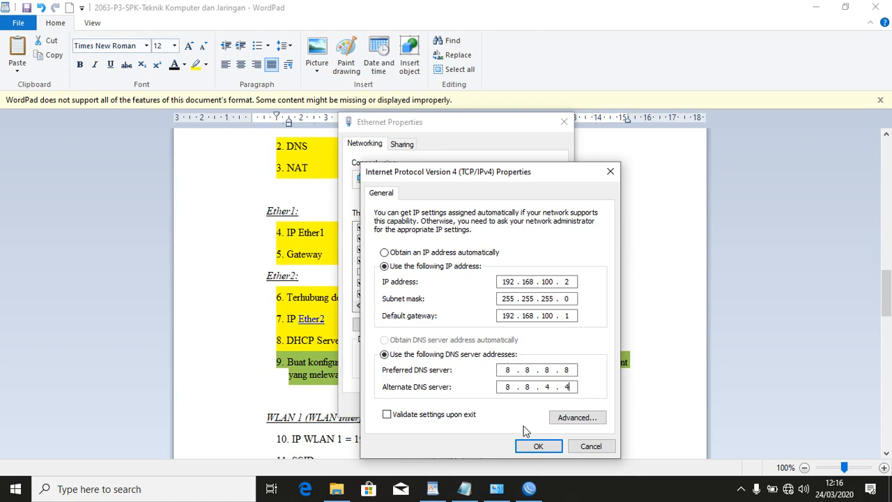
left_click(537, 445)
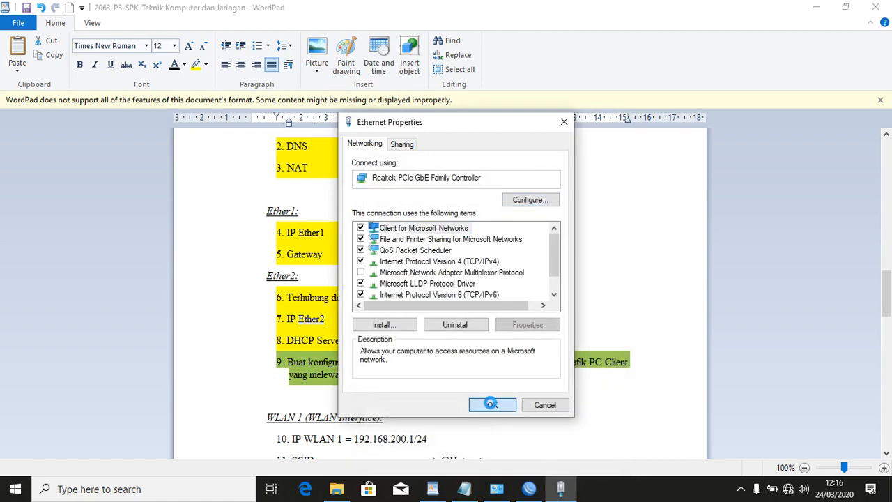
left_click(491, 405)
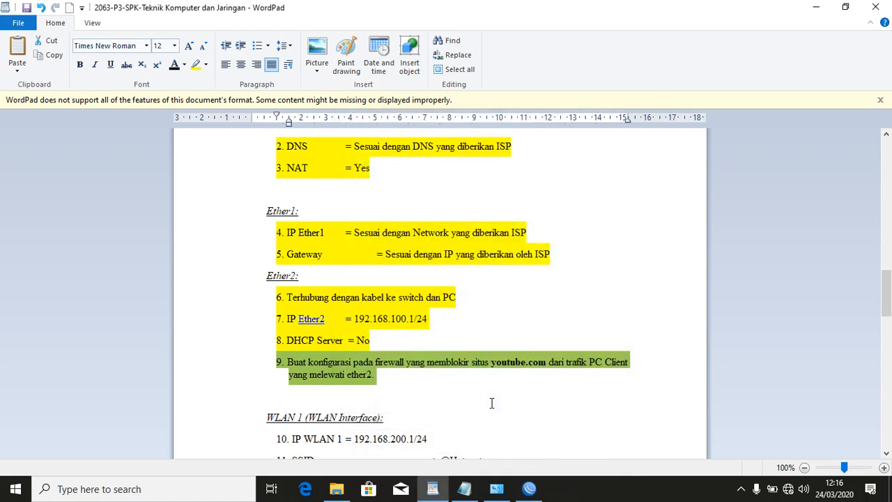
Launch Chrome from the desktop, search for 'google', and reconnect WinBox to the router.
left_click(496, 489)
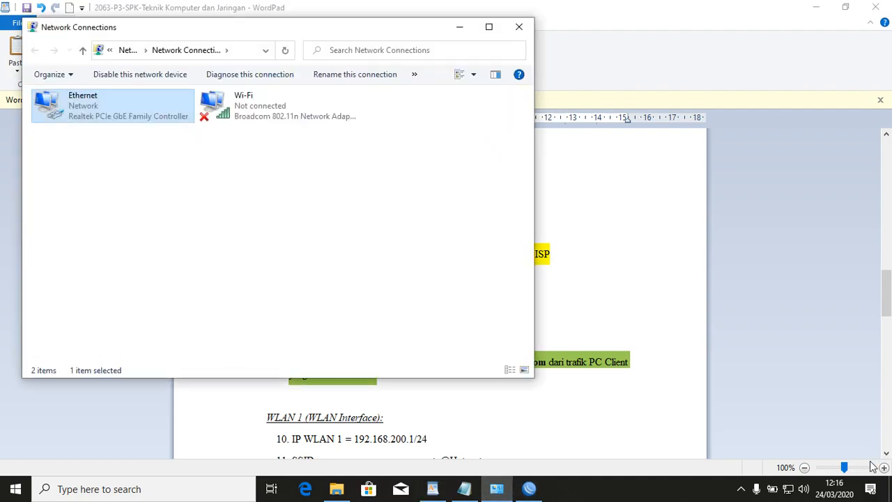
left_click(891, 490)
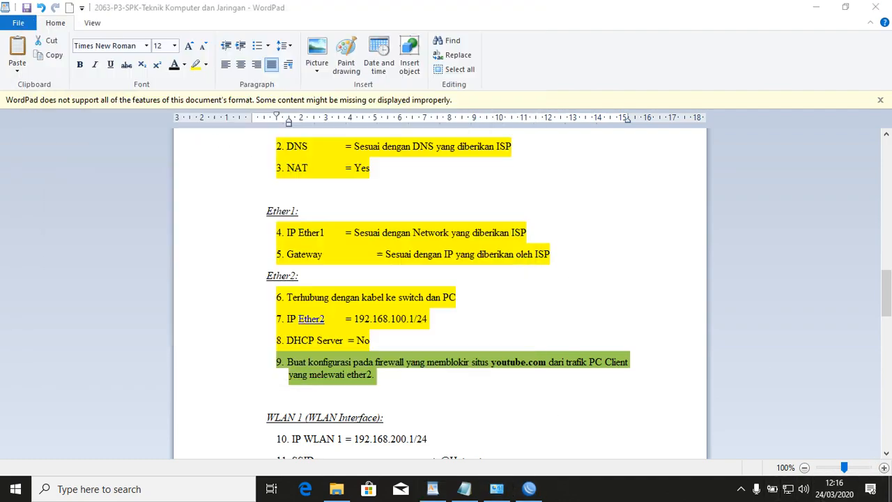
left_click(21, 159)
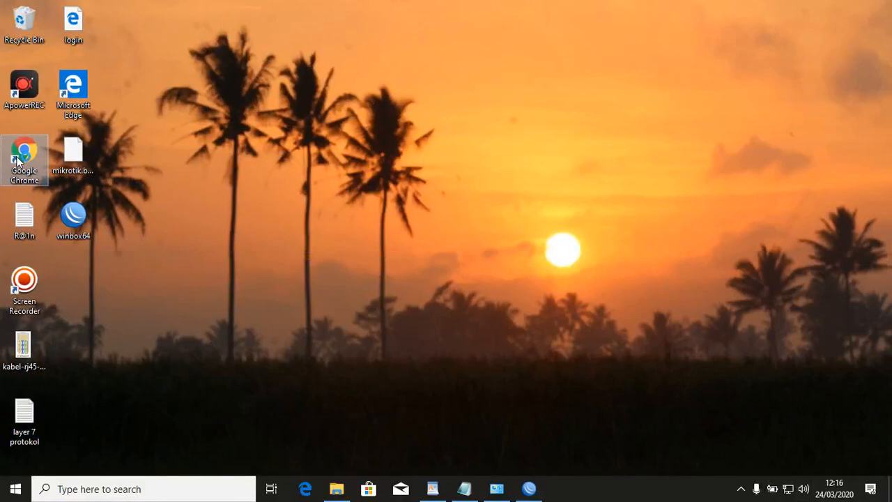
double_click(21, 159)
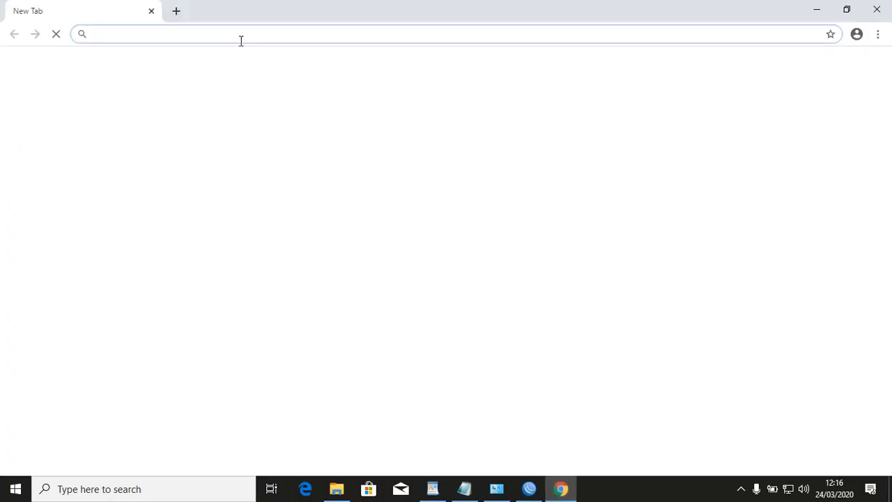
type("goole")
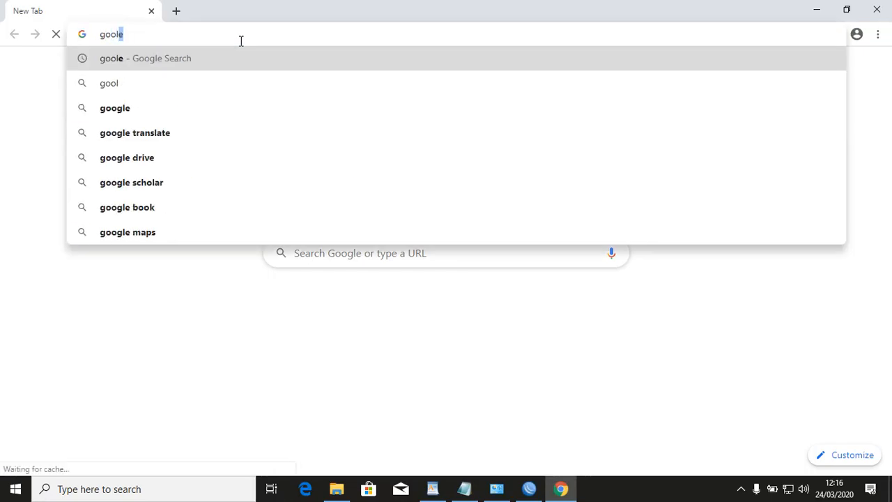
key("Return")
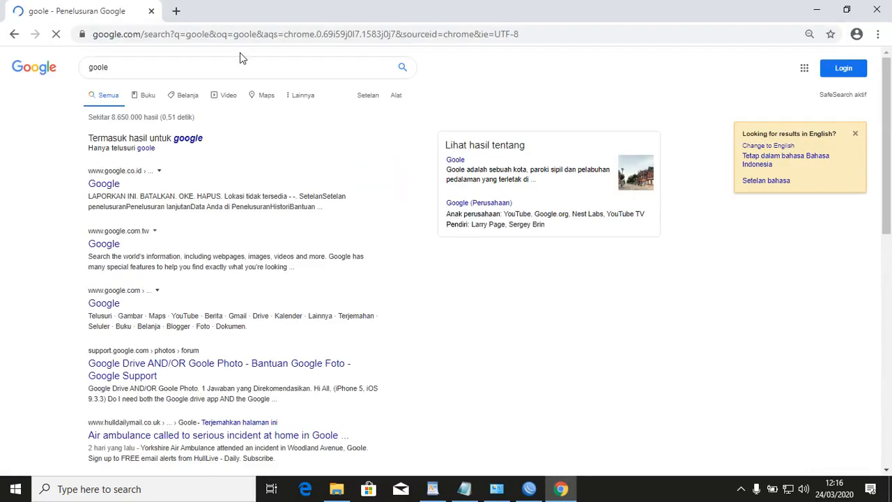
left_click(196, 140)
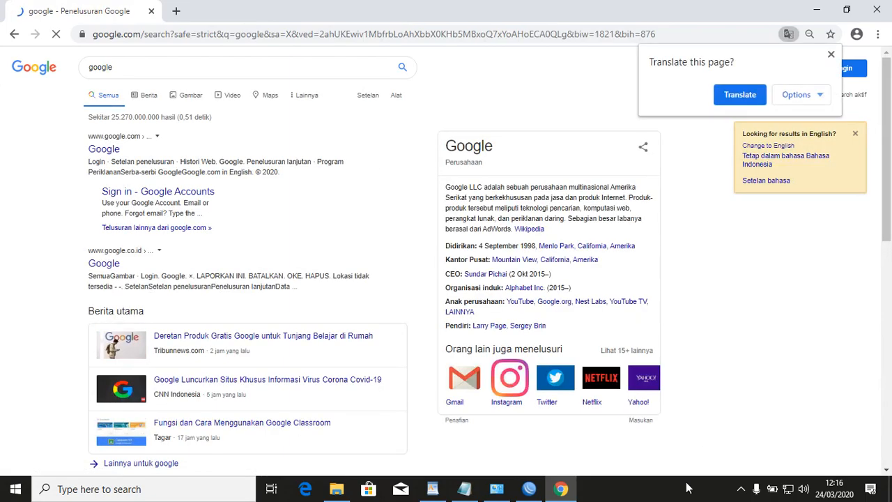
left_click(529, 493)
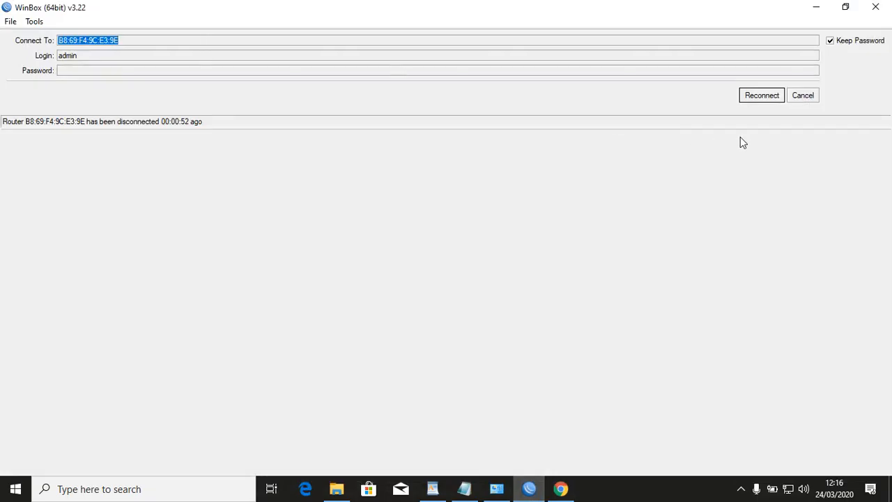
left_click(757, 101)
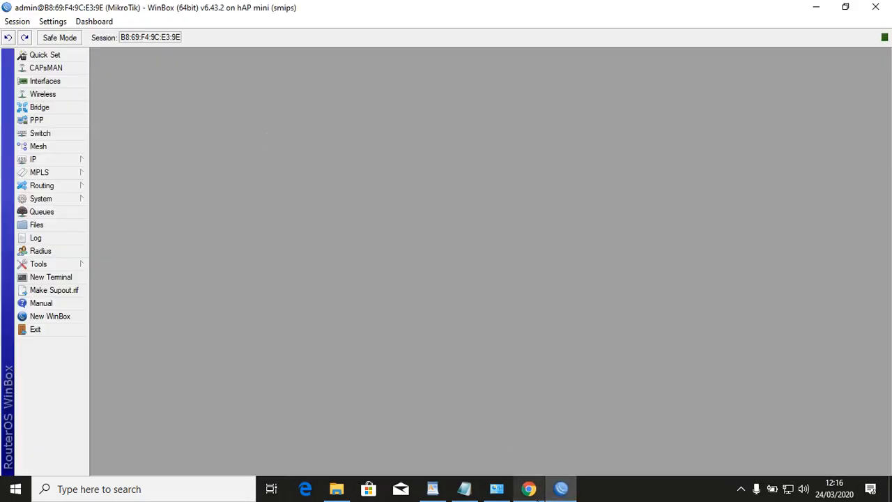
Search 'youtube' in a new Chrome tab and open the YouTube result in another tab.
left_click(529, 491)
left_click(176, 10)
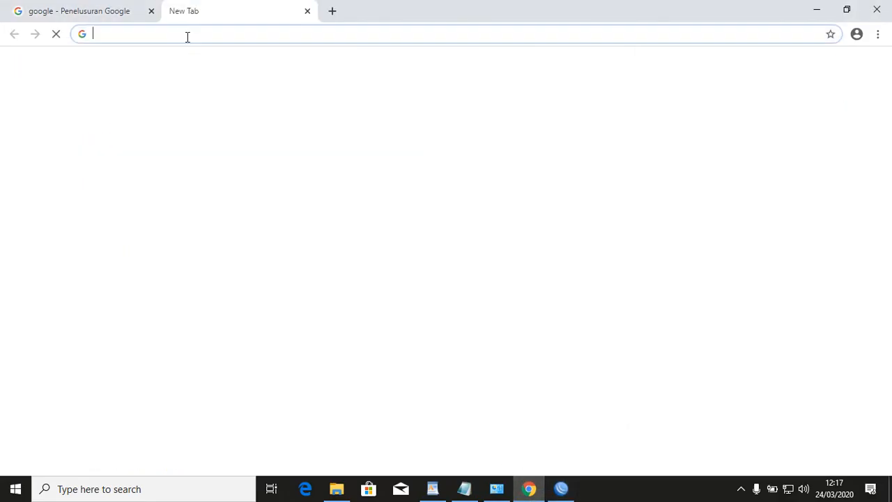
type("you")
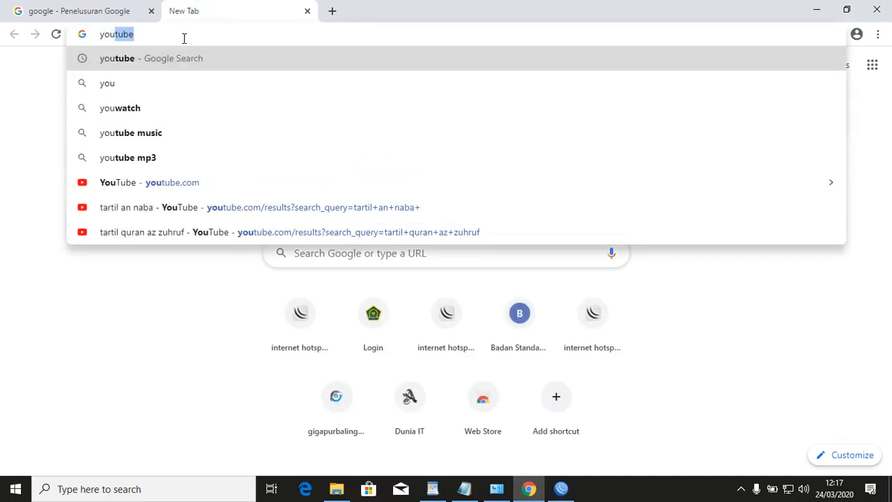
type("tube")
key("Return")
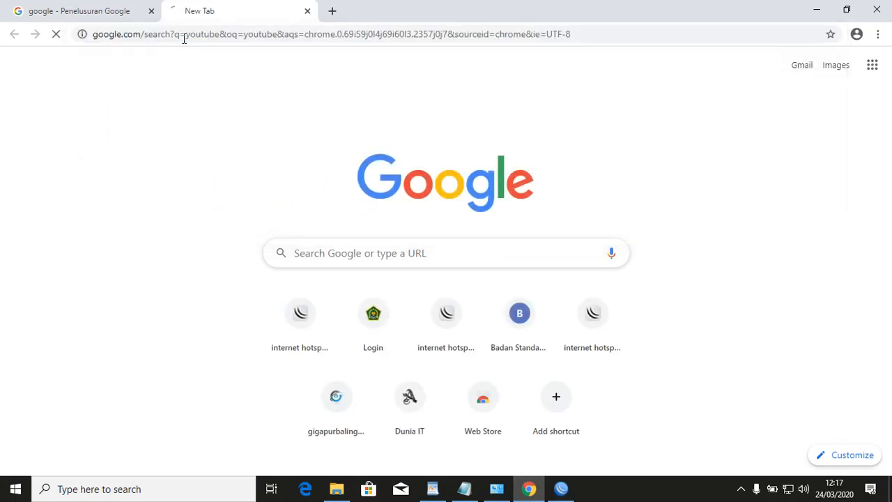
left_click(116, 152)
right_click(117, 152)
left_click(147, 161)
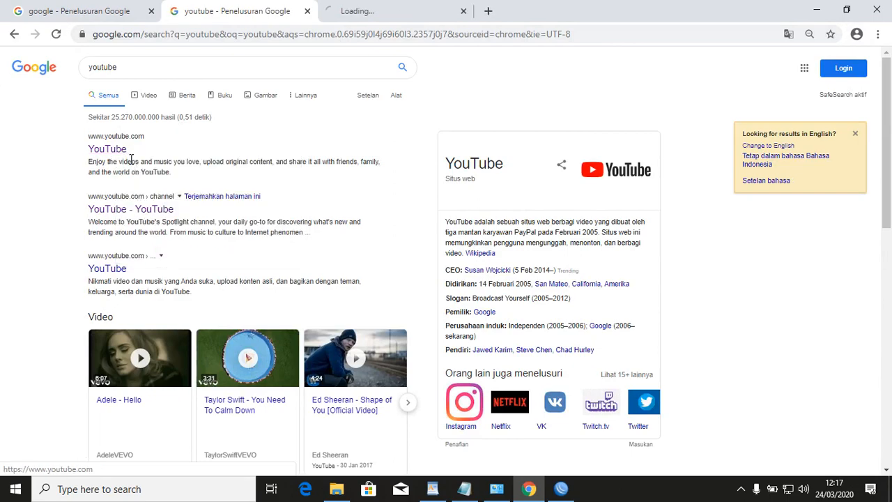
left_click(342, 10)
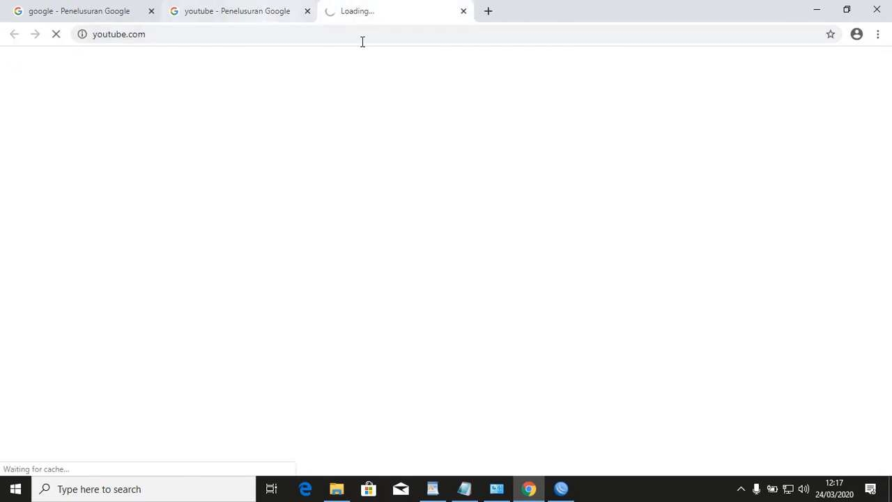
left_click(558, 483)
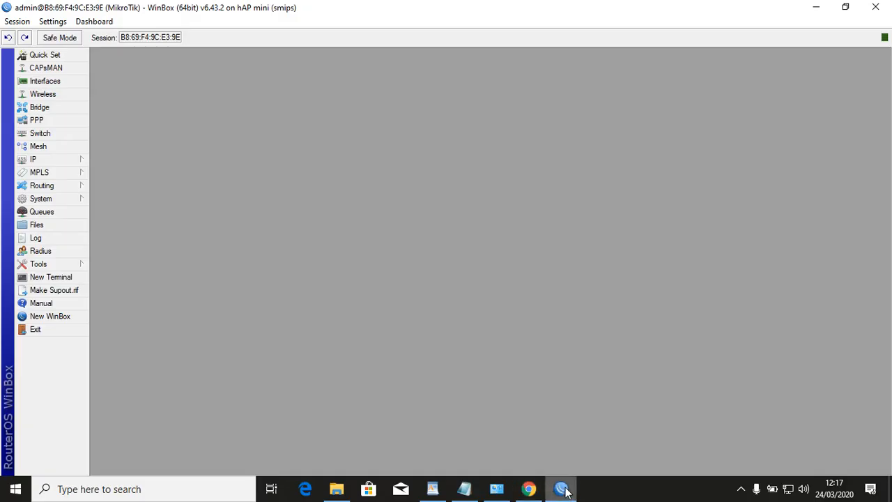
Open IP > Firewall and view the forward drop rule's packet statistics.
left_click_drag(561, 14, 613, 73)
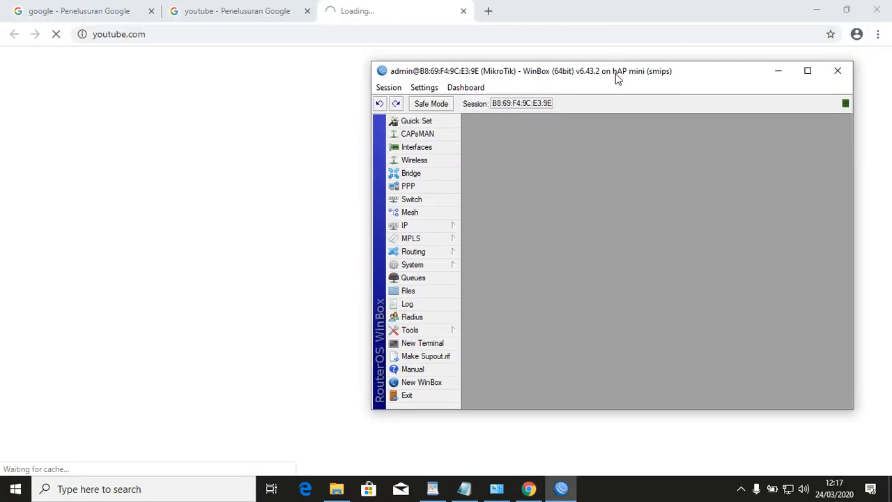
left_click(446, 227)
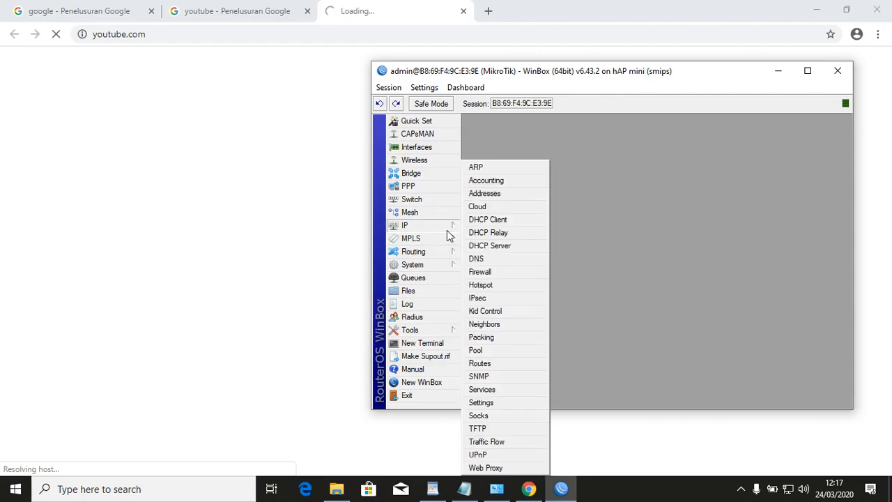
left_click(497, 274)
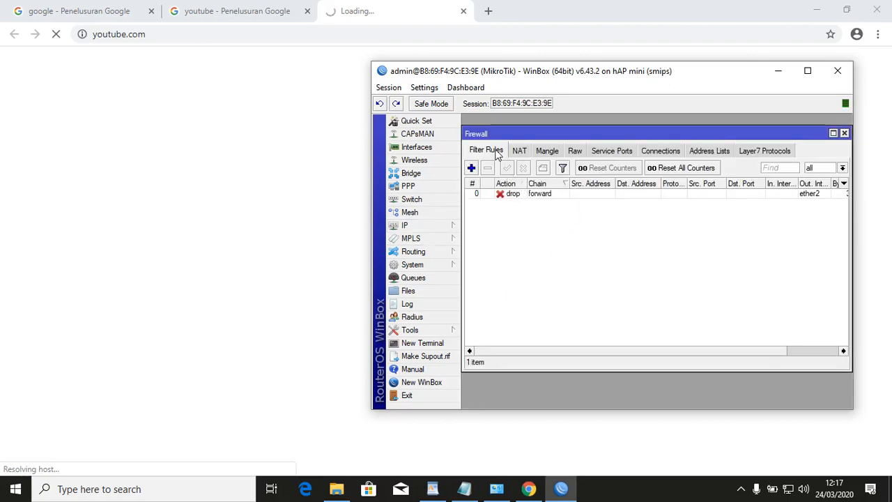
double_click(526, 197)
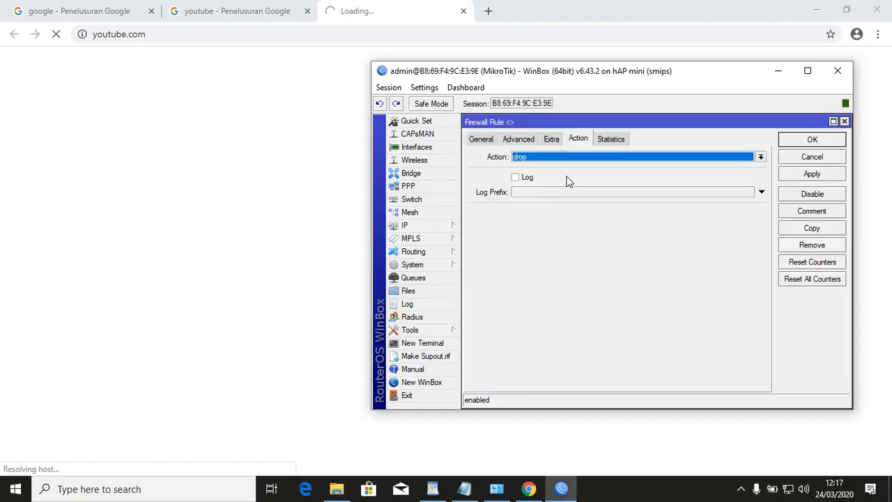
left_click(608, 140)
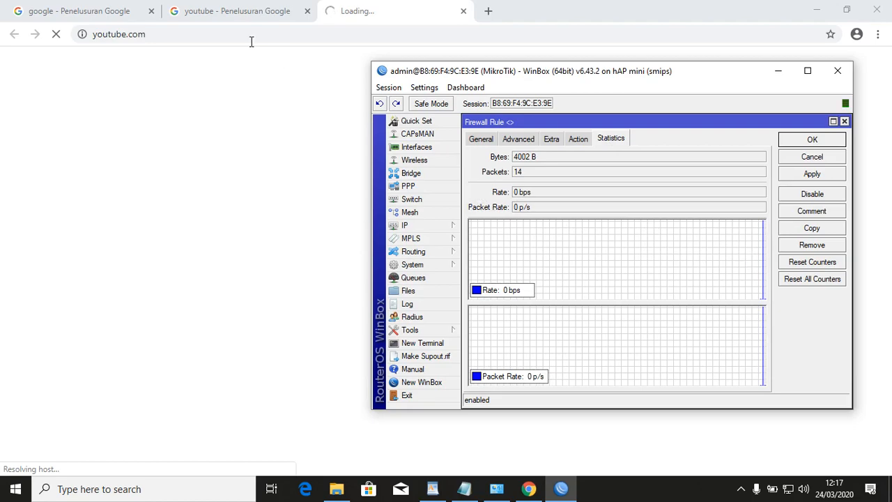
Retry youtube.com in Chrome, close all Chrome tabs, then close the drop rule and Firewall windows.
left_click(59, 36)
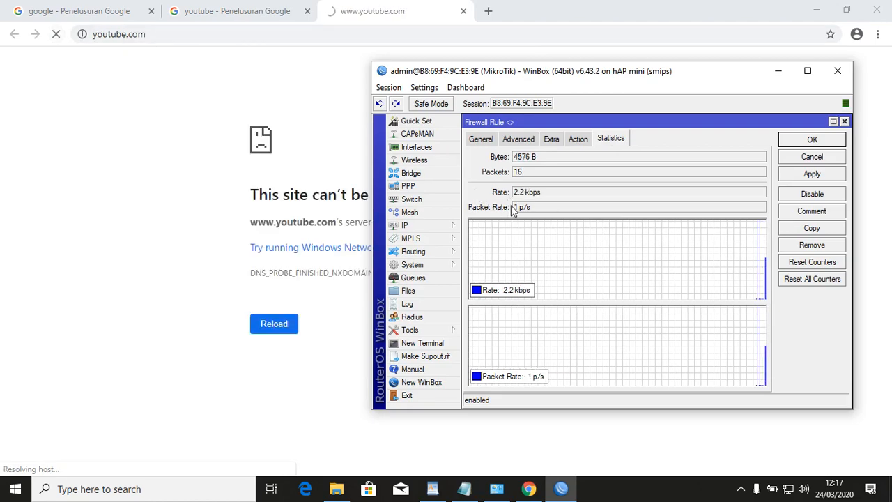
middle_click(378, 4)
middle_click(221, 4)
middle_click(100, 8)
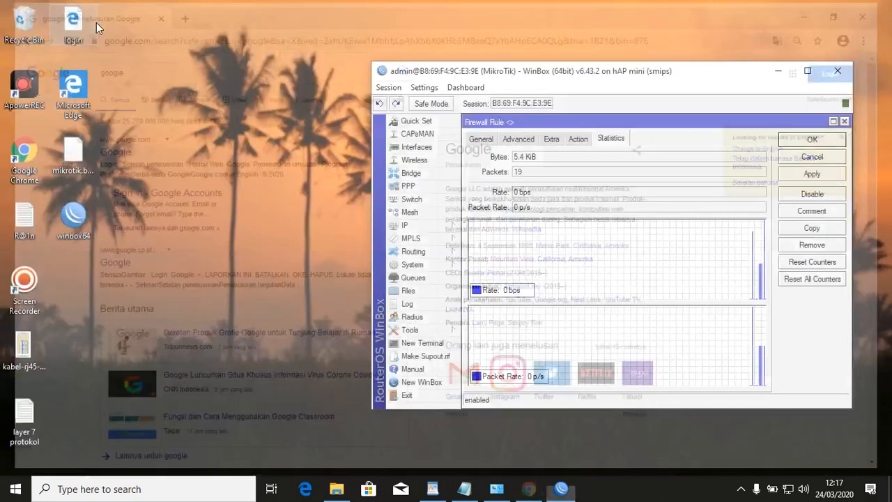
left_click(807, 71)
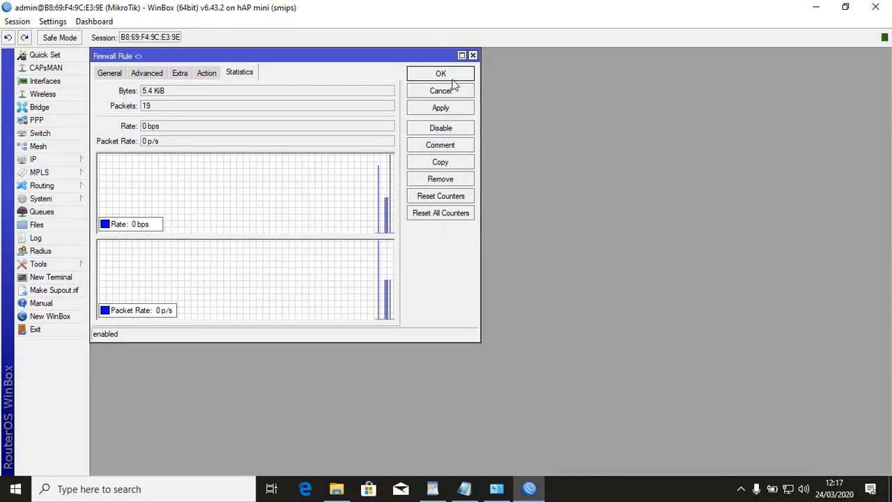
left_click(472, 55)
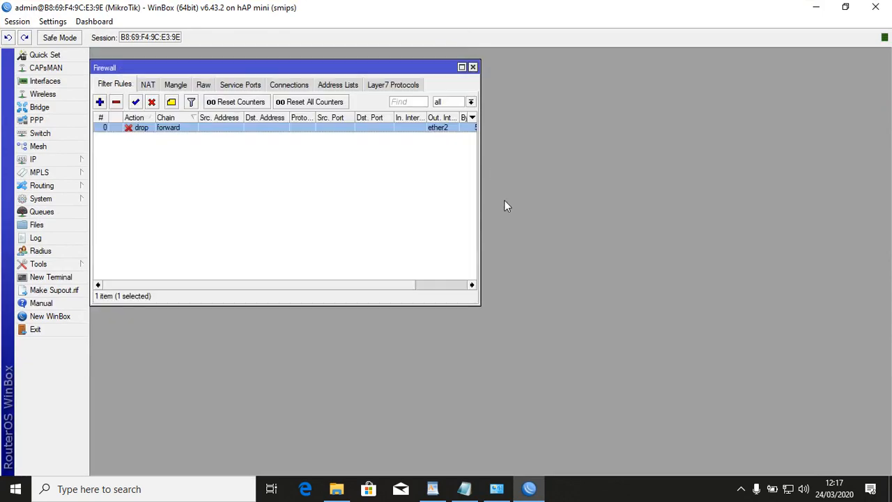
left_click(472, 68)
left_click(432, 488)
Find line 10, IP WLAN 1 = 192.168.200.1/24, in the WordPad checklist and go back to WinBox.
scroll(428, 231, "down", 3)
left_click(365, 177)
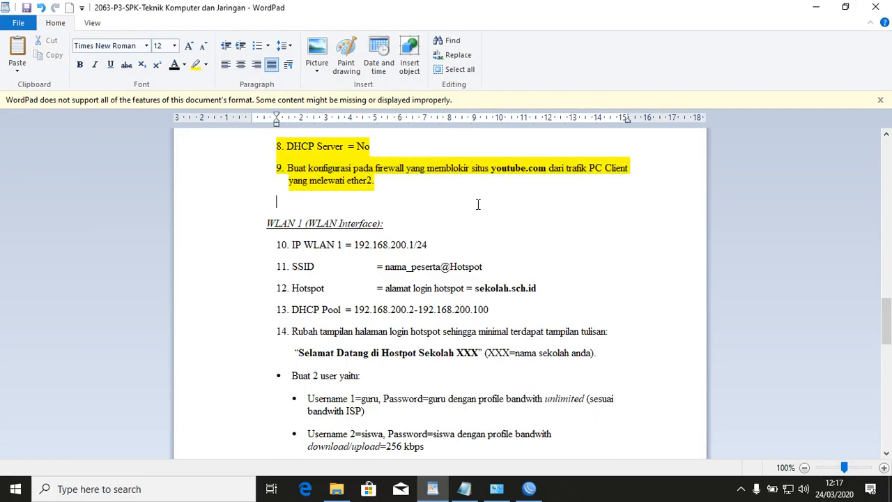
left_click(240, 245)
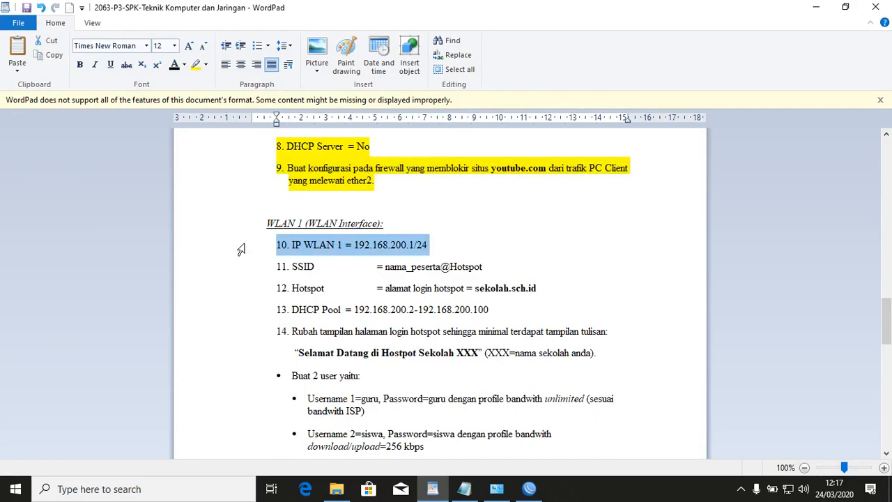
left_click(404, 245)
left_click(265, 257)
left_click(474, 243)
left_click(529, 488)
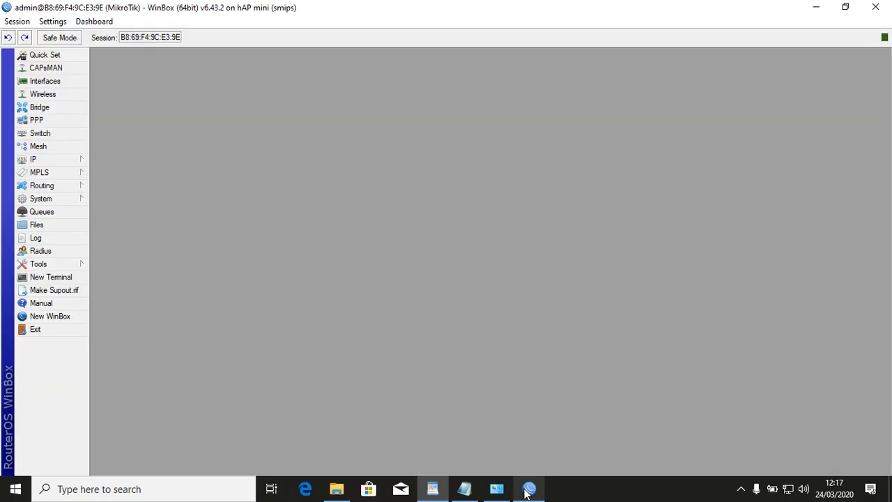
Add address 192.168.200.1/24 on wlan1 in IP > Addresses and select the new entry.
left_click(55, 161)
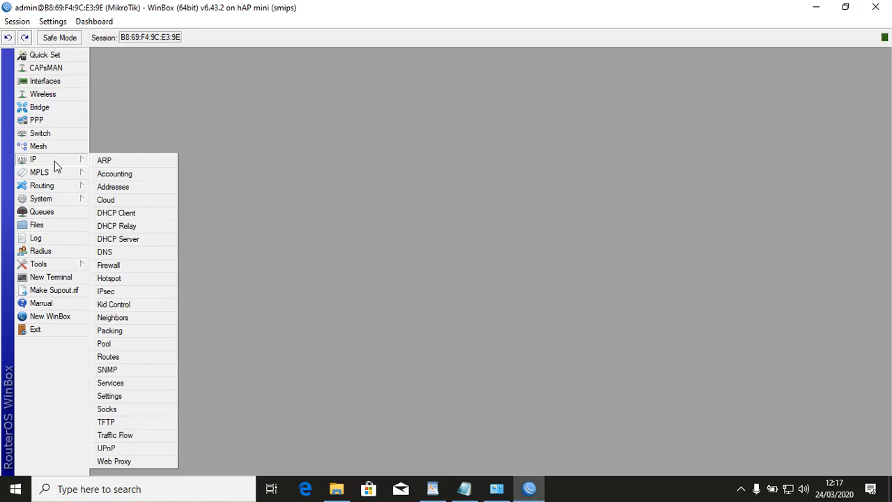
left_click(142, 188)
left_click(99, 73)
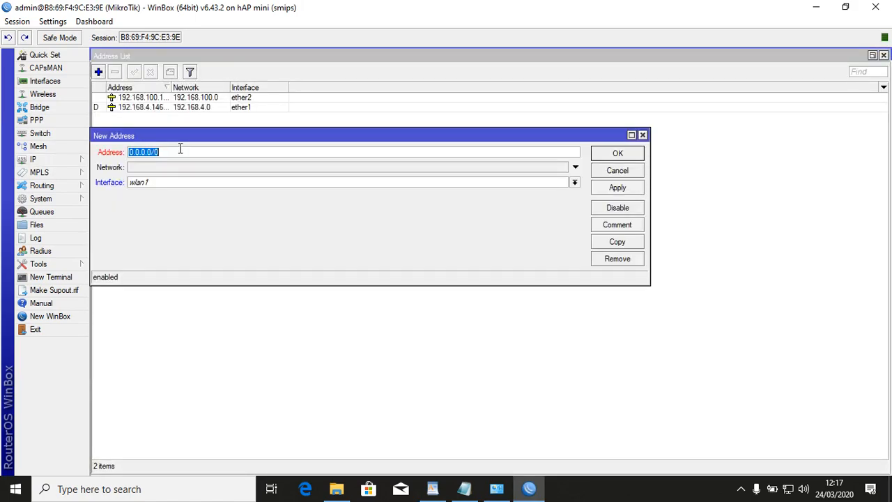
type("192.168.200.1/24")
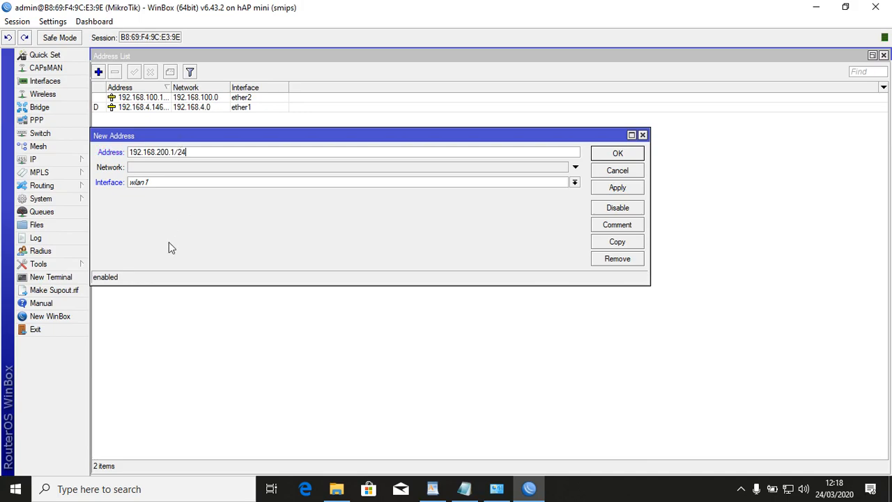
left_click(625, 191)
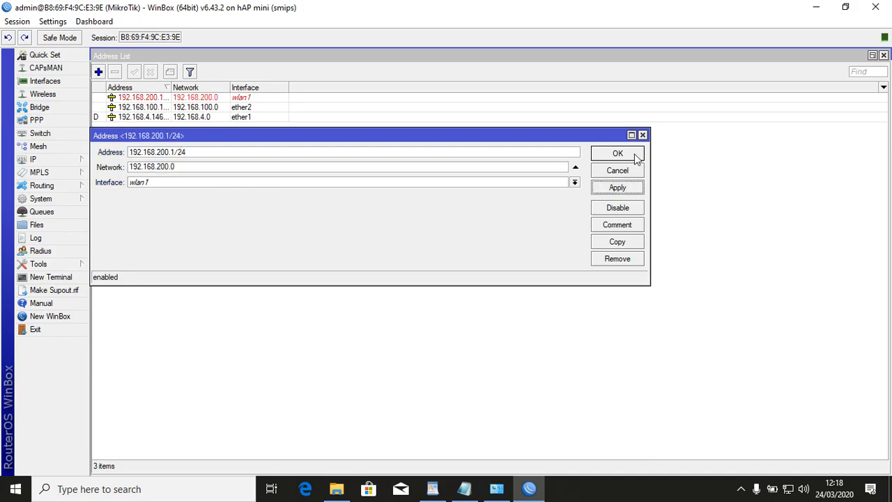
left_click(636, 154)
left_click(263, 98)
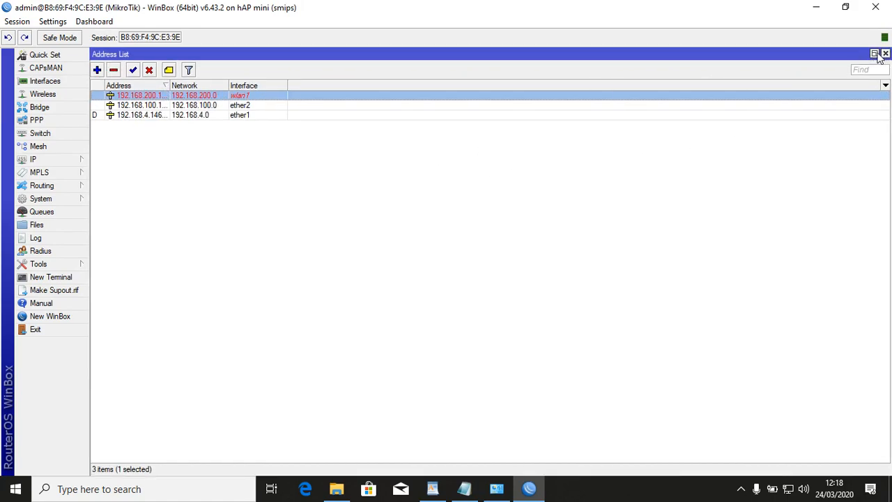
Select the disabled wlan1 interface in the Interface List and enable it.
left_click_drag(890, 52, 649, 105)
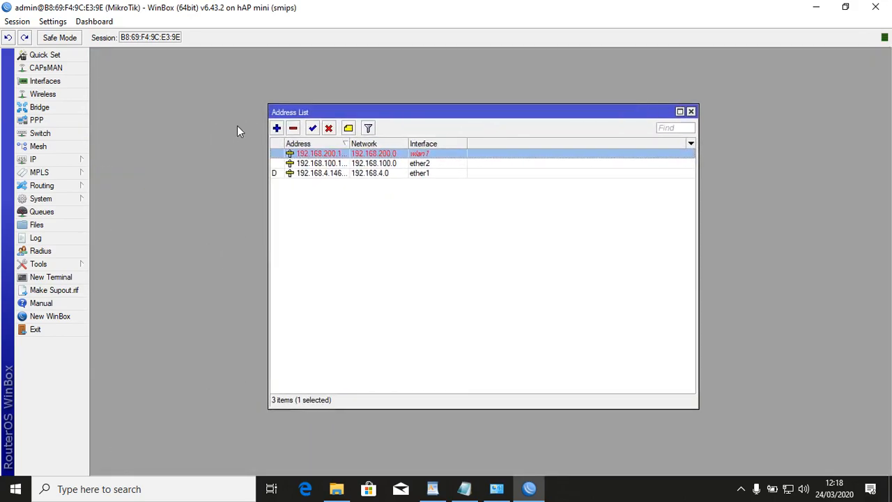
left_click(44, 82)
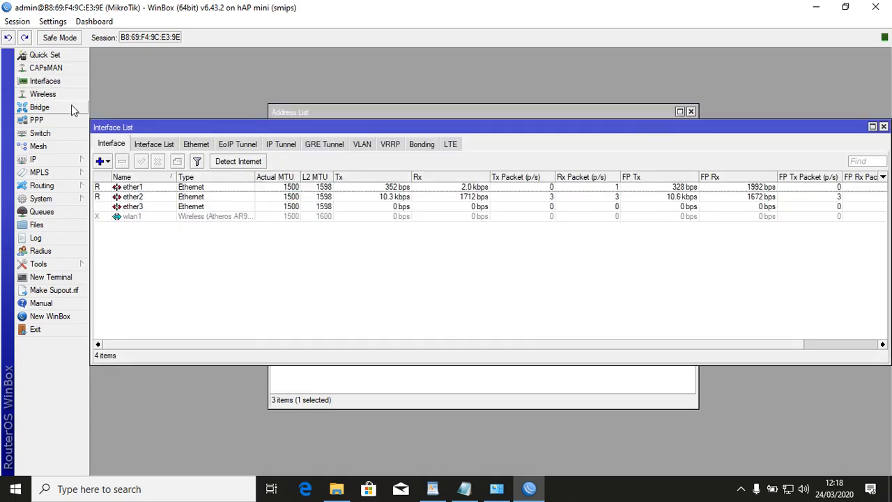
left_click(132, 216)
left_click(141, 161)
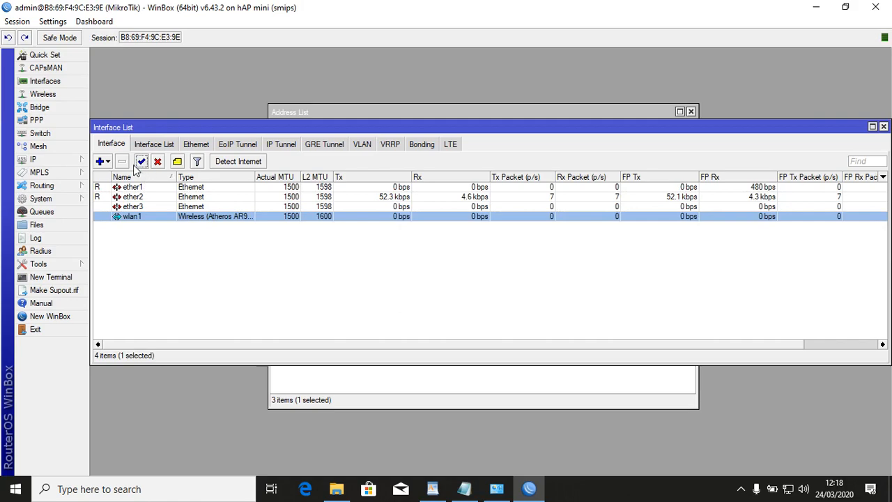
left_click(432, 489)
Highlight the IP WLAN 1 = 192.168.200.1/24 line yellow in WordPad.
left_click(252, 250)
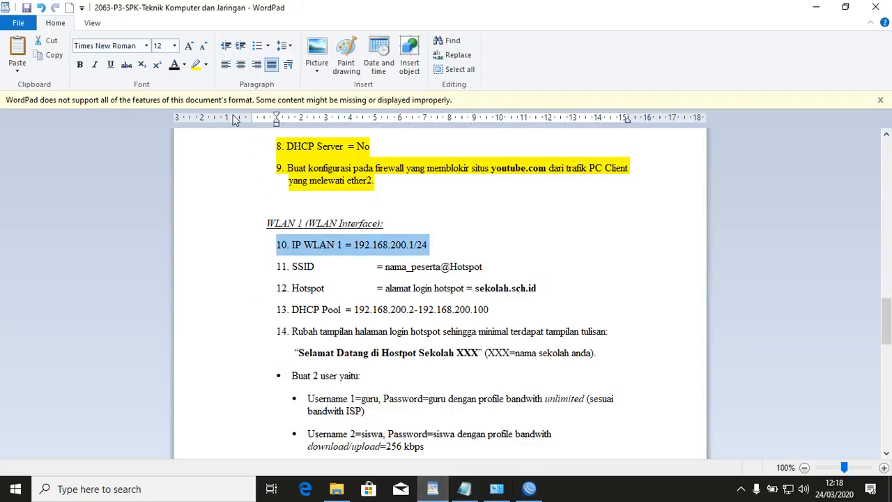
left_click(196, 64)
left_click(247, 272)
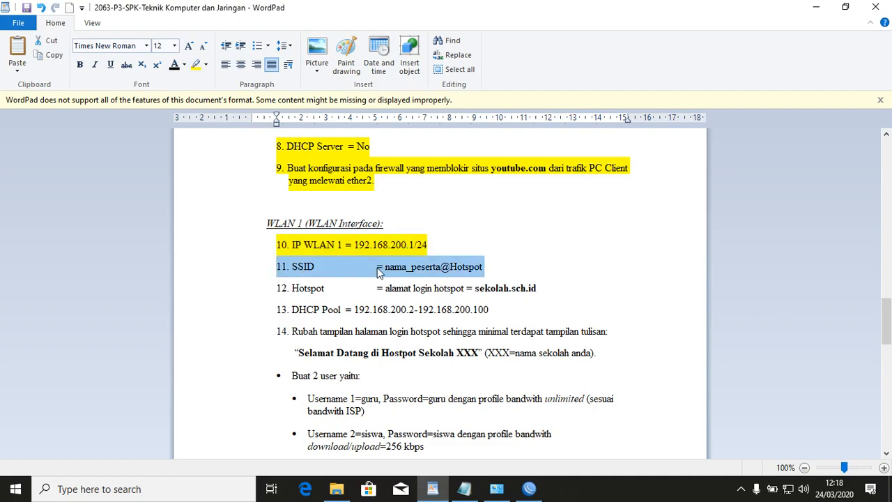
left_click(392, 271)
Copy the SSID value nama_peserta@Hotspot and return to WinBox.
left_click_drag(386, 269, 488, 266)
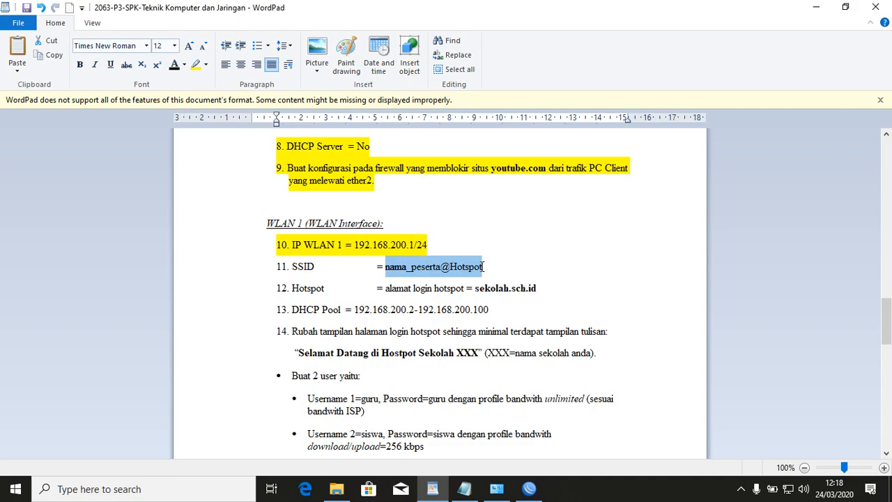
right_click(471, 274)
left_click(501, 290)
left_click(529, 488)
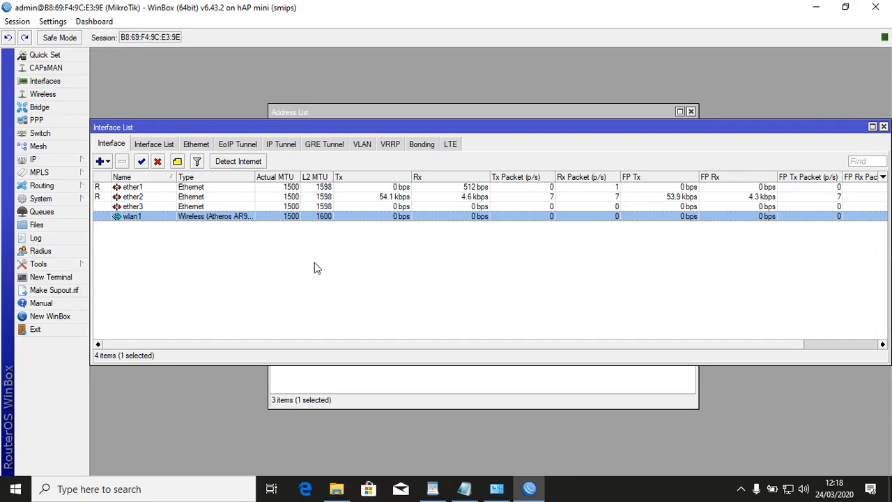
Set wlan1 to ap bridge with SSID fulan@Hotspot and check it appears in Windows' Wi-Fi list.
double_click(331, 221)
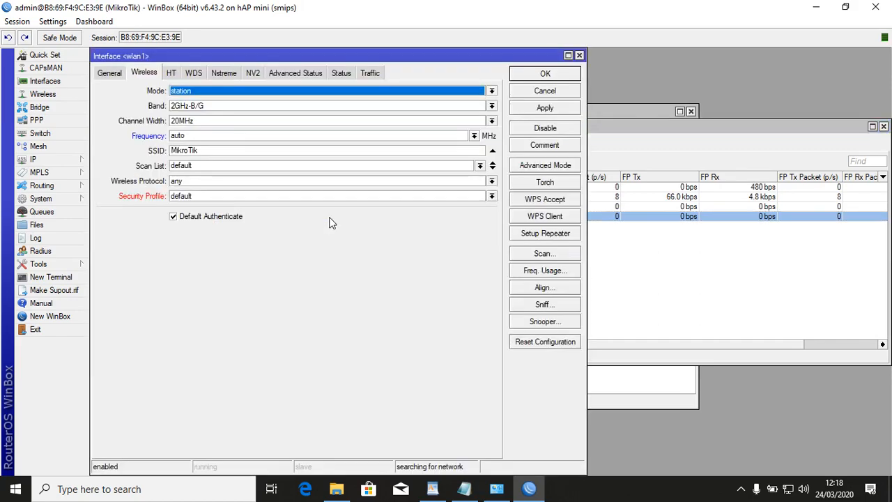
left_click(199, 92)
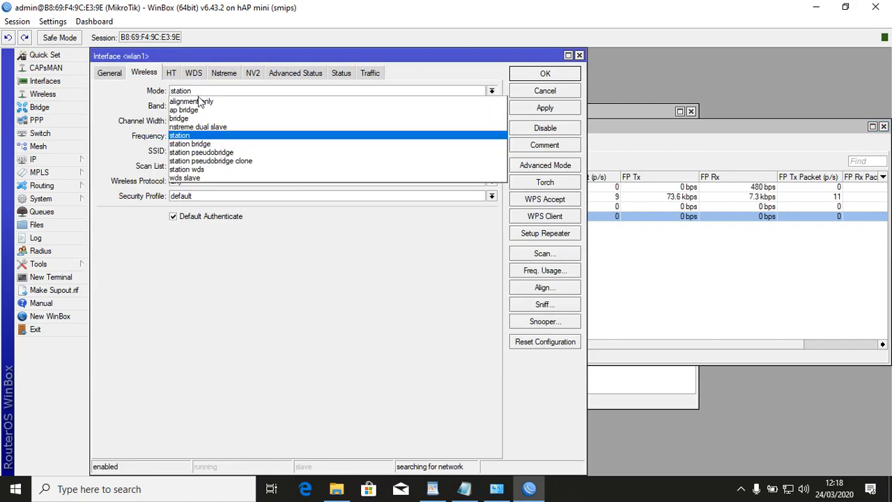
left_click(199, 110)
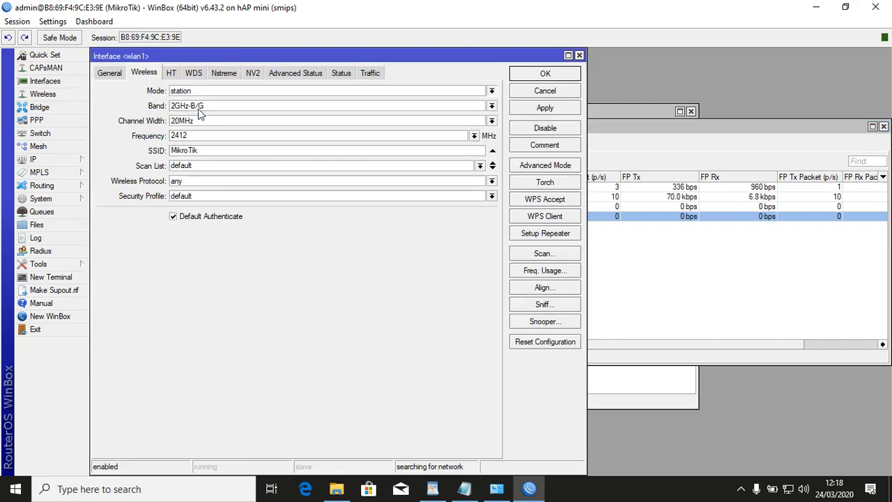
double_click(220, 152)
key("ctrl+v")
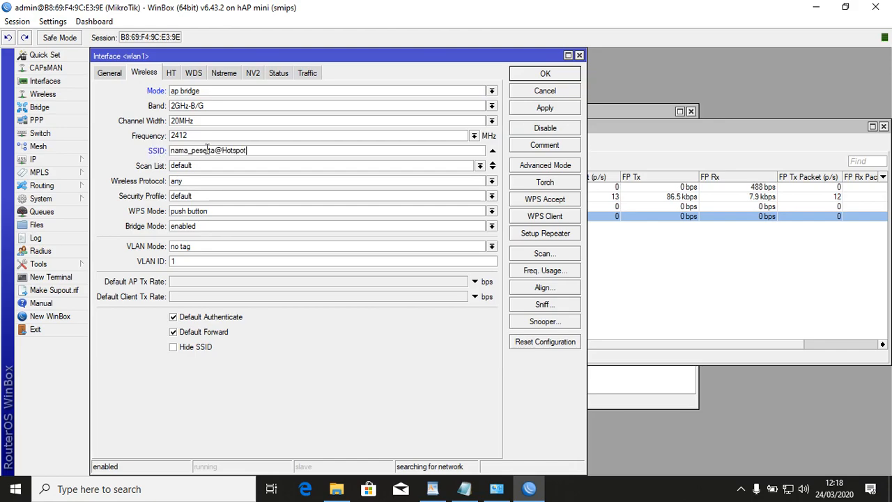
double_click(207, 150)
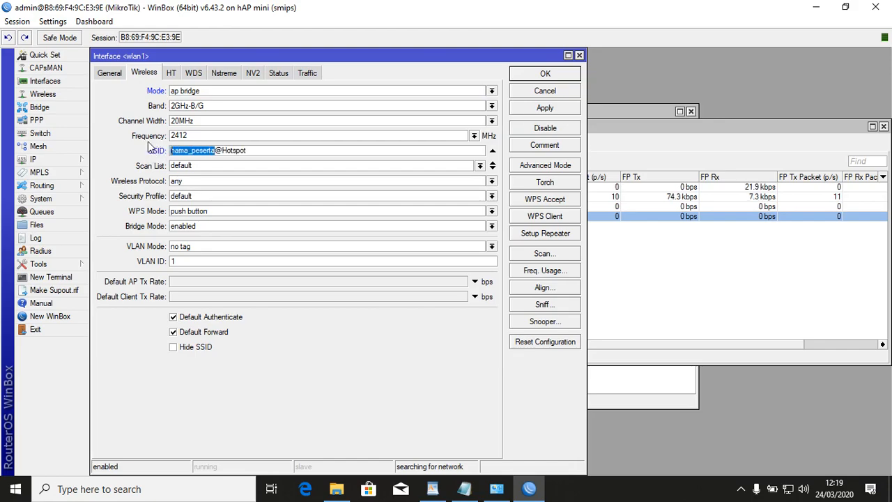
type("fulan")
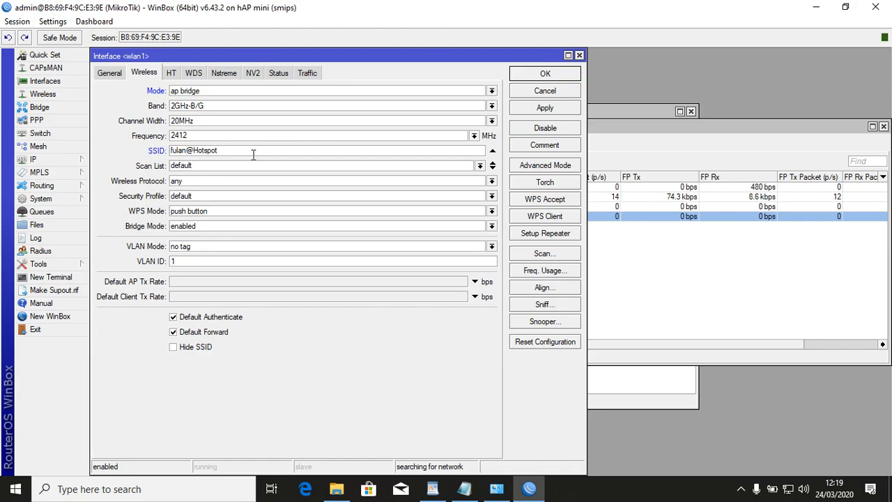
left_click(554, 110)
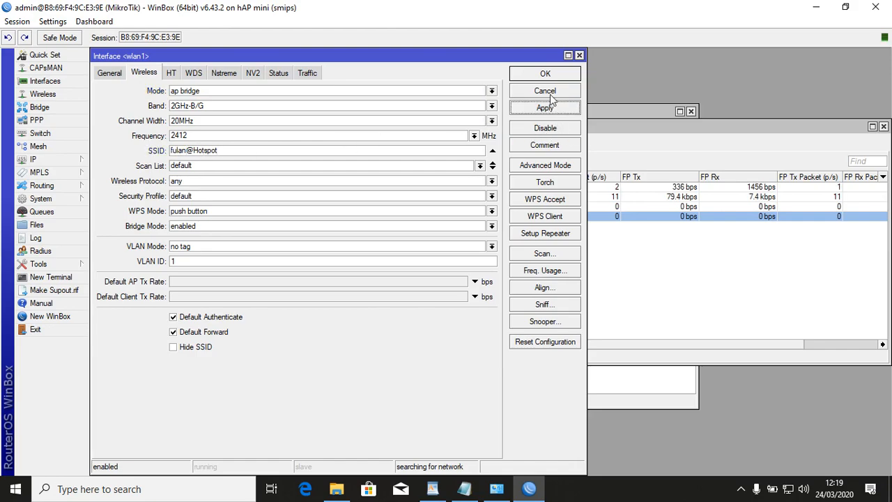
left_click(551, 74)
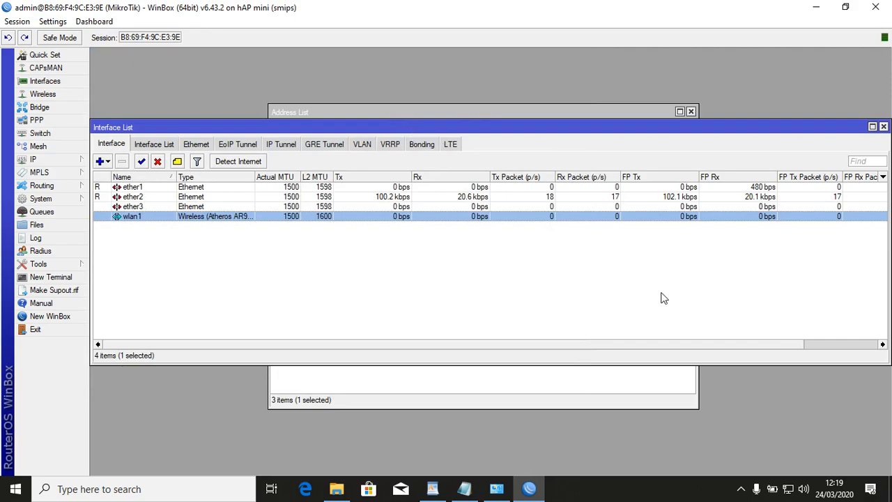
left_click(787, 489)
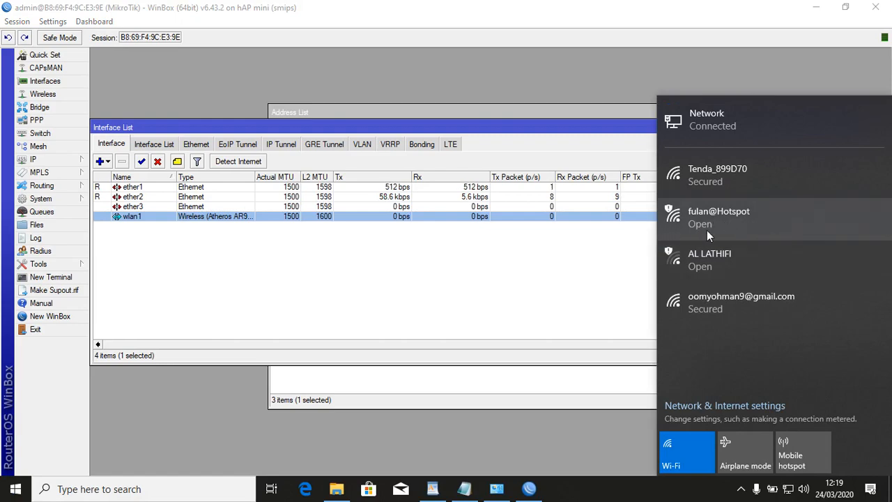
left_click(544, 246)
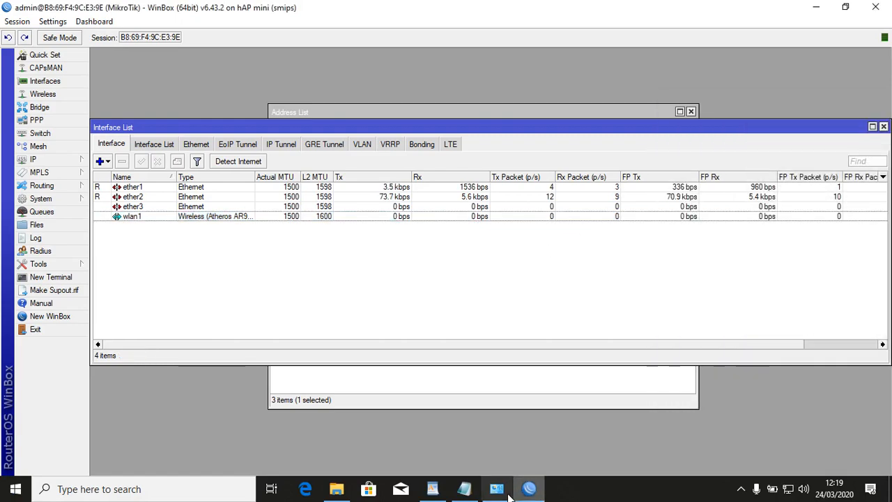
Highlight the SSID line of the WordPad checklist in yellow.
left_click(447, 493)
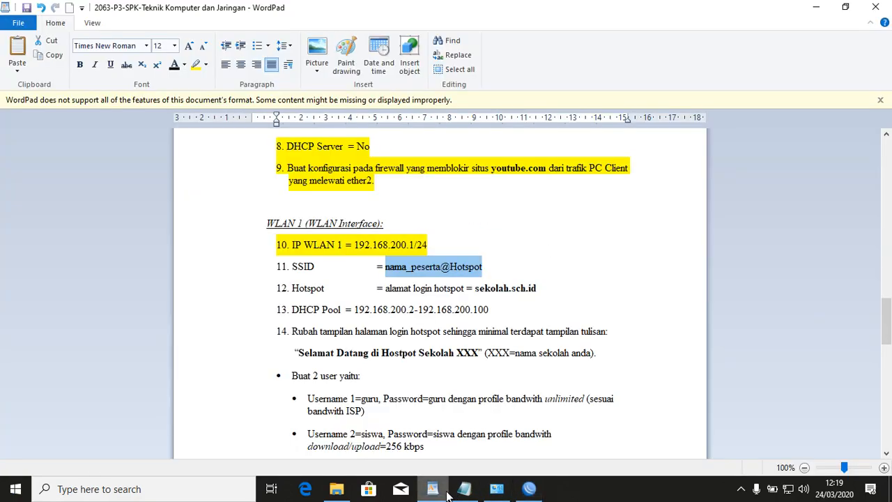
left_click(213, 273)
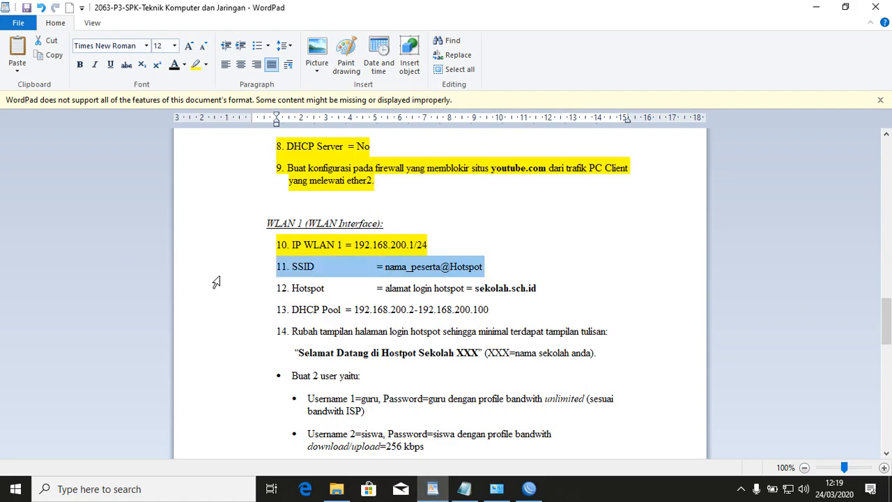
left_click(195, 64)
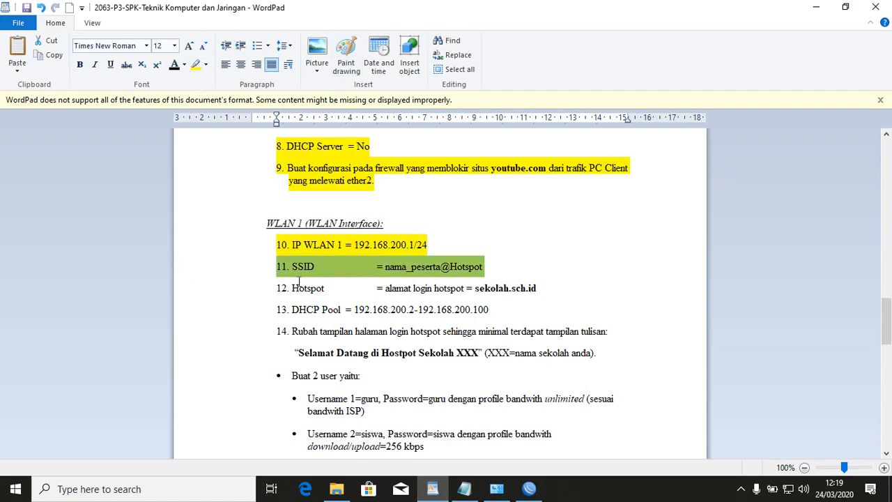
Copy the hotspot address sekolah.sch.id from the task document and return to WinBox.
left_click(224, 295)
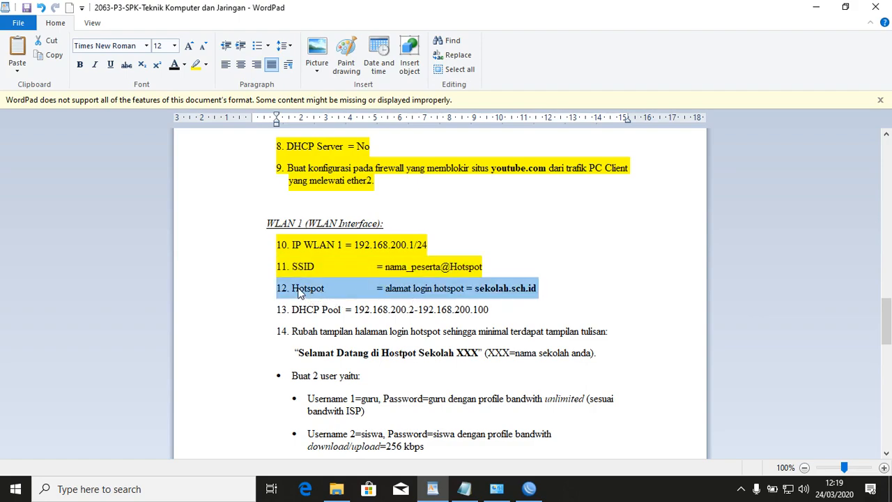
left_click(422, 290)
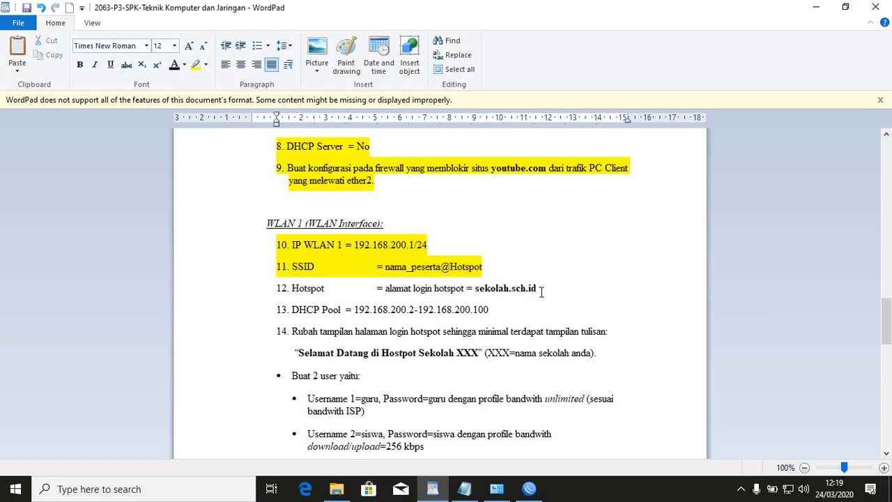
left_click_drag(542, 292, 486, 289)
right_click(485, 290)
left_click(518, 310)
left_click(529, 488)
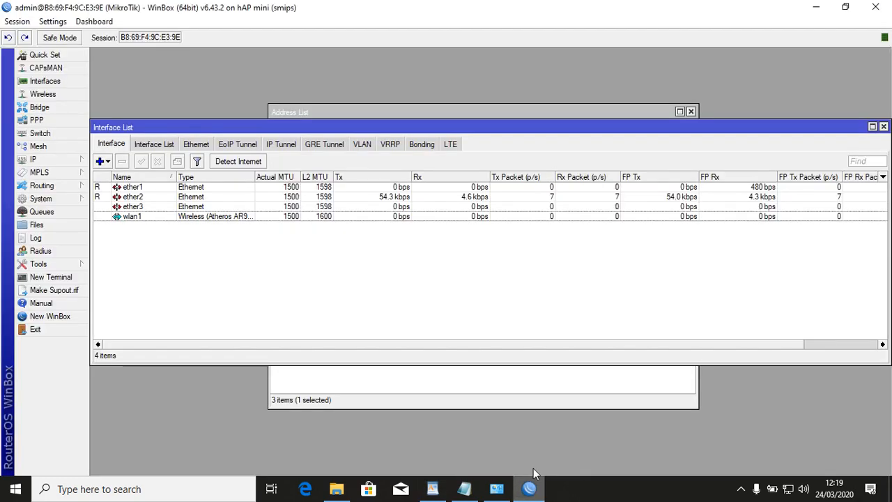
Close the interface and address lists and start Hotspot Setup on wlan1.
left_click(883, 127)
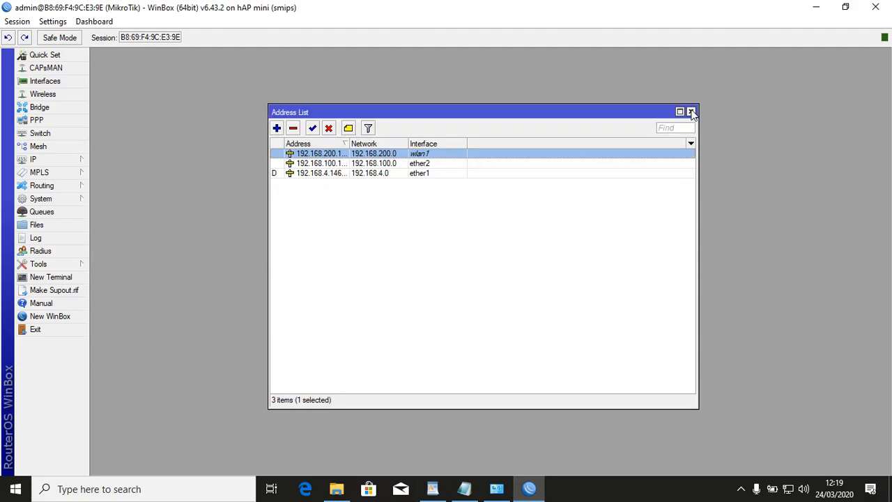
left_click(690, 111)
left_click(82, 161)
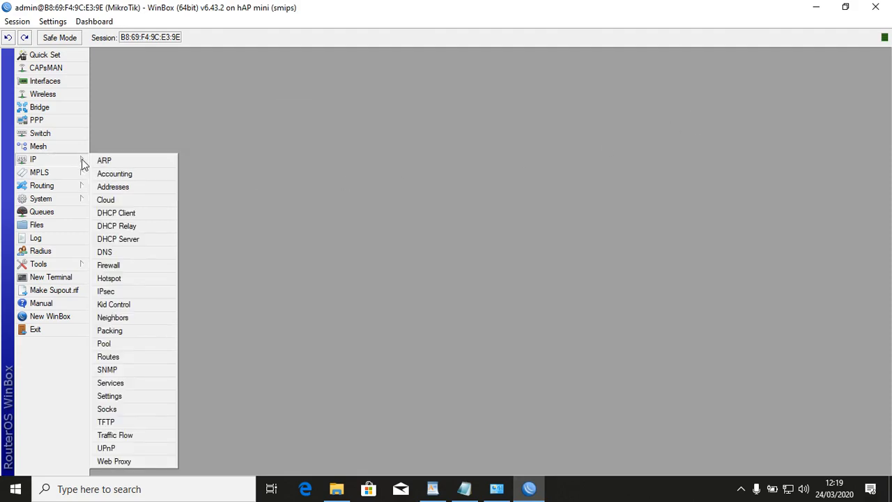
left_click(108, 278)
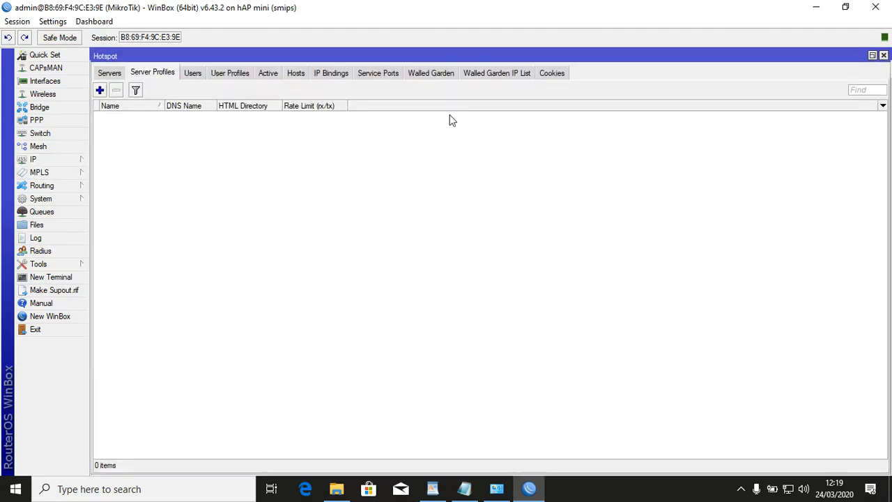
left_click(109, 74)
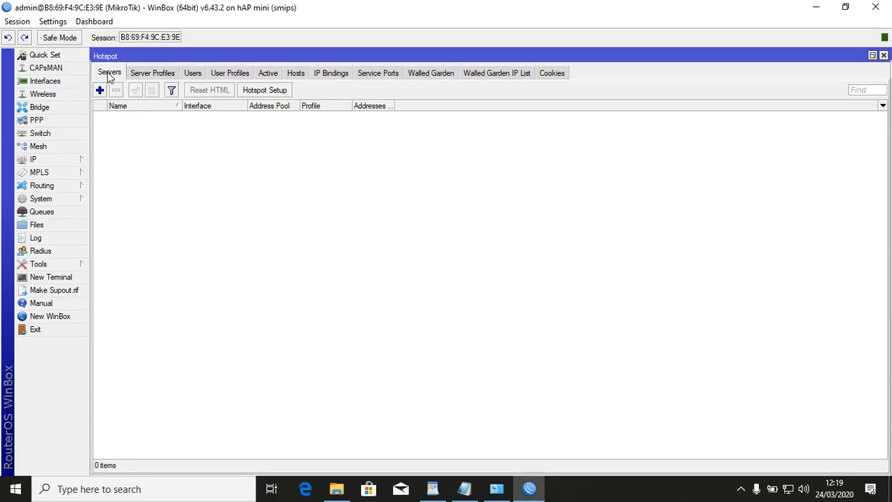
left_click(274, 91)
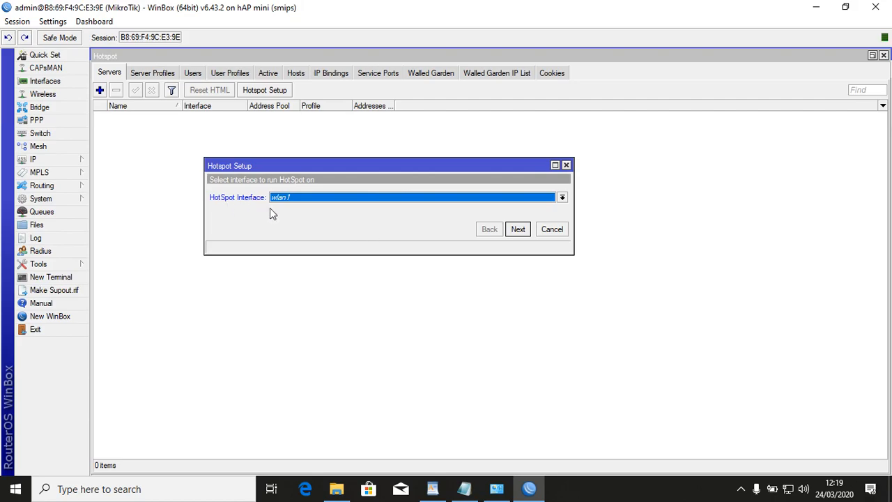
left_click(525, 230)
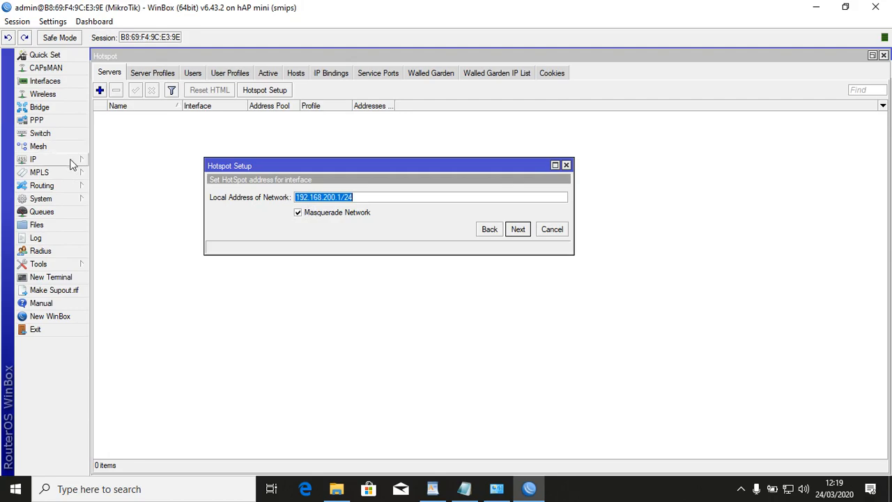
Keep local address 192.168.200.1/24 with Masquerade Network unticked.
left_click(323, 216)
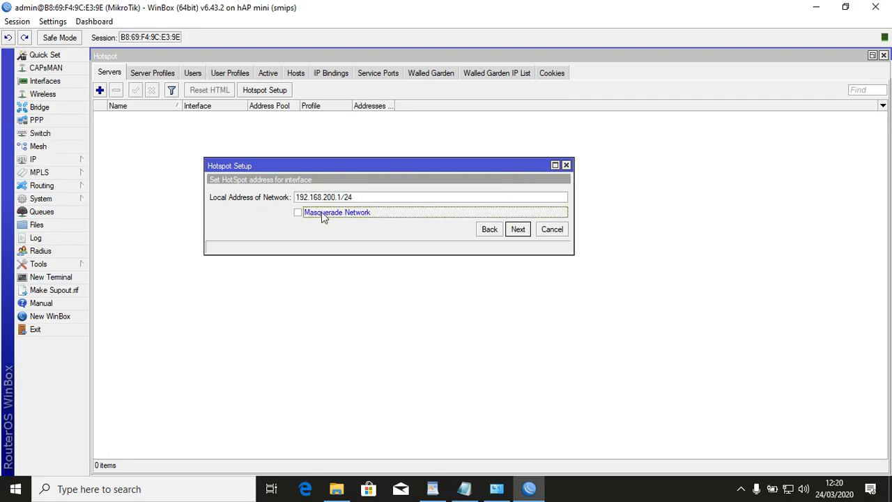
left_click(517, 229)
left_click(397, 198)
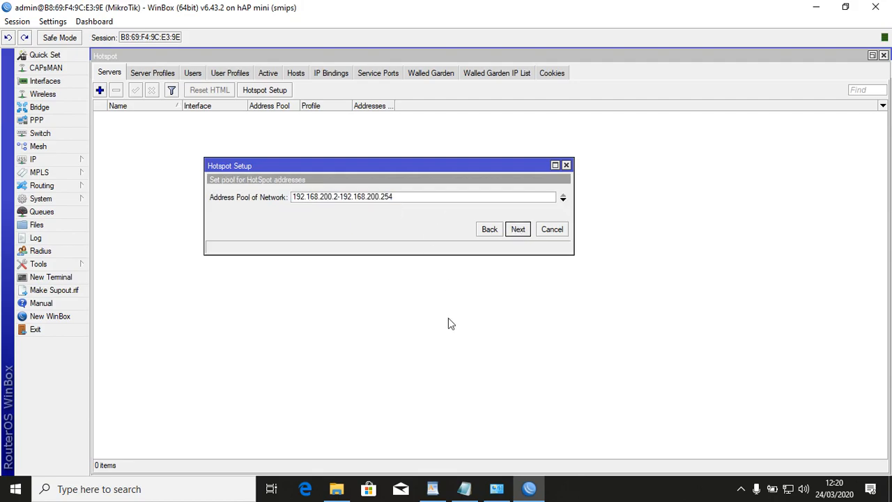
Copy the DHCP Pool range 192.168.200.2-192.168.200.100 from WordPad and return to the wizard.
left_click(432, 489)
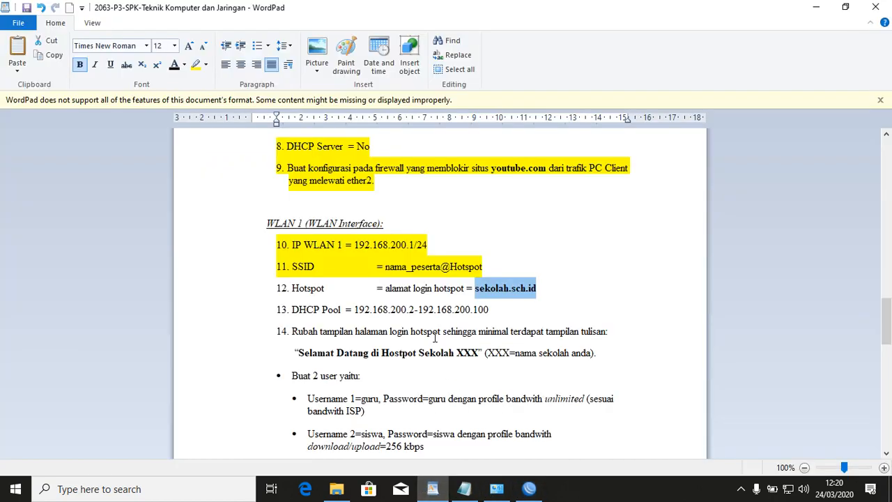
scroll(435, 337, "down", 3)
left_click_drag(499, 200, 355, 199)
right_click(356, 199)
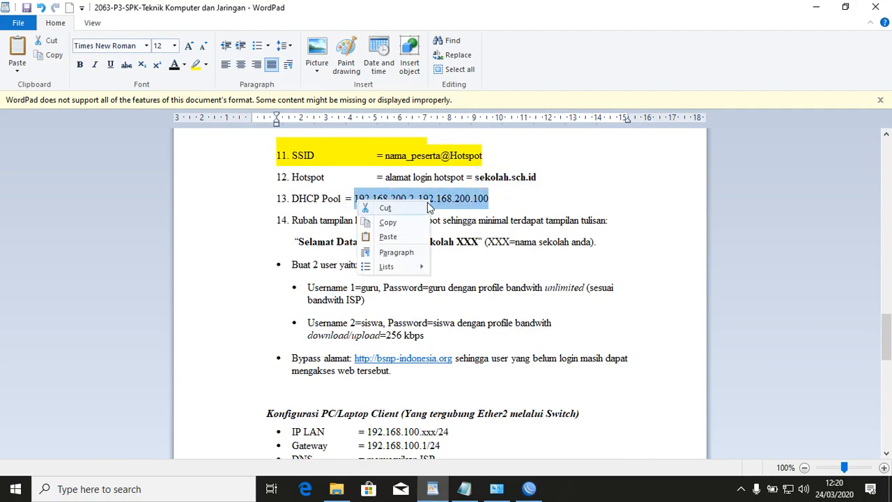
left_click(388, 222)
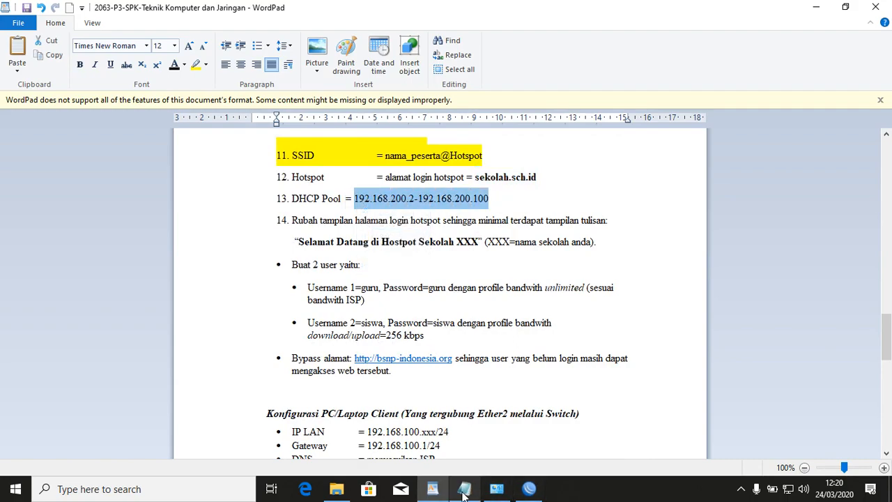
left_click(529, 488)
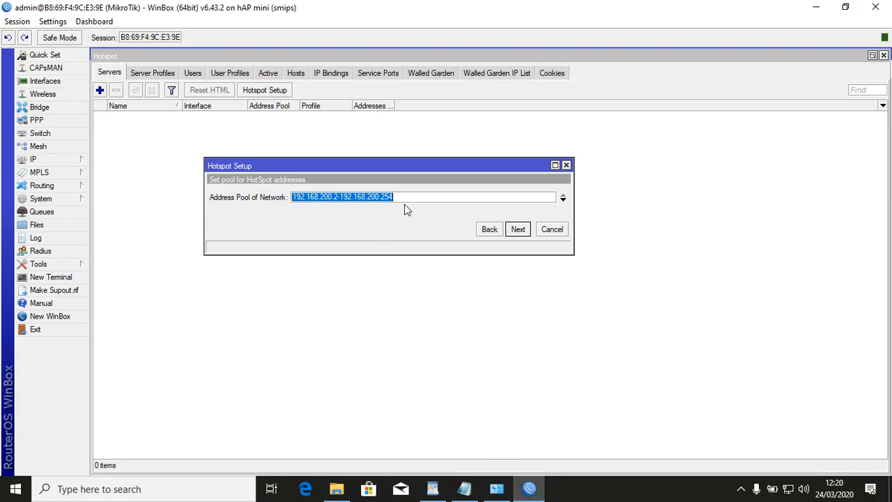
Paste pool 192.168.200.2-192.168.200.100, then accept no certificate, default SMTP and empty DNS servers.
key("ctrl+v")
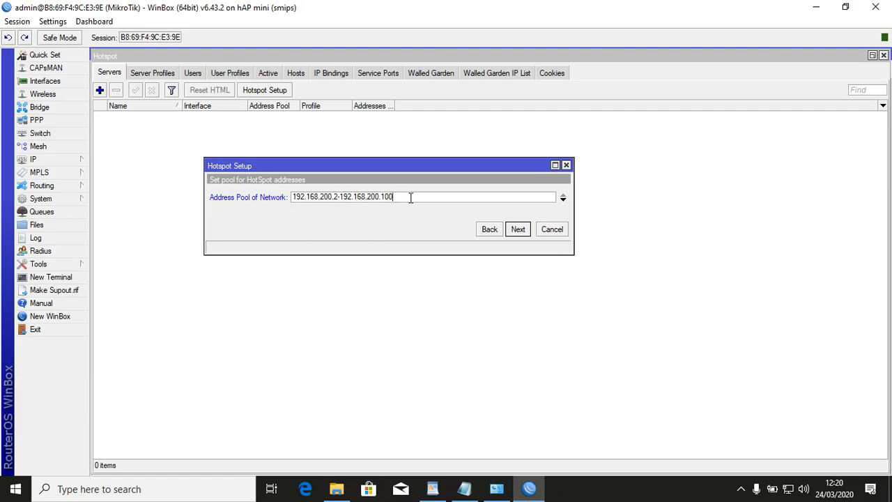
left_click(518, 229)
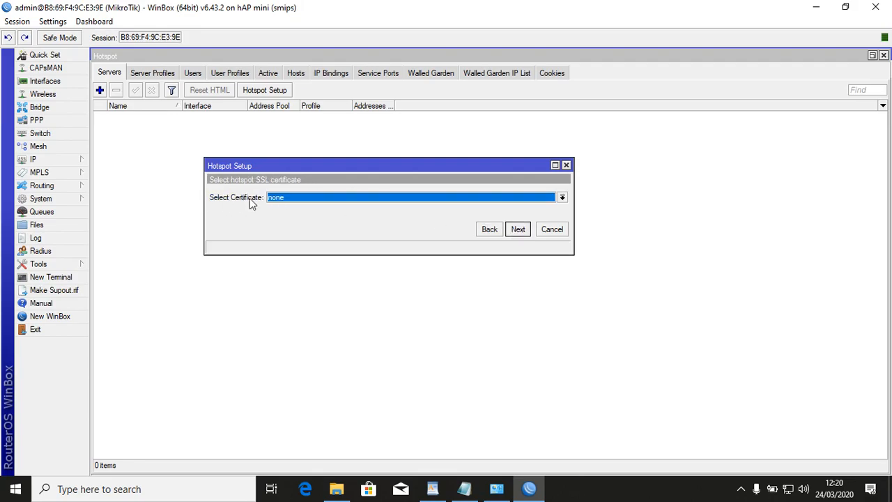
left_click(520, 230)
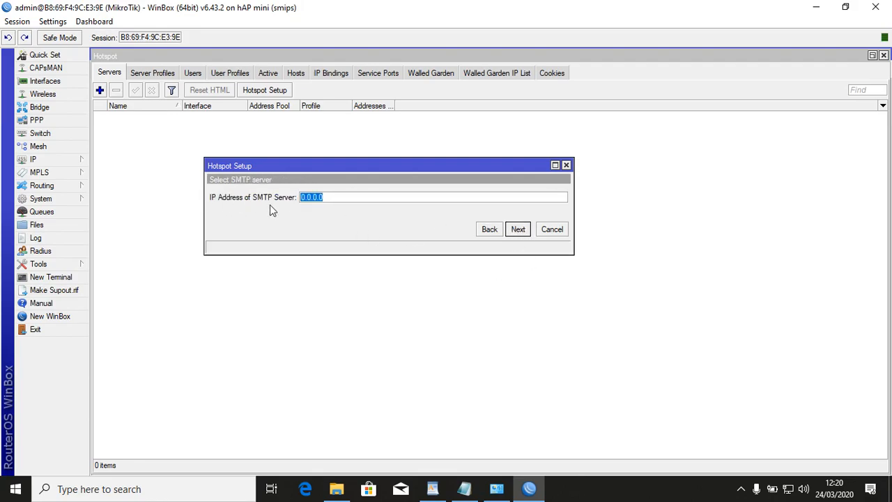
left_click(516, 230)
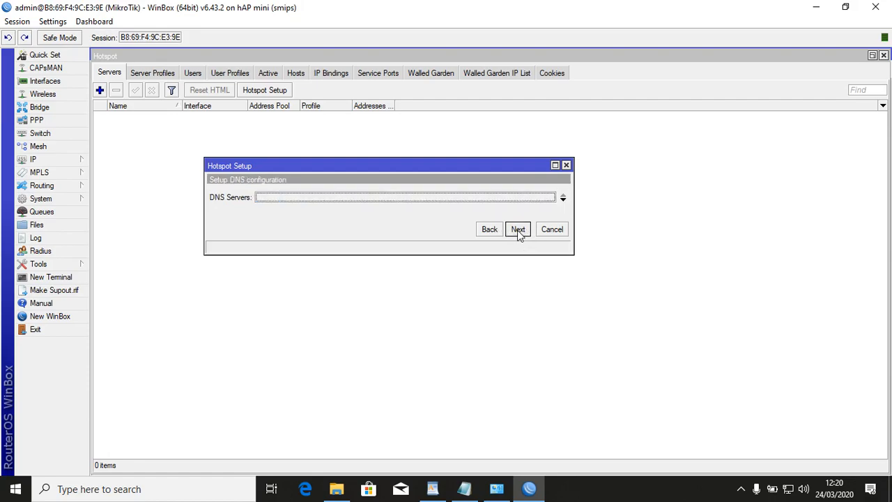
left_click(522, 232)
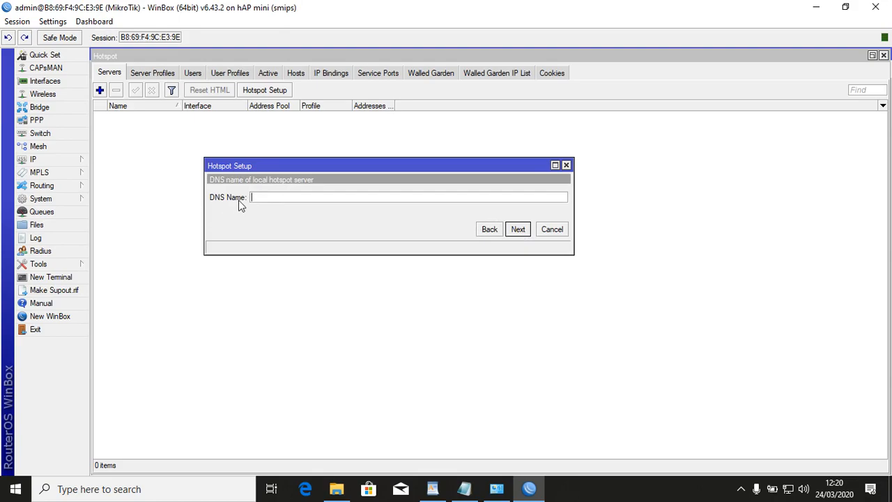
Copy sekolah.sch.id from WordPad and enter it as the hotspot DNS Name.
left_click(432, 488)
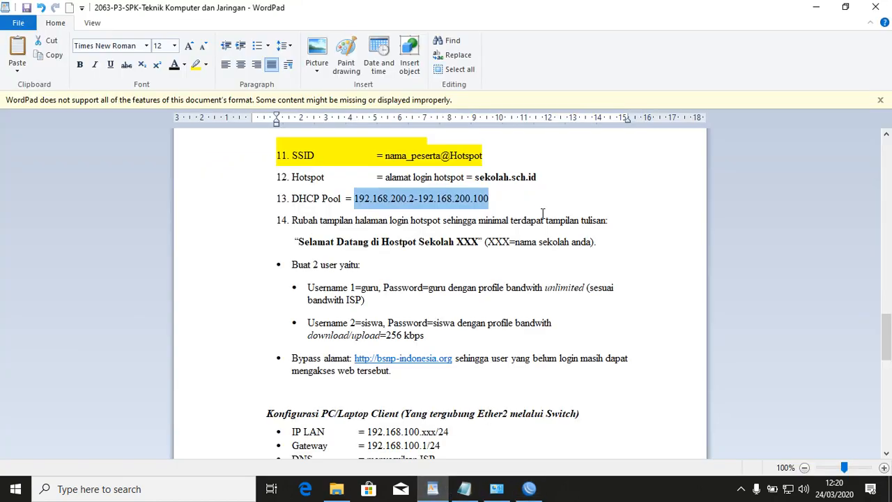
left_click_drag(548, 181, 490, 179)
right_click(486, 180)
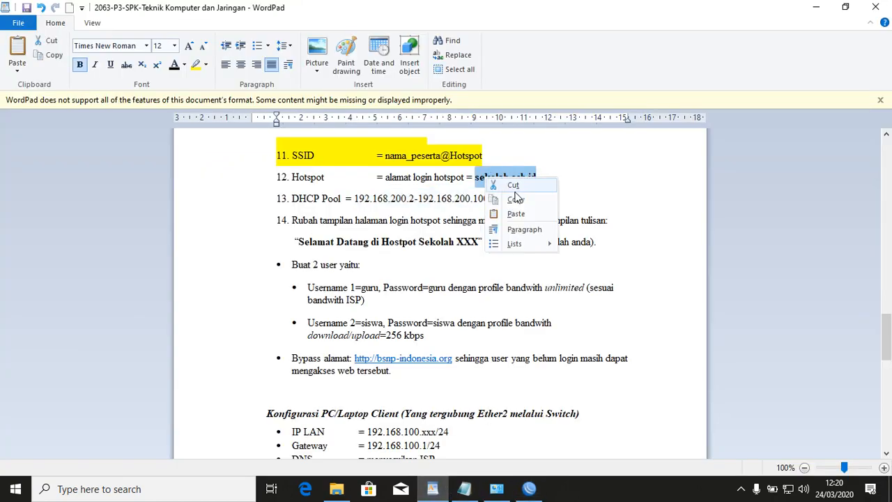
left_click(519, 202)
left_click(530, 488)
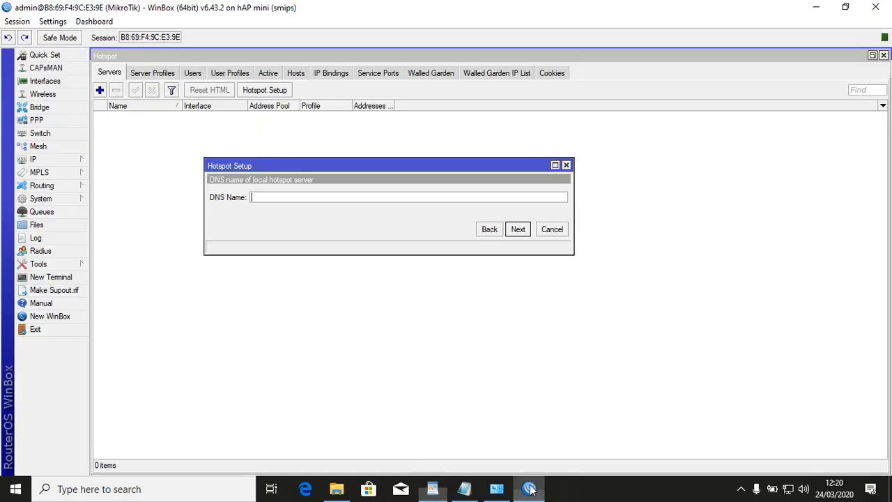
left_click(456, 198)
key("ctrl+v")
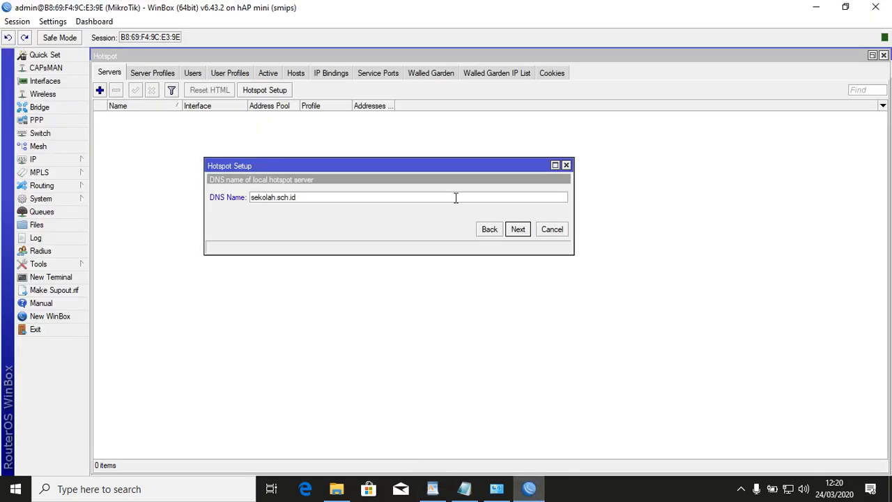
left_click(516, 230)
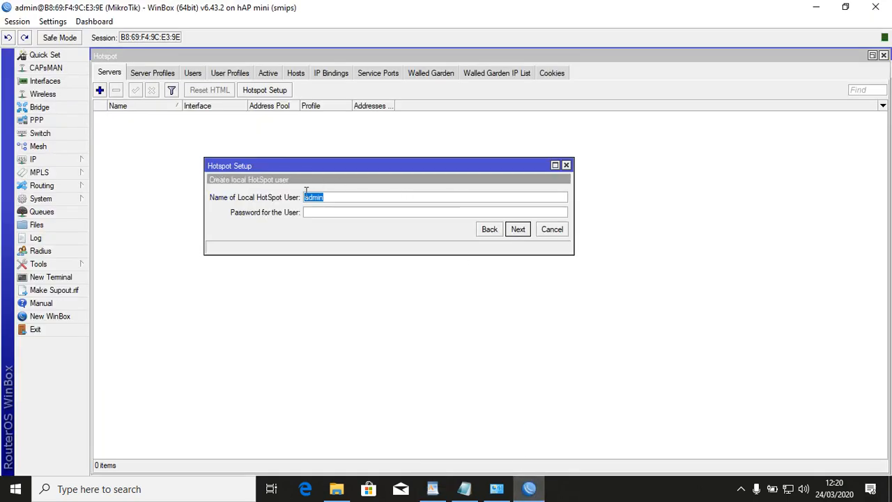
Enter the local hotspot user's password and finish the setup.
left_click(358, 212)
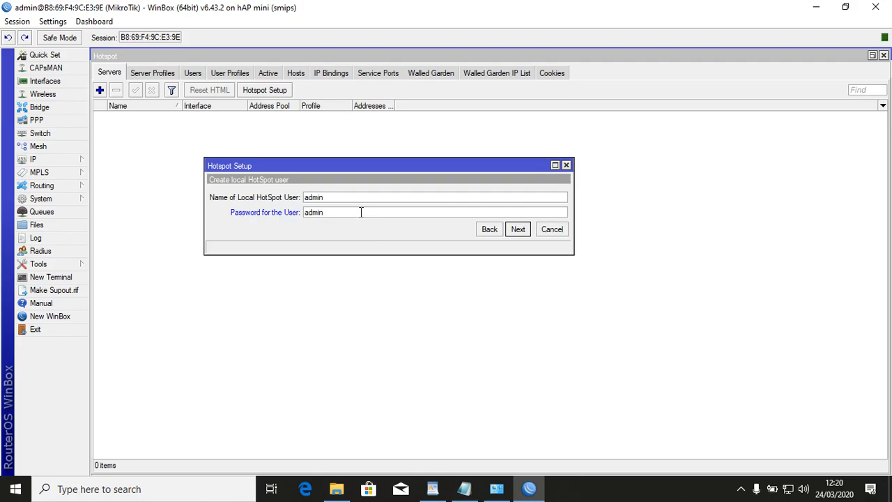
type("admin")
left_click(522, 229)
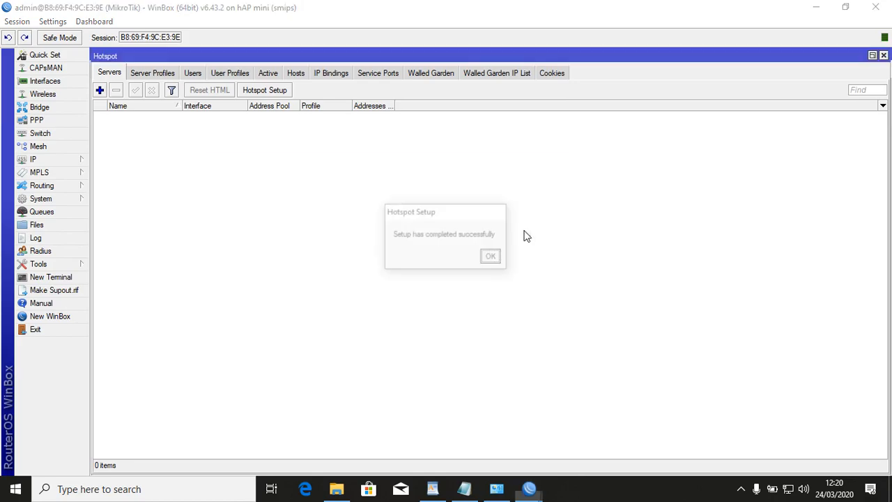
Dismiss the success message and highlight checklist lines 12 (Hotspot) and 13 (DHCP Pool) yellow.
left_click(494, 260)
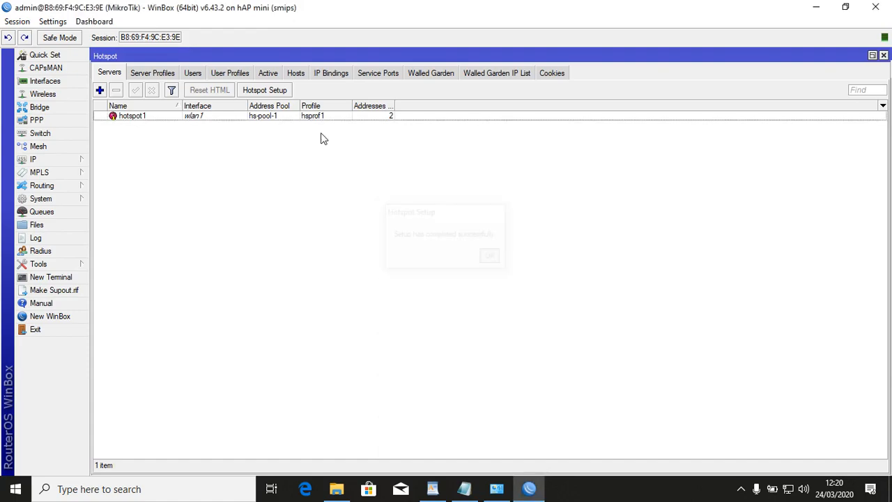
left_click(223, 118)
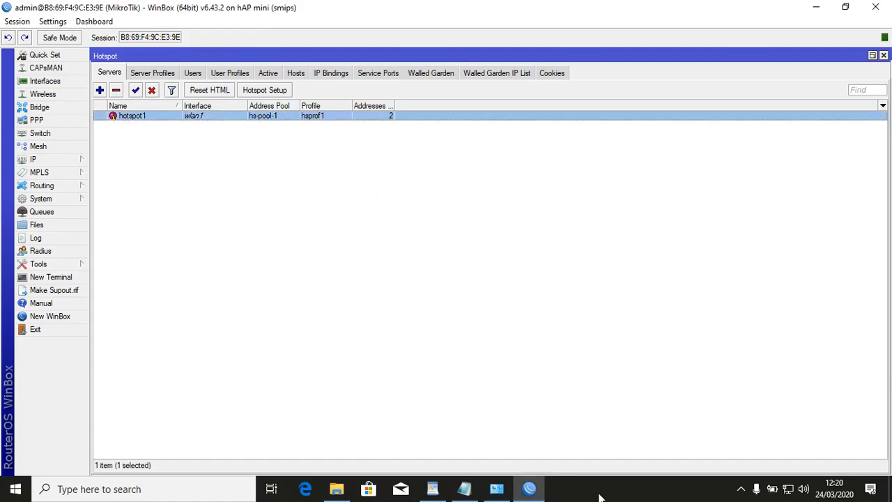
left_click(438, 490)
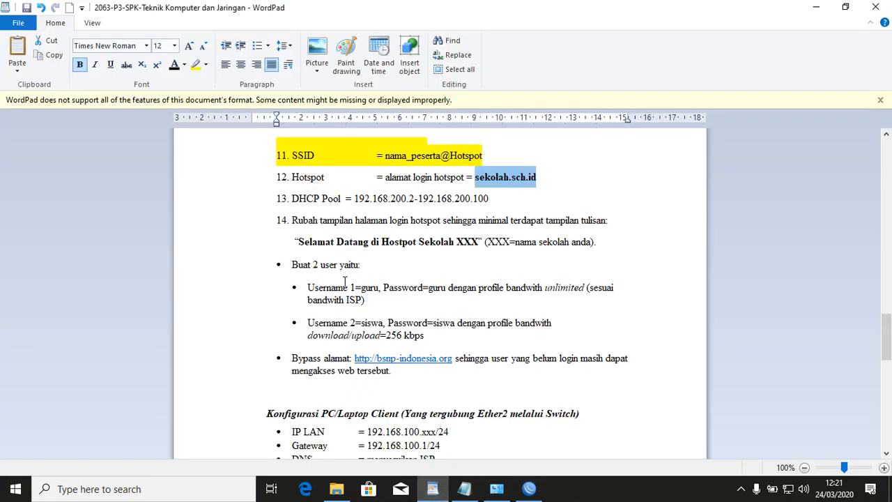
left_click(251, 183)
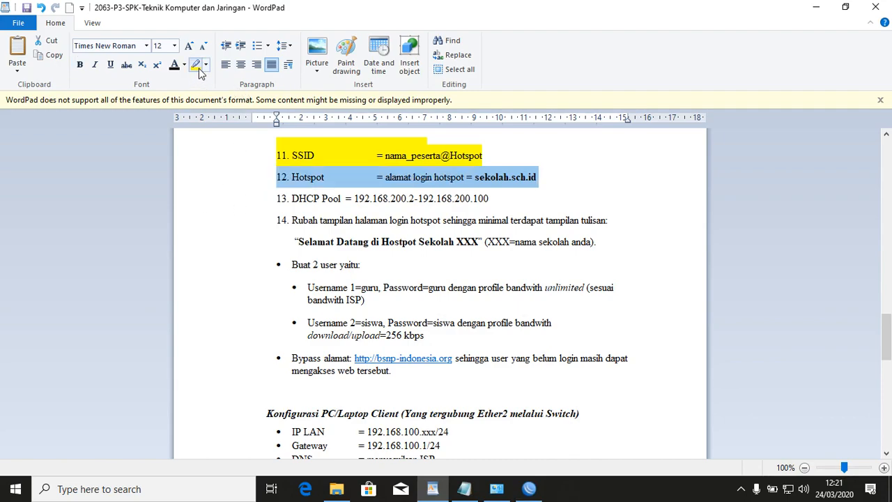
left_click(197, 65)
left_click(240, 203)
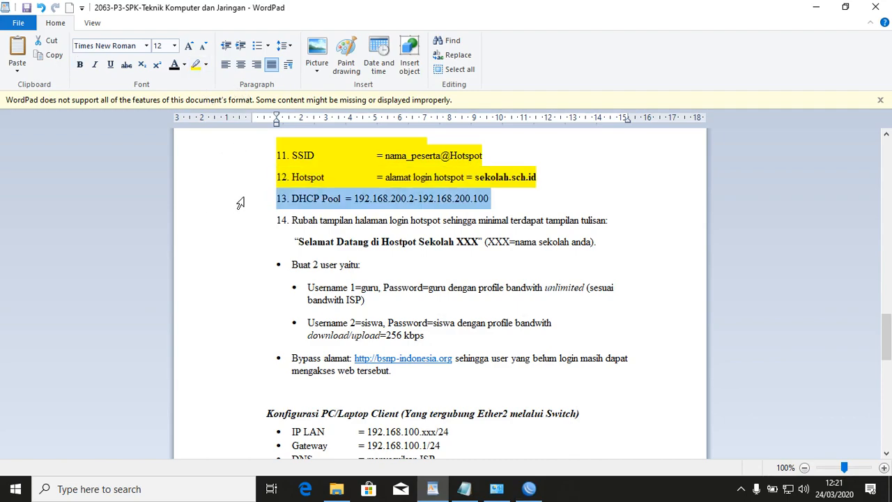
left_click(197, 65)
Copy the welcome text 'Selamat Datang di Hostpot Sekolah XXX' from item 14.
left_click_drag(265, 226, 265, 245)
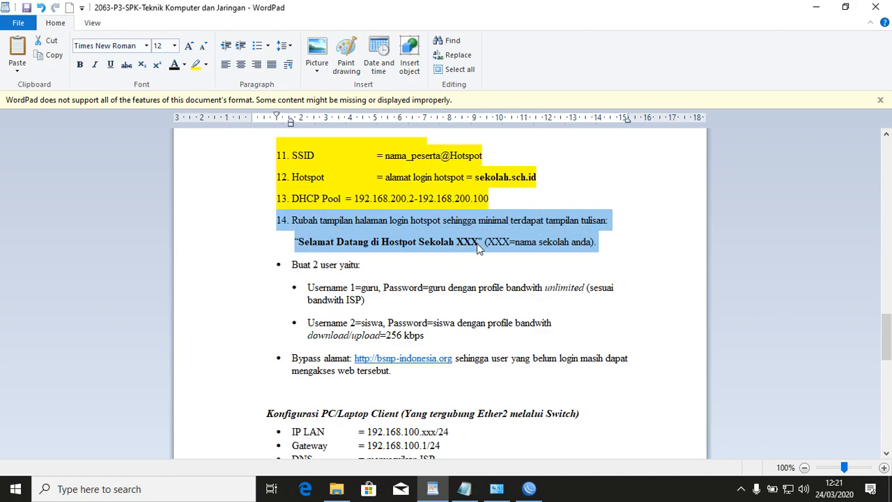
left_click(320, 242)
left_click_drag(300, 241, 480, 240)
right_click(473, 244)
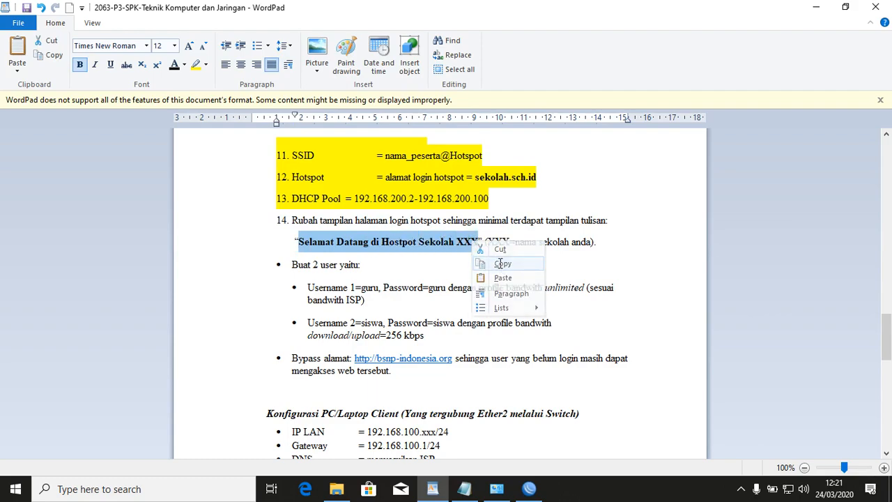
left_click(498, 265)
left_click(529, 491)
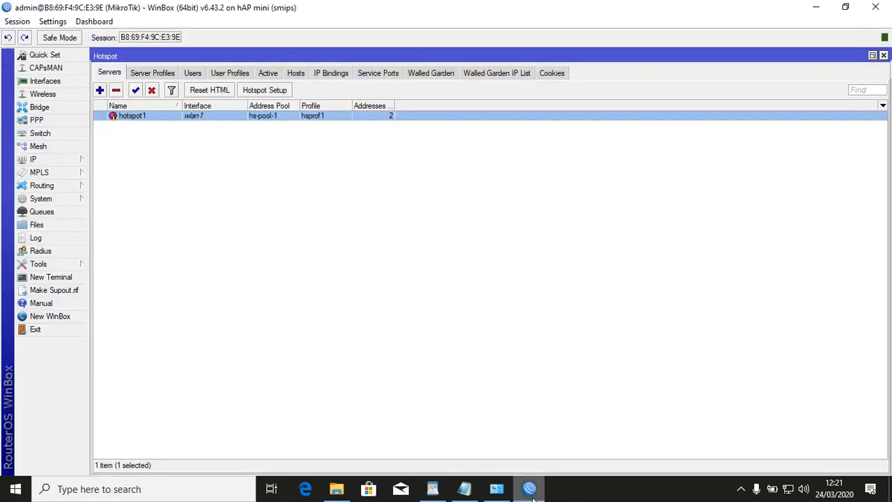
Drag hotspot/login.html from WinBox's File List onto the desktop, replacing the older login.html.
left_click(37, 226)
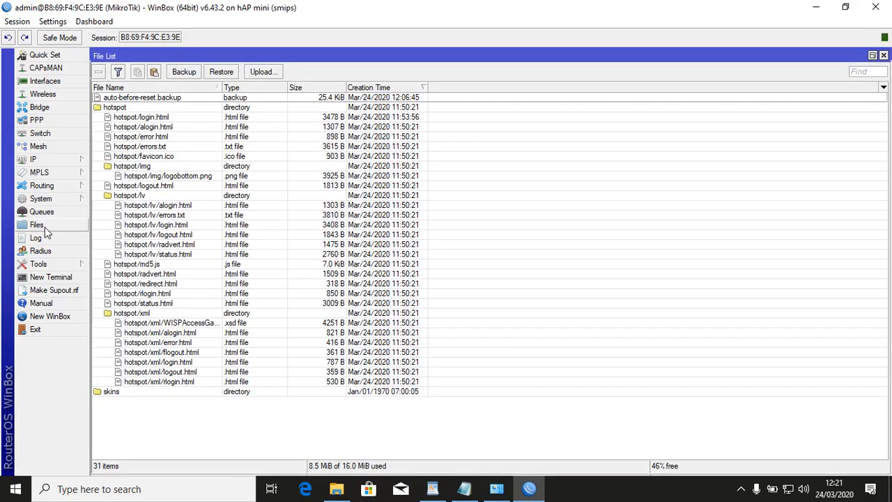
left_click(160, 122)
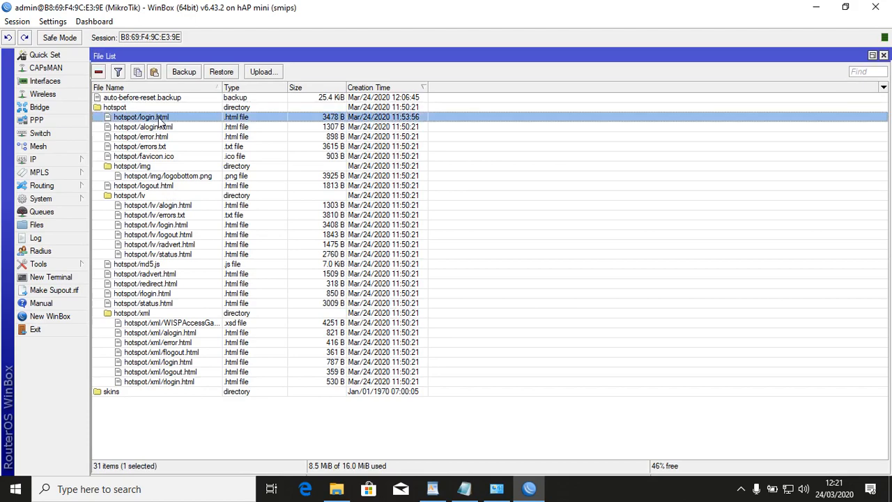
left_click_drag(708, 6, 291, 96)
left_click(815, 7)
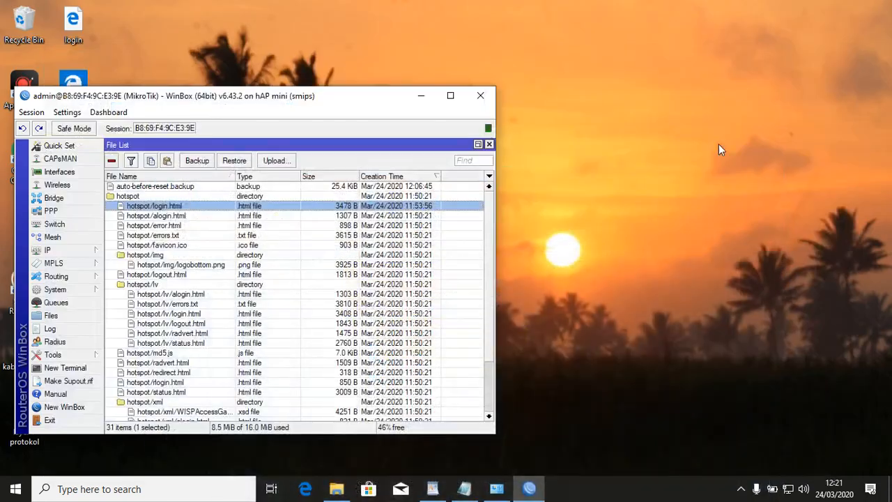
left_click_drag(195, 210, 704, 225)
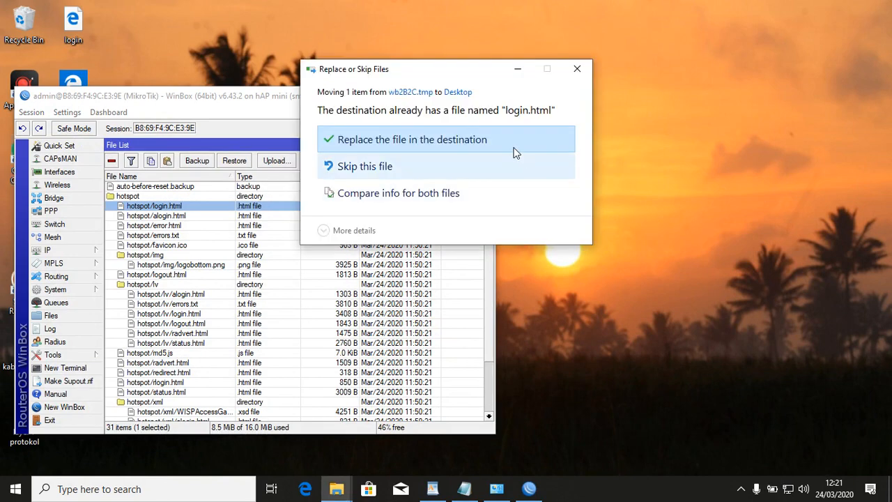
left_click(508, 138)
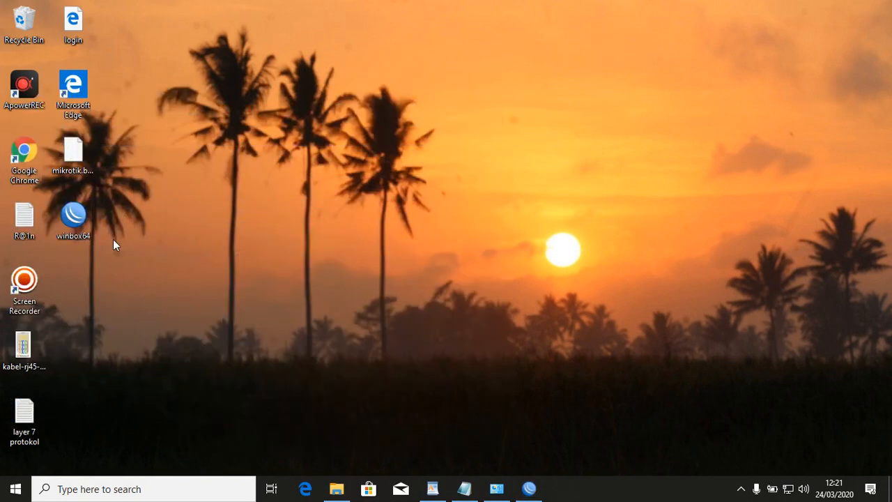
Move the login file icon to mid-desktop, restore WinBox, and open the icon's context menu.
left_click_drag(77, 34, 502, 110)
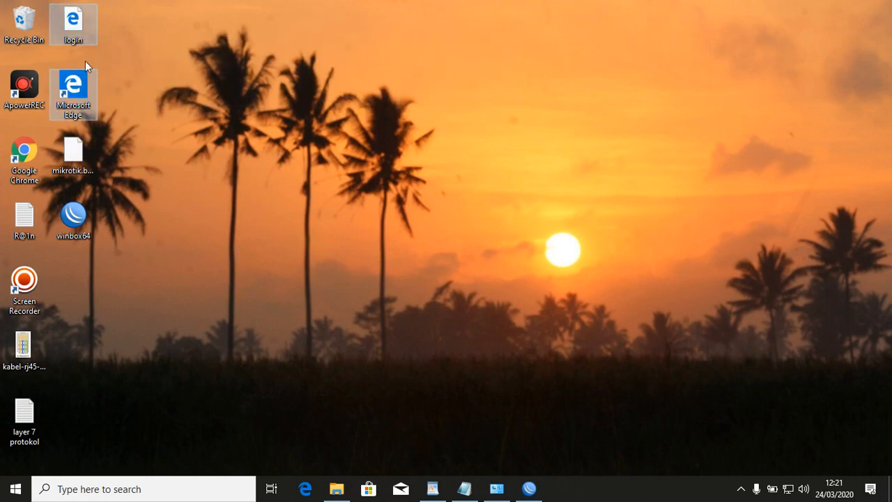
left_click(73, 35)
left_click_drag(73, 35, 584, 117)
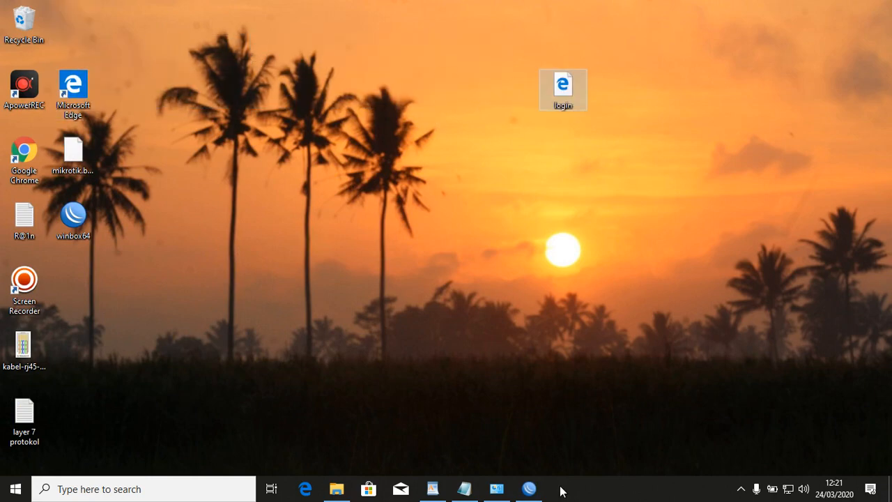
left_click(529, 488)
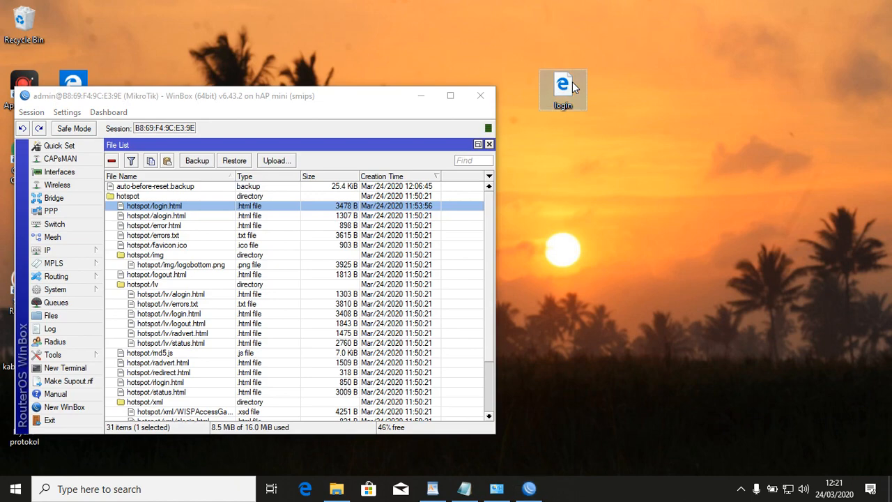
right_click(573, 82)
Open login.html in Google Chrome, select the 'SELAMAT DATANG DI SMKAL LATHIFI' heading, then close Chrome.
mouse_move(640, 135)
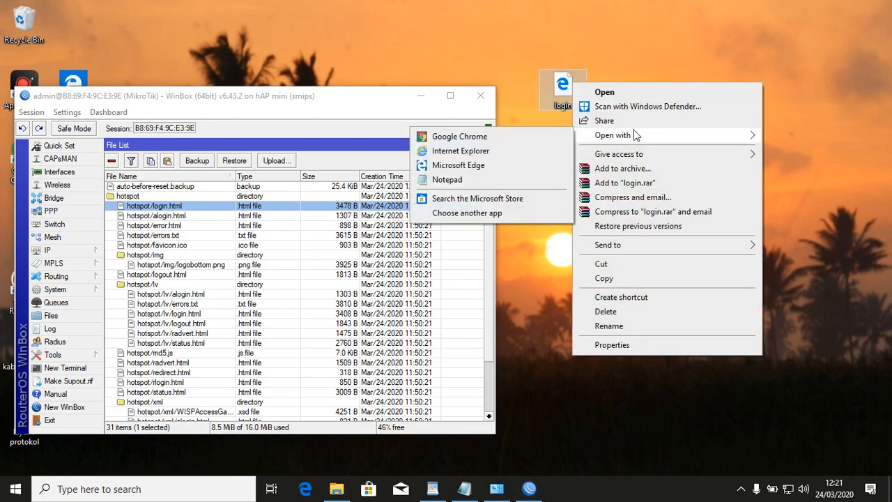
left_click(552, 138)
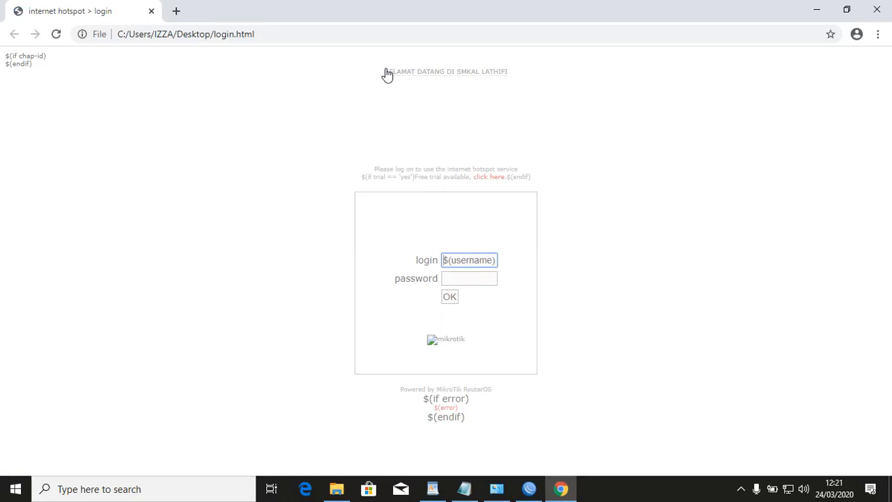
left_click_drag(367, 74, 514, 76)
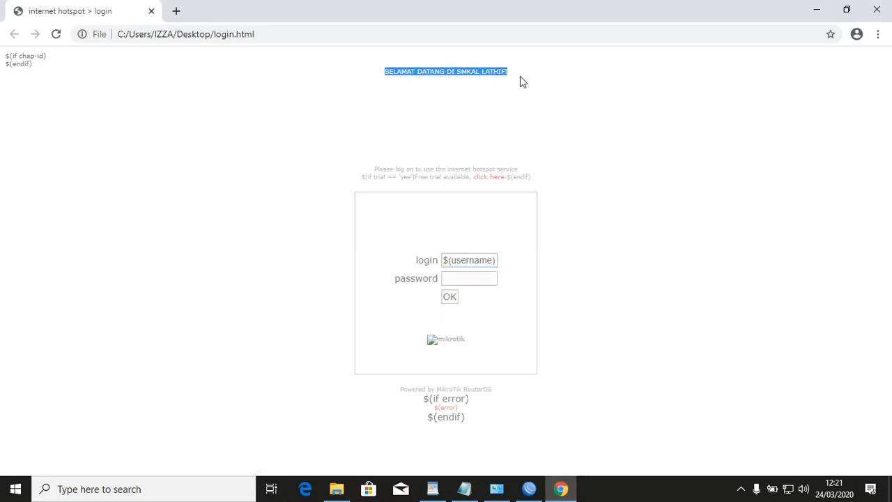
left_click(877, 9)
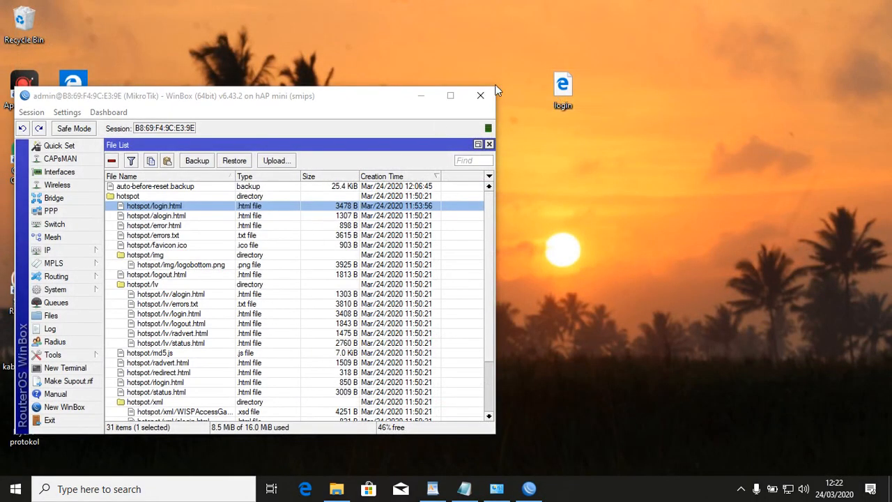
Reset hotspot1's HTML pages to defaults via IP > Hotspot > Reset HTML.
left_click(454, 96)
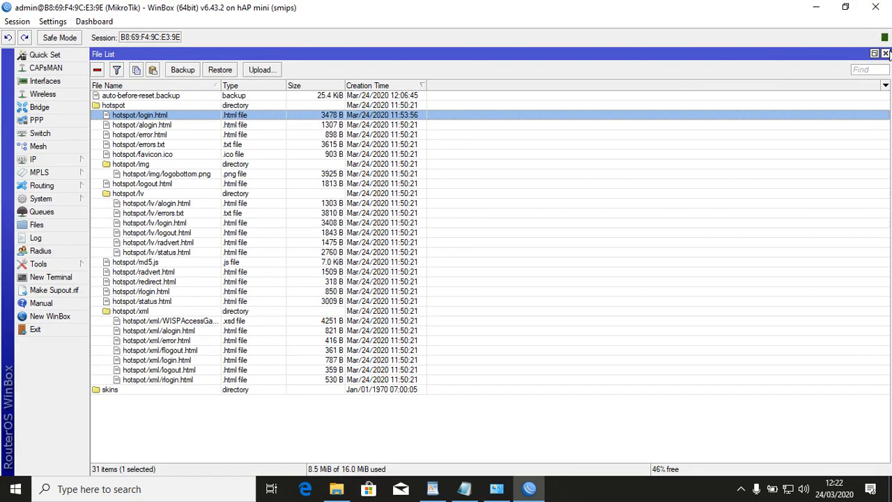
left_click(885, 54)
left_click(141, 143)
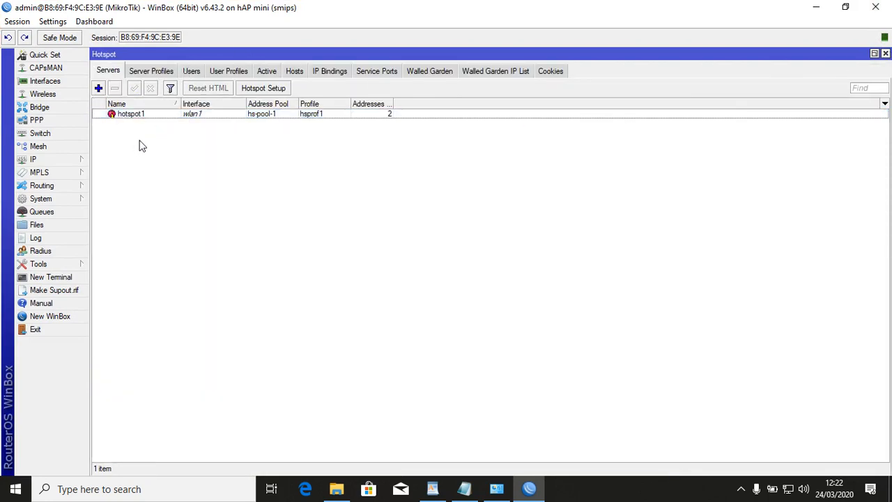
left_click(885, 53)
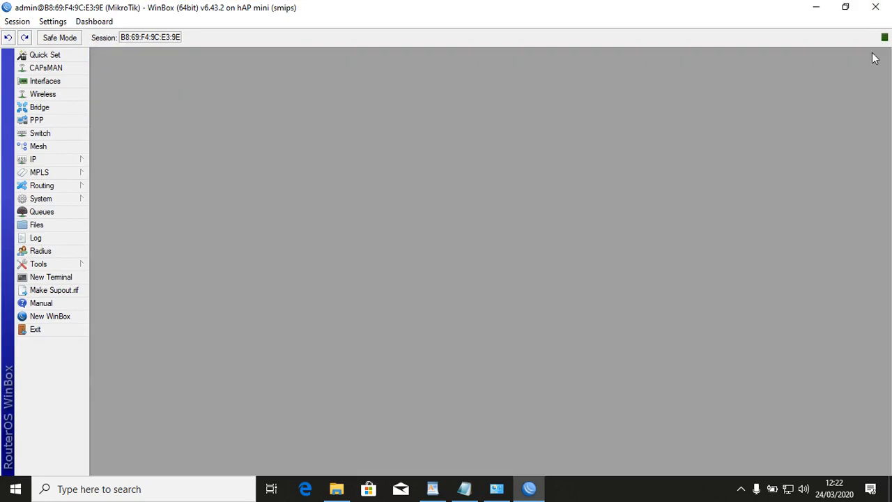
left_click(41, 159)
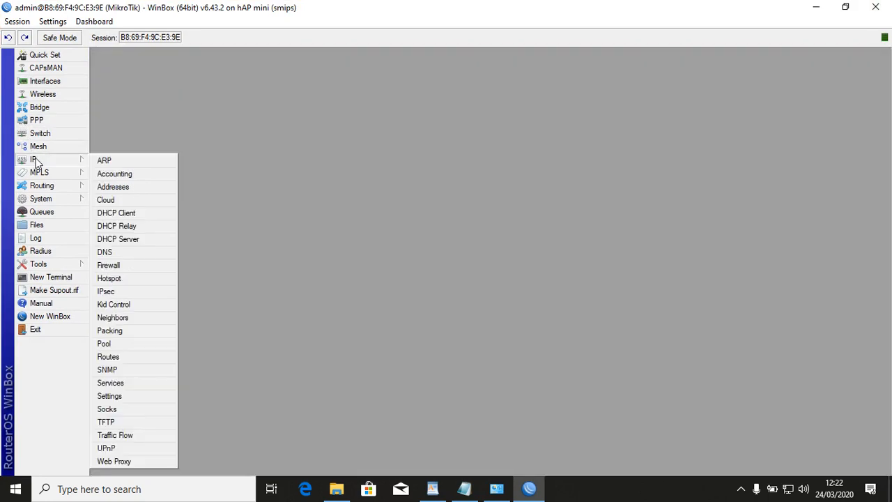
left_click(122, 279)
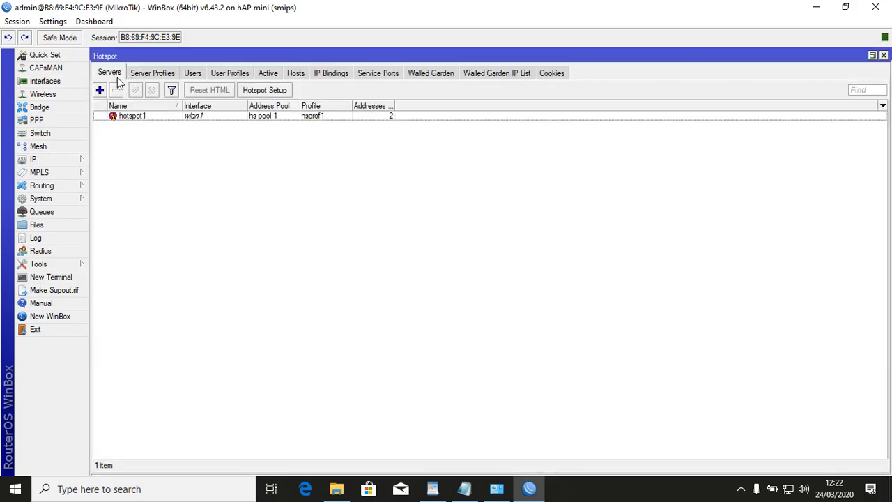
left_click(155, 115)
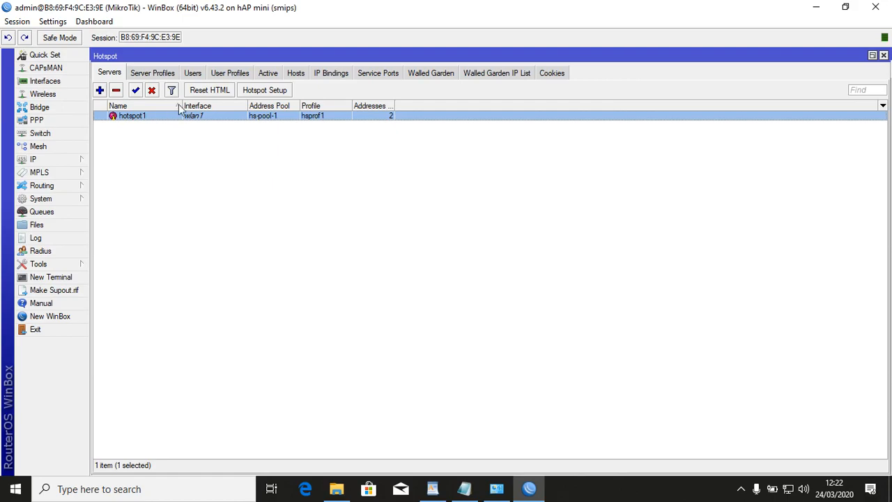
left_click(219, 92)
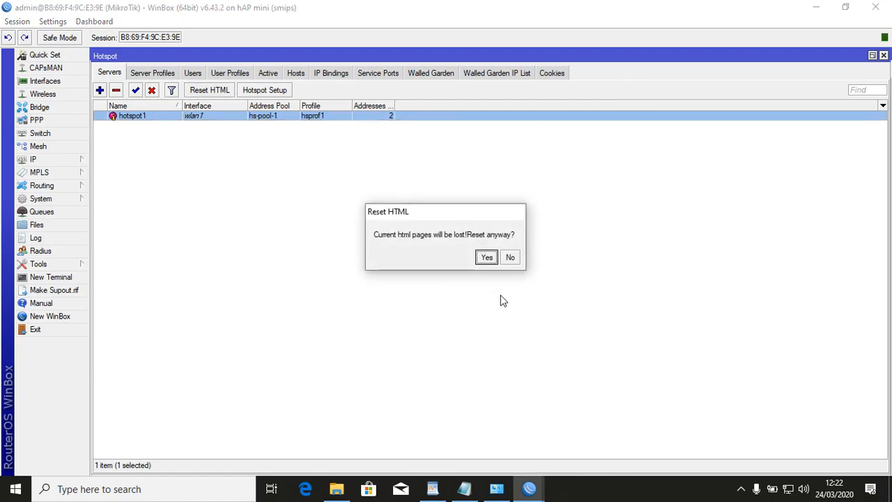
left_click(486, 258)
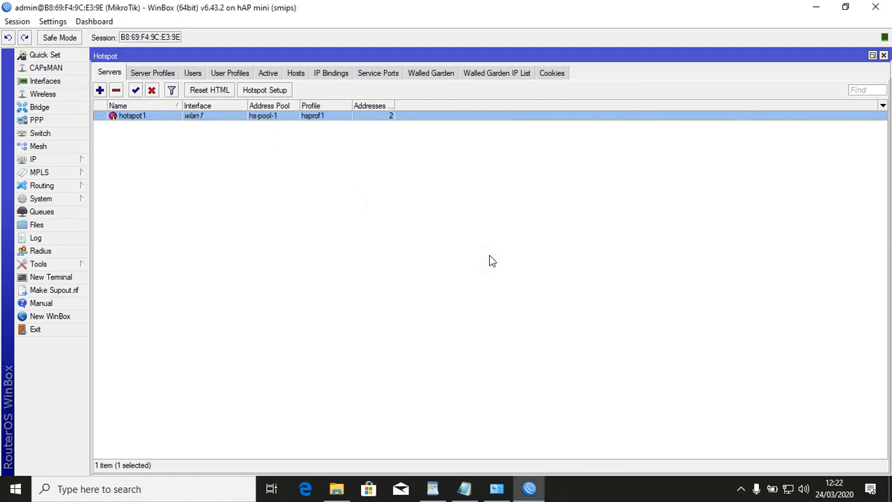
Snap WinBox left and copy the fresh hotspot/login.html from Files onto the desktop.
left_click(58, 228)
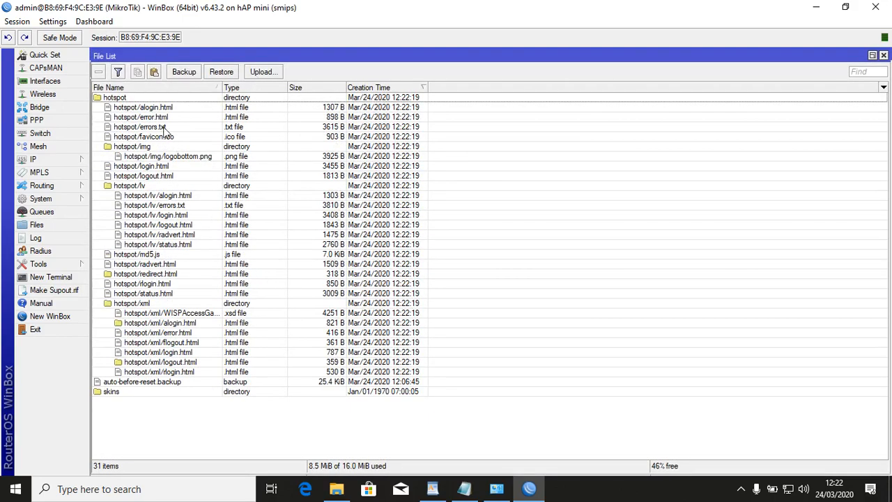
left_click_drag(751, 10, 4, 141)
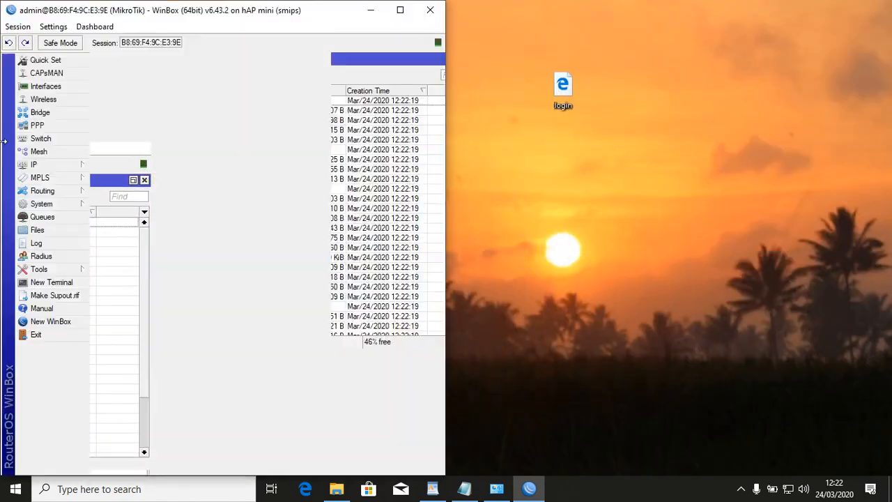
left_click(565, 101)
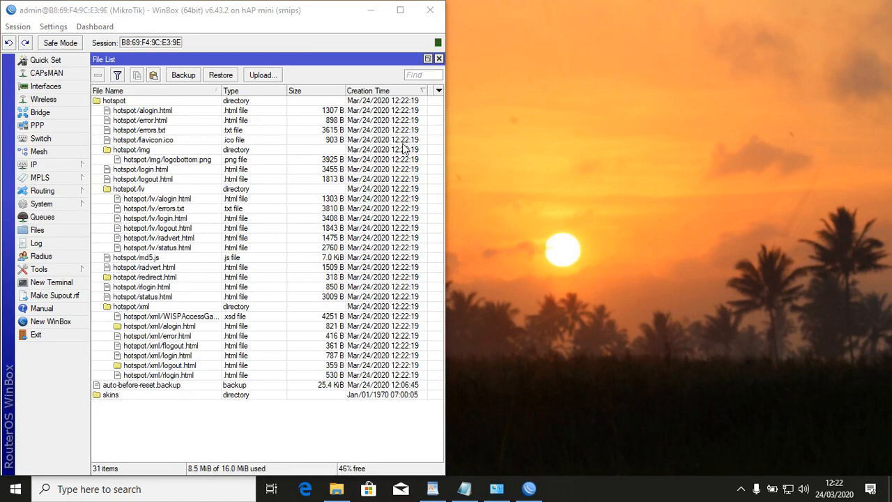
left_click(150, 171)
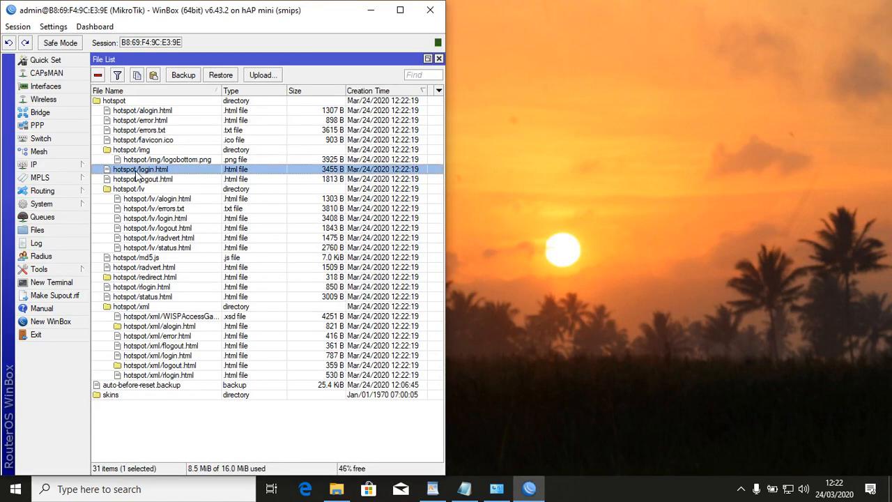
left_click_drag(133, 174, 535, 160)
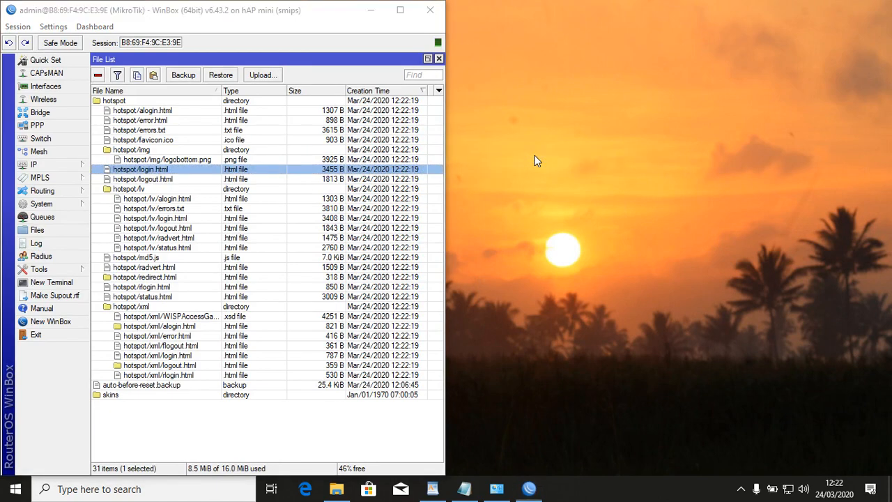
right_click(564, 80)
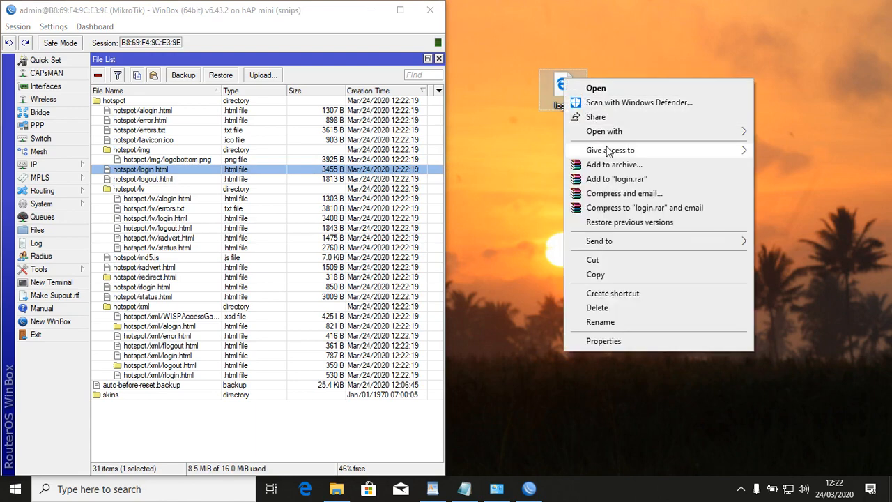
Open the desktop login.html in Google Chrome, showing MikroTik's default login page.
mouse_move(609, 138)
left_click(518, 132)
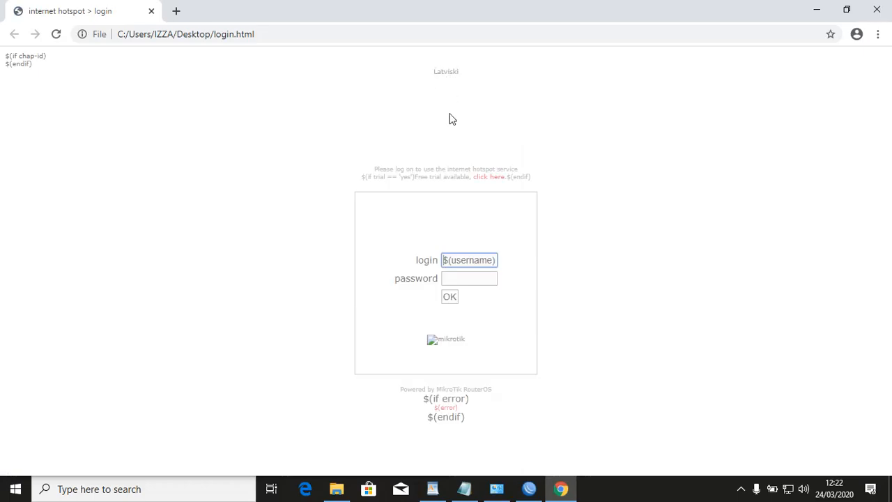
left_click(878, 34)
left_click(693, 106)
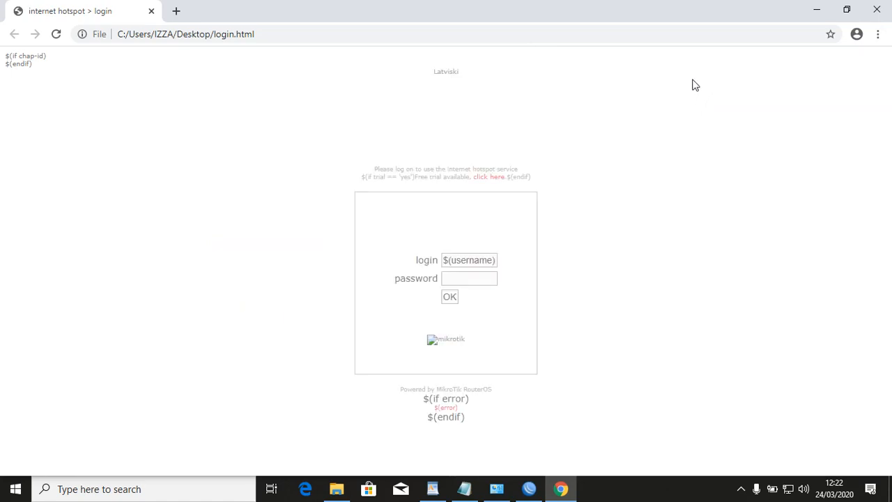
Open Chrome DevTools and inspect the Latviski link on the login page.
key("F12")
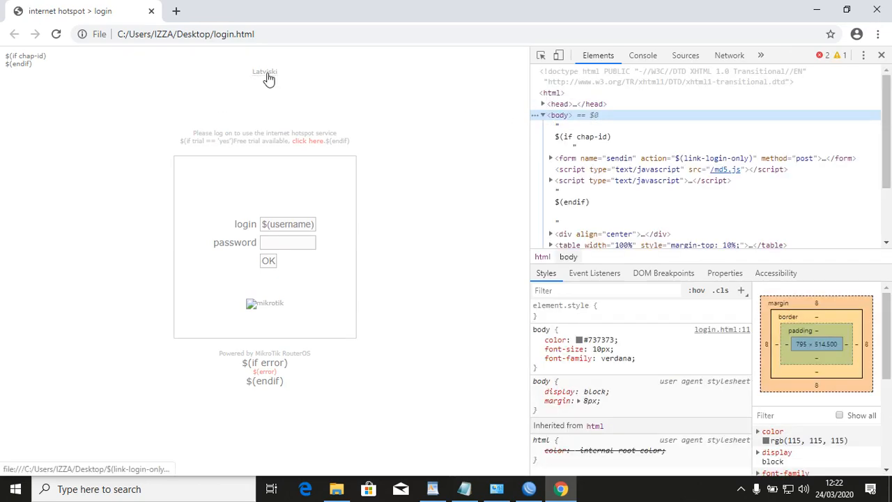
left_click(542, 57)
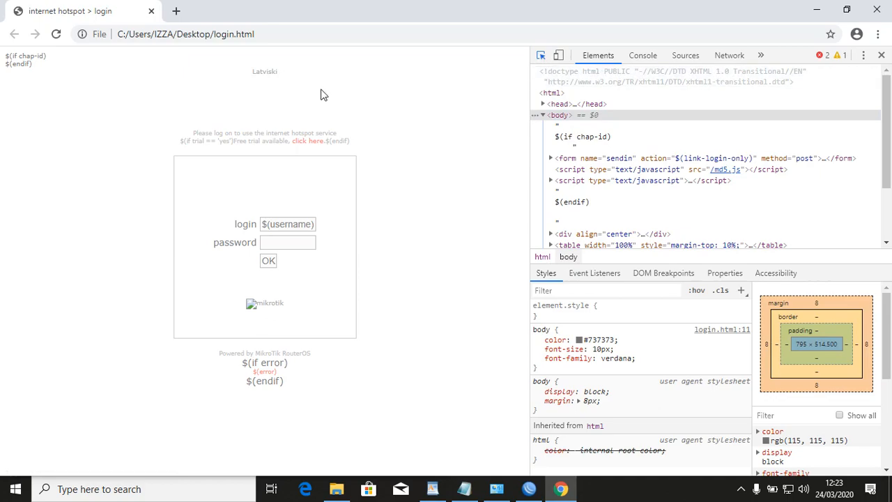
left_click(263, 75)
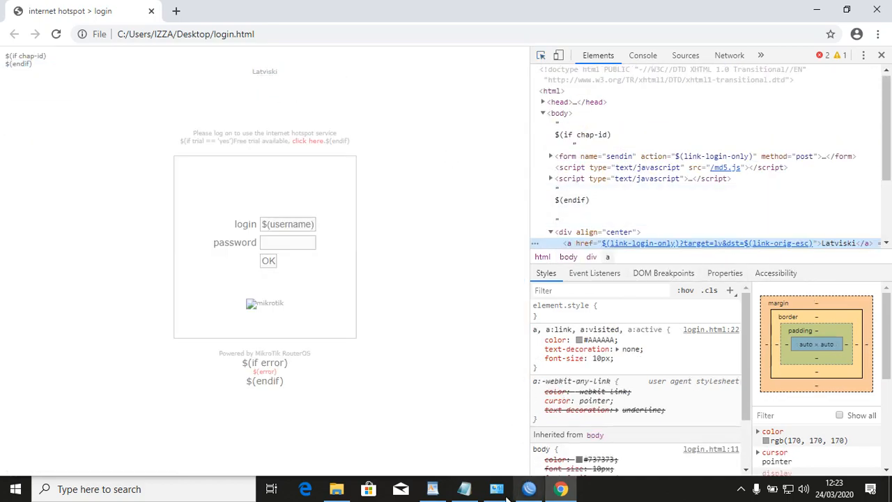
Replace the Latviski link text with the WordPad welcome sentence, swapping XXX for SMKS AL LATHIFI.
left_click(425, 492)
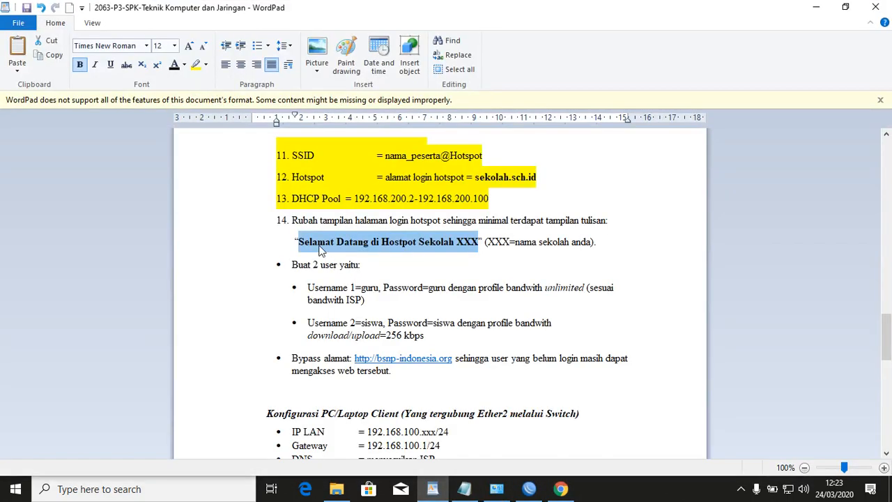
right_click(324, 242)
left_click(363, 262)
left_click(559, 488)
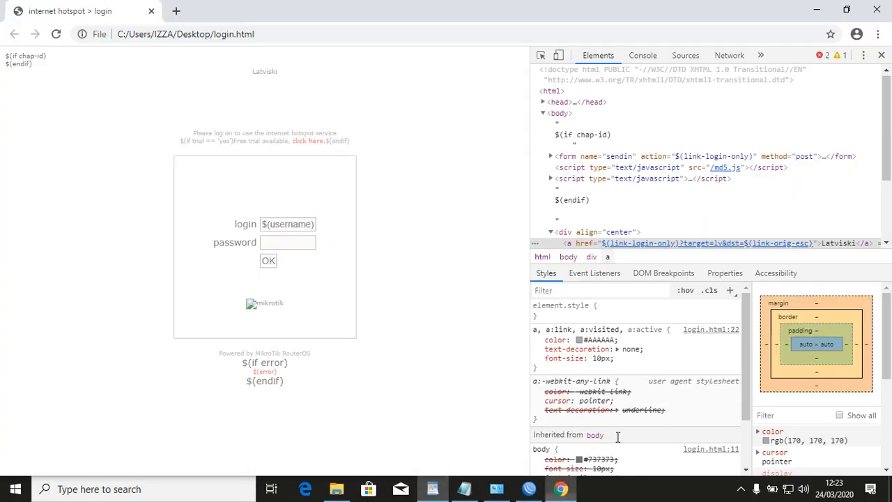
double_click(825, 245)
key("ctrl+v")
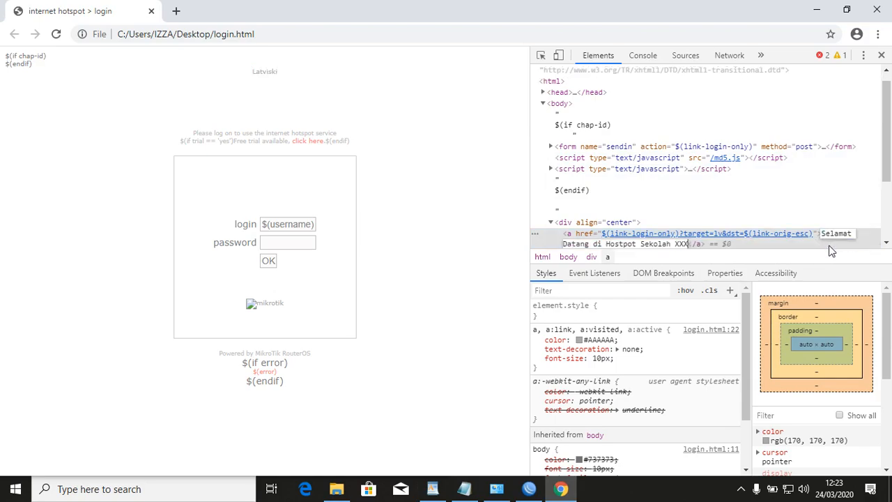
key("BackSpace")
key("BackSpace")
key("BackSpace")
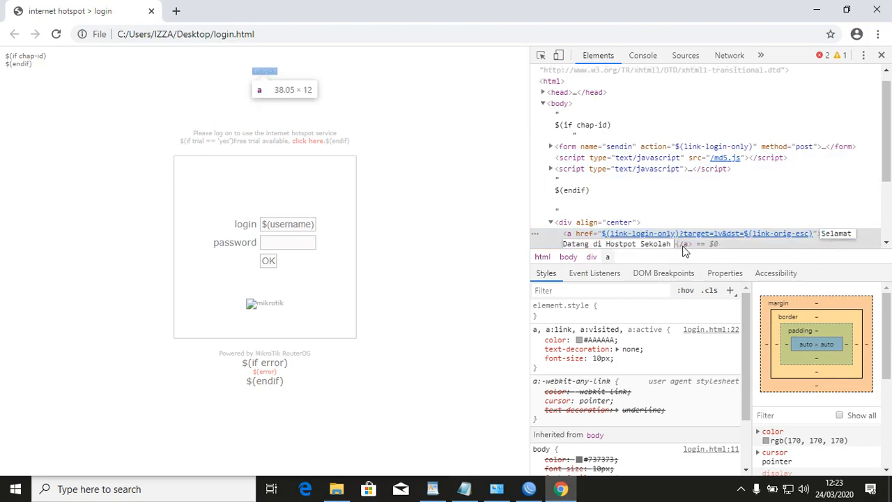
type("SMKS AL LATHIFI")
key("Return")
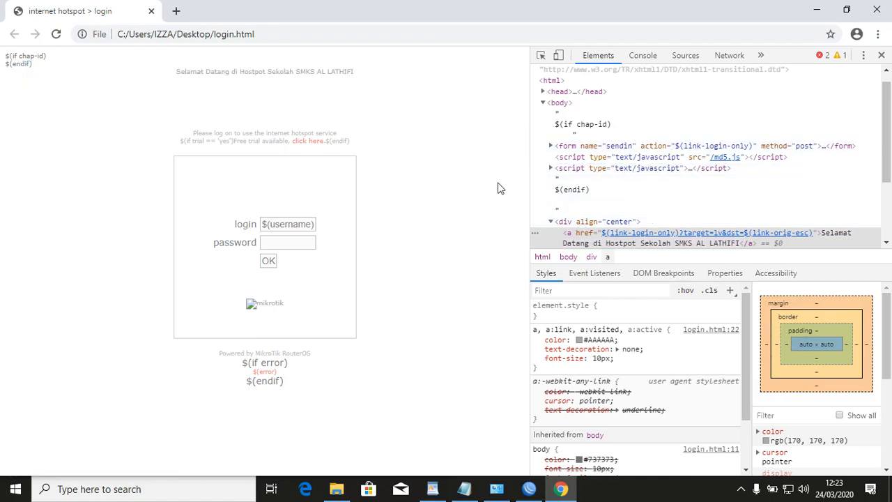
Save the edited page over the Desktop login.html and close Chrome.
key("ctrl+s")
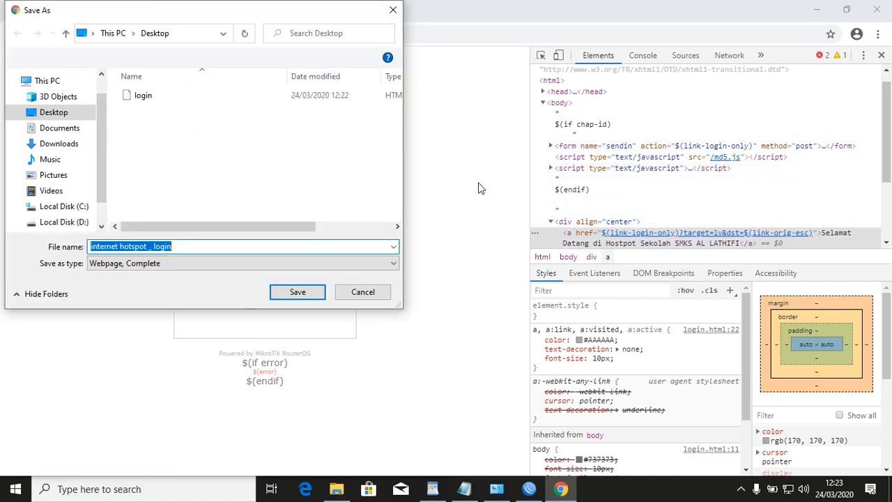
left_click(128, 97)
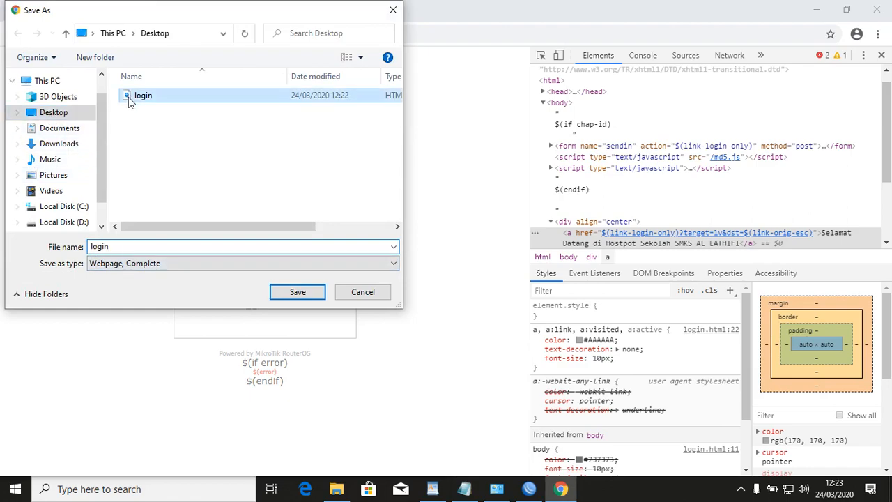
left_click(312, 295)
left_click(489, 251)
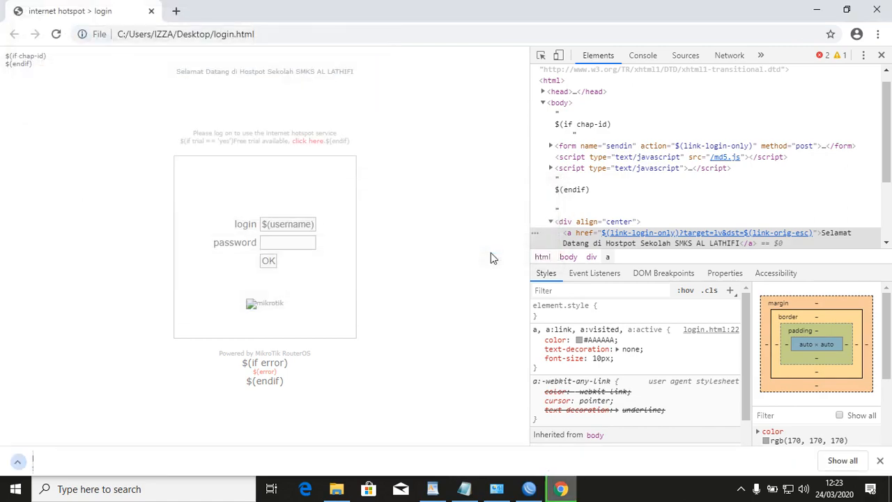
left_click(888, 5)
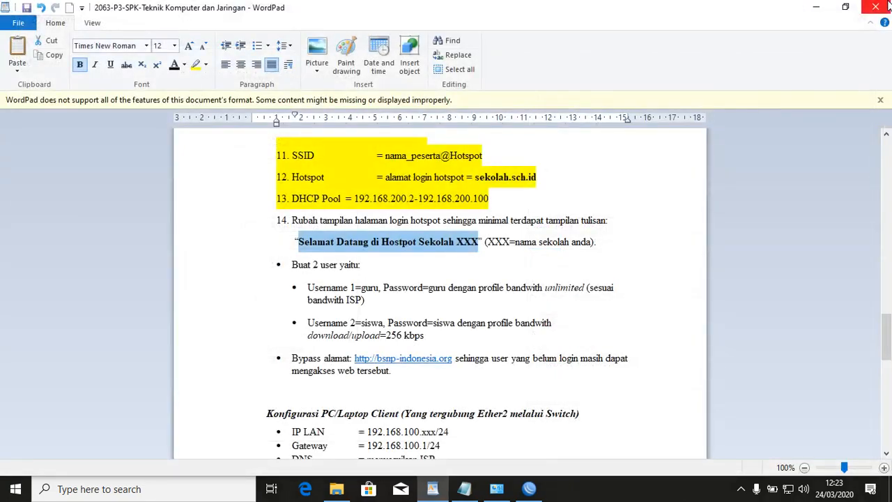
Preview the edited desktop login.html in Google Chrome.
left_click(817, 7)
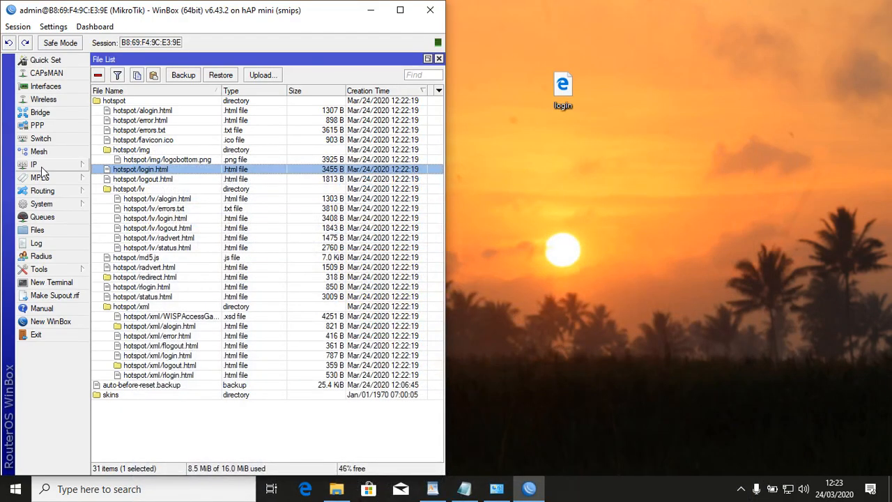
left_click(218, 424)
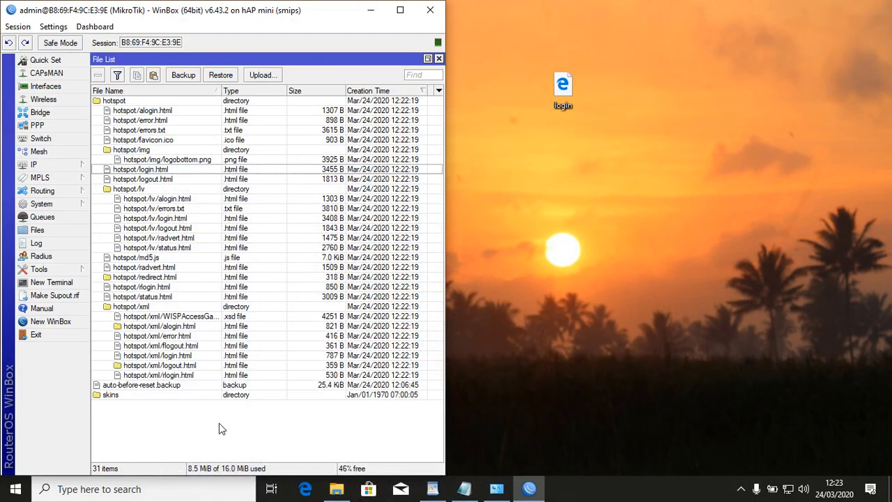
left_click_drag(576, 84, 718, 83)
right_click(700, 101)
mouse_move(742, 175)
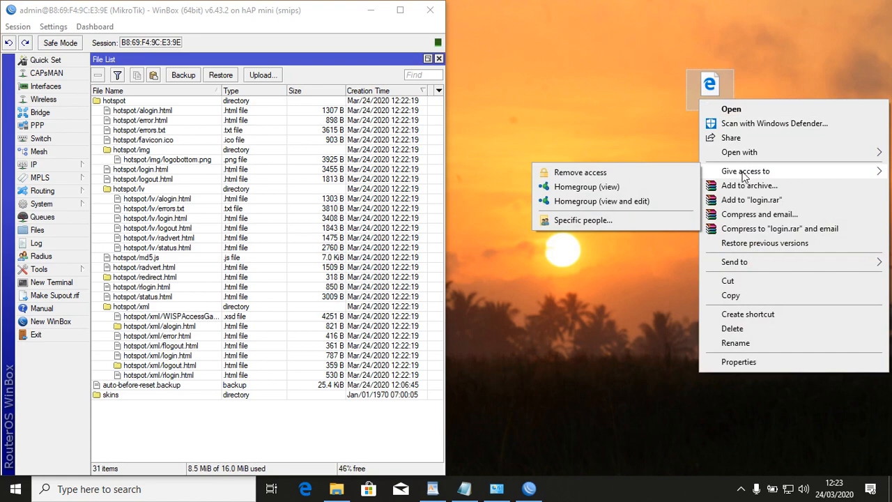
mouse_move(747, 154)
left_click(641, 153)
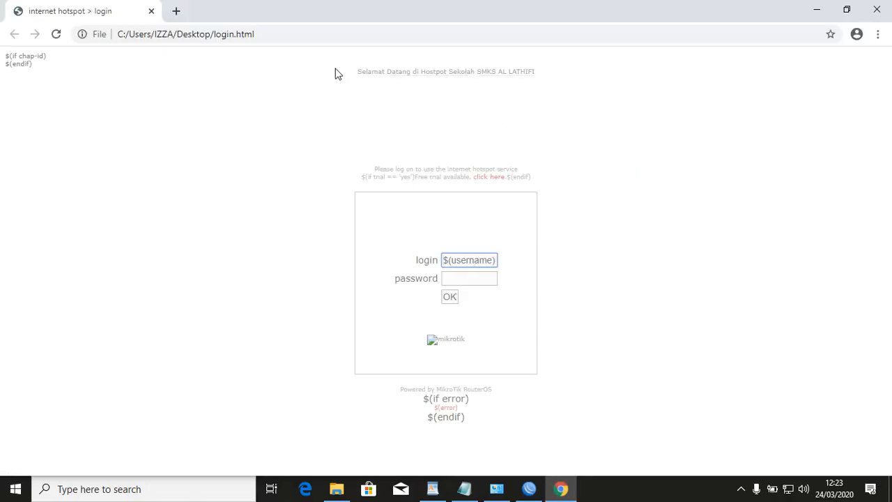
left_click_drag(337, 74, 607, 81)
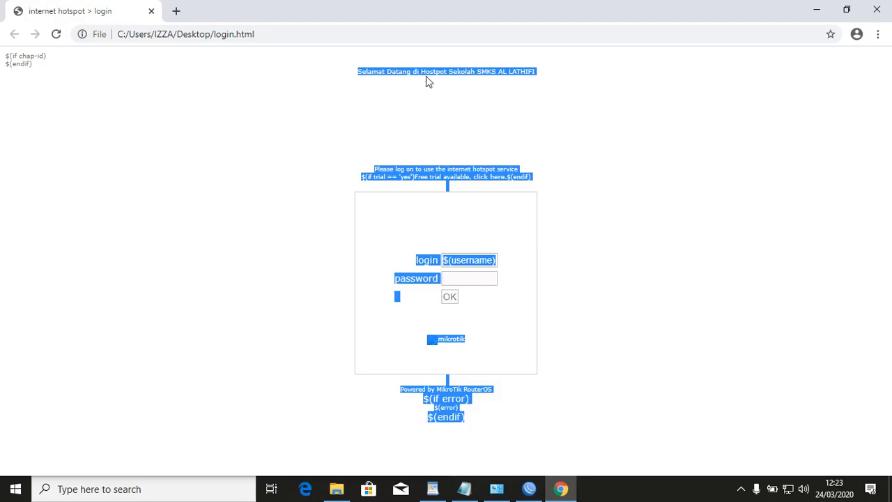
left_click(877, 7)
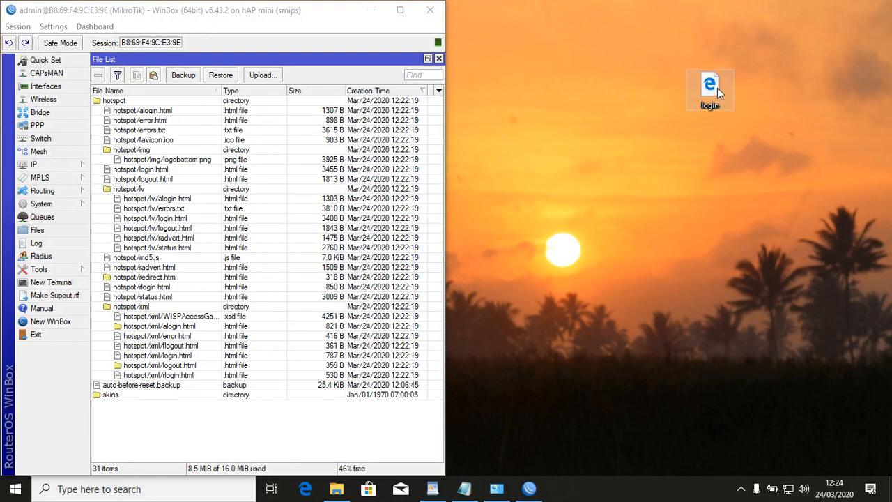
Upload login.html to the router, delete the old hotspot/login.html, and move the new one into hotspot.
left_click_drag(604, 222, 322, 430)
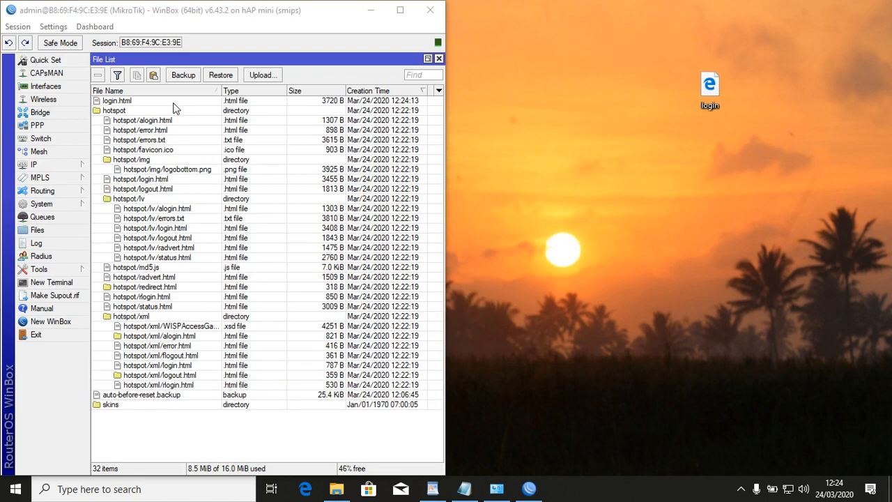
left_click(173, 102)
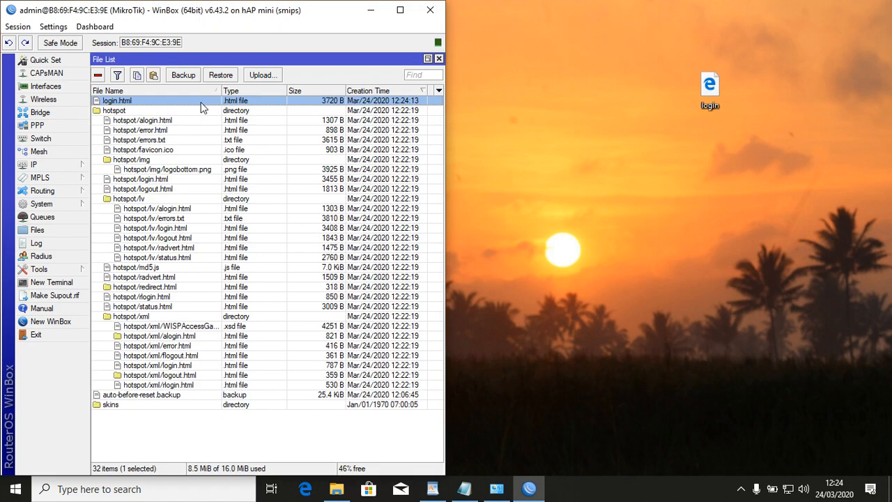
left_click(147, 180)
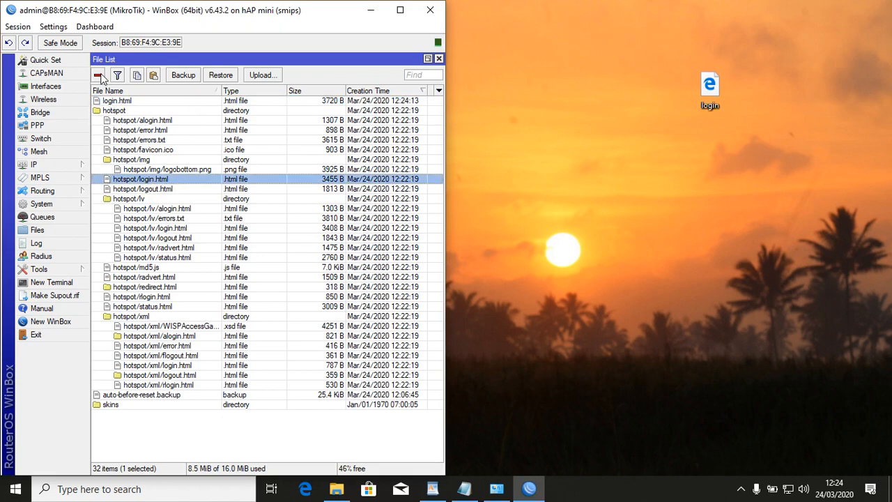
left_click(99, 75)
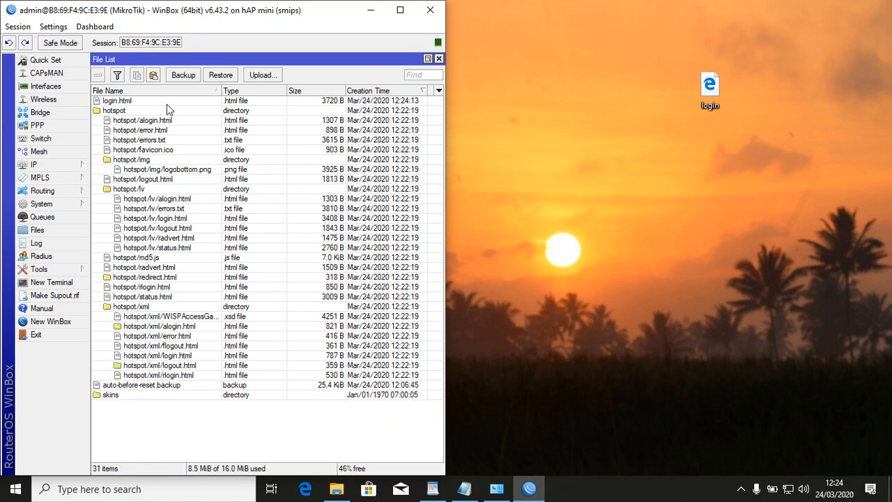
mouse_move(126, 101)
left_mouse_down()
mouse_move(104, 124)
mouse_move(131, 118)
mouse_move(131, 159)
mouse_move(131, 119)
left_mouse_up()
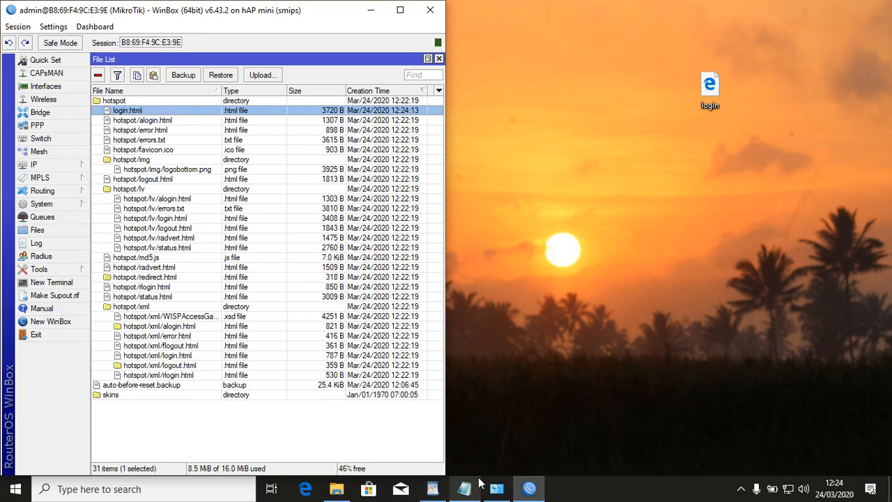
mouse_move(480, 482)
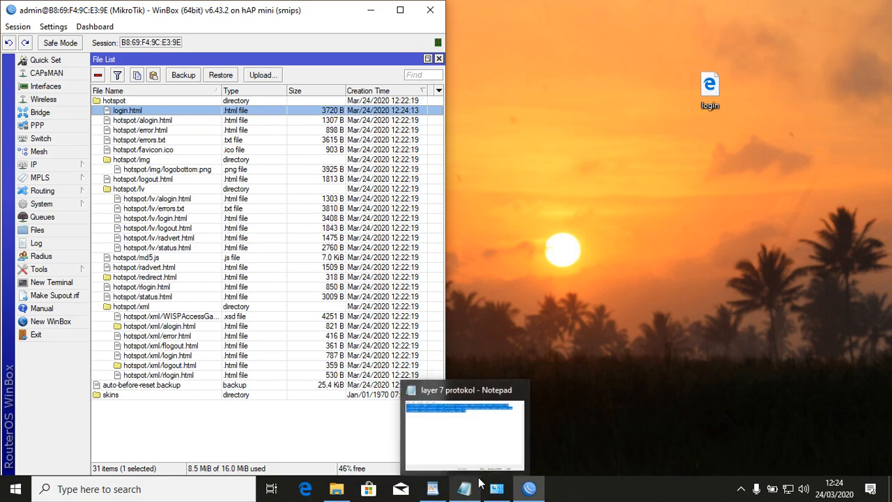
Connect the PC to the fulan@Hotspot Wi-Fi network.
left_click(788, 492)
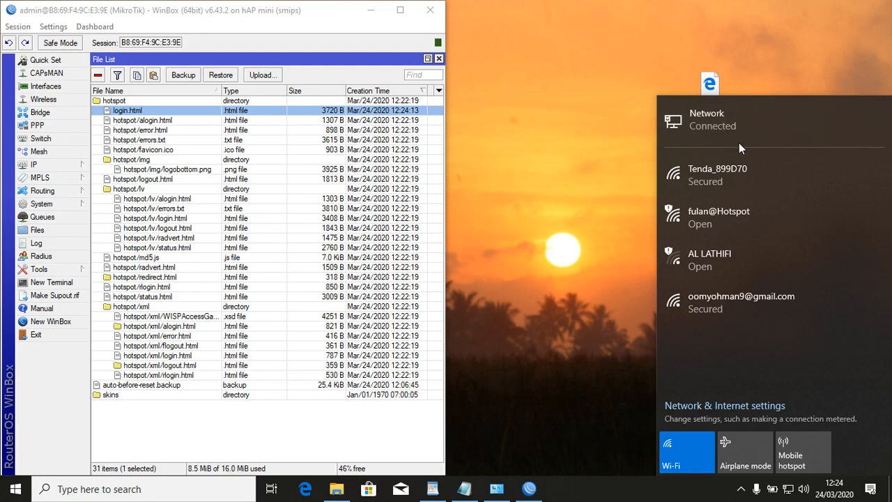
left_click(743, 170)
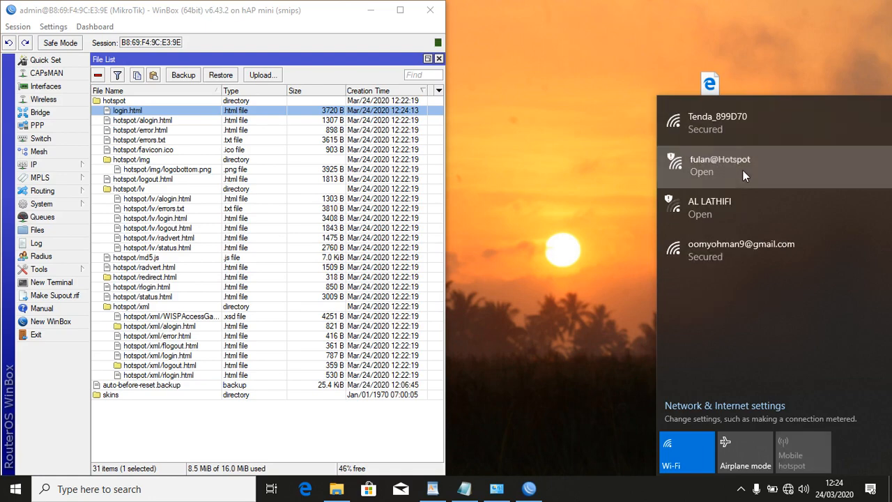
left_click(835, 256)
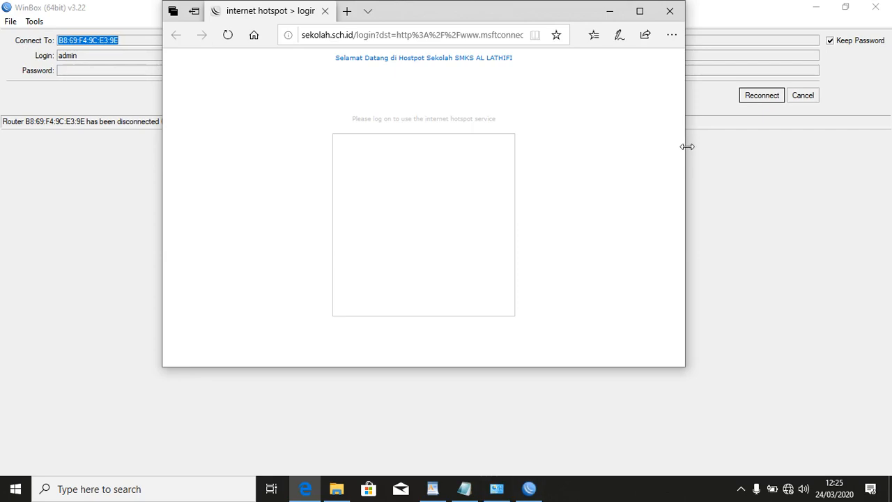
Check the SMKS AL LATHIFI login page in Edge, close it, and reconnect WinBox.
left_click(741, 488)
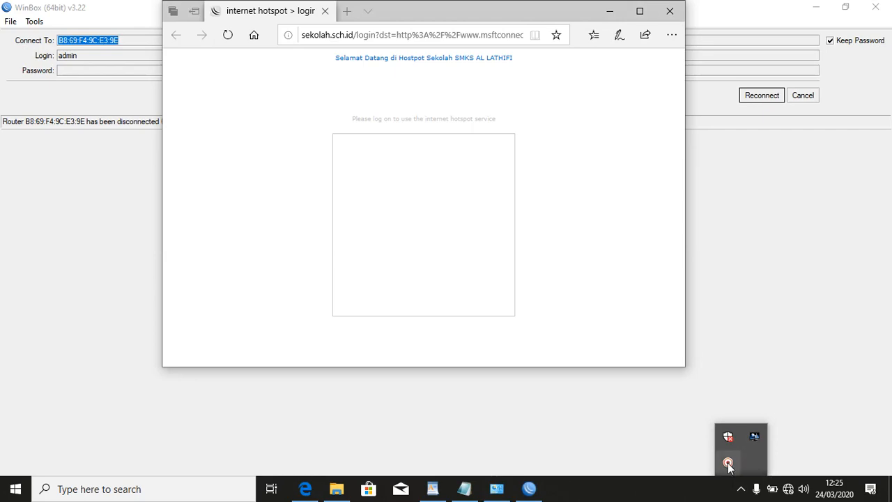
left_click(728, 464)
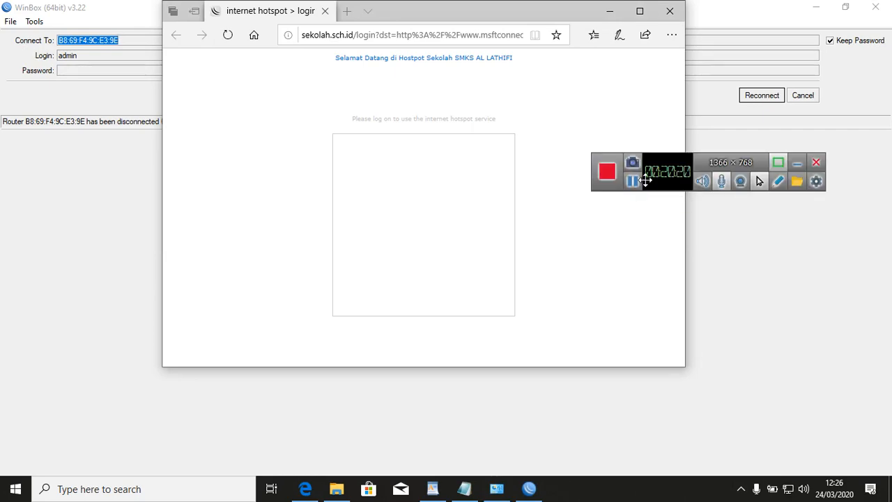
left_click(798, 163)
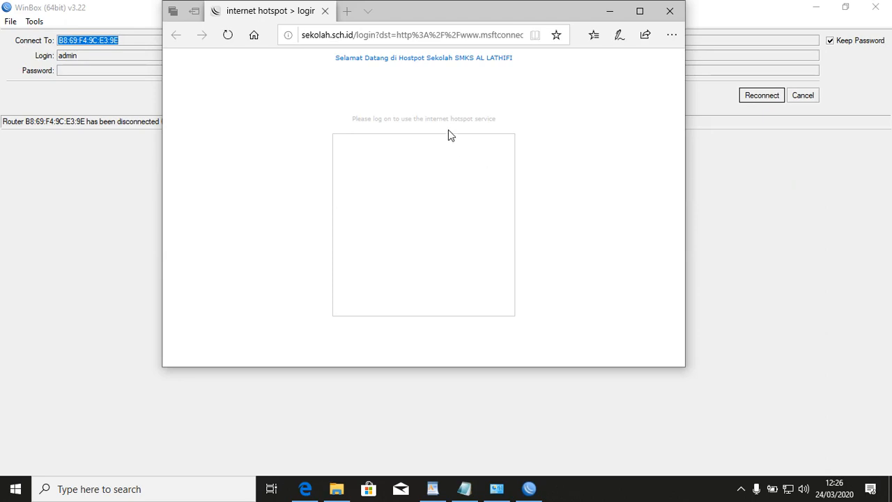
left_click(673, 10)
left_click(770, 96)
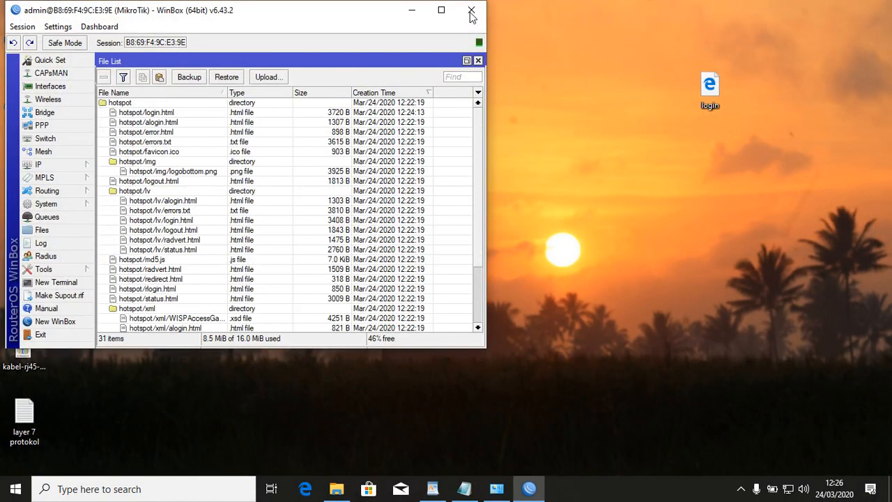
Reset hotspot1's HTML login pages to the defaults.
left_click(441, 10)
left_click(885, 53)
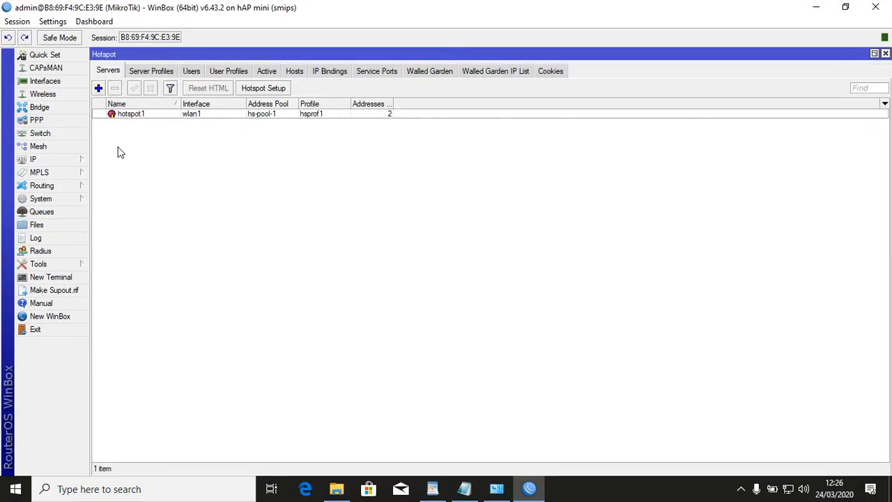
left_click(110, 116)
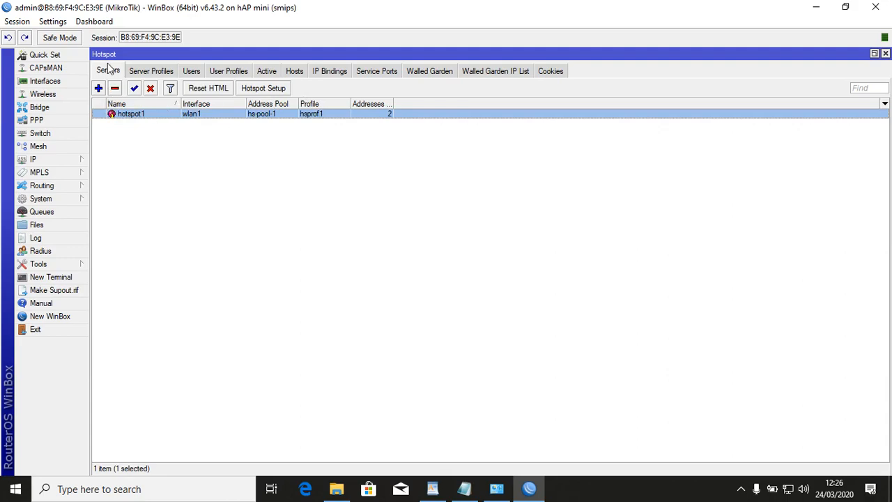
left_click(59, 163)
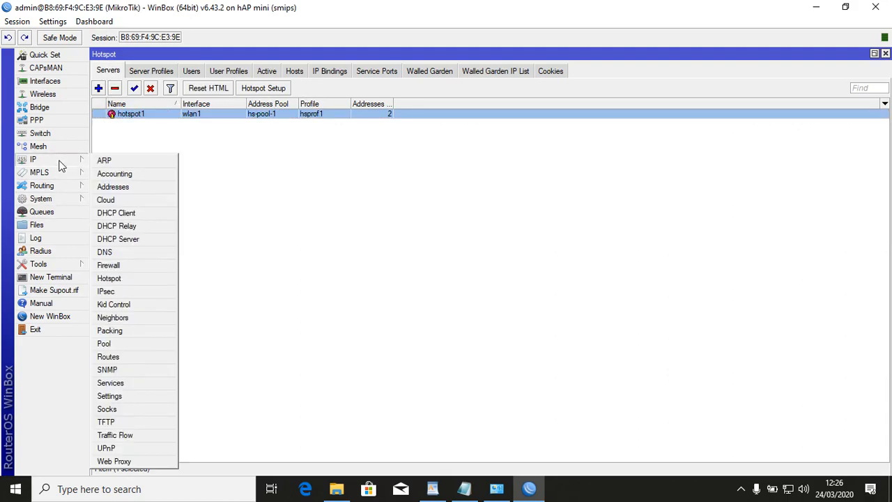
left_click(167, 125)
left_click(137, 116)
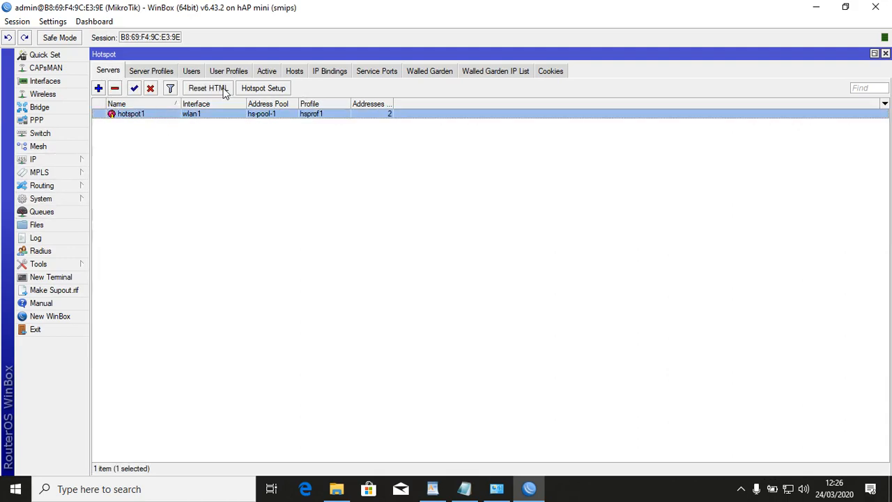
left_click(223, 91)
left_click(486, 258)
Load sekolah.sch.id in Edge to see the default hotspot login page.
left_click(788, 490)
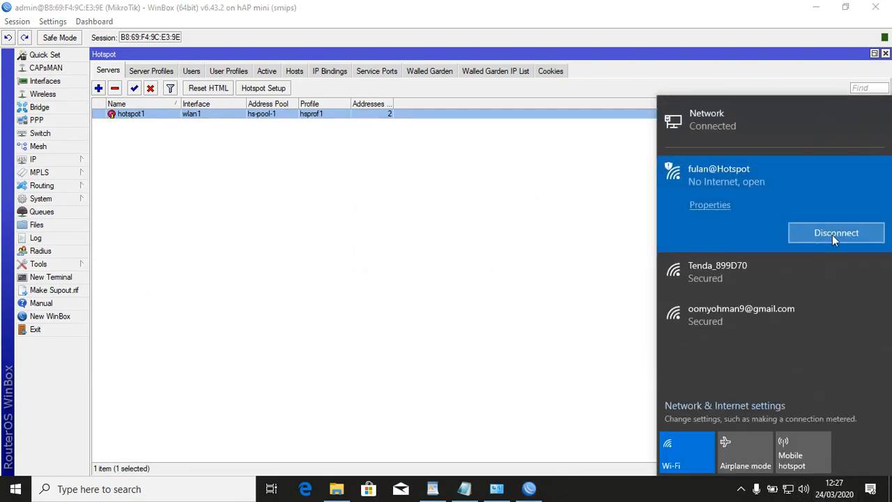
left_click(308, 493)
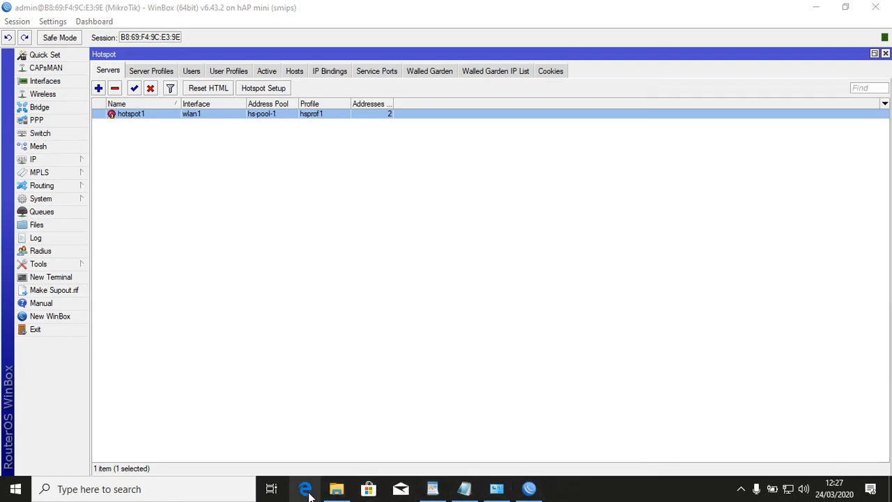
left_click(324, 34)
type("s")
key("Return")
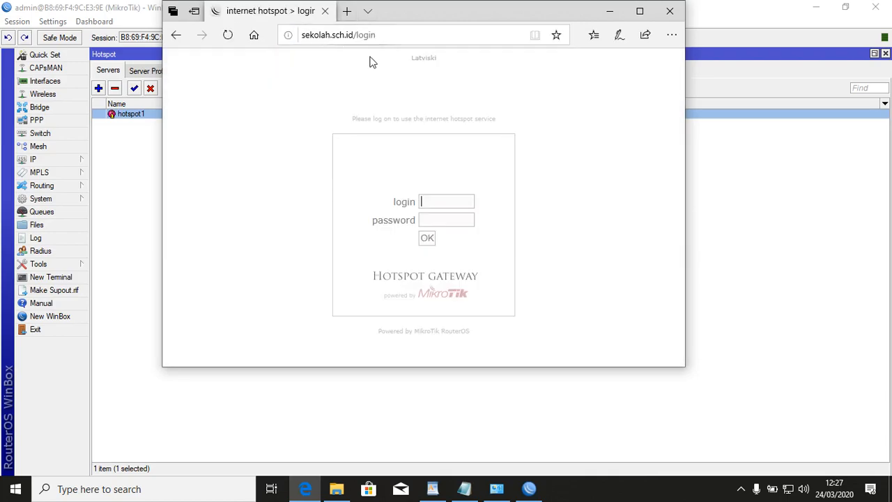
left_click(670, 11)
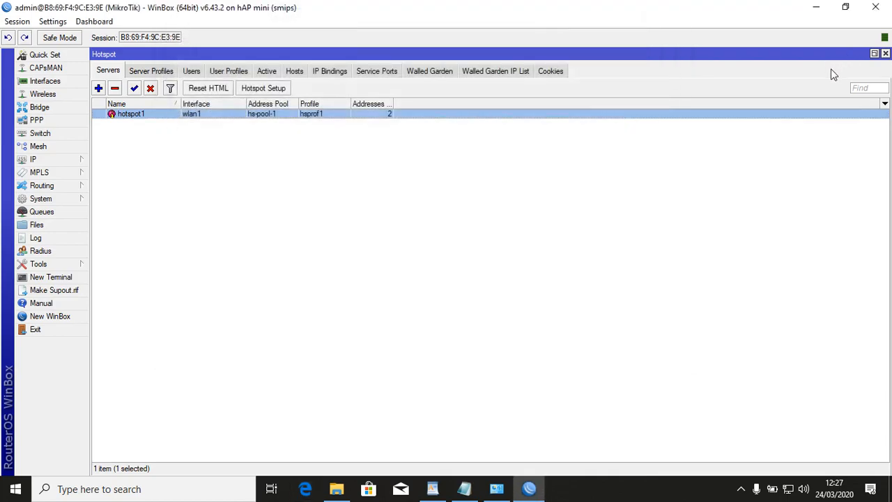
Copy hotspot/login.html from the router to the desktop, replacing the existing copy.
left_click(885, 53)
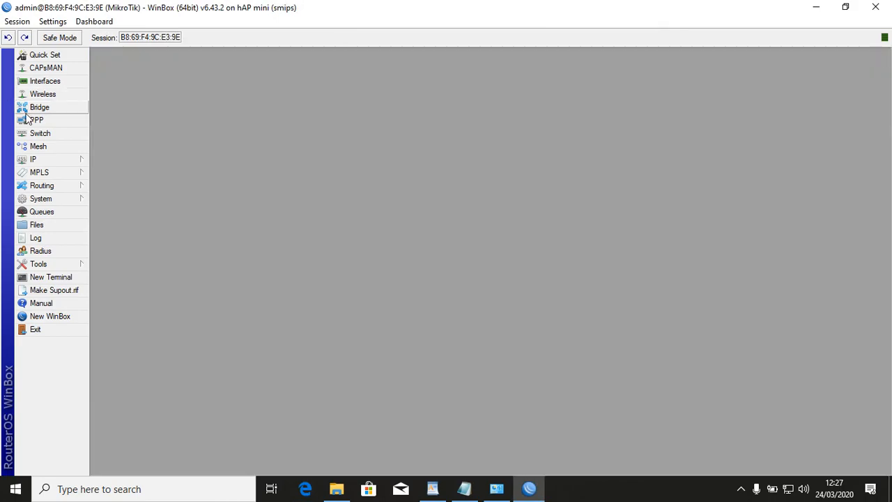
left_click(44, 227)
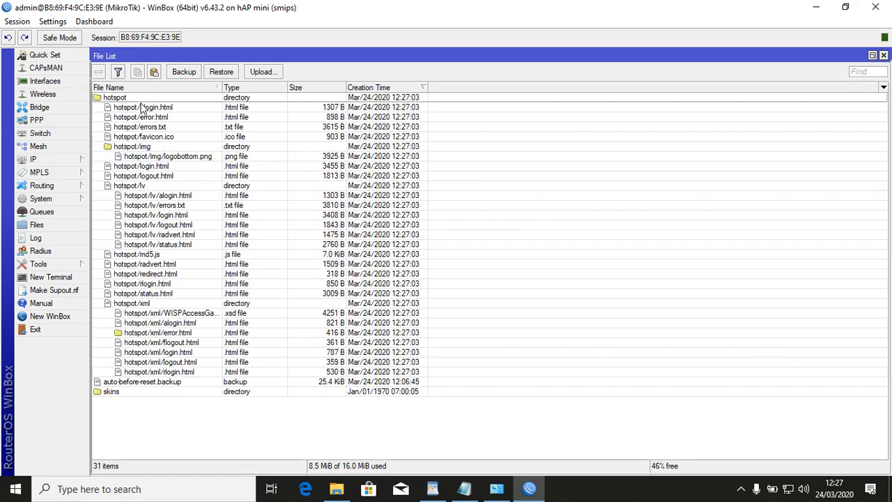
left_click(159, 168)
left_click_drag(611, 18, 250, 101)
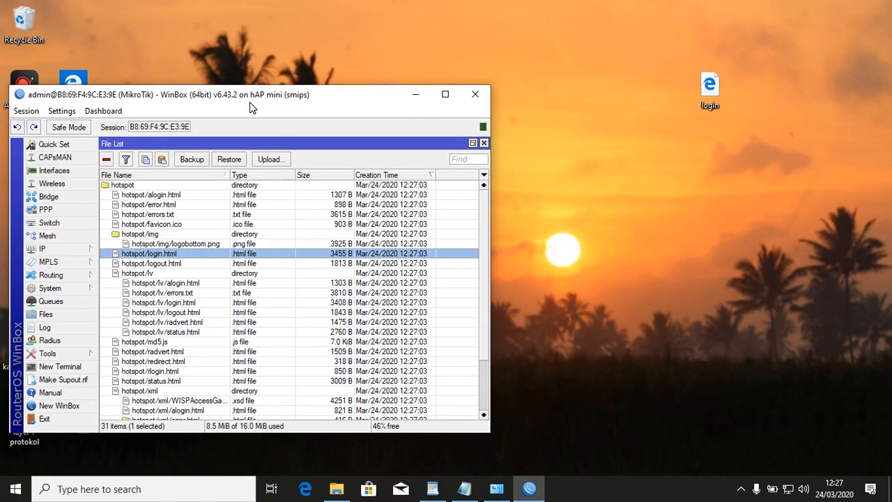
left_click_drag(167, 258, 652, 256)
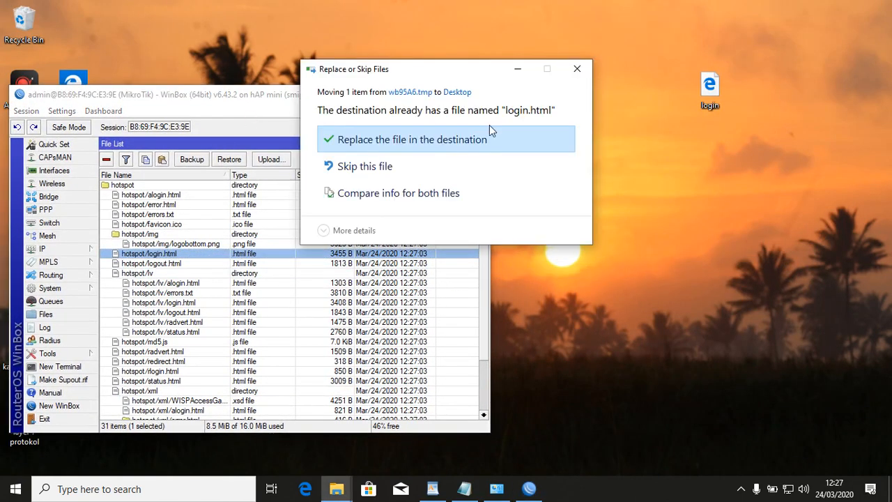
left_click(491, 139)
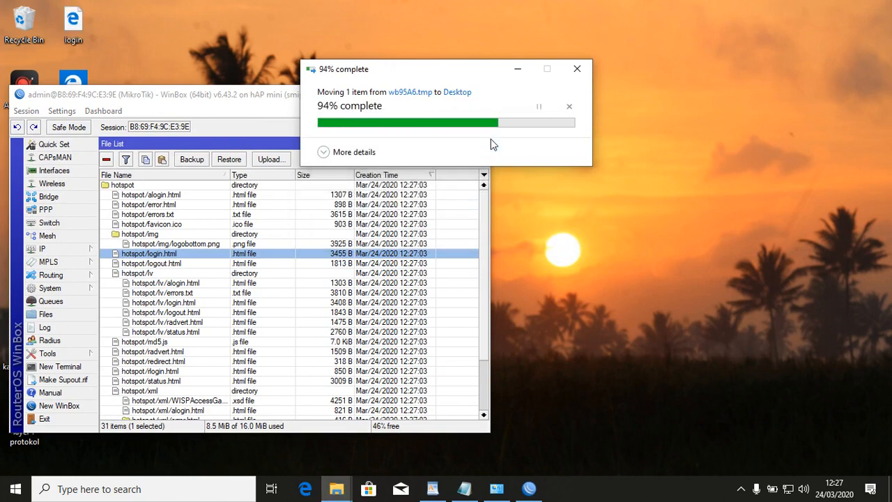
Open the desktop login.html in Notepad.
left_click_drag(368, 98, 635, 73)
left_click(68, 30)
right_click(67, 31)
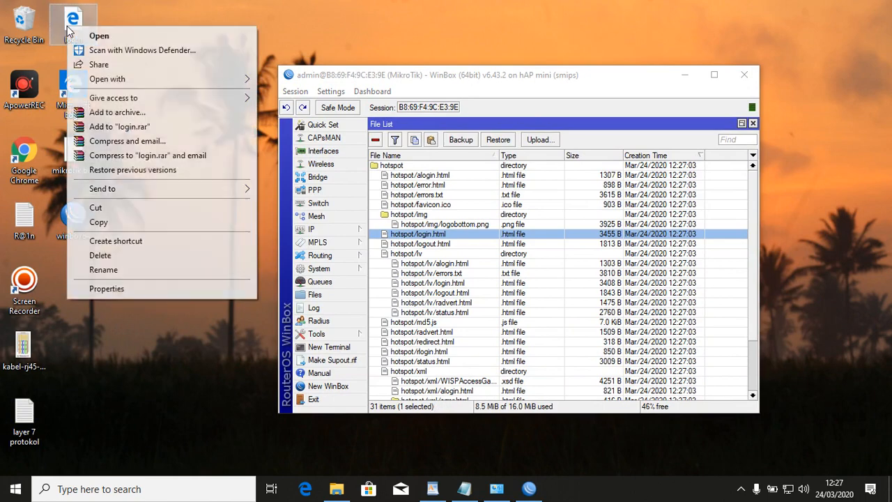
mouse_move(115, 88)
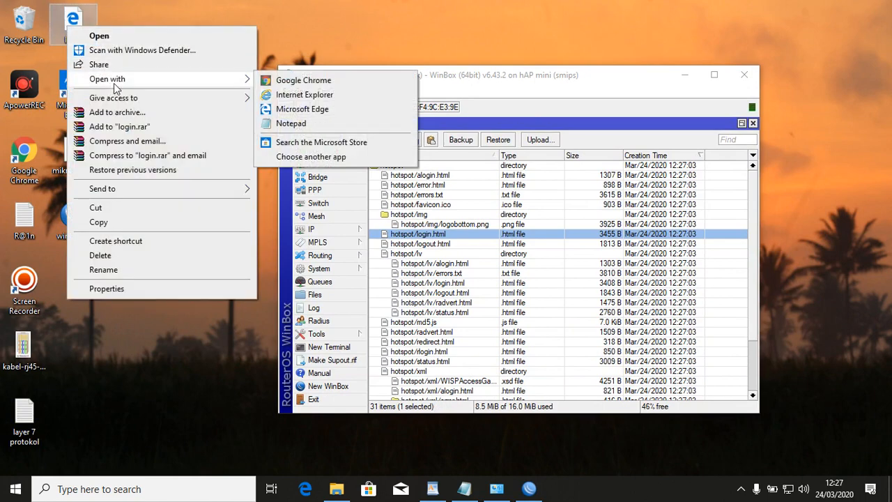
left_click(331, 126)
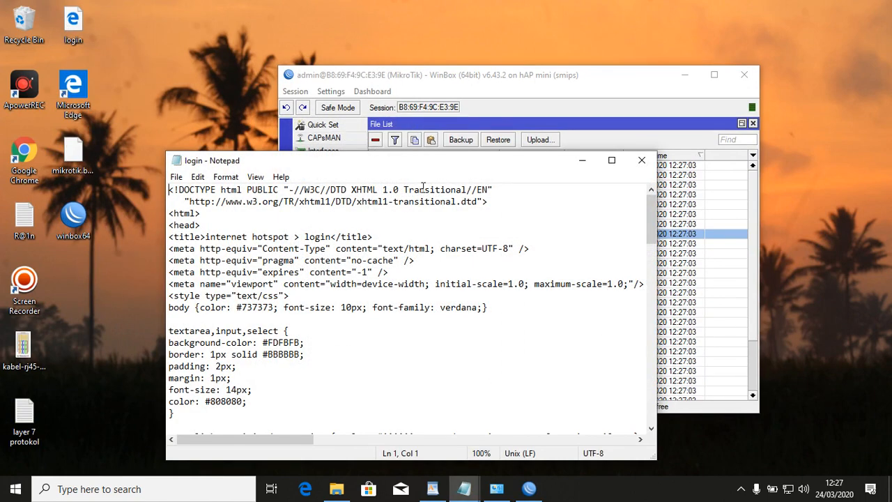
left_click(73, 23)
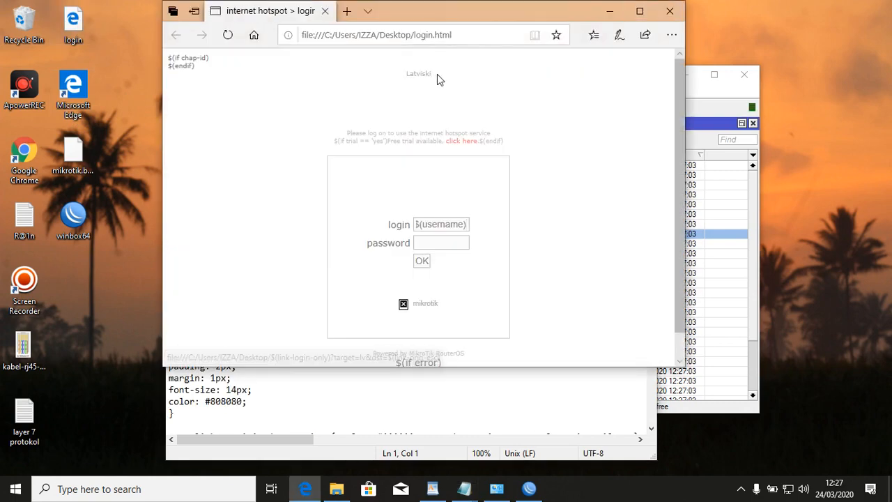
Locate the Latviski link text in login.html using Notepad's search.
right_click(408, 75)
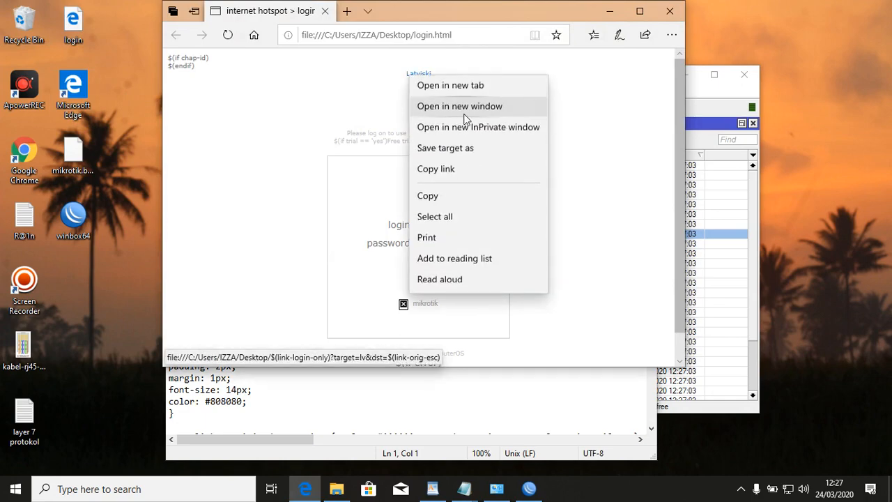
left_click(458, 200)
left_click(670, 10)
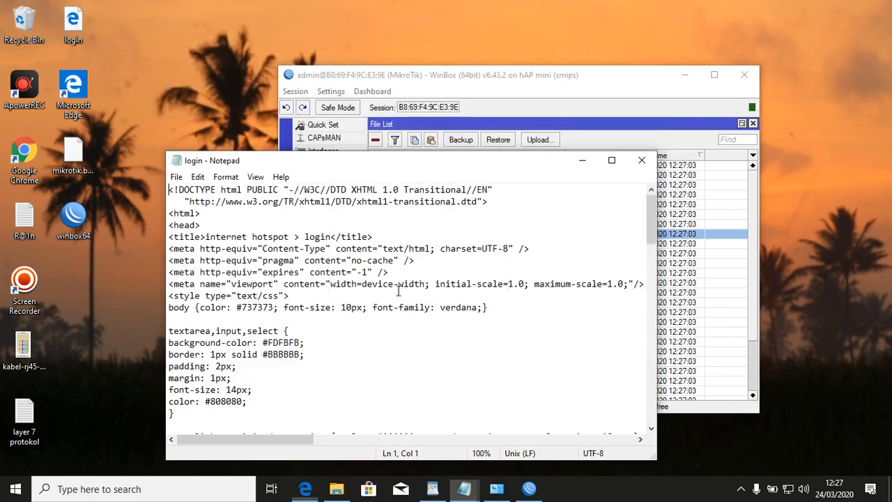
left_click(459, 308)
key("ctrl+f")
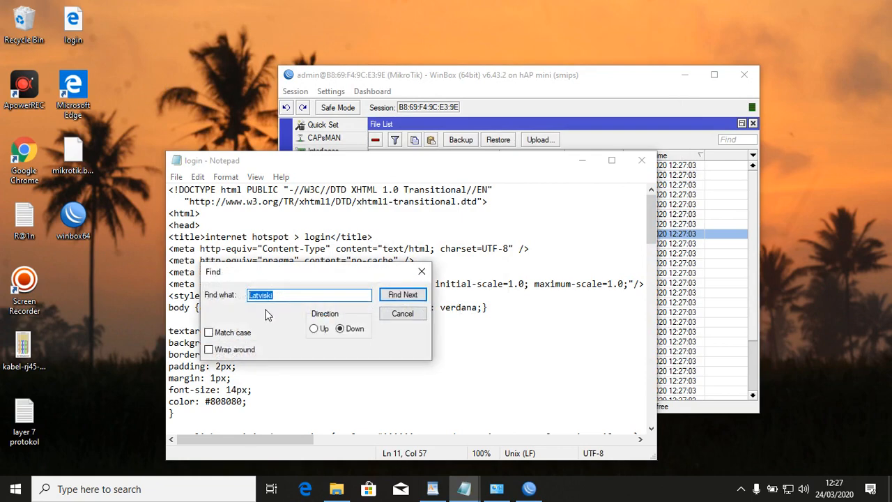
left_click(403, 297)
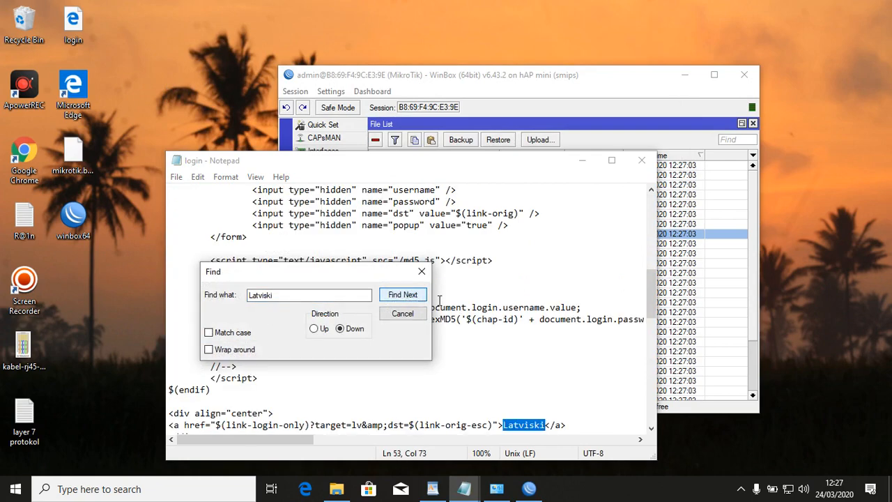
left_click(422, 272)
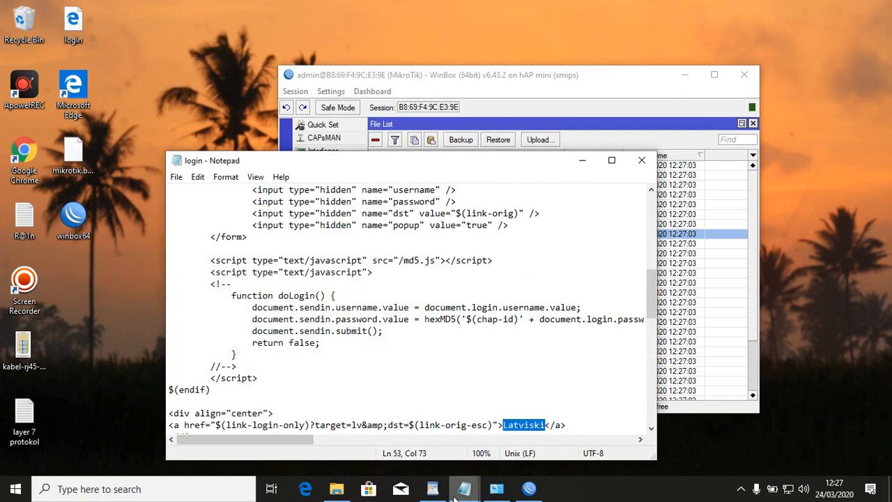
Replace Latviski with the welcome heading, swapping XXX for SMKS AL LATHIFI FONDANGLEGI.
left_click(432, 488)
right_click(387, 252)
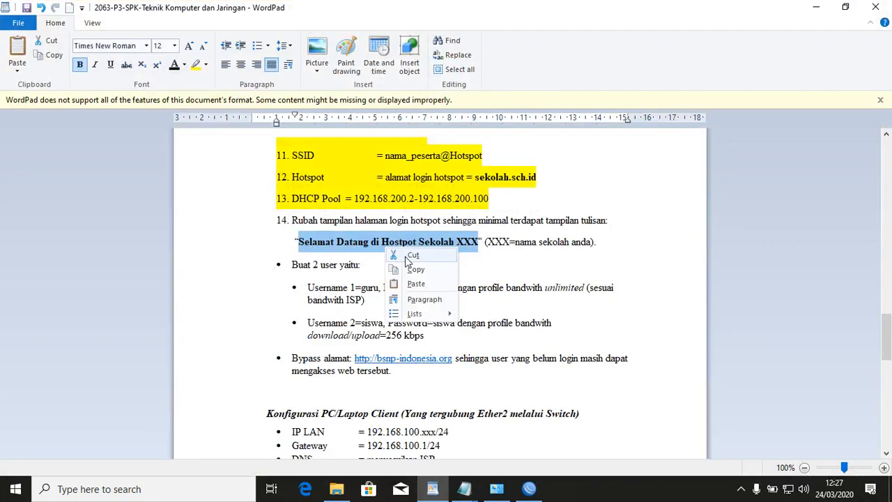
left_click(417, 269)
mouse_move(465, 494)
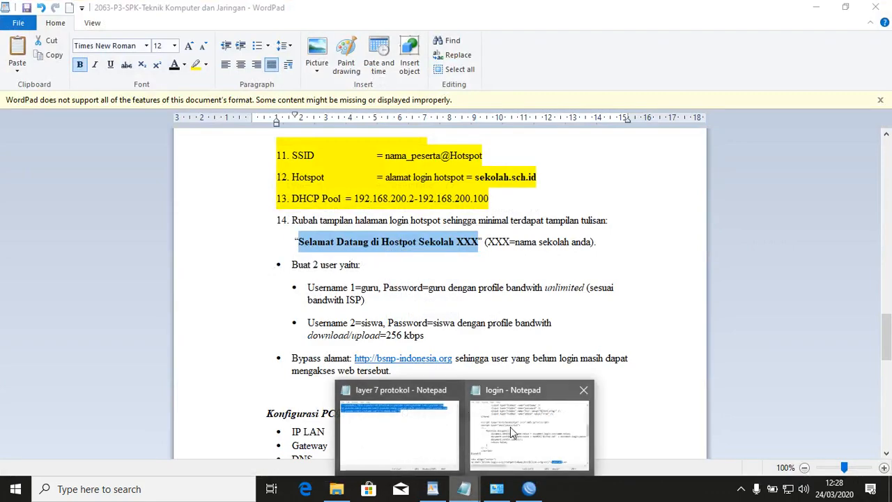
left_click(543, 431)
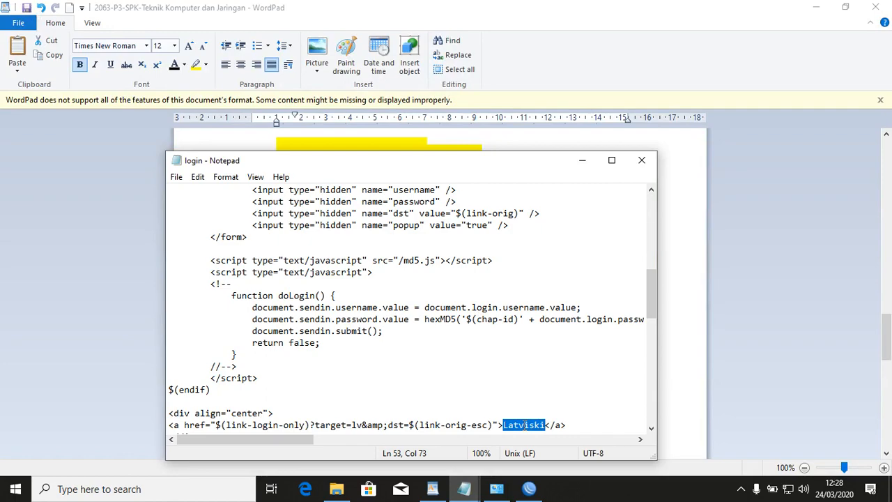
right_click(524, 426)
left_click(606, 281)
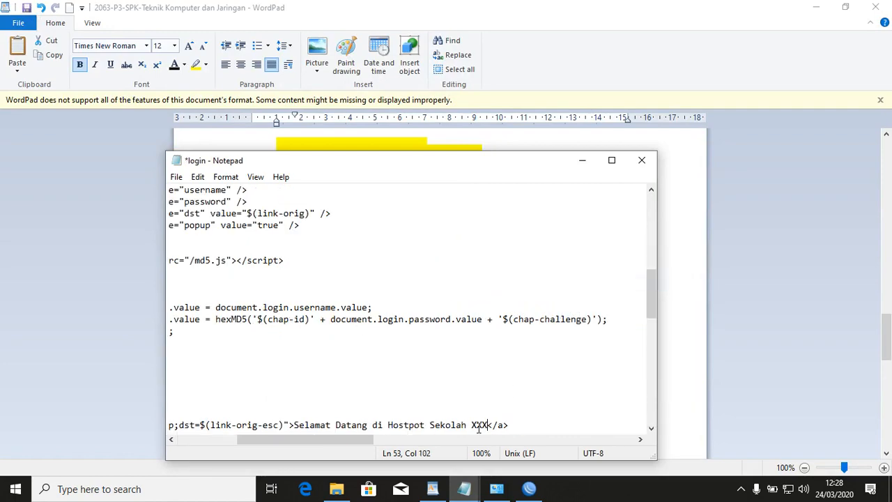
key("BackSpace")
key("BackSpace")
key("BackSpace")
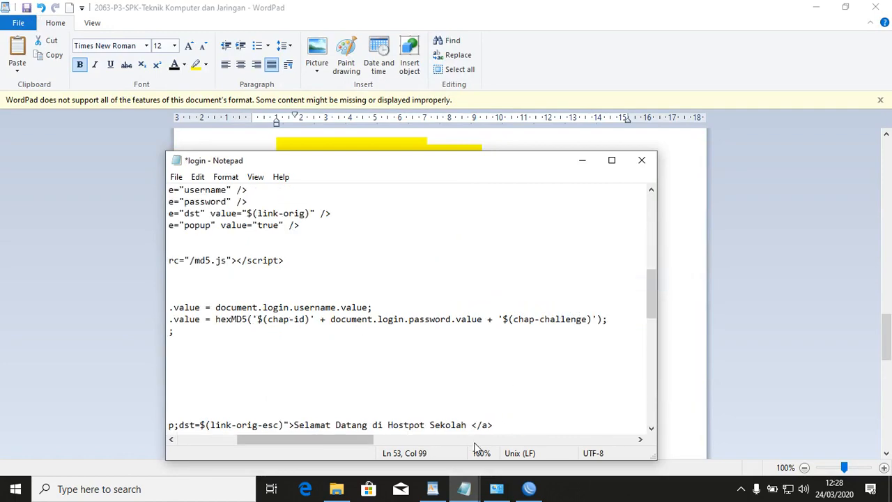
type("SMKS AL LAT")
type("HIFI ")
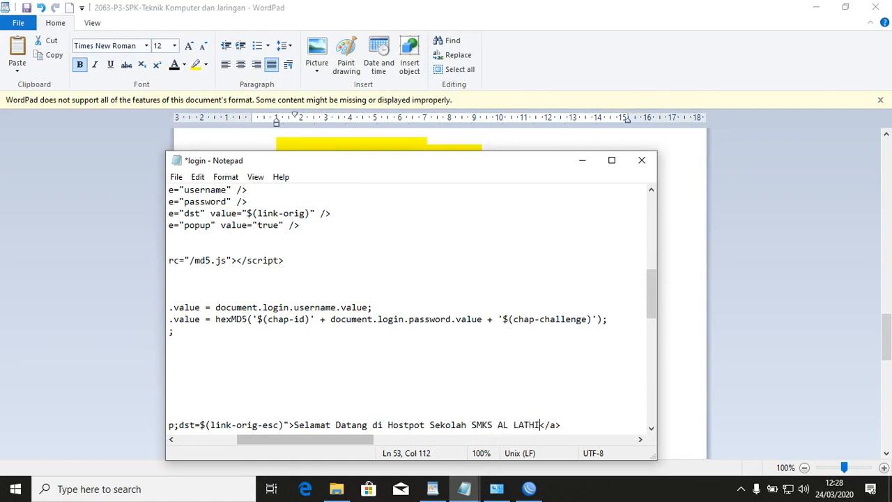
type("FONDANGLEGI")
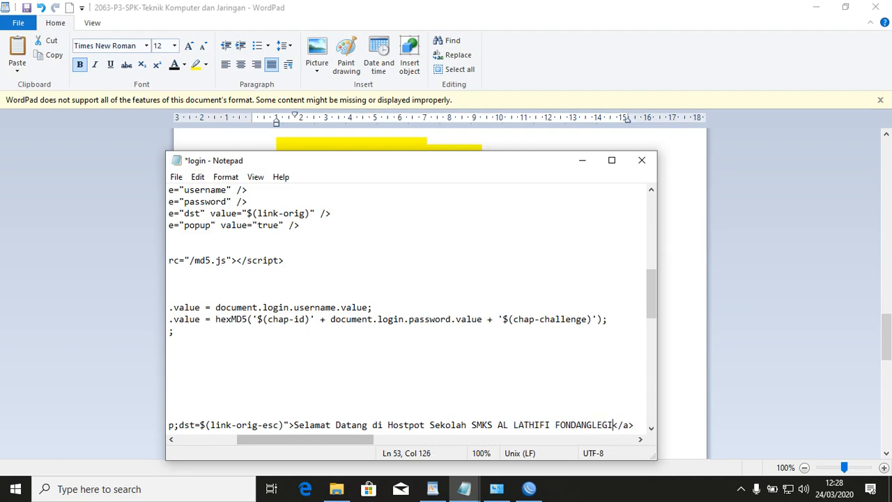
Save login.html and close Notepad.
key("ctrl+s")
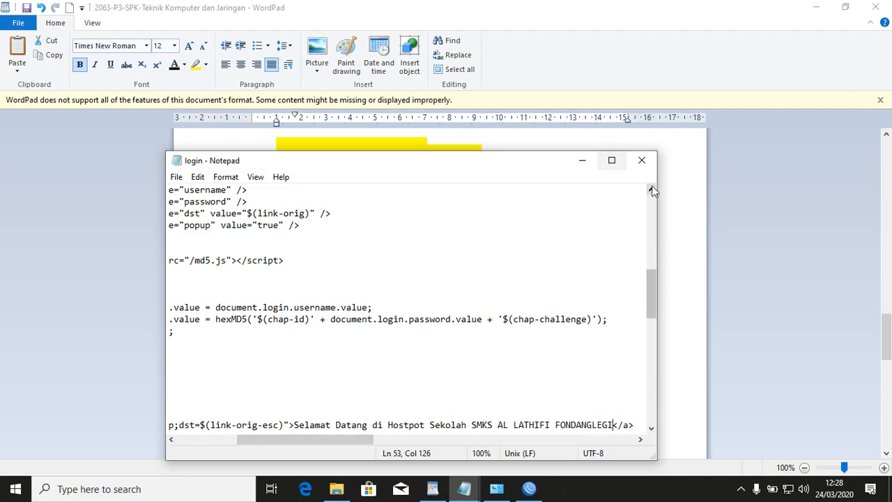
left_click(642, 161)
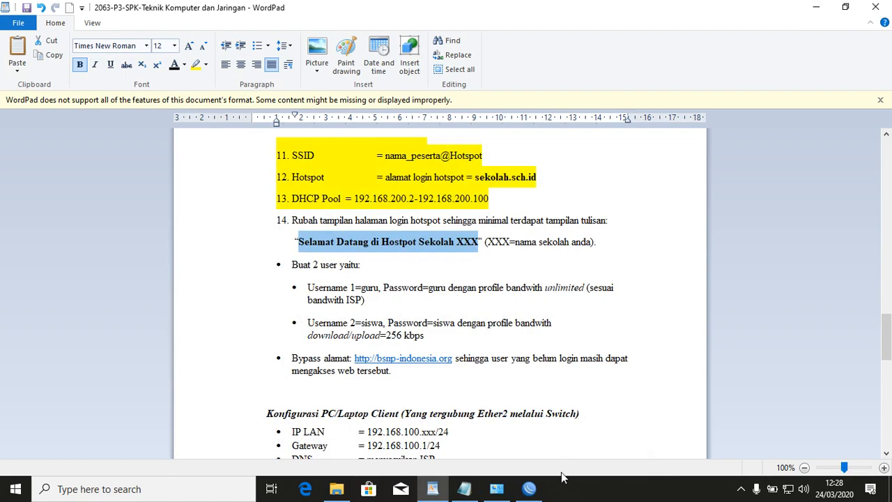
left_click(529, 491)
left_click(890, 488)
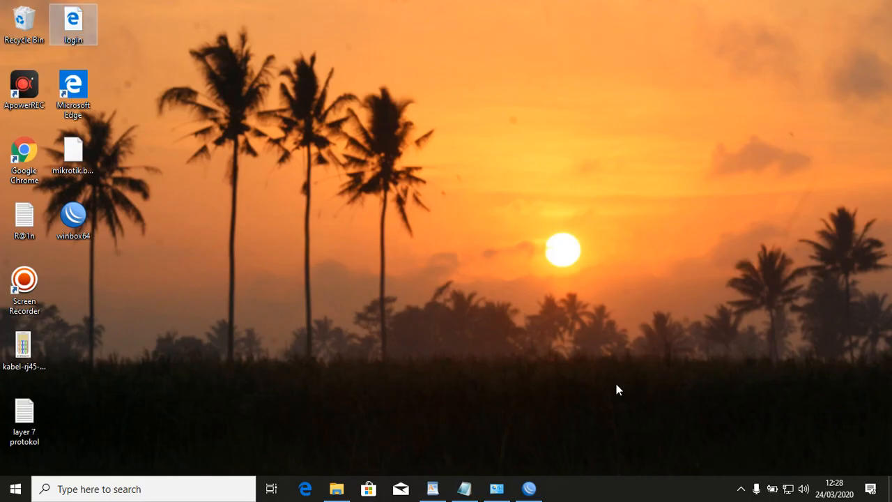
Dock WinBox right and upload the edited desktop login.html to the router's files.
left_click(527, 490)
left_click_drag(500, 78, 515, 31)
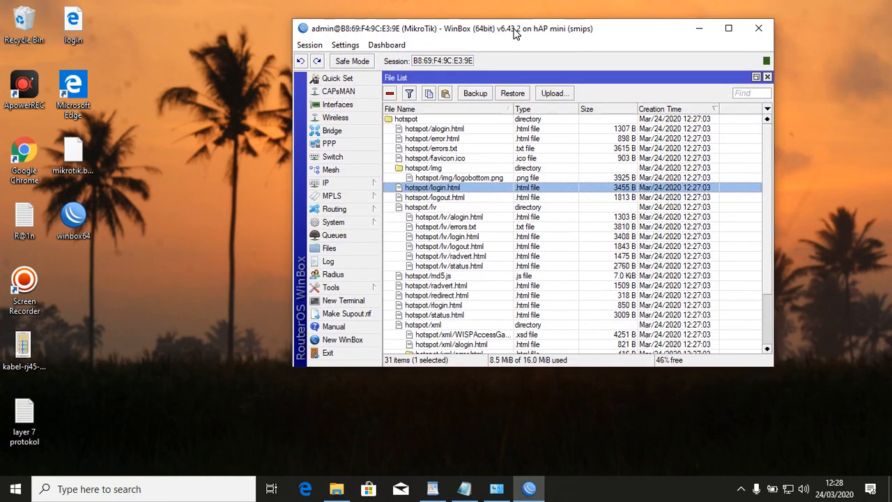
left_click_drag(88, 32, 128, 92)
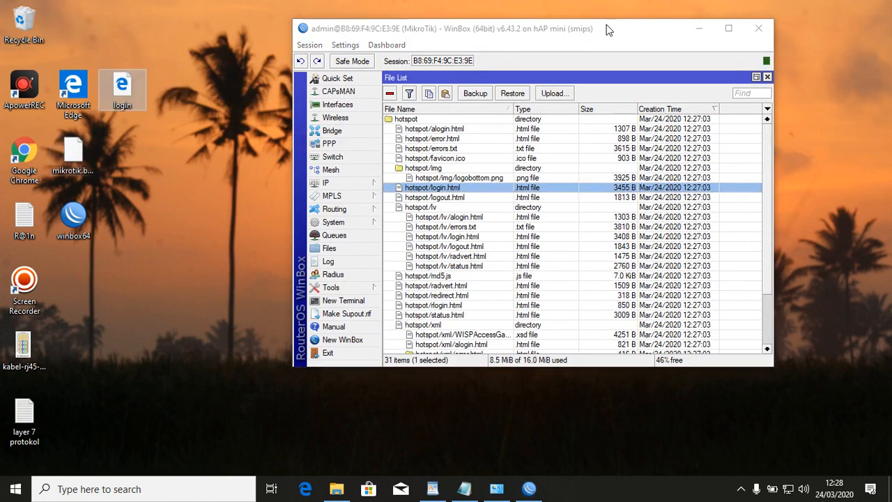
left_click_drag(608, 31, 891, 251)
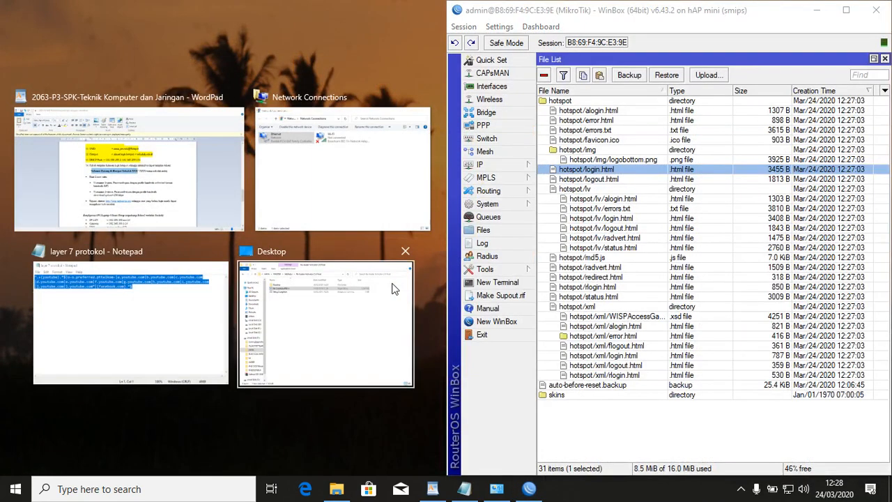
left_click(302, 64)
left_click_drag(476, 304, 614, 418)
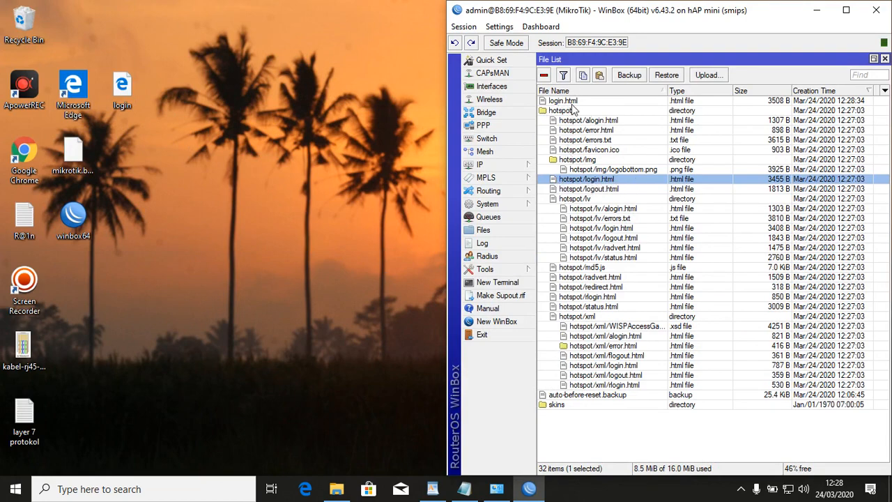
Delete the old hotspot/login.html and move the new login.html into the hotspot folder.
left_click_drag(570, 104, 577, 106)
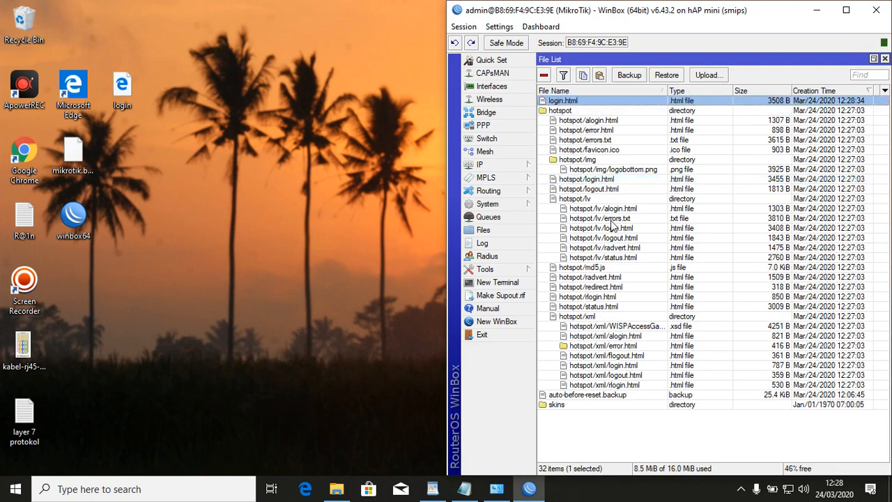
left_click(607, 179)
left_click(547, 76)
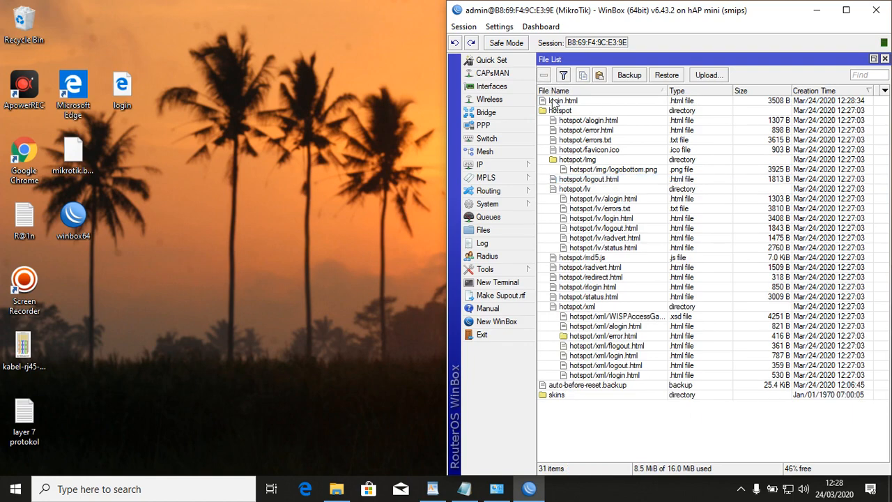
left_click_drag(558, 103, 593, 181)
left_click_drag(580, 113, 585, 183)
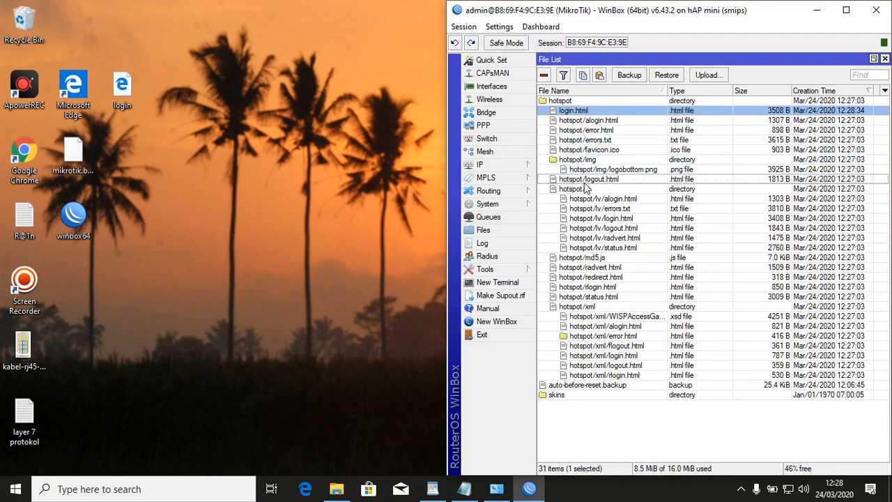
left_click(329, 167)
left_click(788, 489)
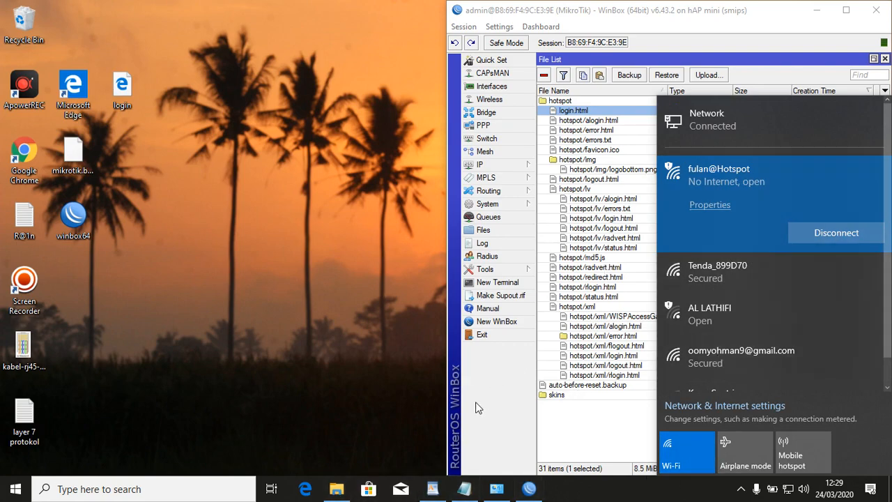
Load sekolah.sch.id in Edge to confirm the SMKS AL LATHIFI FONDANGLEGI welcome header.
left_click(305, 489)
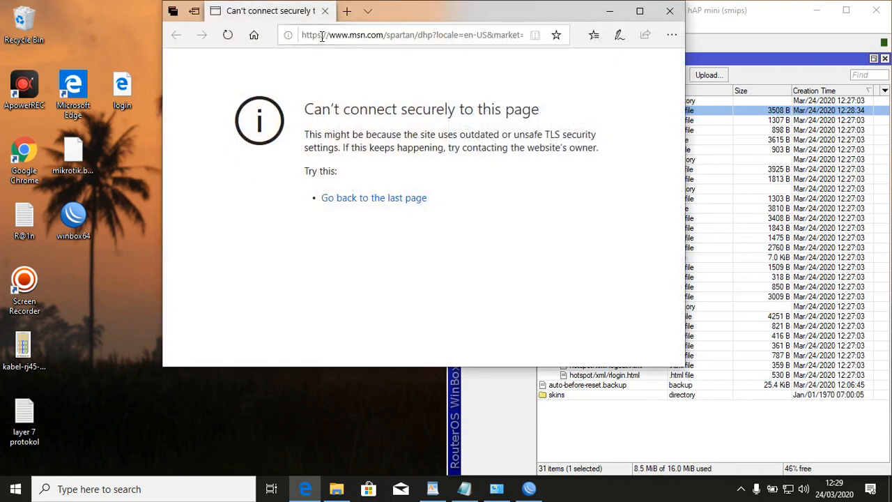
left_click(322, 37)
type("s")
key("Return")
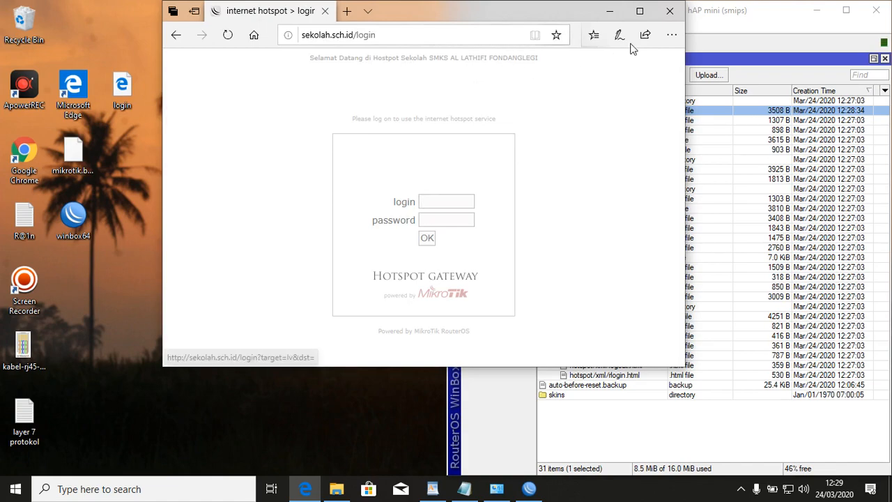
left_click(669, 12)
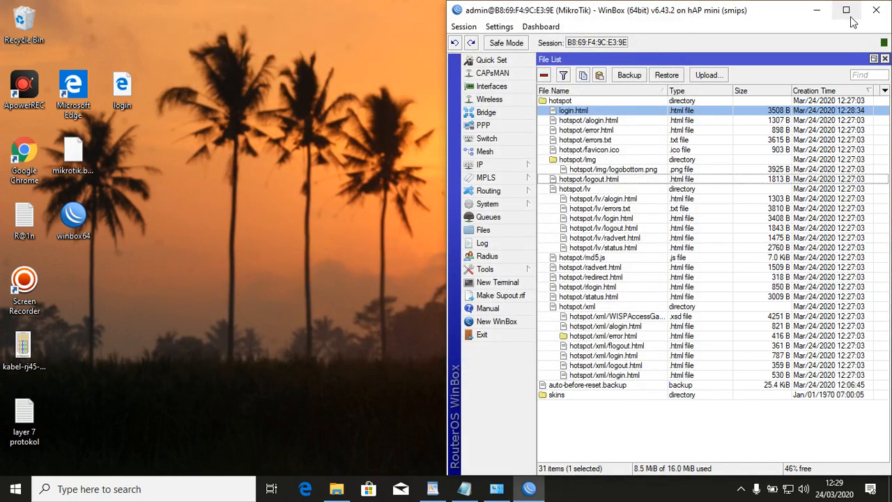
left_click(846, 11)
left_click(432, 489)
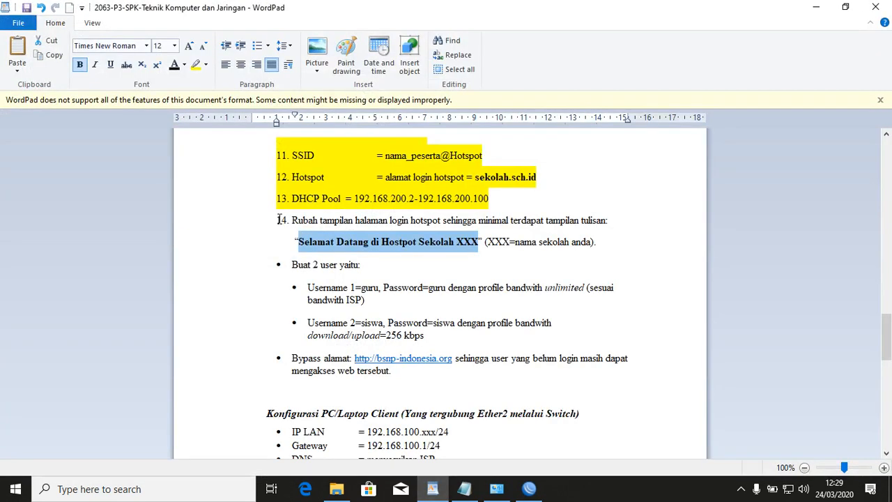
Highlight task item 14 in yellow and review the guru and siswa 256 kbps requirements.
left_click_drag(244, 220, 253, 287)
left_click(196, 64)
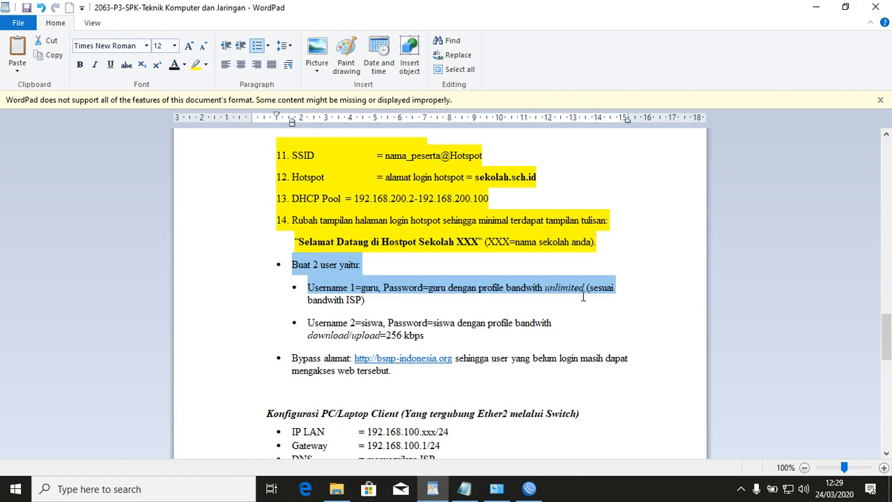
left_click(320, 301)
left_click_drag(260, 325, 268, 340)
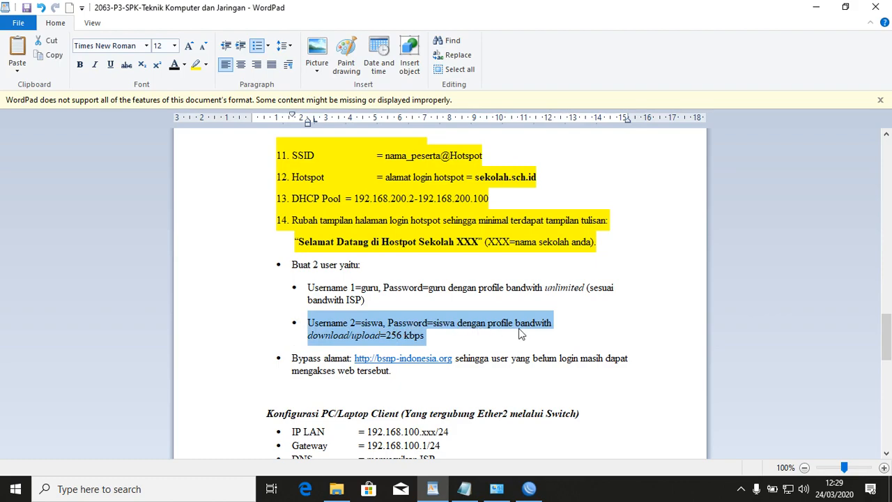
left_click(389, 335)
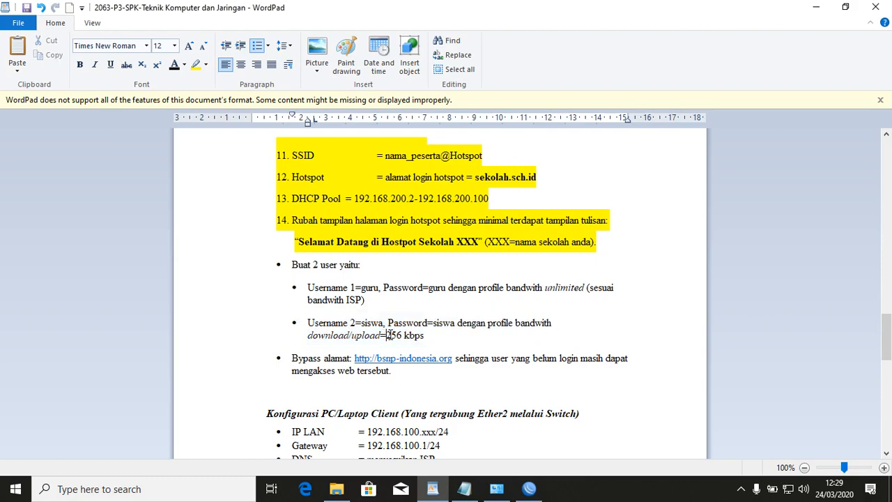
left_click_drag(394, 335, 400, 340)
left_click(529, 490)
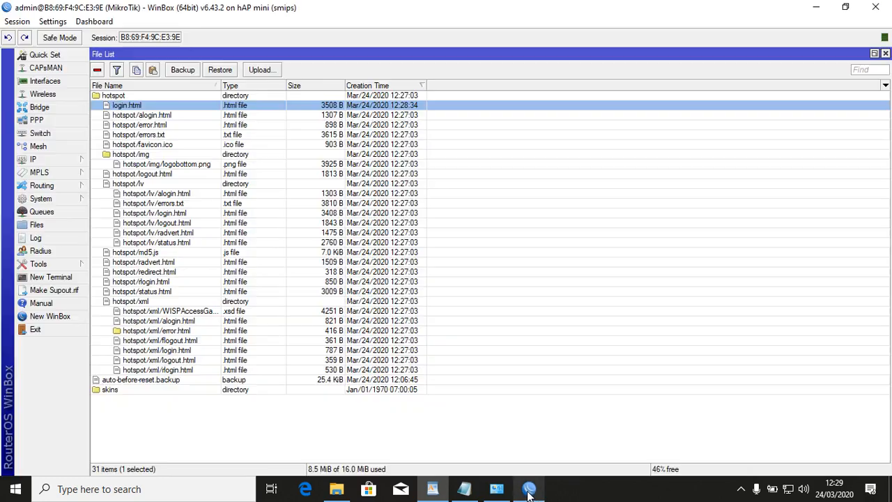
Add a hotspot user profile named guru with no rate limit under IP > Hotspot > User Profiles.
left_click(885, 53)
left_click(76, 161)
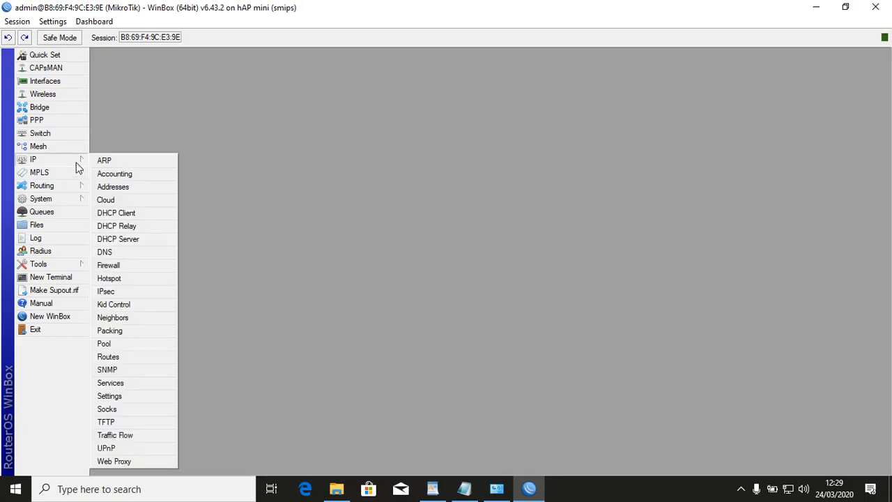
left_click(141, 279)
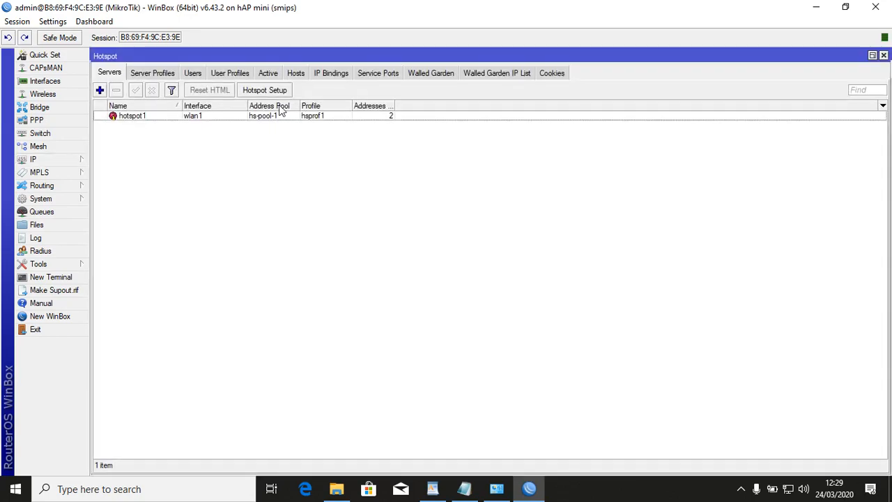
left_click(231, 74)
left_click(100, 90)
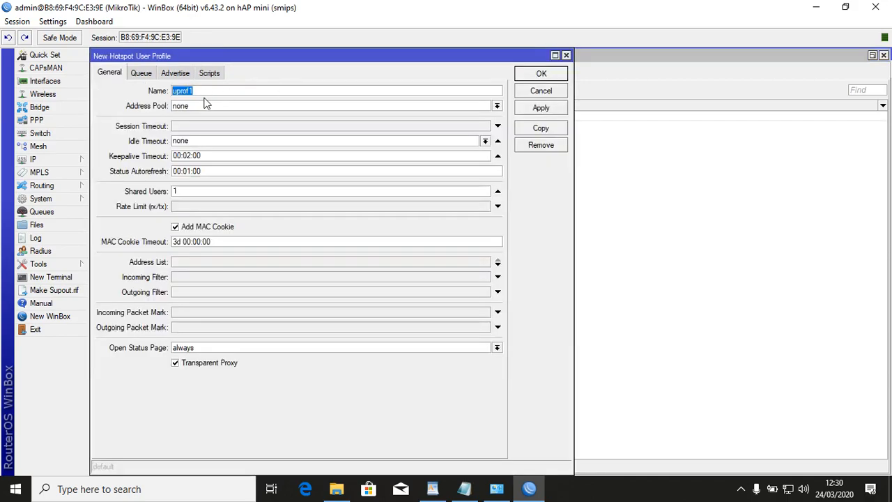
type("guru")
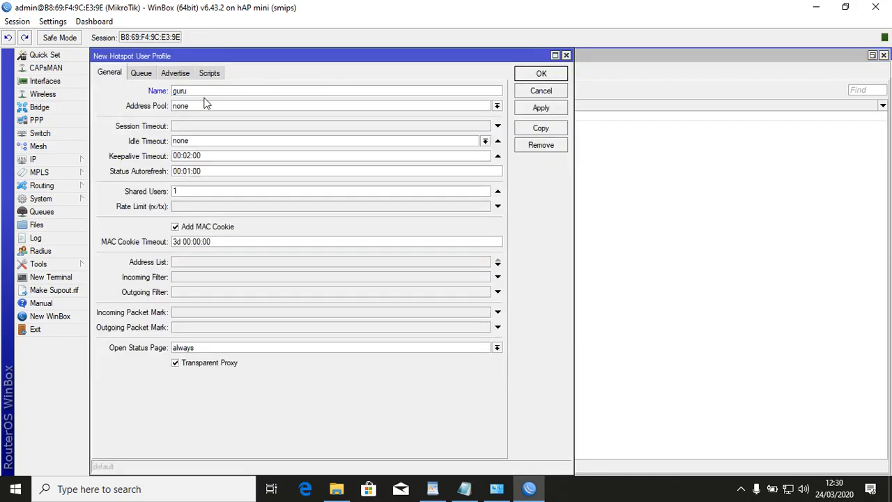
left_click(544, 111)
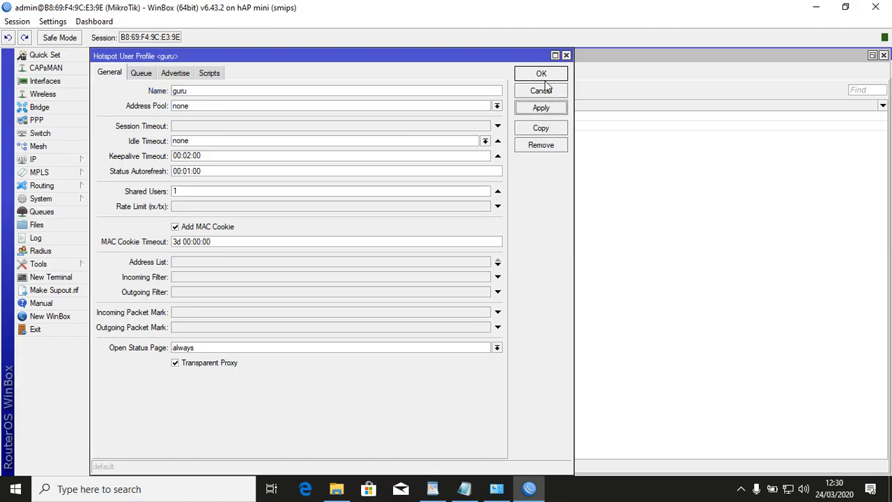
left_click(546, 82)
Add a new user profile named siswa, copying 256 from the task sheet into its rate limit.
left_click(99, 89)
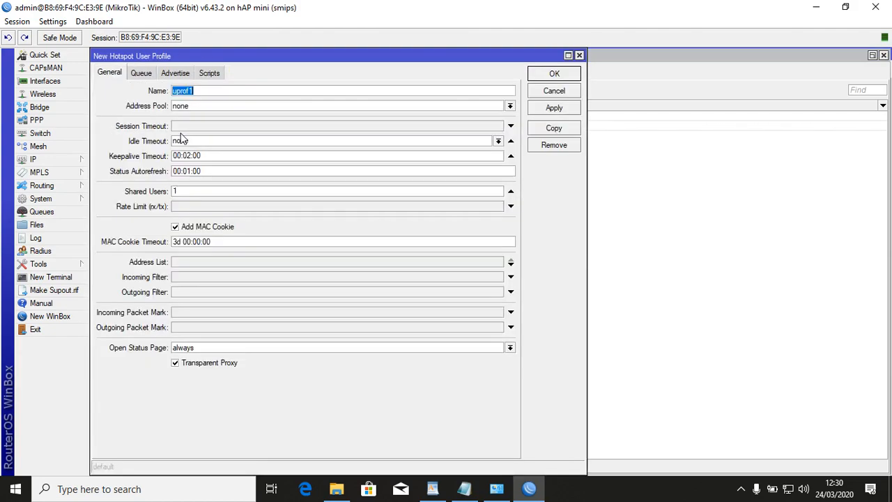
type("siswa")
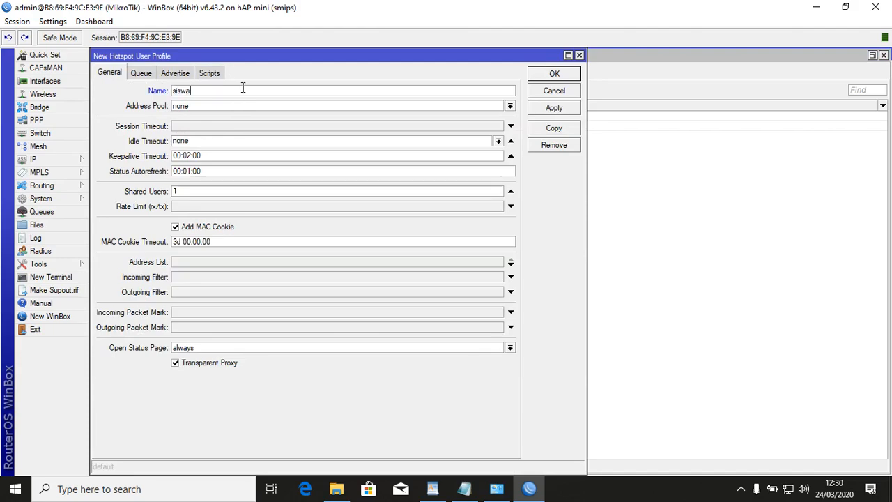
left_click(432, 488)
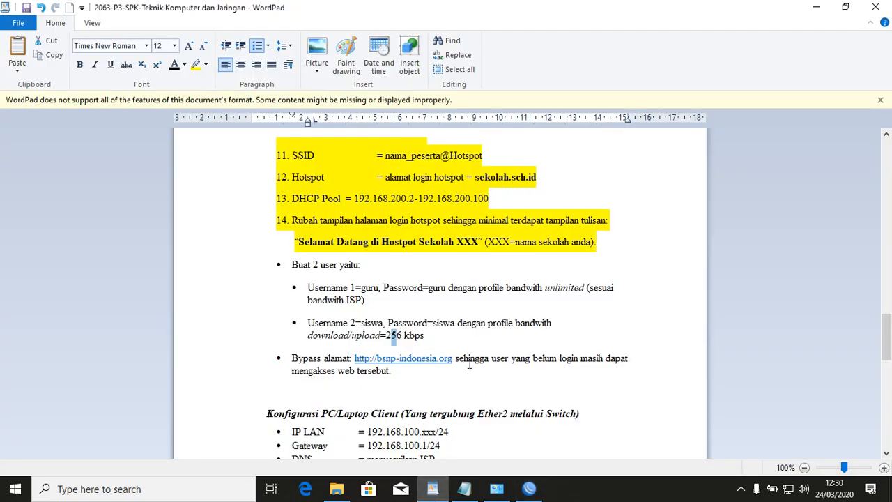
left_click_drag(386, 337, 404, 337)
key("ctrl+c")
left_click(529, 488)
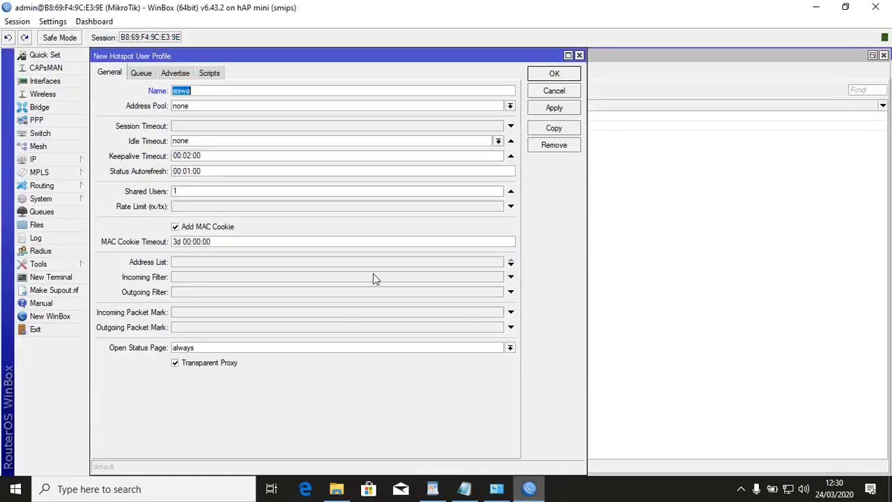
left_click(186, 207)
key("ctrl+v")
type("k/")
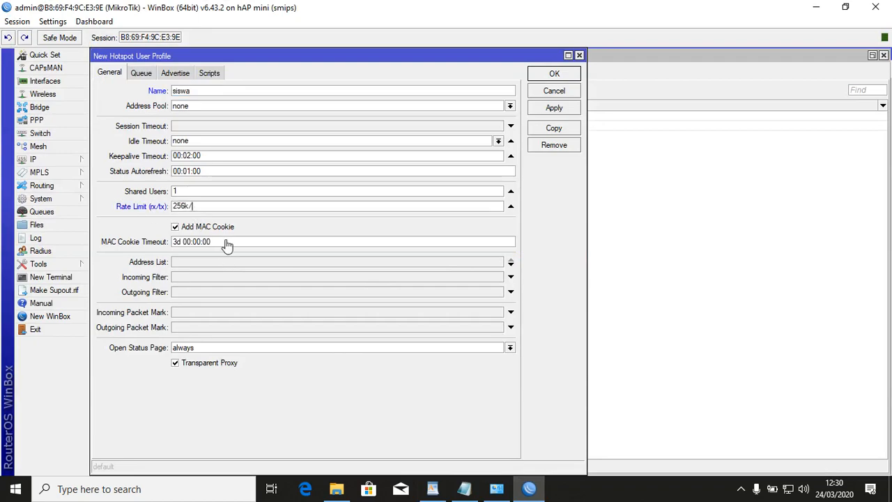
key("ctrl+shift+1")
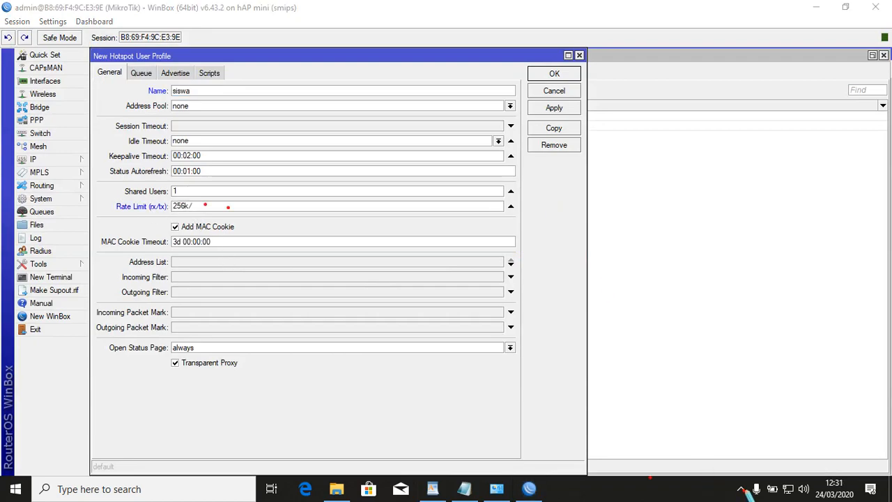
Complete the siswa rate limit as 256k/256k and save the profile.
right_click(741, 490)
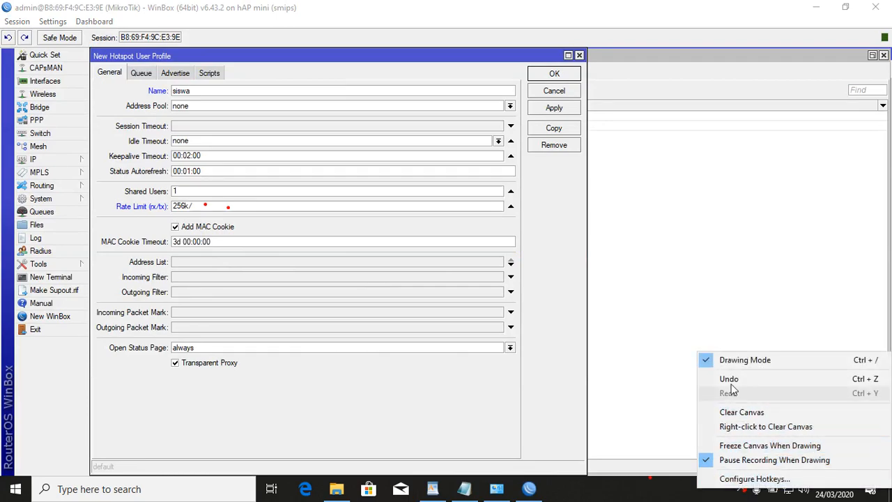
left_click(735, 361)
left_click(742, 489)
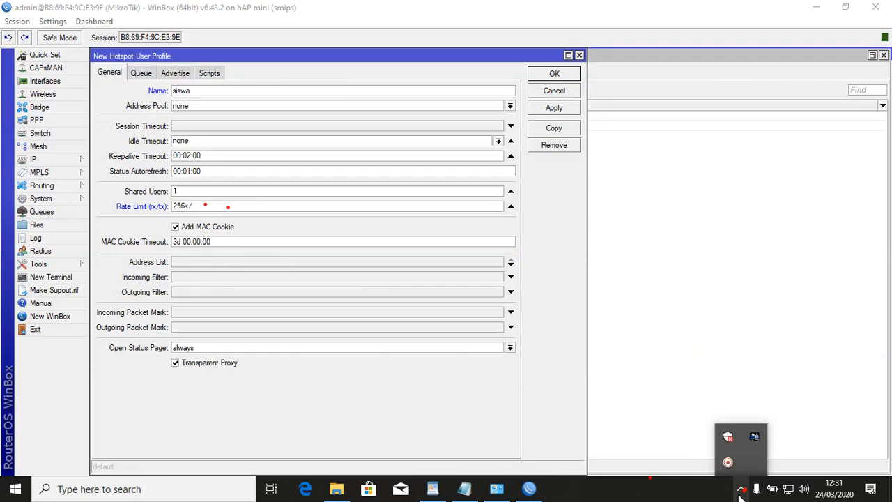
left_click(727, 463)
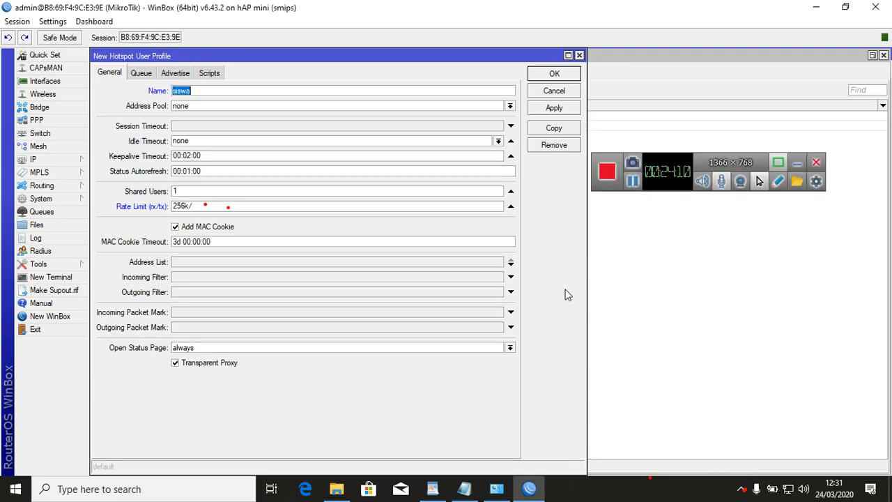
left_click(254, 207)
type("256k")
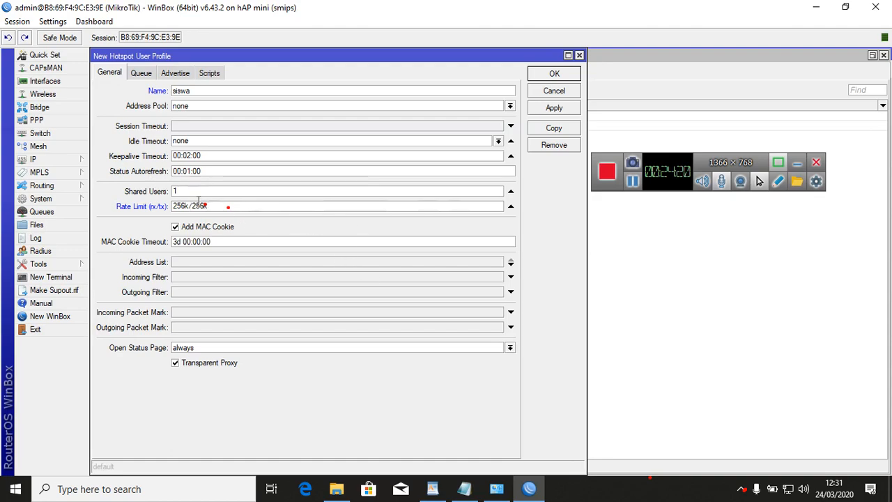
left_click(572, 111)
left_click(571, 73)
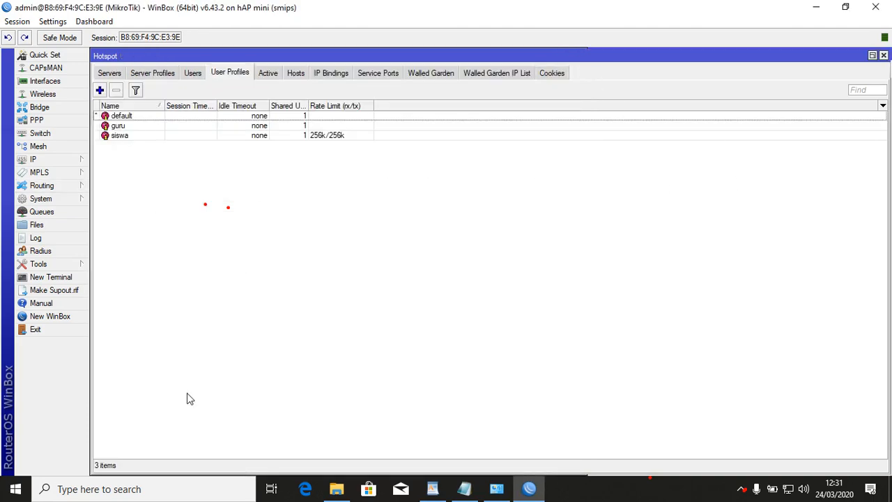
Review the siswa and guru user requirements in the task document.
left_click(432, 490)
left_click_drag(267, 326, 266, 337)
left_click_drag(256, 290, 259, 342)
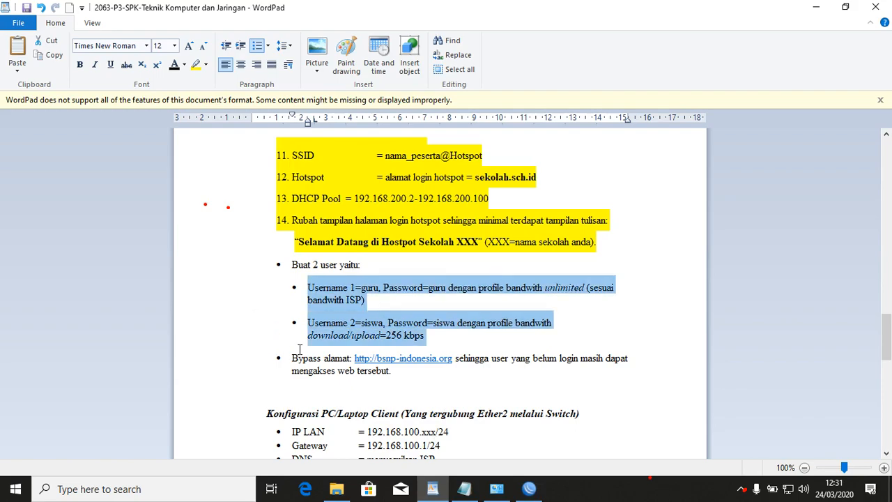
left_click(530, 490)
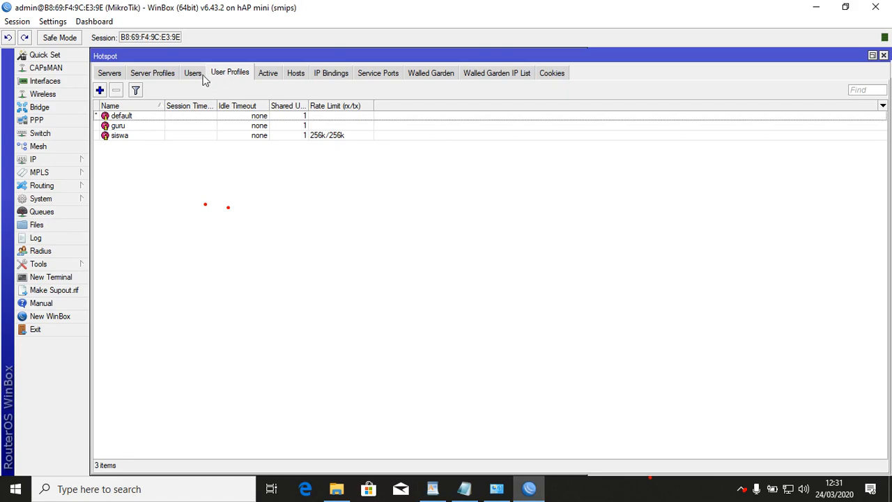
Add hotspot user guru on server hotspot1 with a password and the guru profile.
left_click(196, 74)
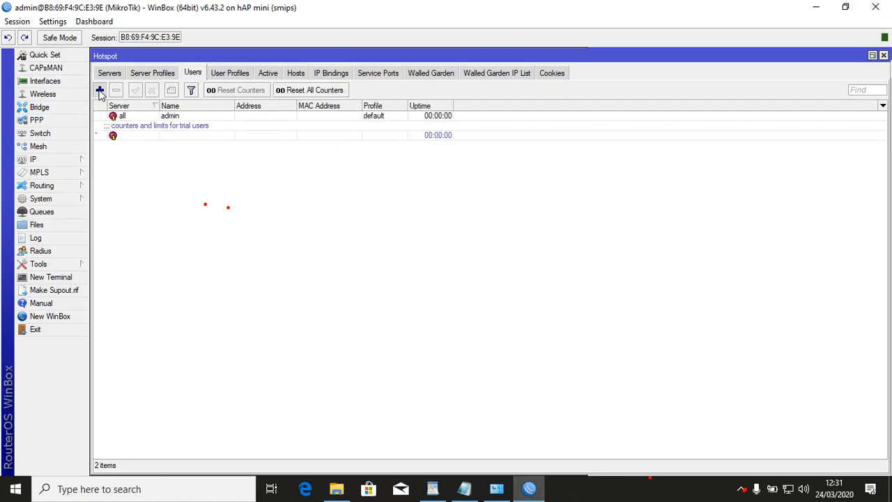
left_click(100, 91)
left_click(209, 156)
left_click(206, 173)
key("Tab")
type("guru")
key("Tab")
type("1234")
key("Tab")
key("Tab")
key("Tab")
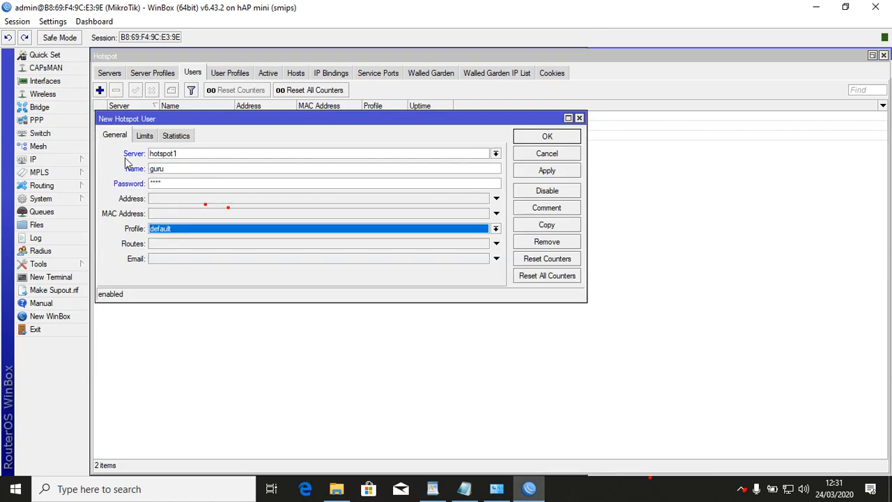
left_click(248, 235)
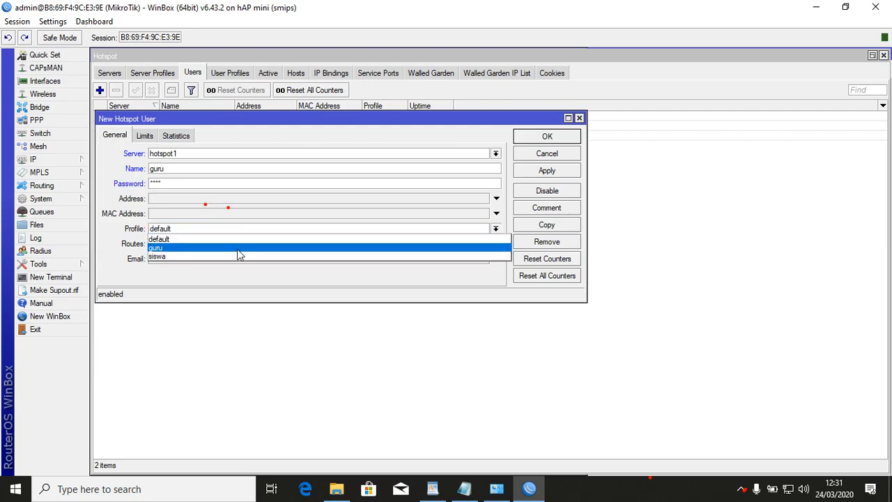
left_click(240, 250)
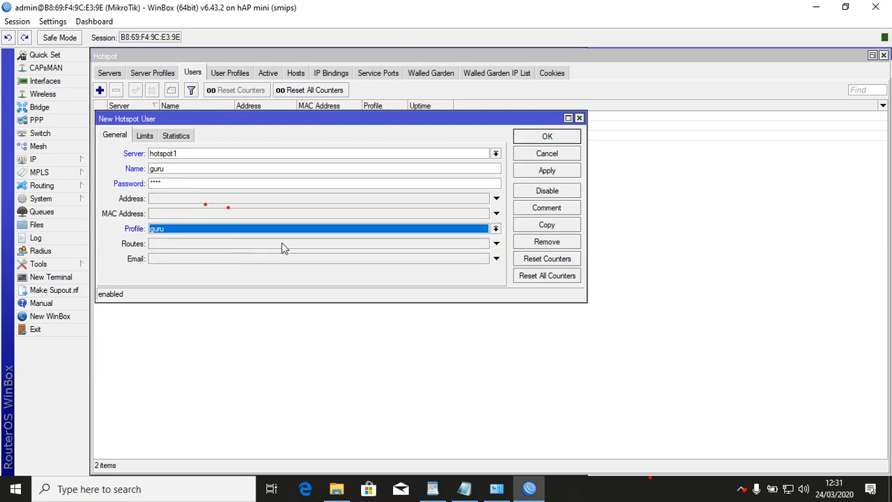
left_click(547, 171)
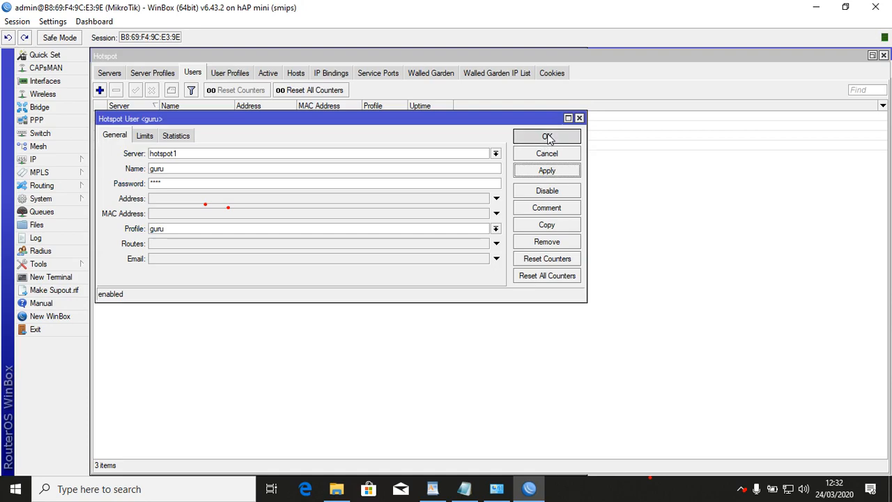
left_click(547, 136)
Add hotspot user siswa on server hotspot1 with the siswa profile.
left_click(100, 90)
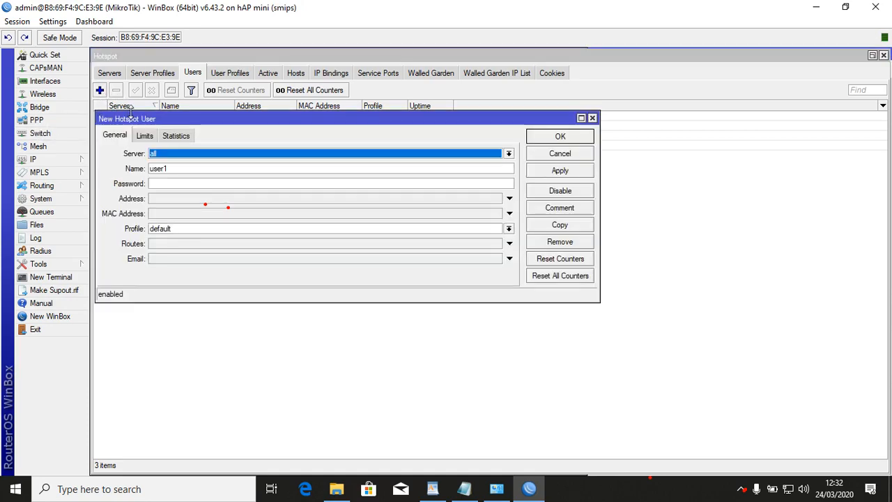
left_click(178, 154)
left_click(175, 171)
double_click(180, 168)
type("sisw")
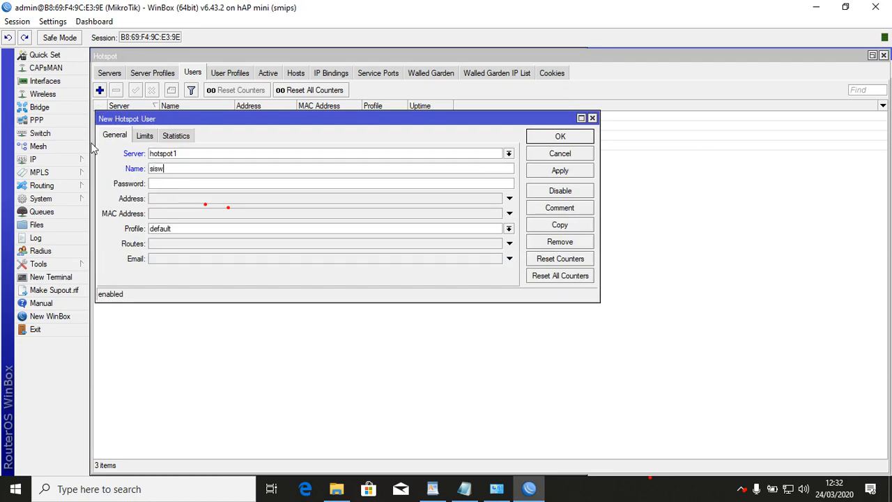
type("siswa")
left_click(177, 230)
left_click(180, 257)
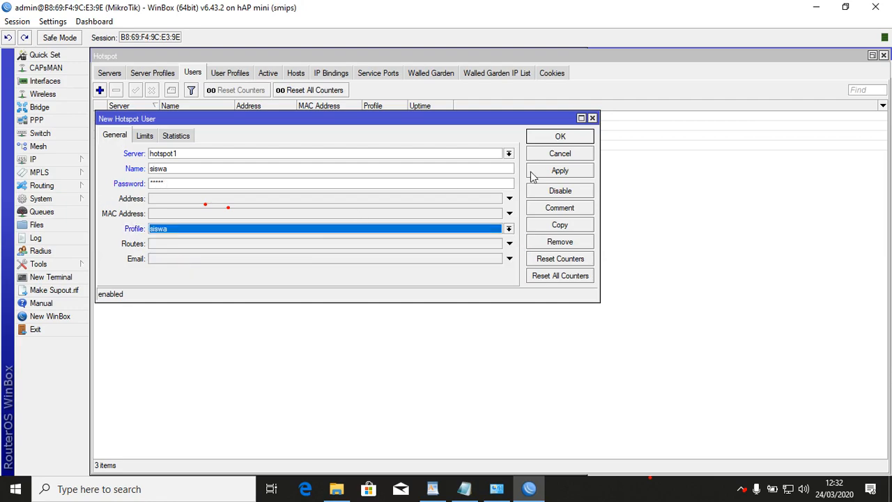
left_click(577, 174)
left_click(577, 138)
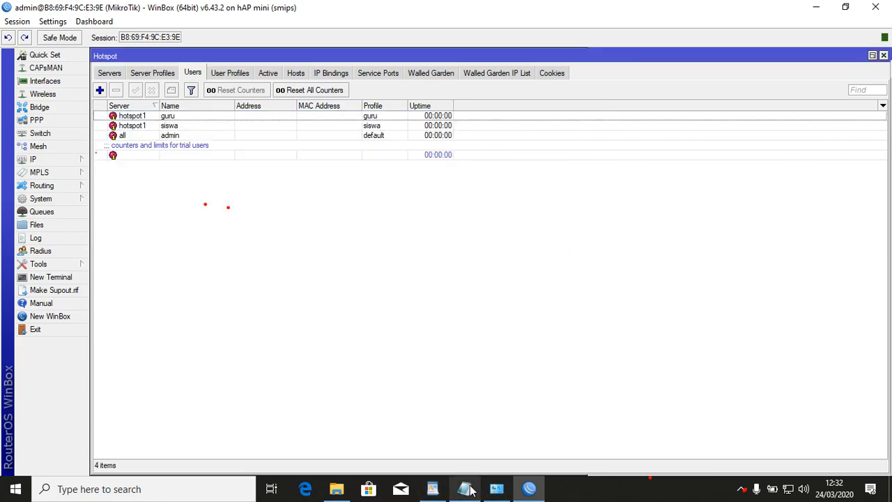
Highlight the 'Buat 2 user yaitu' item and its sub-bullets in yellow.
left_click(432, 489)
left_click_drag(226, 270, 228, 348)
left_click(196, 65)
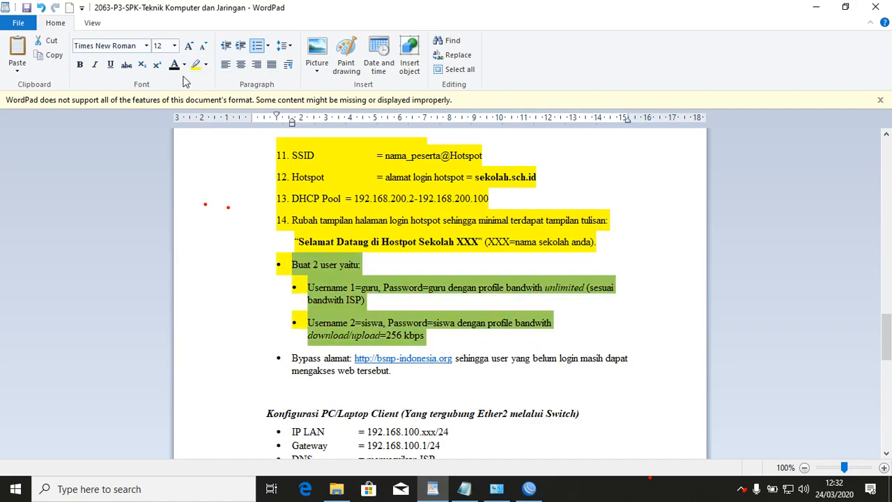
left_click(253, 337)
scroll(252, 263, "down", 4)
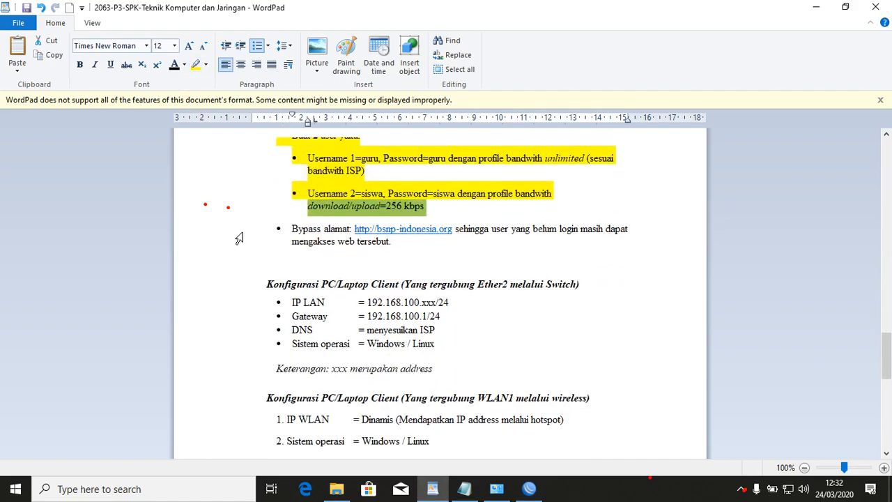
double_click(241, 251)
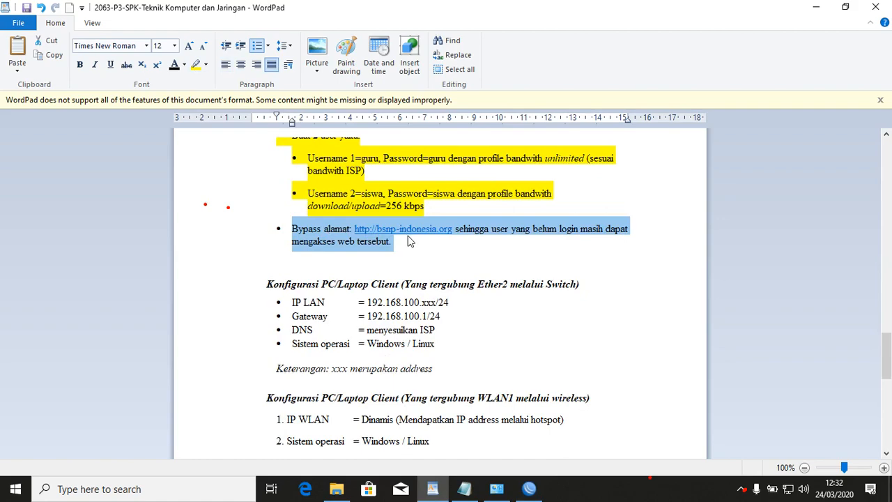
left_click(447, 205)
left_click_drag(454, 229, 355, 230)
right_click(370, 233)
left_click(406, 255)
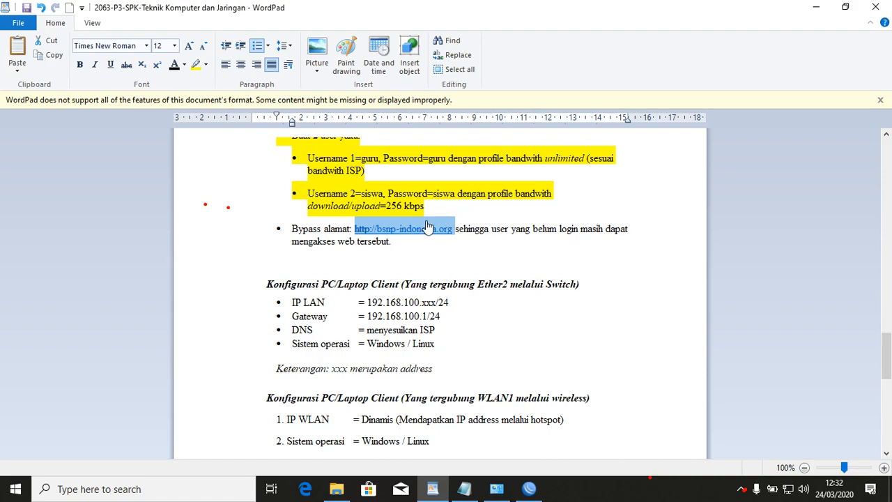
left_click(816, 7)
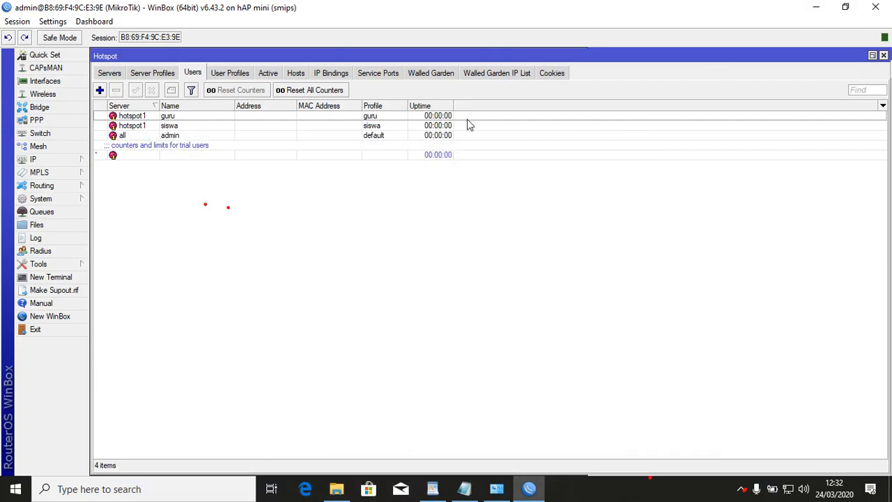
left_click(445, 74)
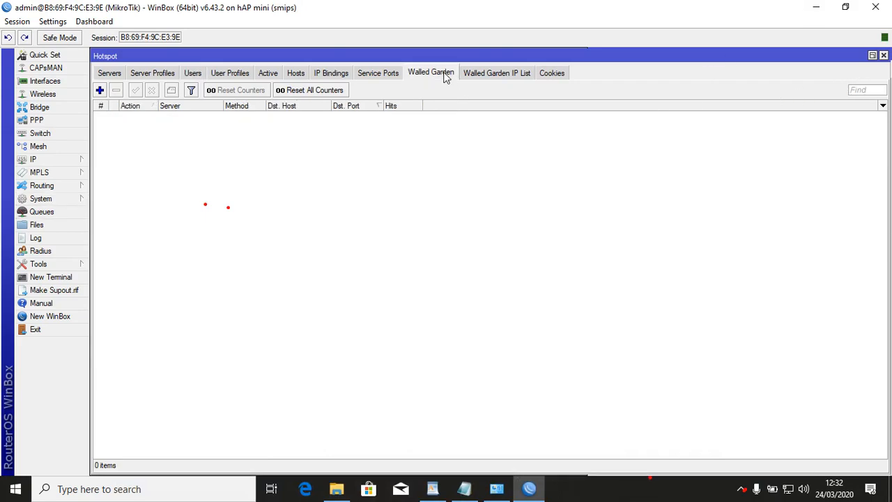
left_click(99, 89)
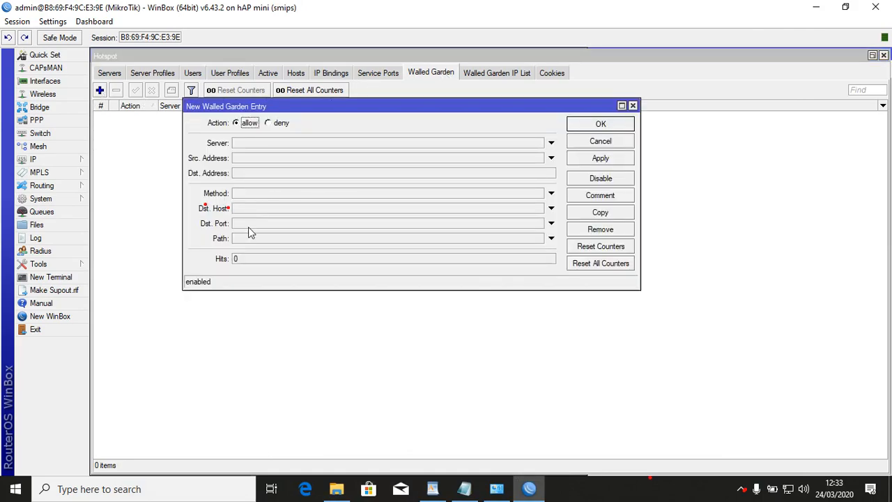
left_click(264, 208)
key("ctrl+v")
left_click_drag(264, 208, 218, 209)
key("BackSpace")
key("Delete")
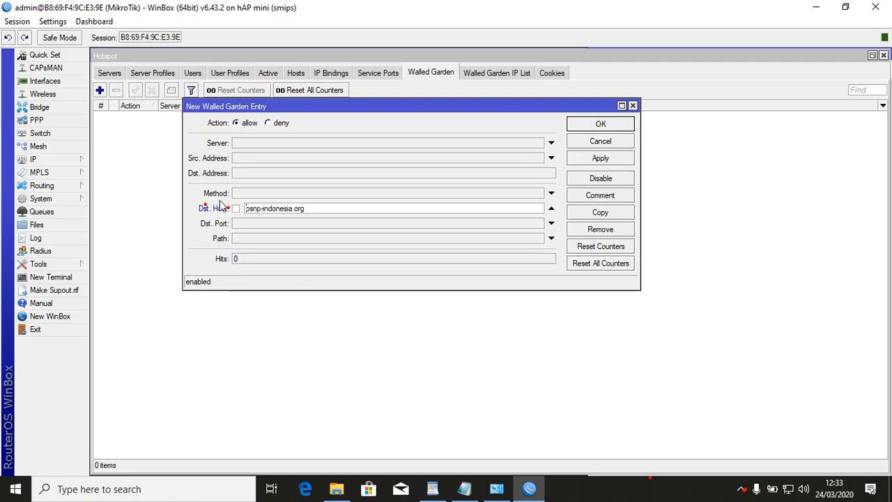
left_click(601, 160)
left_click(601, 124)
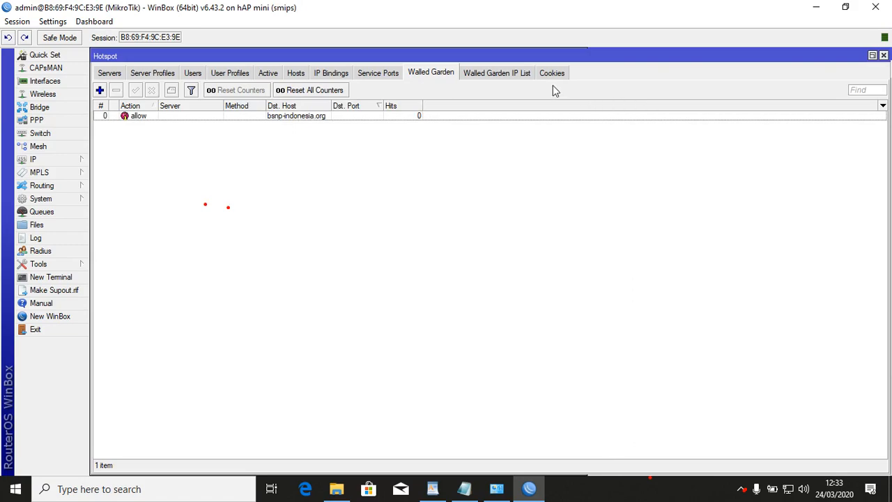
left_click(510, 73)
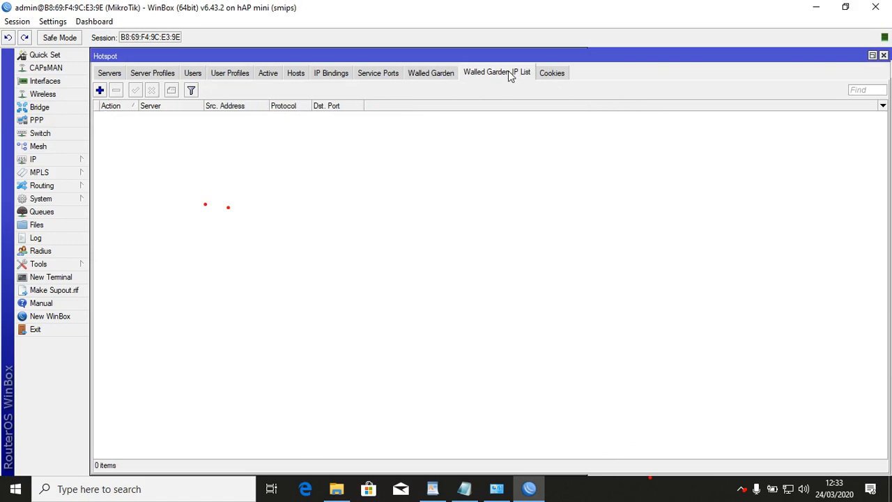
Create a walled-garden IP rule accepting tcp traffic to destination ports 20-21.
left_click(99, 89)
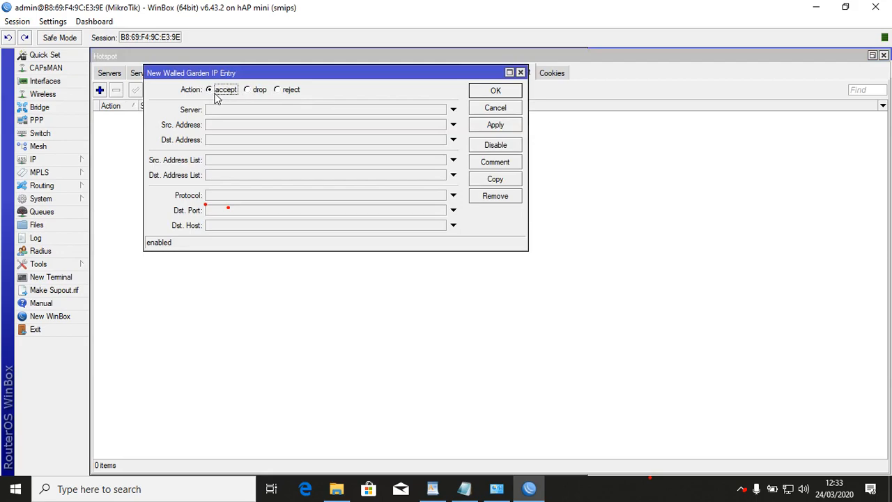
left_click(229, 195)
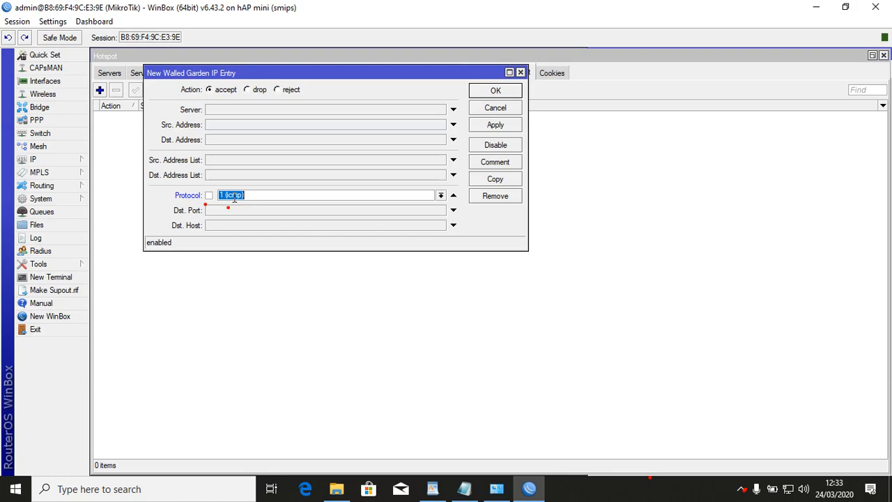
type("tcp")
left_click(251, 211)
type("20-21")
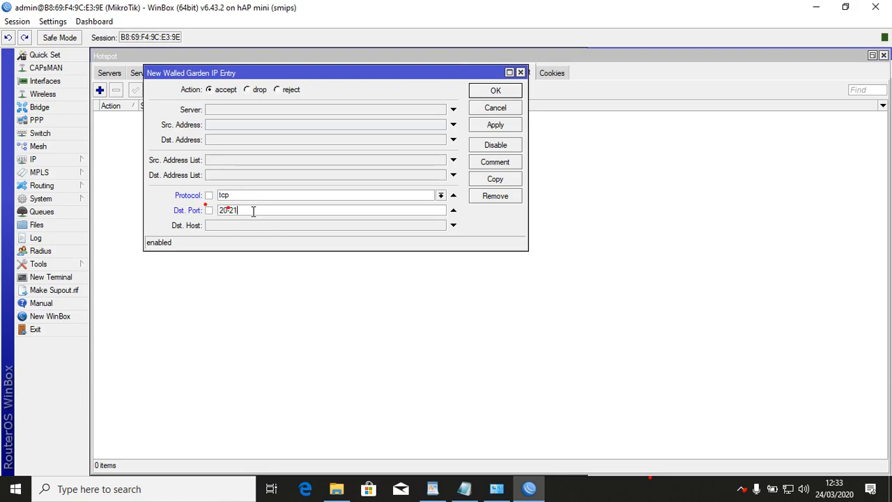
left_click(483, 129)
left_click(497, 91)
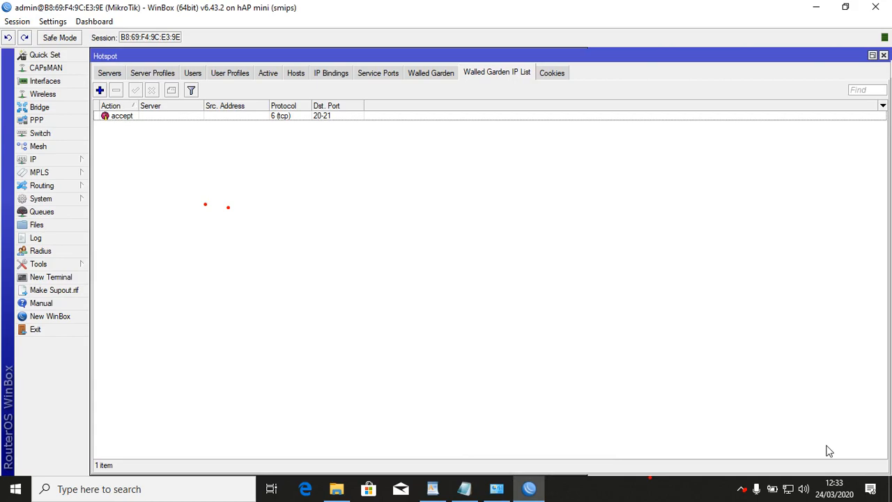
left_click(185, 74)
Review the guru and siswa hotspot users and their user profiles.
left_click(159, 126)
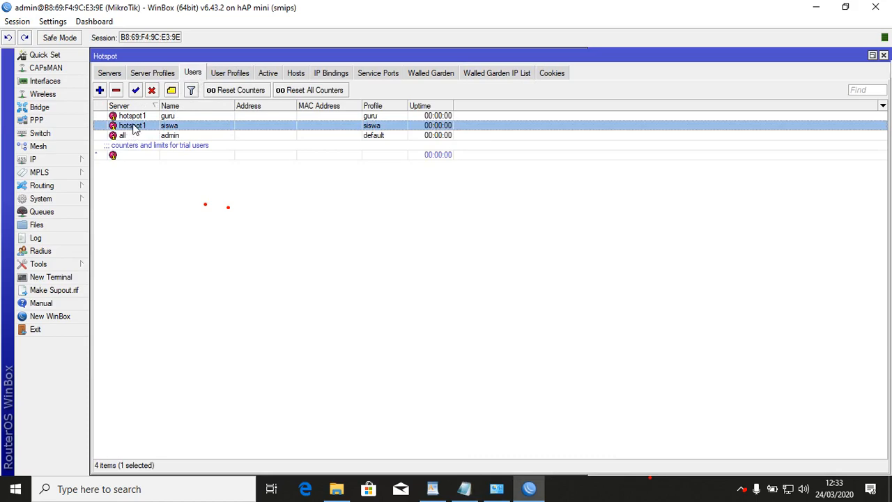
left_click(165, 117)
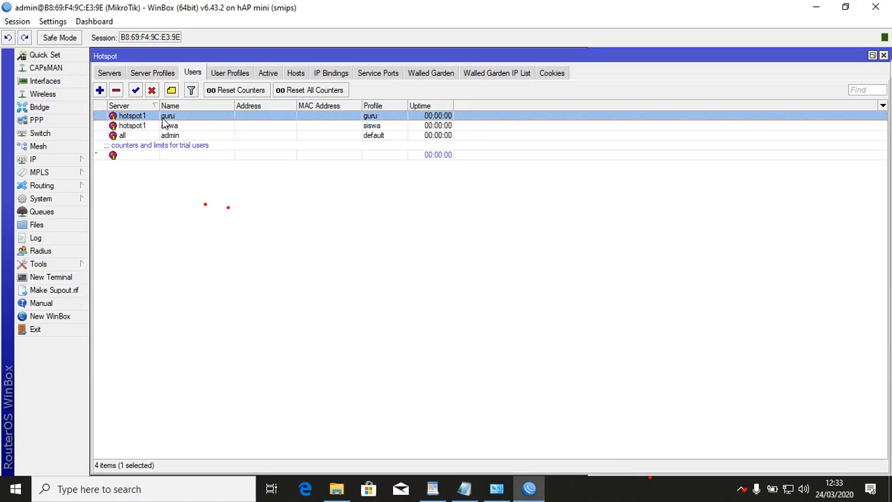
left_click(164, 126)
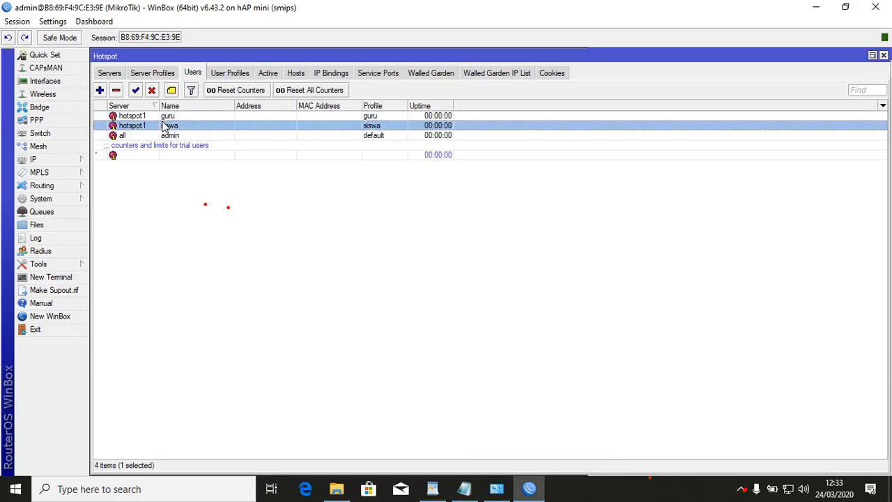
left_click(167, 117)
left_click(230, 73)
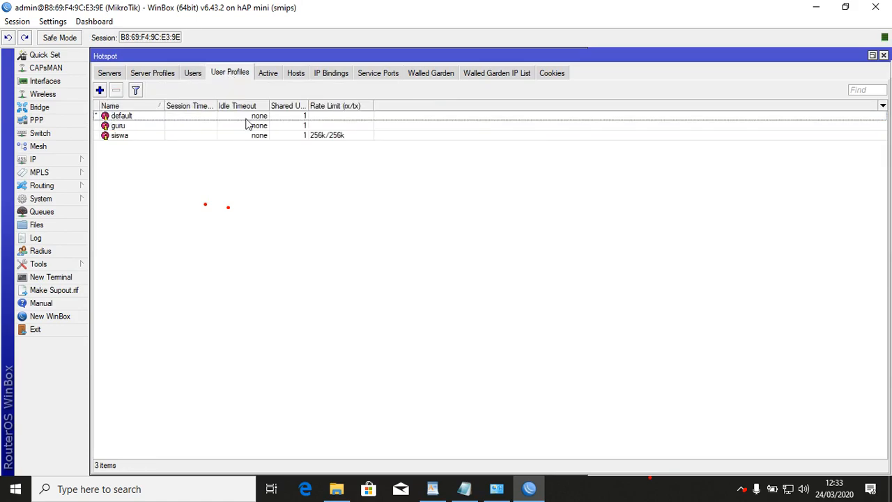
left_click(245, 135)
left_click(239, 126)
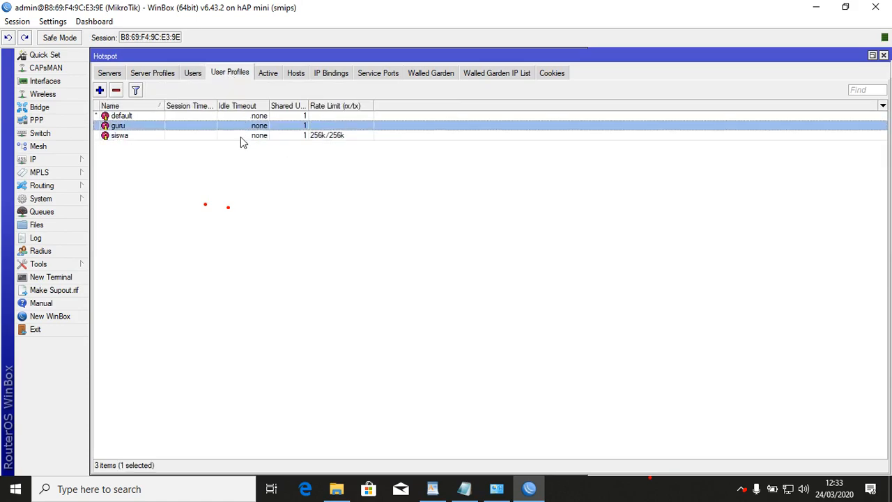
left_click(235, 137)
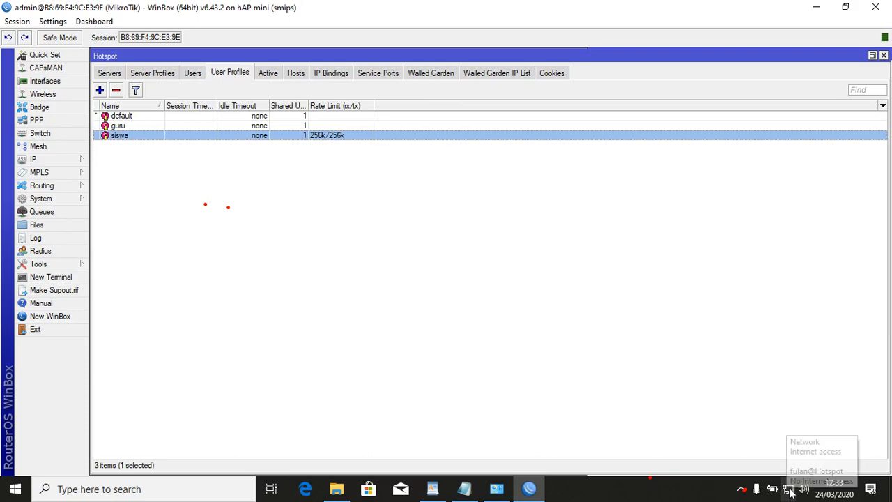
Join the hotspot Wi-Fi network and minimise WinBox to the desktop.
mouse_move(791, 493)
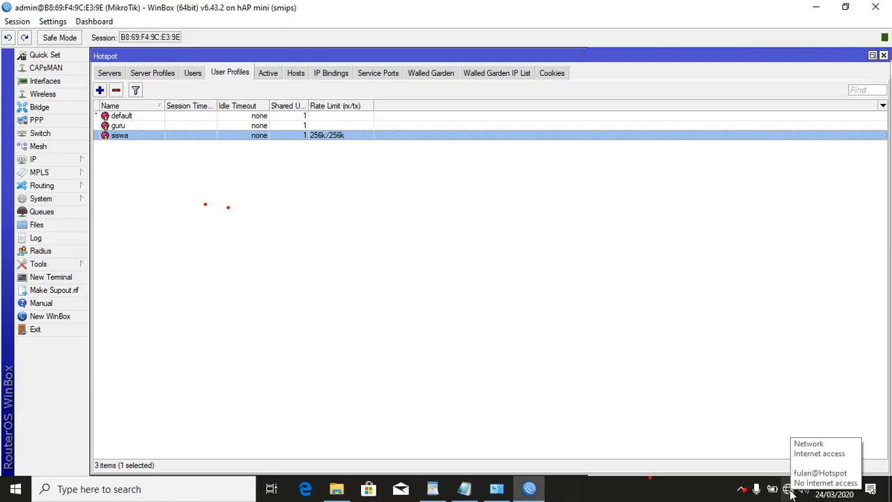
left_click(790, 492)
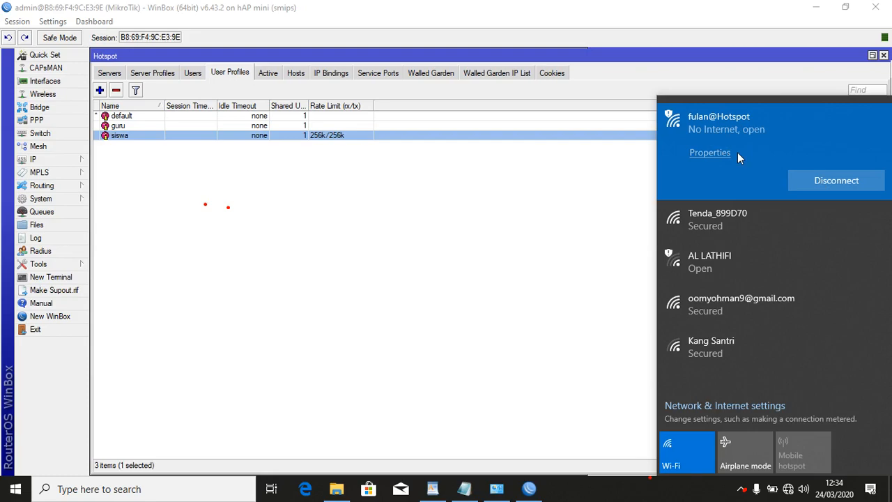
left_click(890, 489)
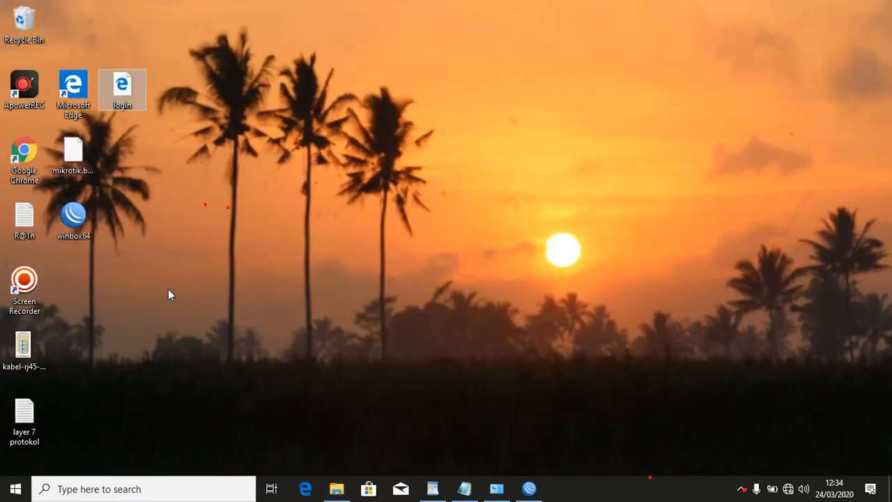
Launch Chrome, log into the sekolah.sch.id hotspot as guru, then open a new tab.
double_click(24, 152)
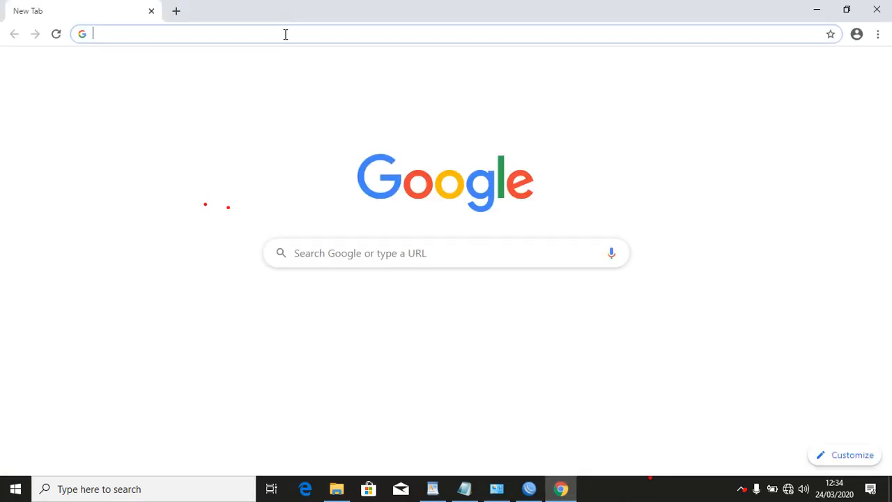
type("sekolah.sch.id")
key("Return")
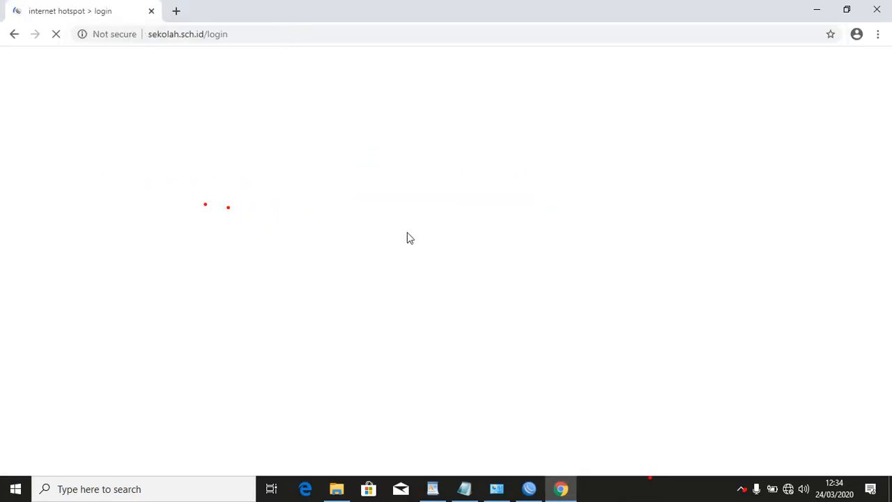
left_click(459, 240)
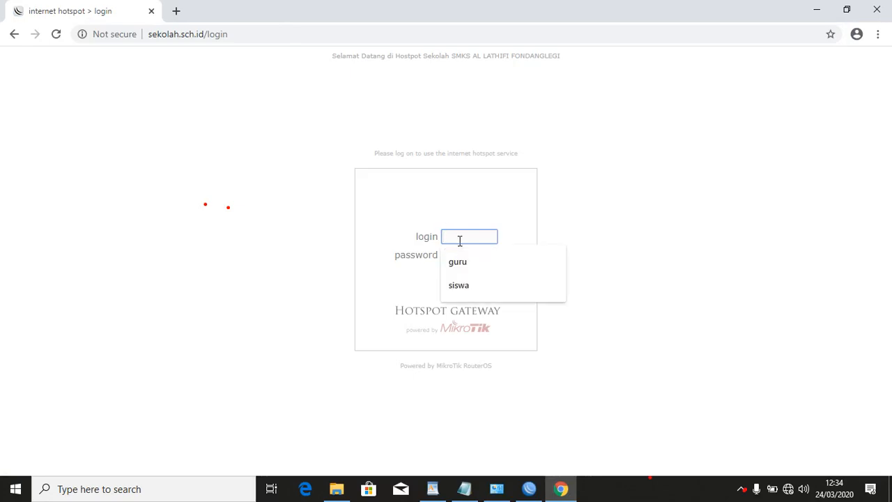
type("guru")
key("BackSpace")
key("BackSpace")
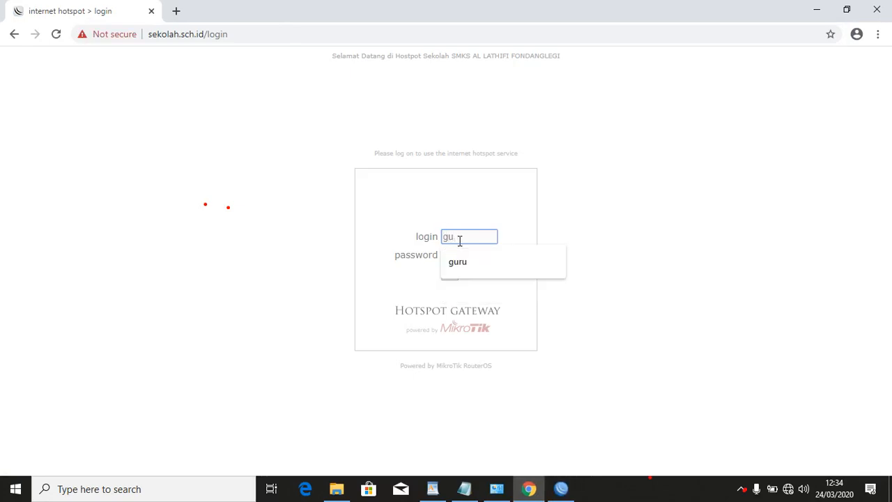
key("Down")
key("Tab")
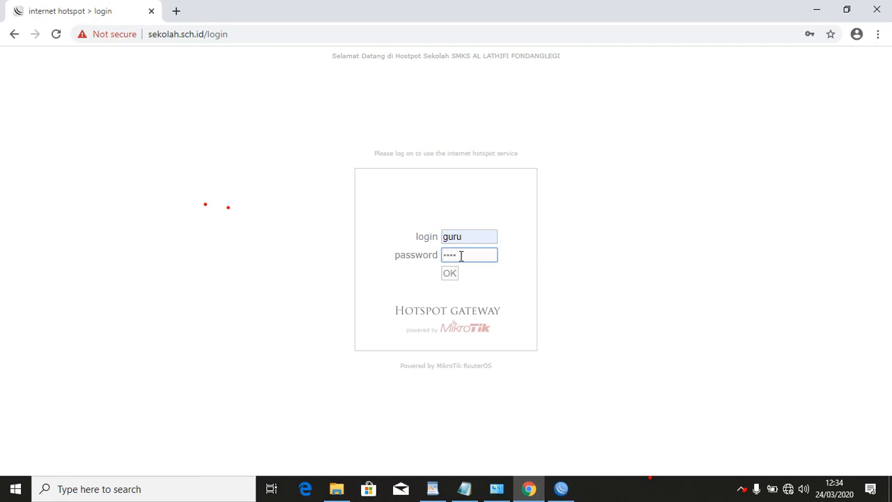
left_click(450, 274)
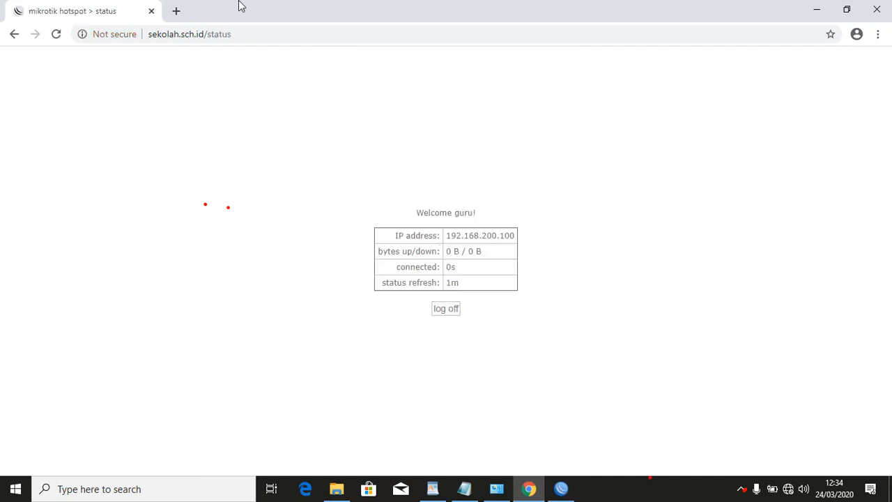
left_click(176, 12)
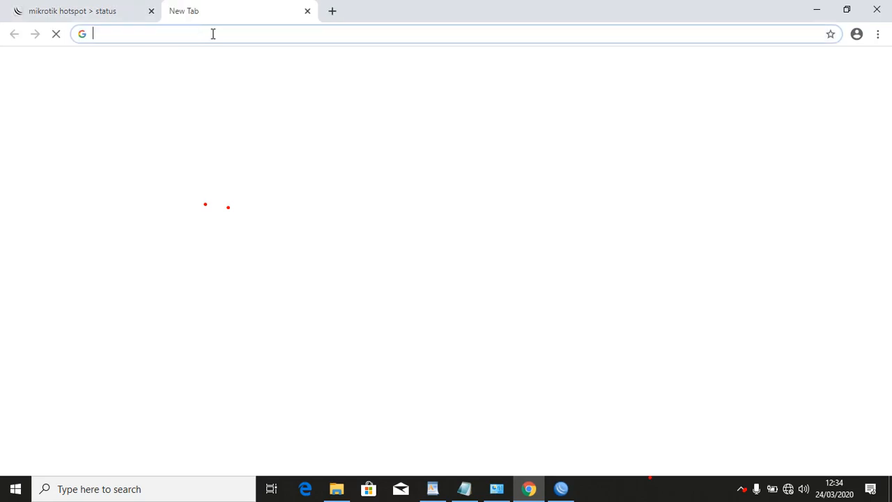
Run Google's speedtest (2.07 Mbps download) and go back to the hotspot status tab.
type("speedtest")
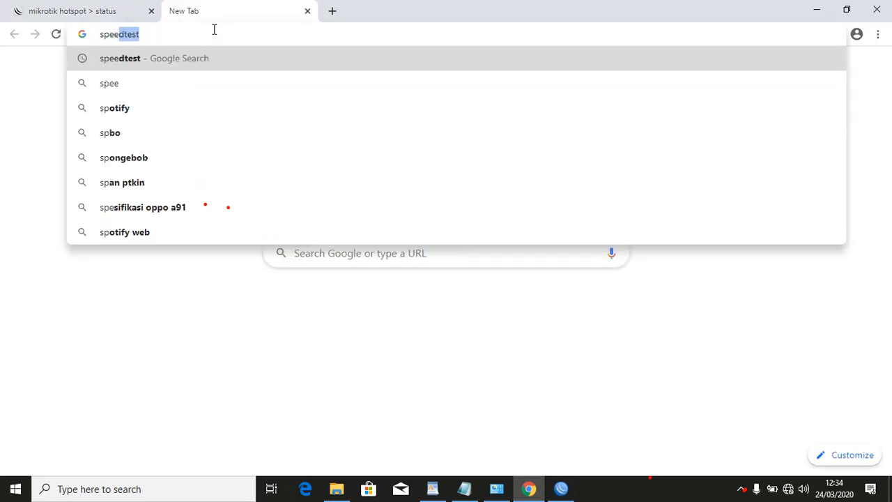
left_click(211, 57)
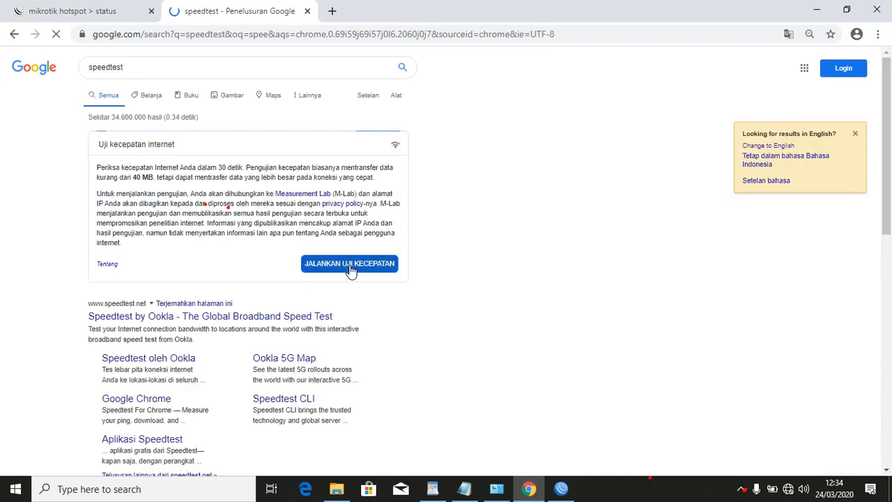
left_click(350, 270)
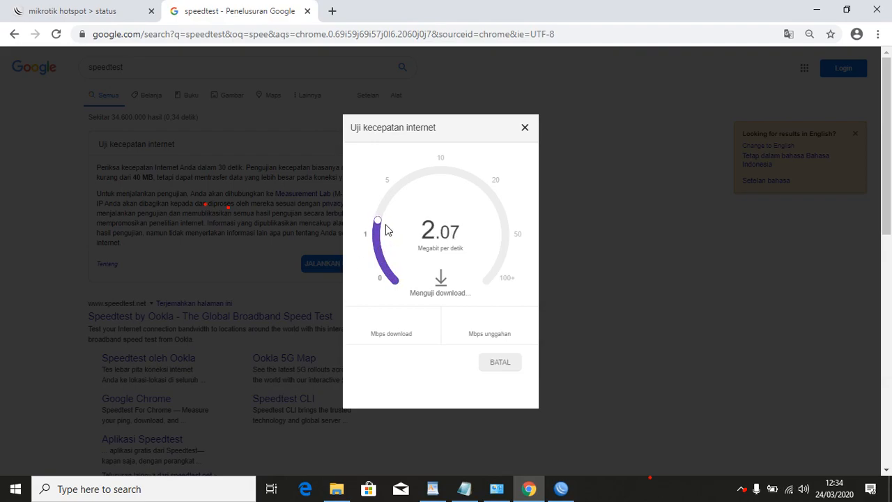
left_click(74, 8)
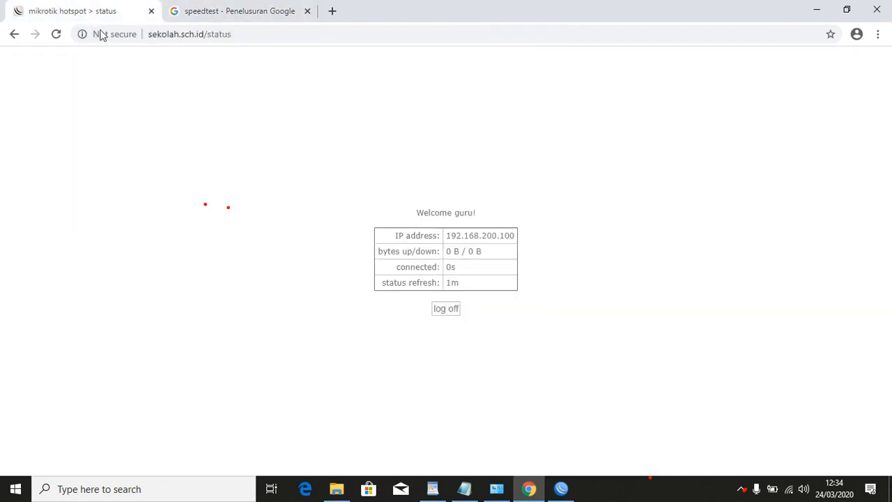
Log guru off and back on three times, ending logged in, then bring up WinBox.
left_click(457, 312)
left_click(446, 312)
left_click(457, 311)
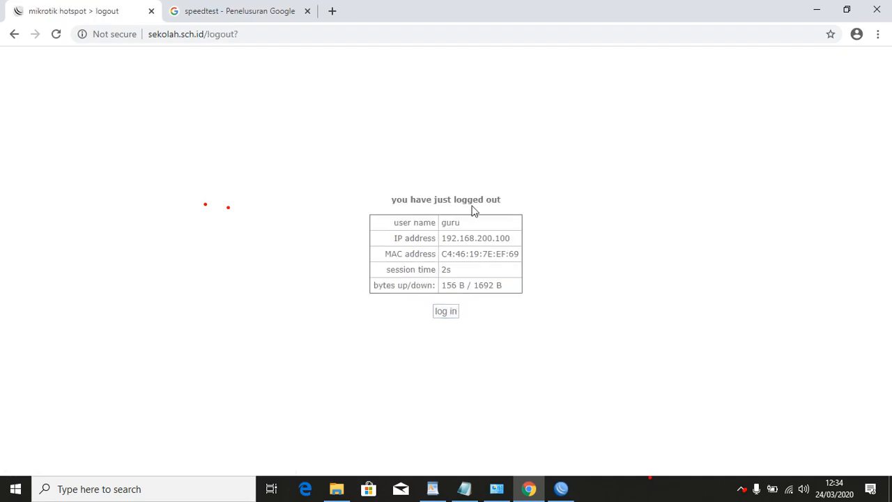
left_click(445, 312)
left_click(450, 311)
left_click(446, 311)
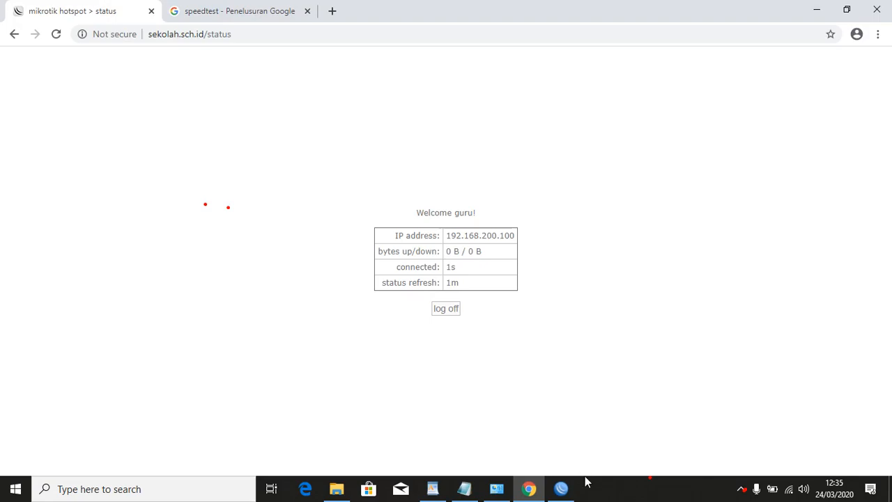
left_click(562, 489)
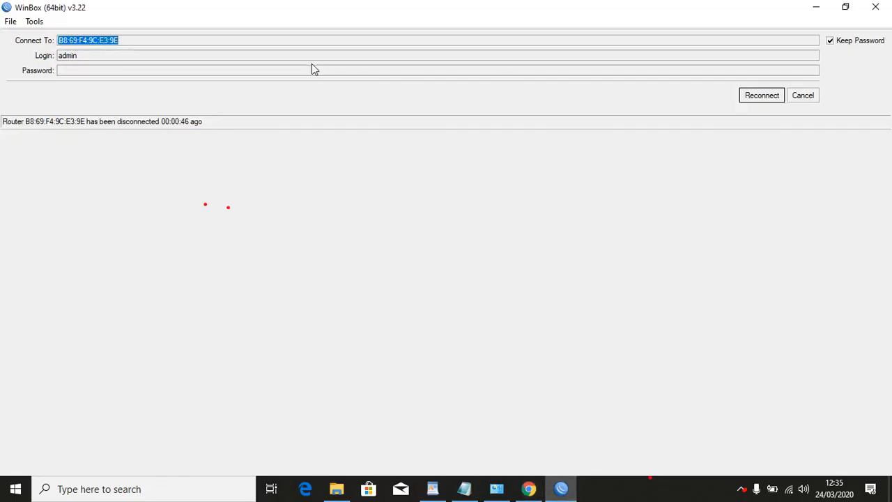
Reconnect WinBox to router B8:69:F4:9C:E3:9E from the Neighbors list.
left_click(773, 94)
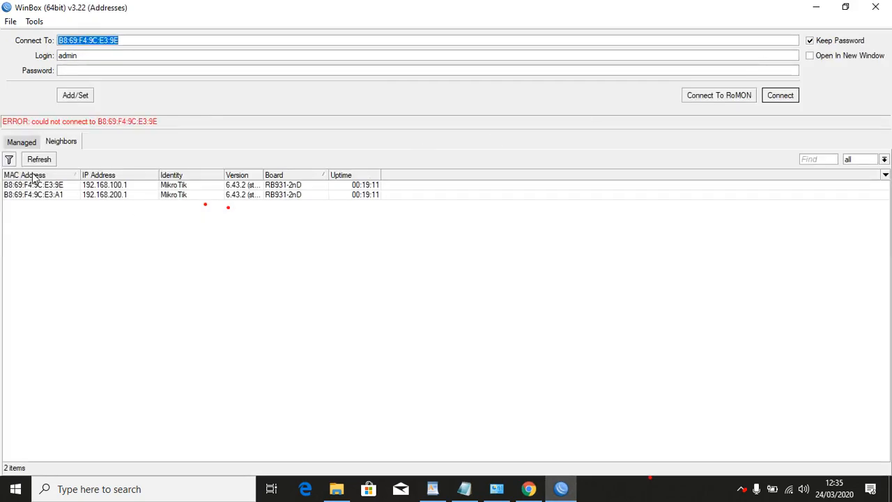
left_click(41, 186)
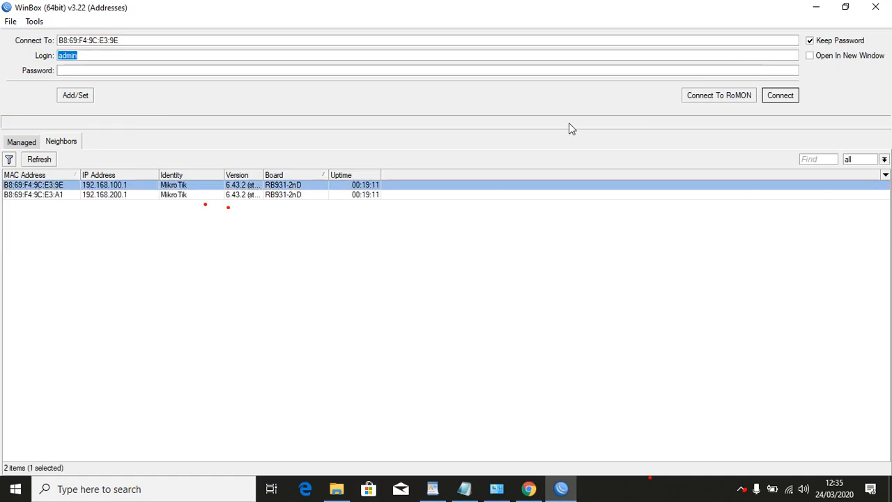
left_click(780, 95)
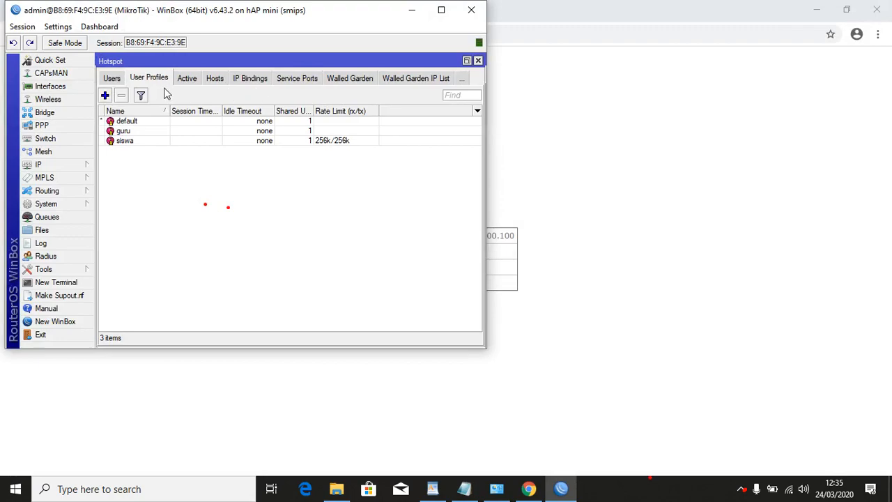
Turn off Cookie login in the hsprof1 server profile, leaving only HTTP CHAP, and close Hotspot.
left_click(107, 80)
left_click(111, 80)
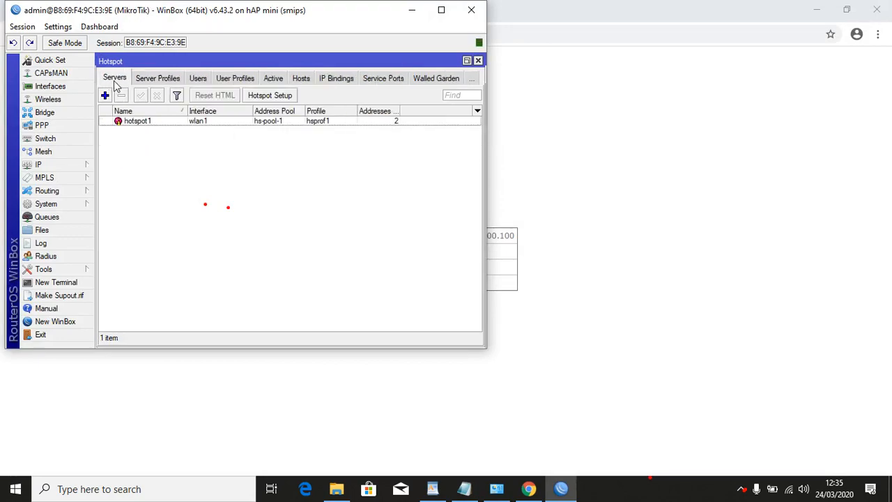
left_click(160, 79)
double_click(166, 135)
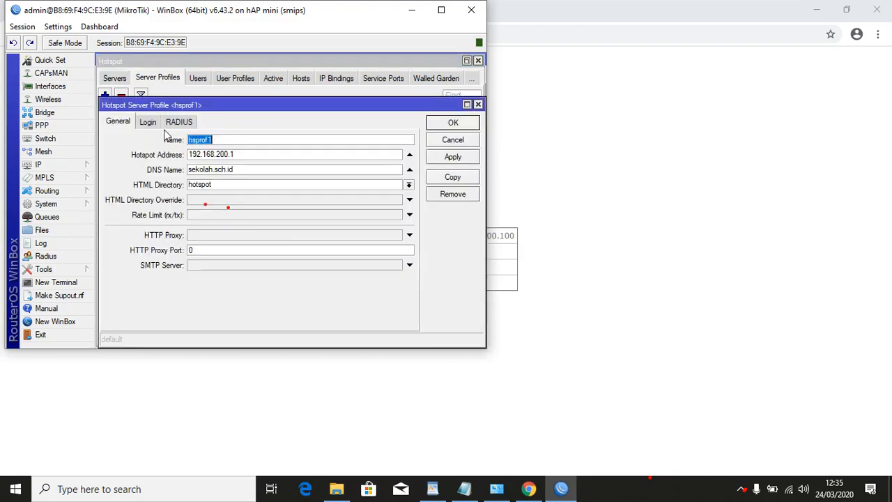
left_click(148, 123)
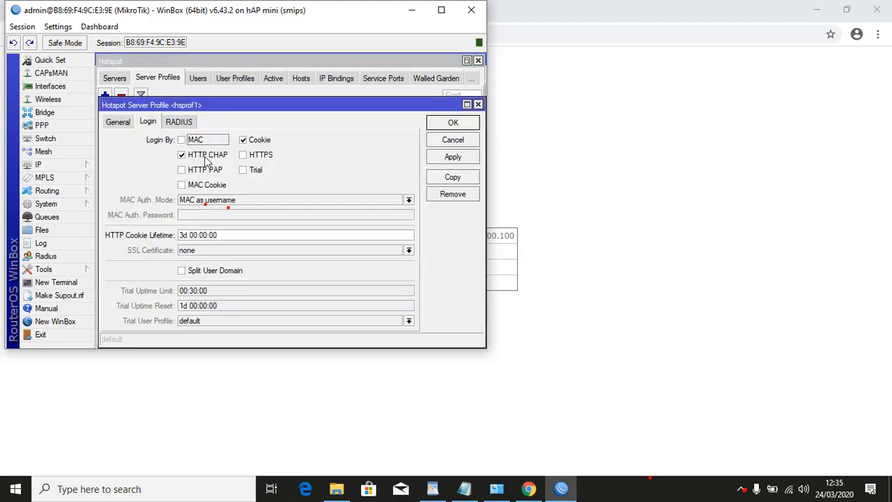
left_click(249, 141)
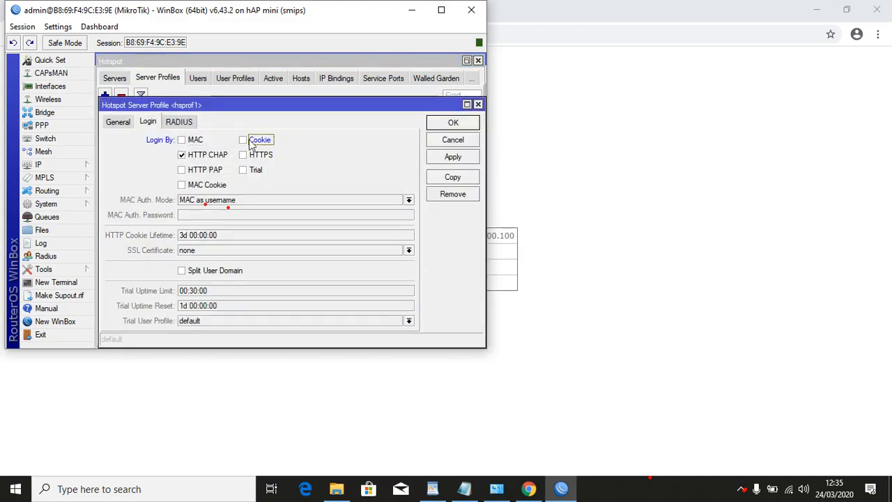
left_click(453, 122)
left_click(478, 60)
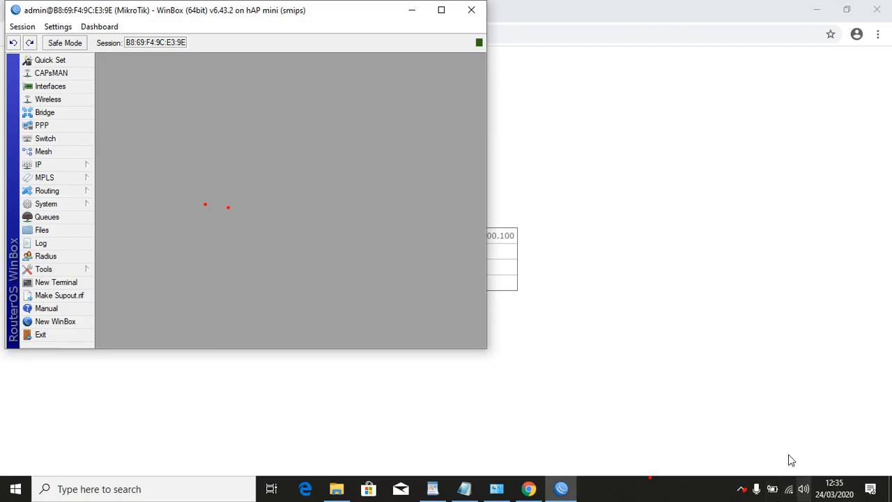
left_click(651, 331)
Log the guru user off and sign in to the hotspot as siswa.
left_click(450, 312)
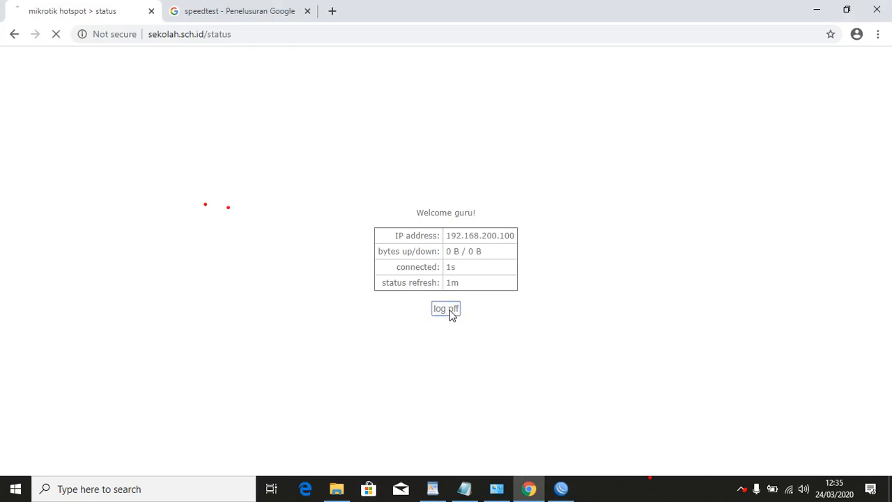
left_click(450, 313)
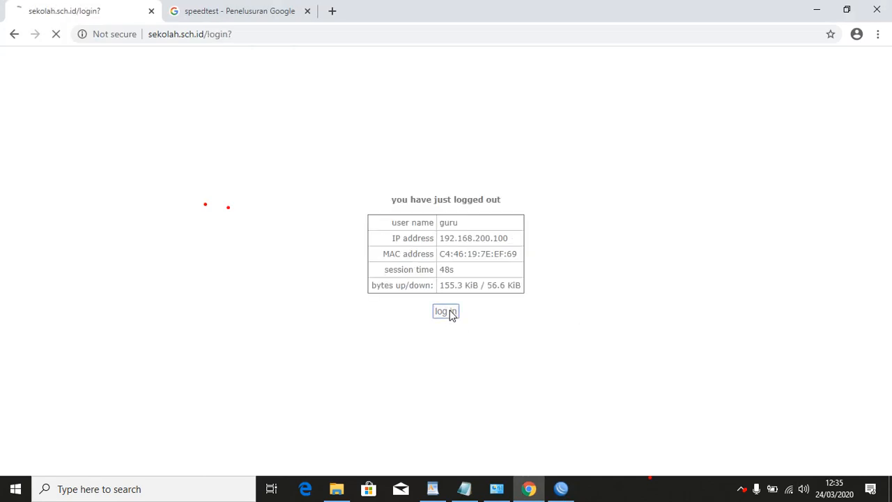
left_click(476, 241)
type("siswa")
left_click(474, 250)
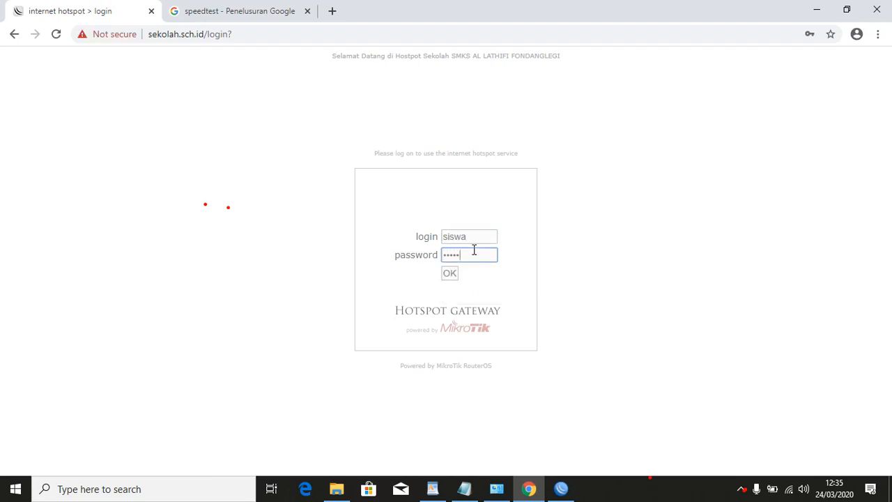
left_click(446, 274)
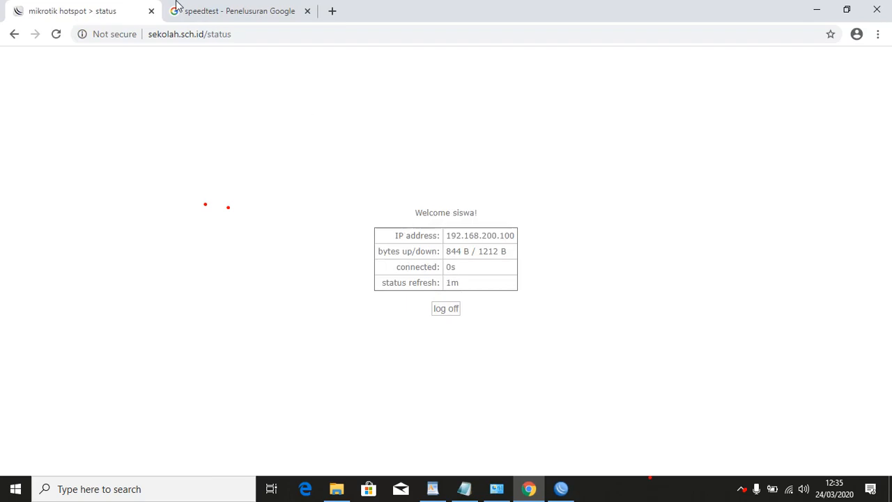
Rerun the speed test as siswa, cancel it, then log siswa off the hotspot.
left_click(178, 5)
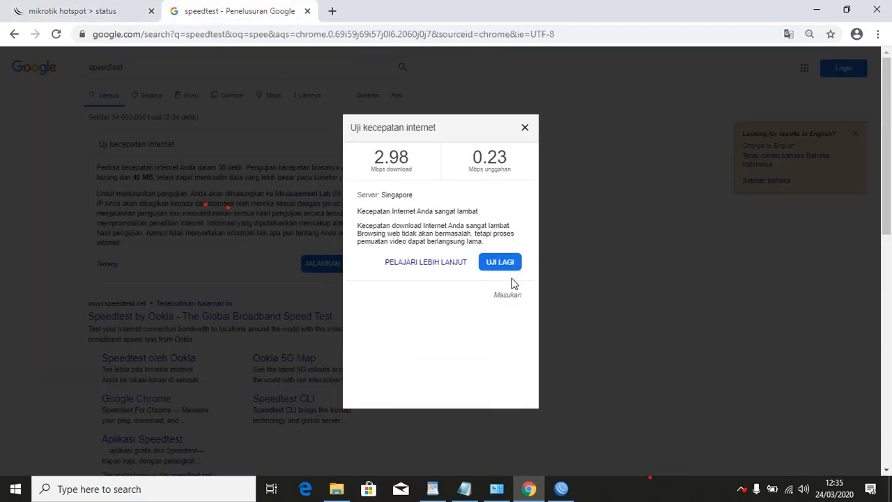
left_click(510, 262)
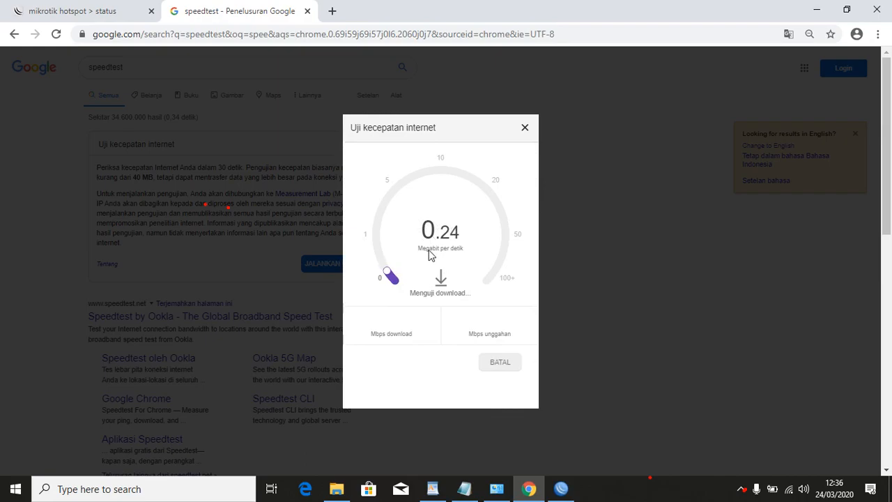
left_click(501, 363)
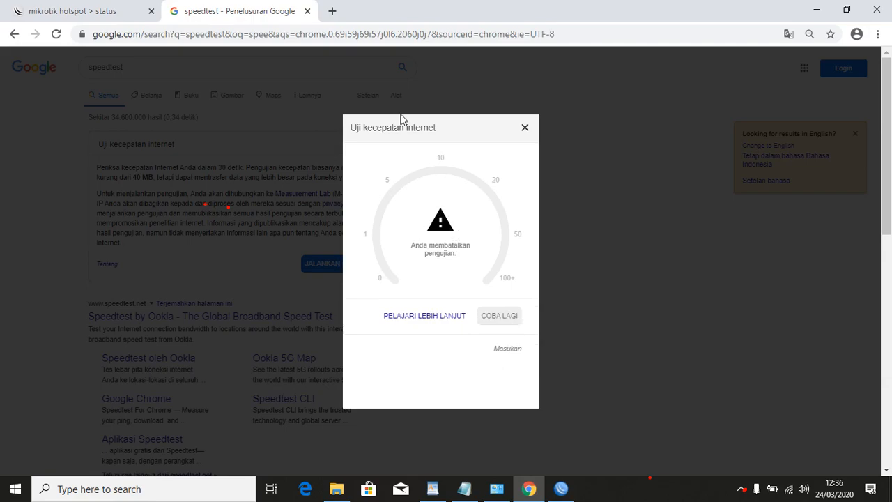
left_click(83, 10)
left_click(451, 312)
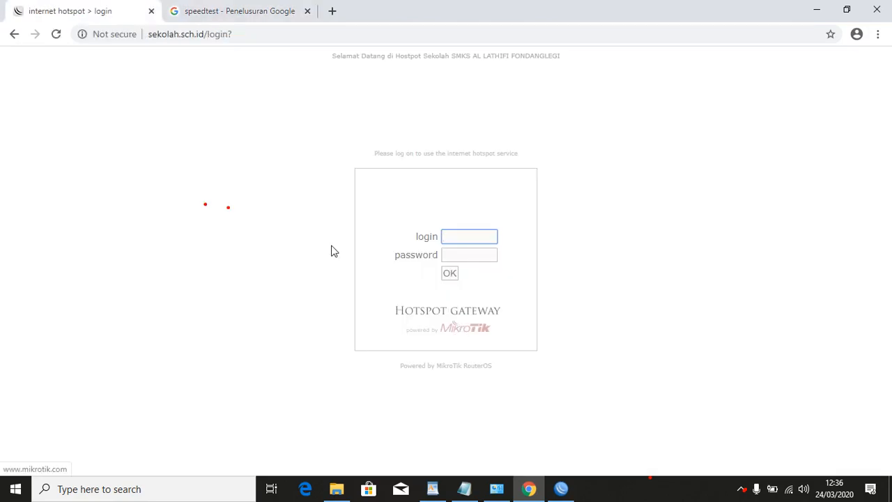
Open a new Chrome tab and copy the bsnp-indonesia.org link from the WordPad document.
left_click(332, 11)
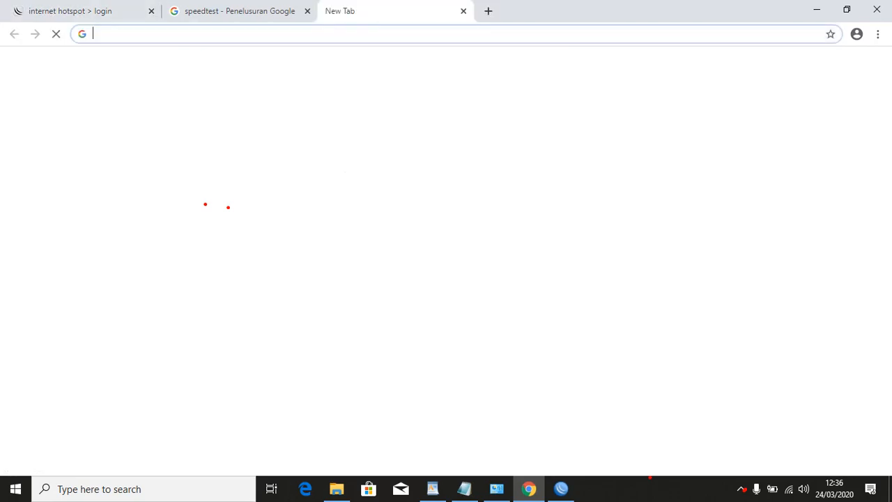
left_click(431, 489)
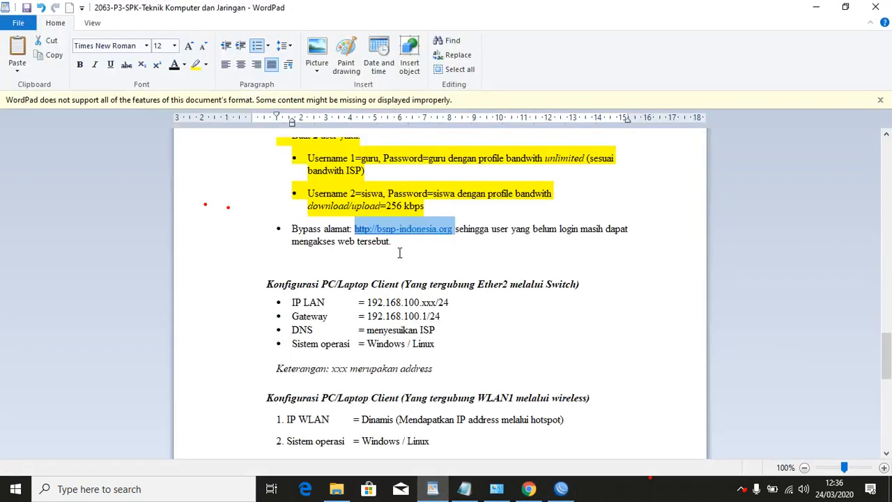
right_click(399, 237)
left_click(425, 251)
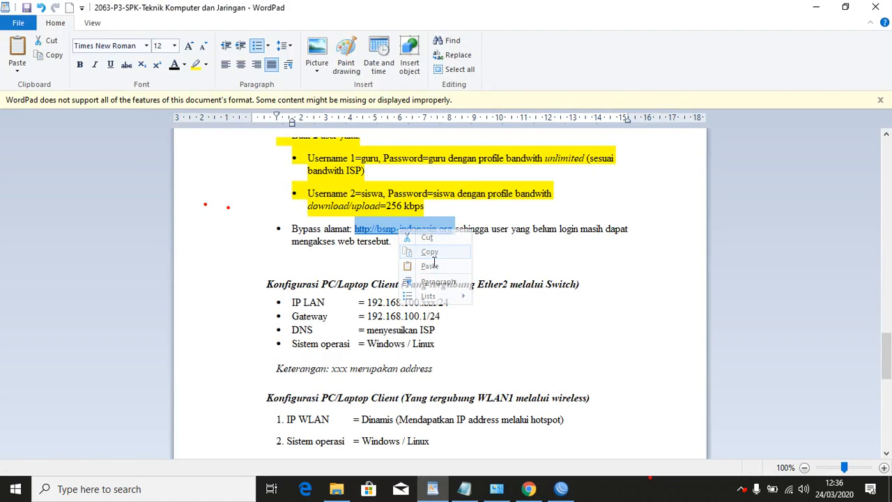
left_click(530, 490)
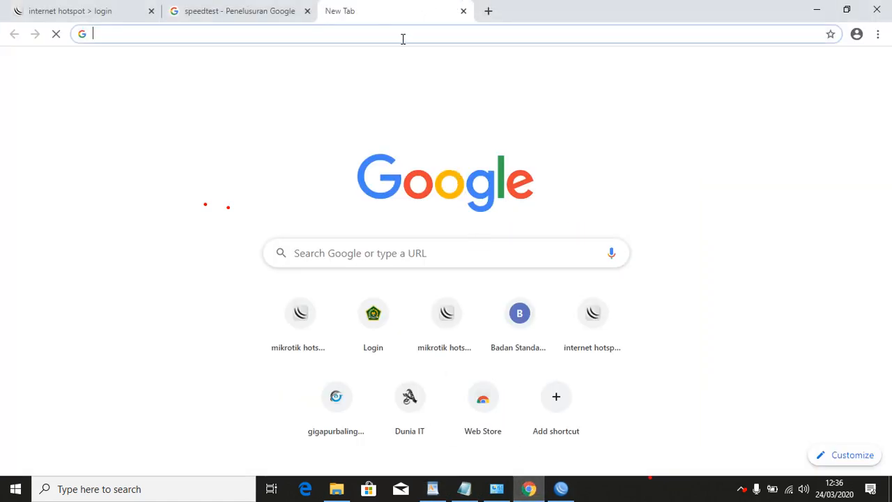
Load the pasted bsnp-indonesia.org address and retry it four more times; it stays unreachable.
key("ctrl+v")
key("Return")
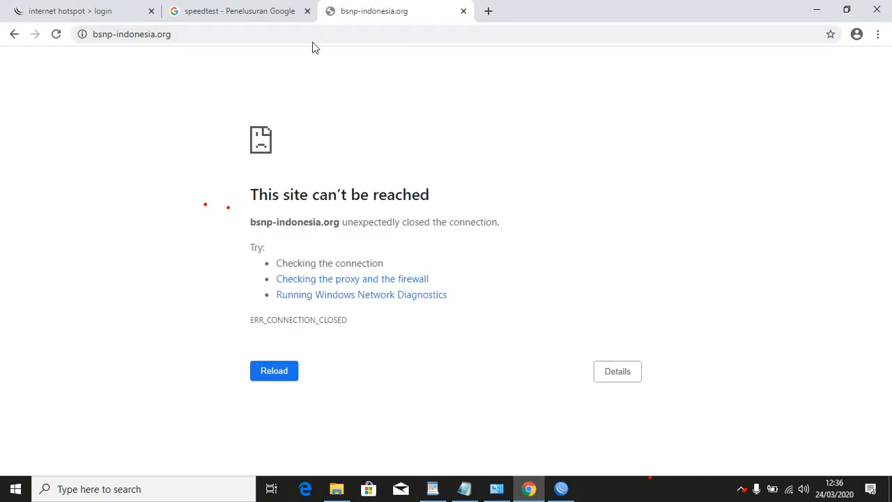
left_click(92, 35)
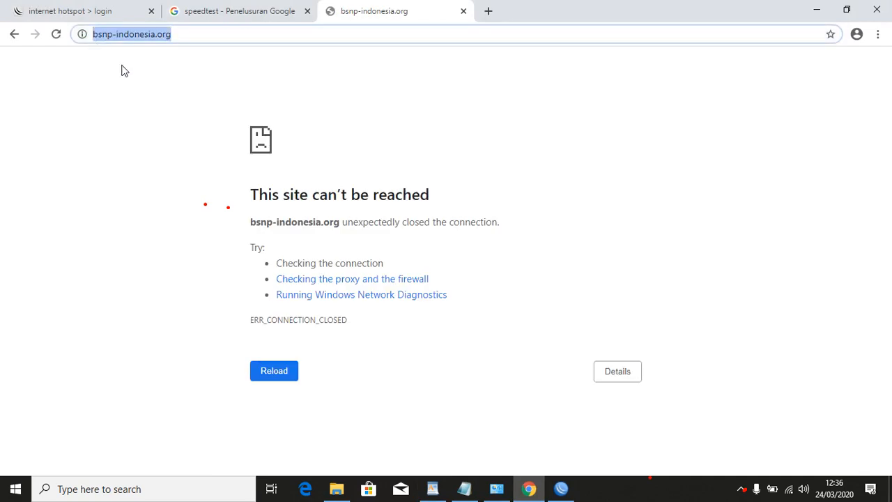
key("Left")
key("Return")
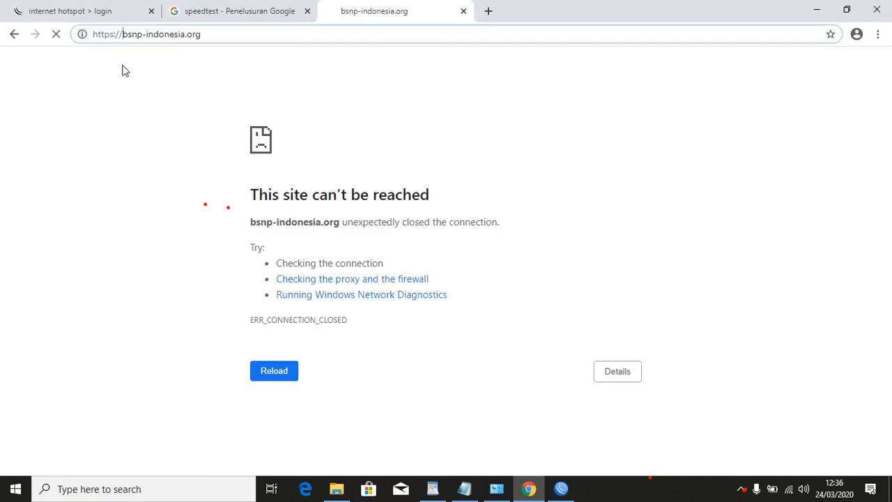
left_click(168, 34)
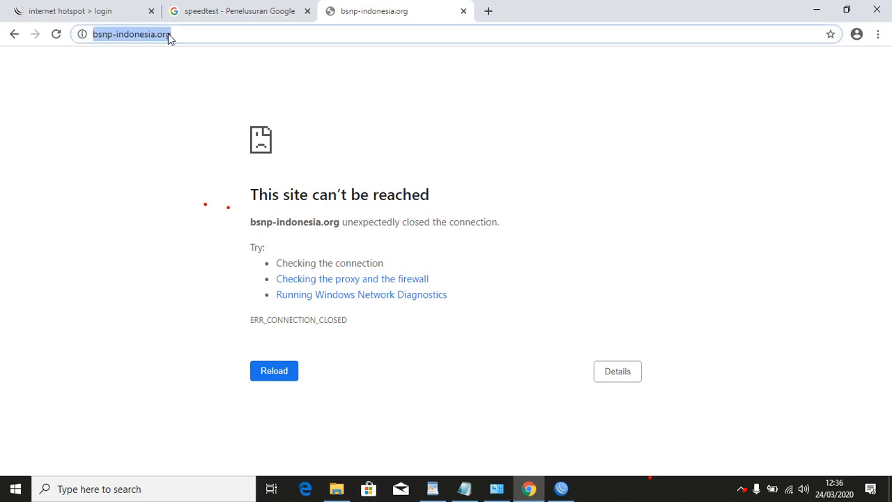
key("Return")
left_click(168, 34)
key("Return")
left_click(168, 34)
key("ctrl+c")
key("Return")
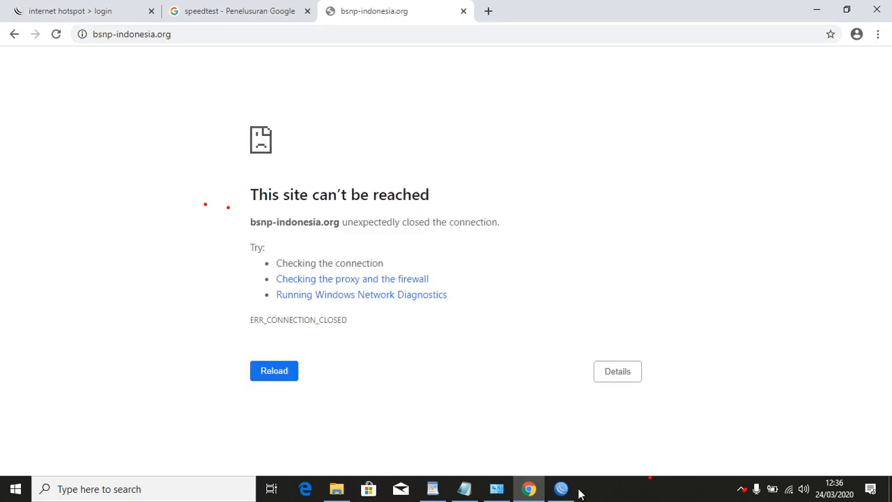
mouse_move(572, 494)
Reconnect WinBox to the router and bring up the hotspot Walled Garden list.
left_click(562, 489)
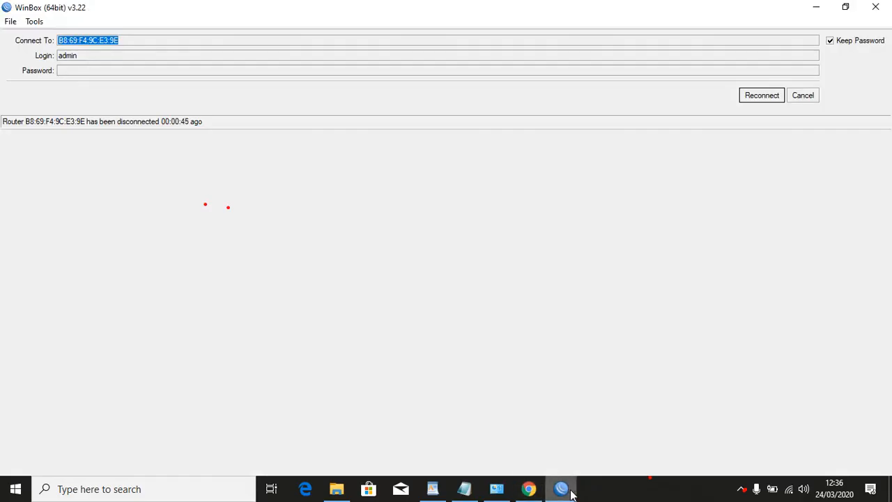
left_click(776, 98)
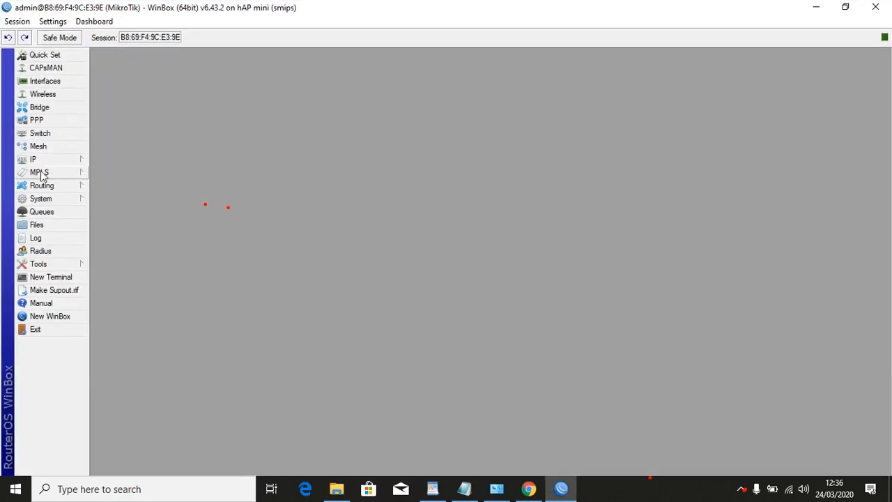
left_click(48, 161)
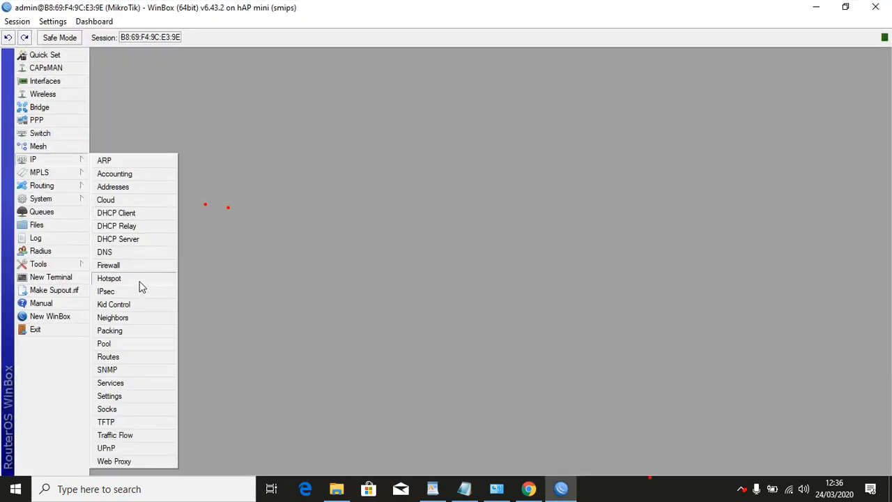
left_click(111, 278)
left_click(522, 74)
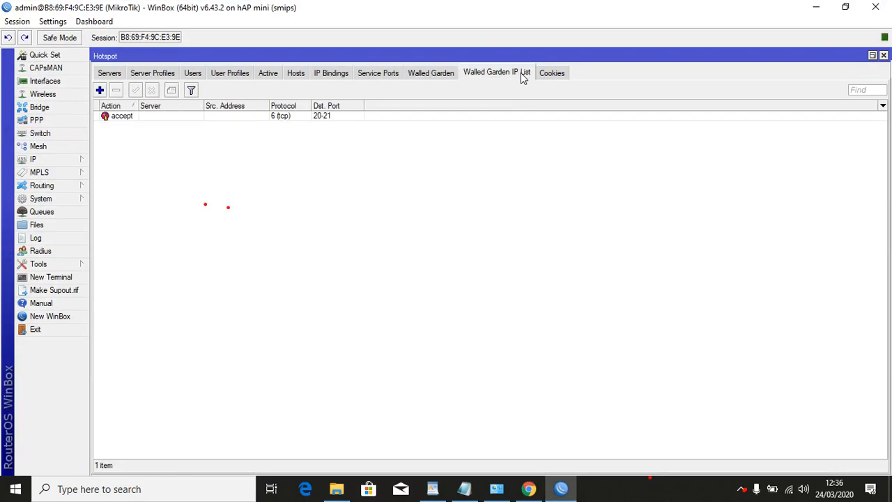
Prefix the bsnp-indonesia.org walled-garden rule's Dst. Host with * and save it.
left_click(444, 74)
double_click(248, 126)
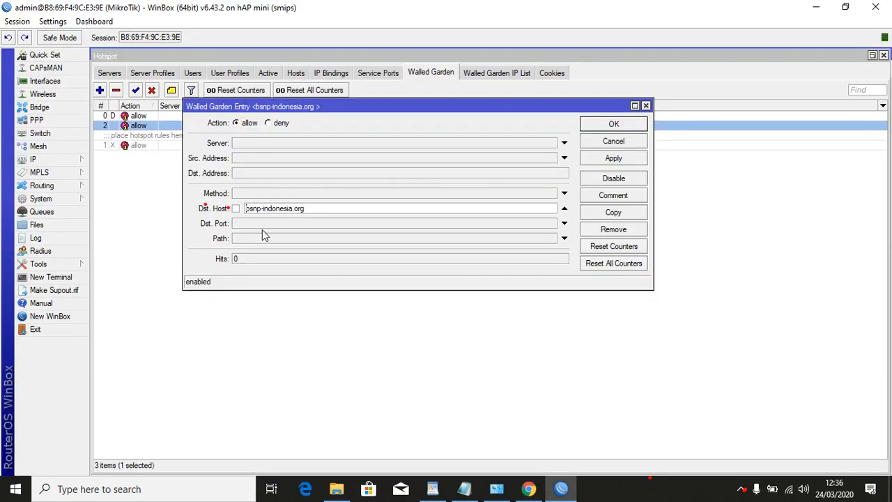
type("*")
left_click(616, 161)
left_click(615, 125)
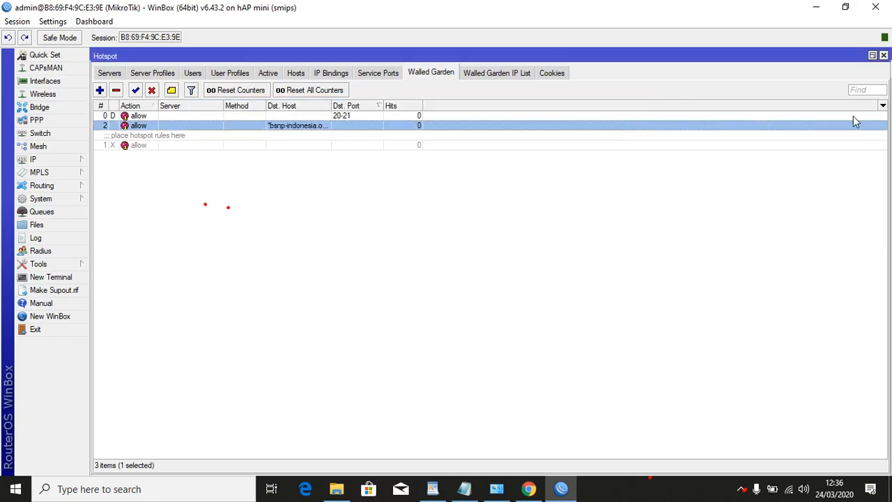
left_click(883, 56)
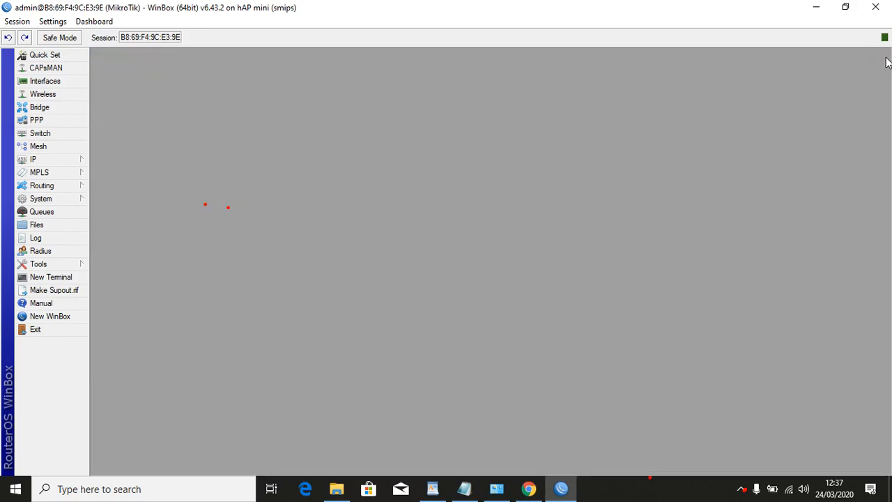
Reload the failing bsnp-indonesia.org page in Chrome three times.
left_click(771, 485)
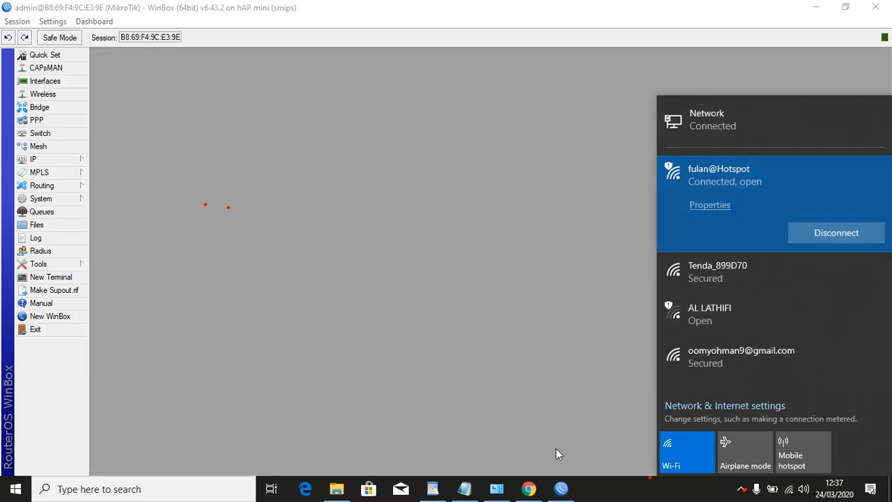
left_click(529, 488)
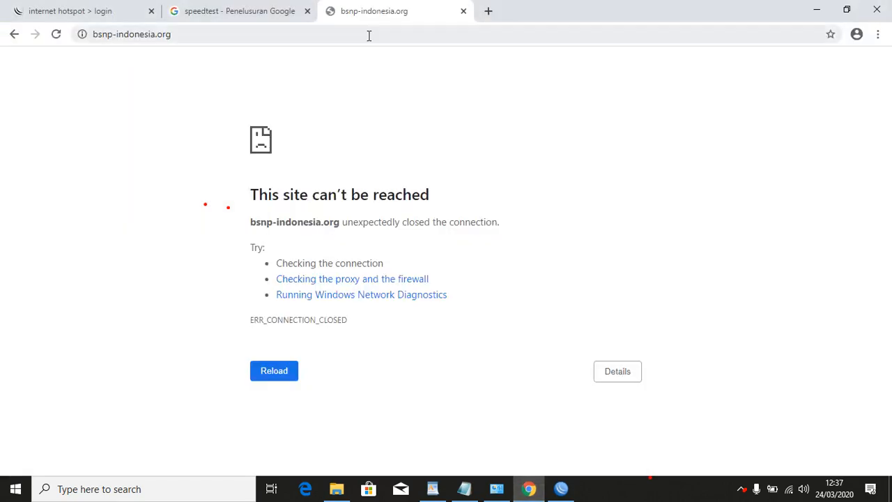
left_click(56, 36)
left_click(57, 36)
left_click(56, 37)
Disconnect from the hotspot Wi-Fi in the network flyout and connect to it again.
left_click(786, 491)
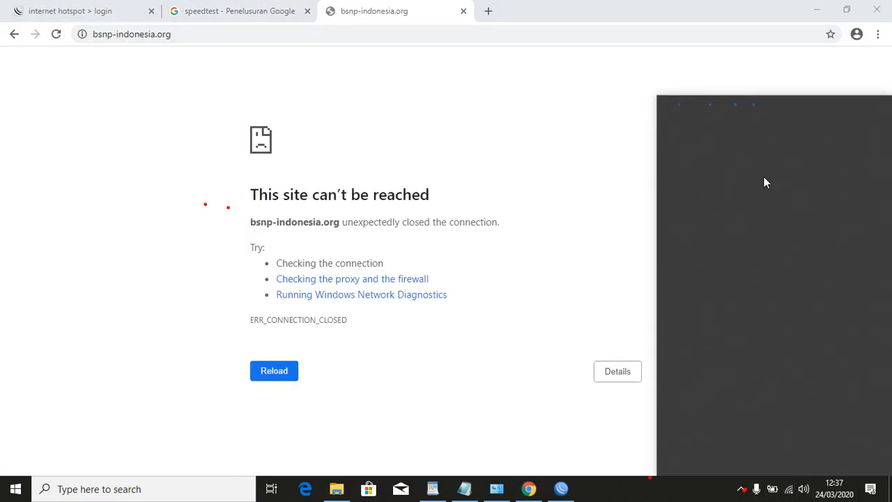
left_click(814, 182)
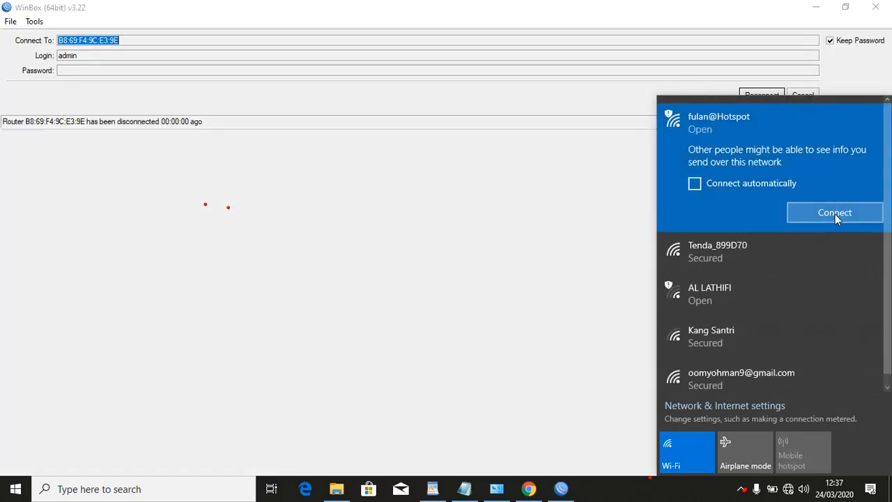
left_click(834, 214)
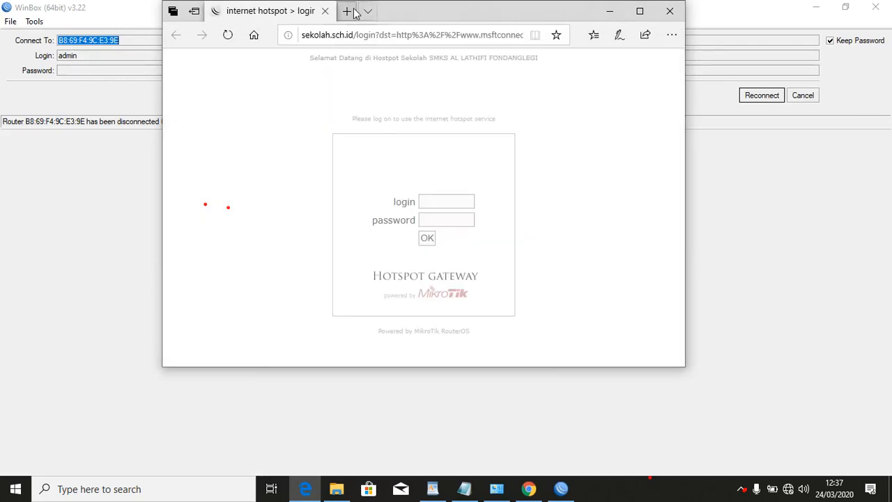
left_click(351, 8)
left_click(350, 34)
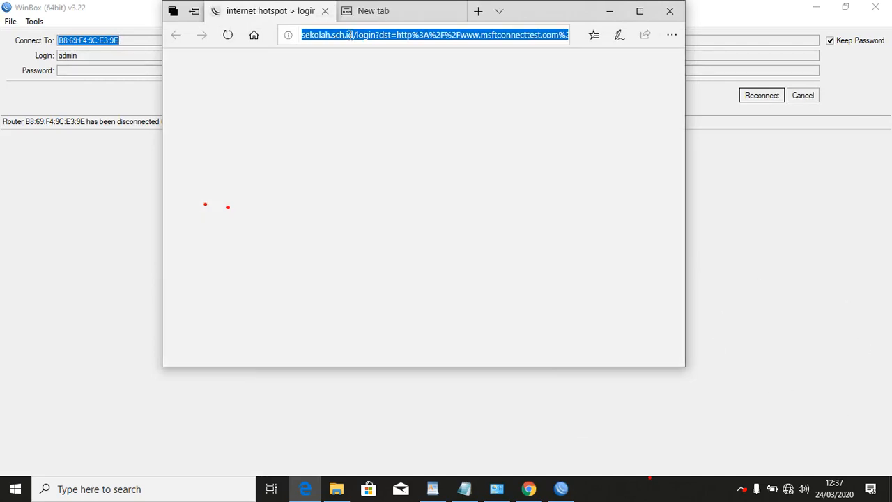
left_click(351, 21)
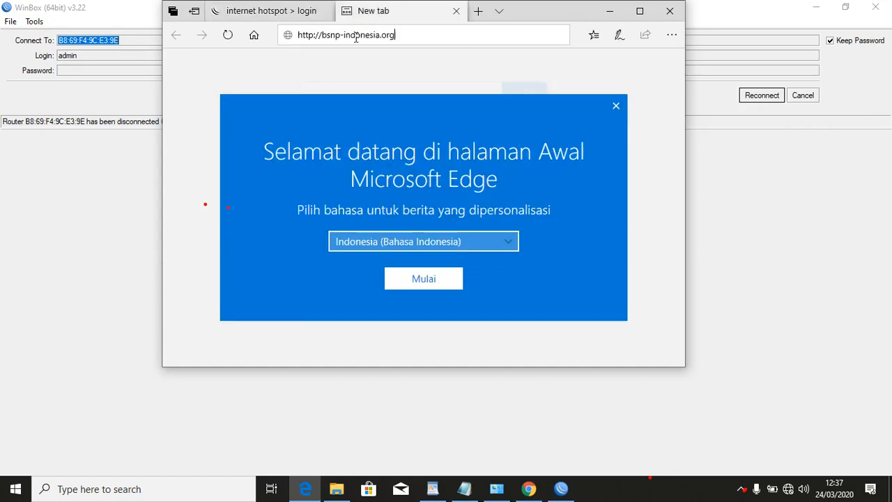
key("ctrl+v")
left_click(484, 57)
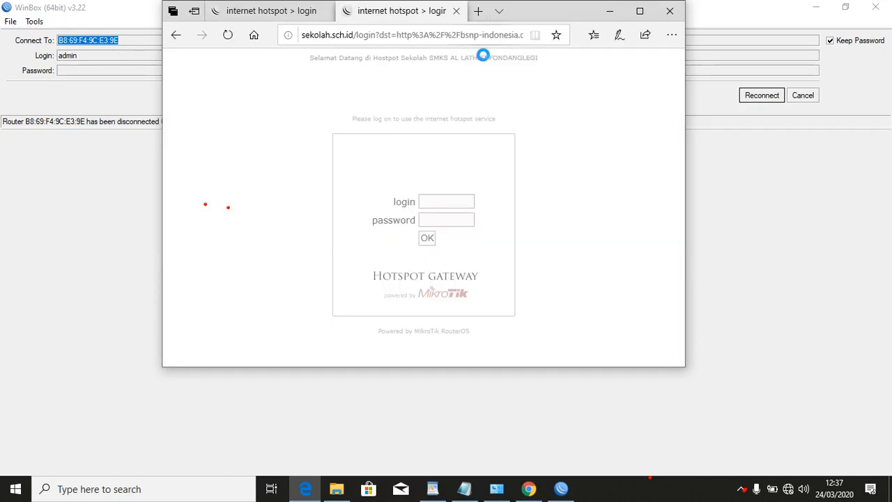
Paste bsnp-indonesia.org over the redirected login page's address and retry it.
left_click(442, 37)
key("ctrl+v")
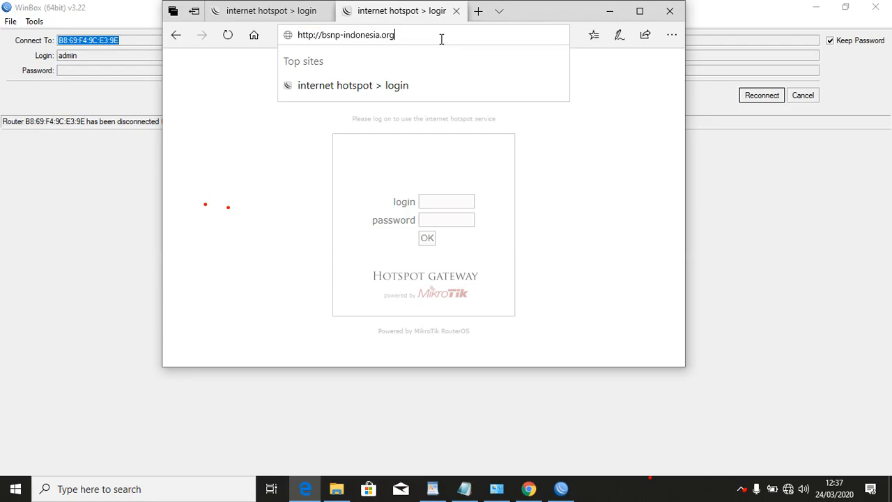
key("Return")
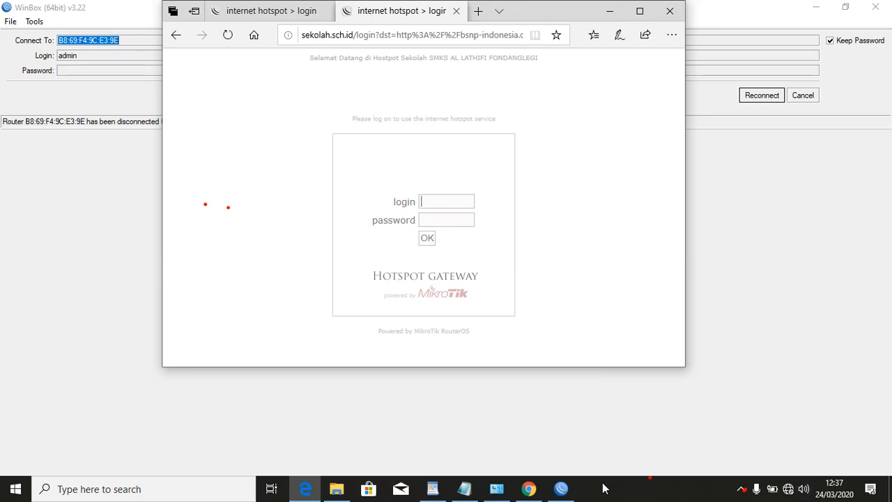
left_click(561, 488)
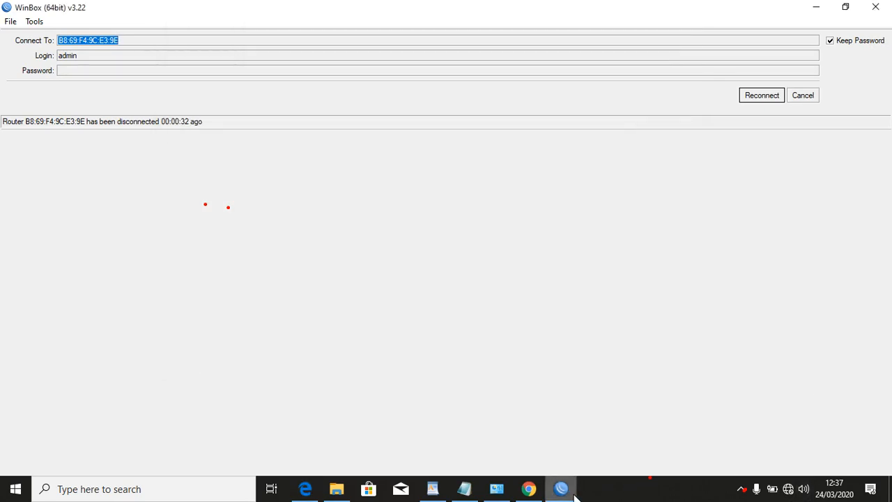
Reconnect WinBox to the hAP mini and reboot it through System > Reboot, confirming Yes.
left_click(766, 99)
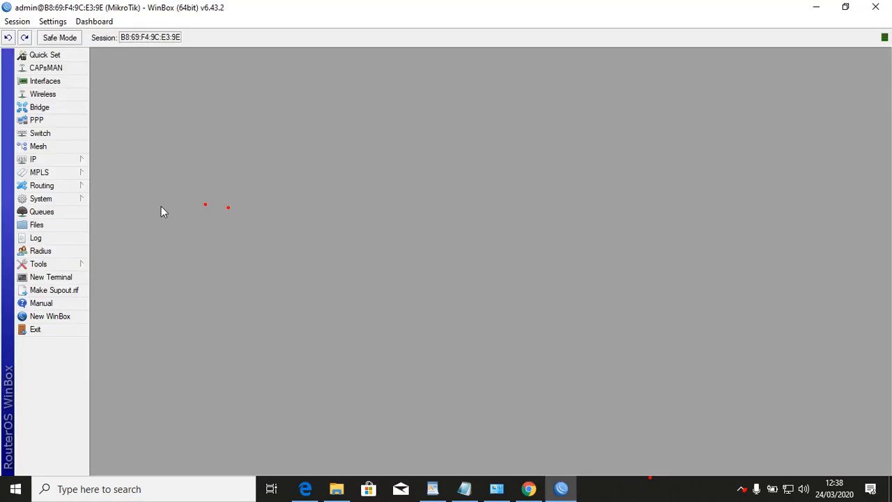
left_click(68, 200)
left_click(143, 336)
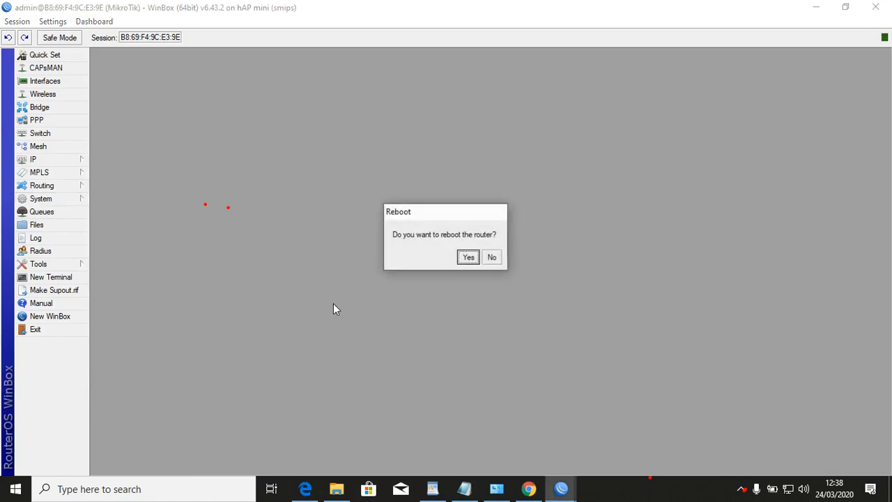
left_click(469, 258)
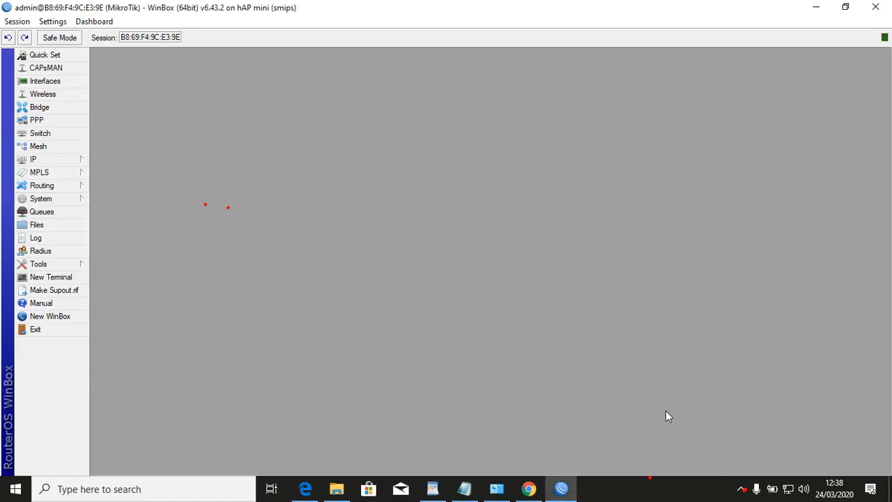
left_click(742, 489)
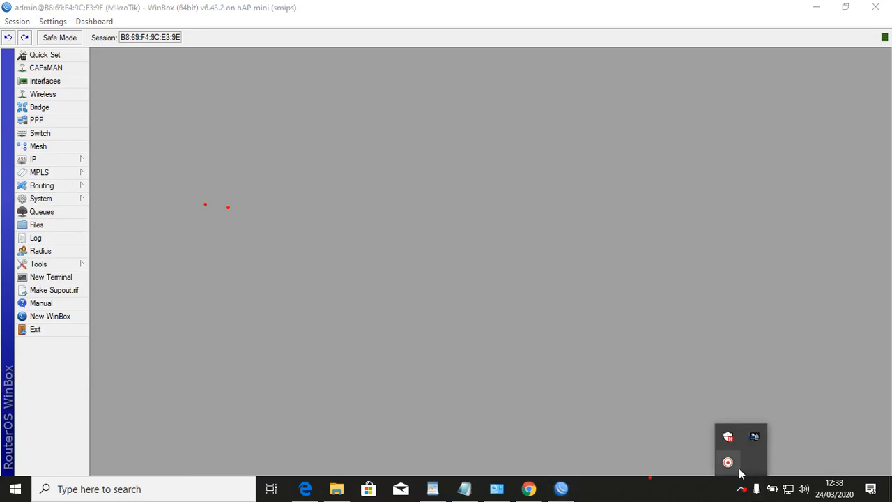